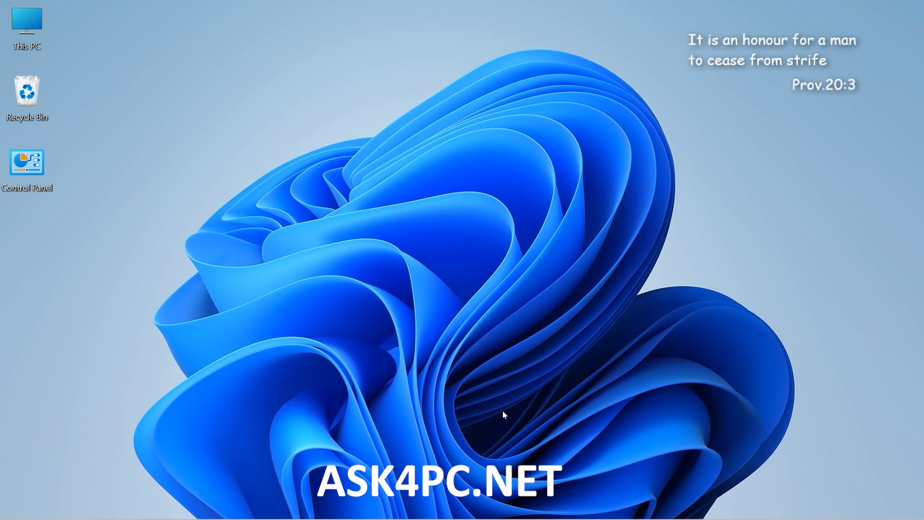
- Open Adobe Premiere Pro and create a new project named "toturials" with the default settings
mouse_move(659, 517)
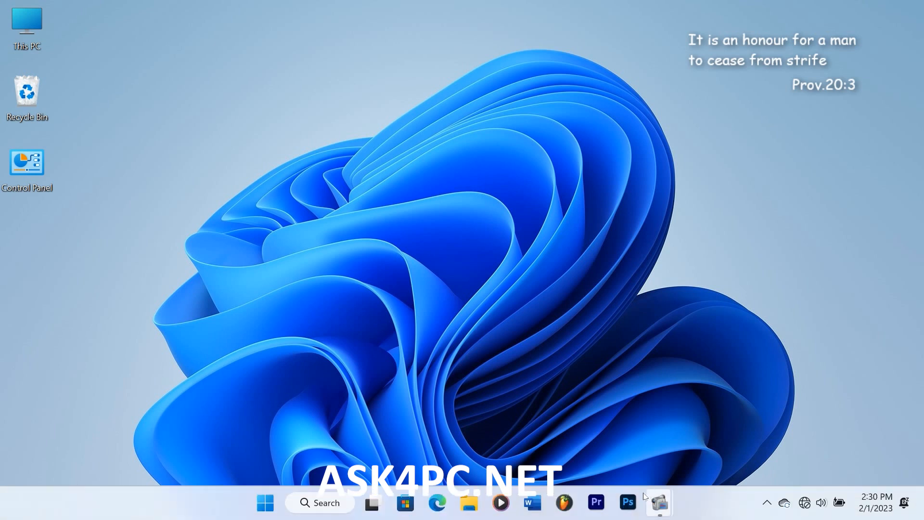
click(596, 502)
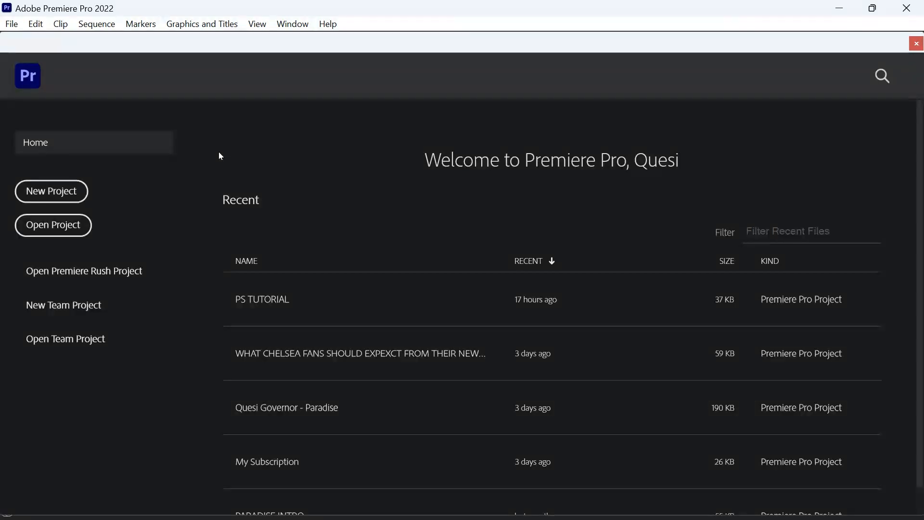
click(40, 201)
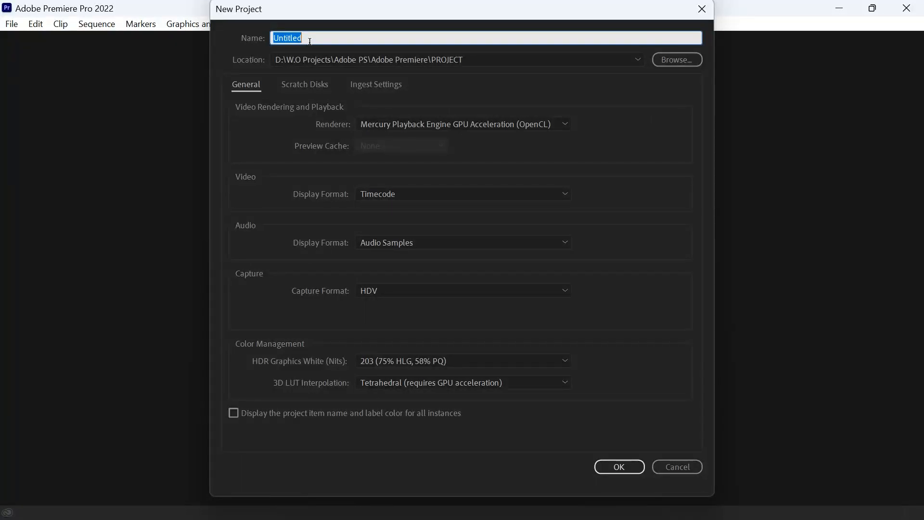
text(toturials)
click(620, 465)
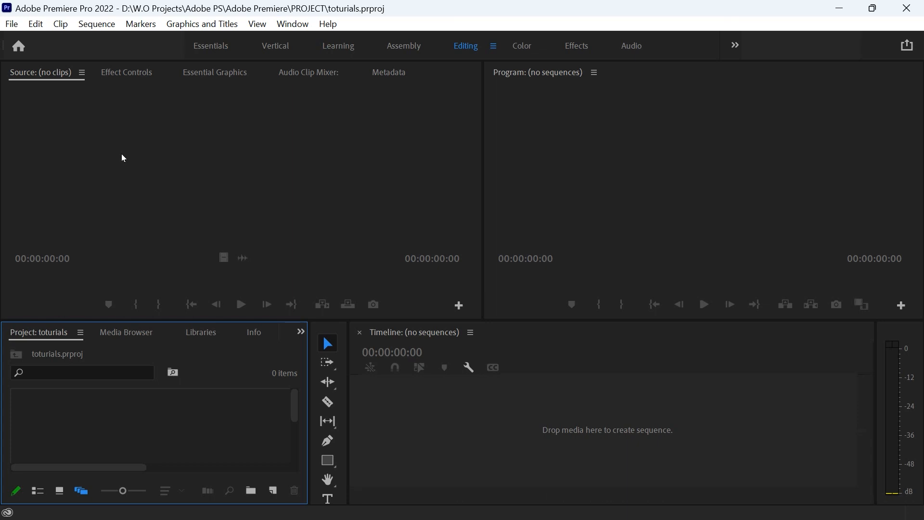
- Examine the Effect Controls, Essential Graphics templates, Audio Clip Mixer and Metadata views, and return to the Source monitor
click(242, 181)
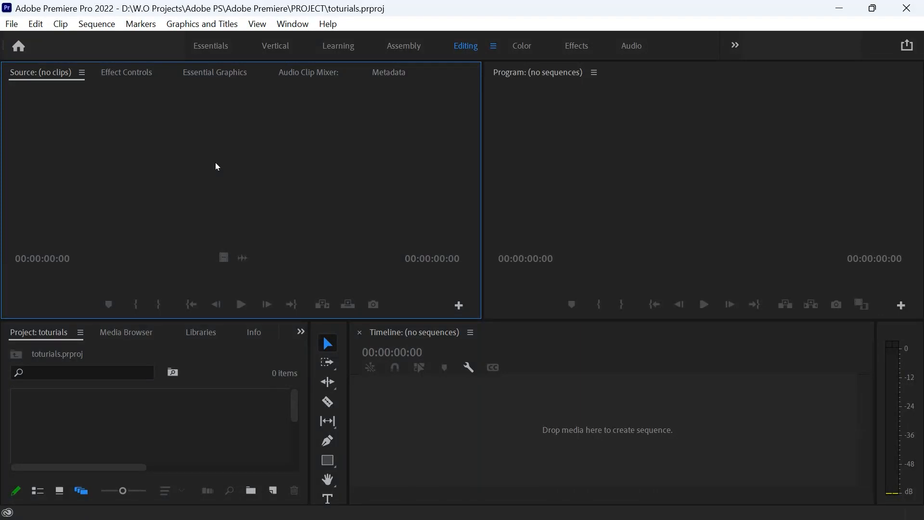
click(129, 73)
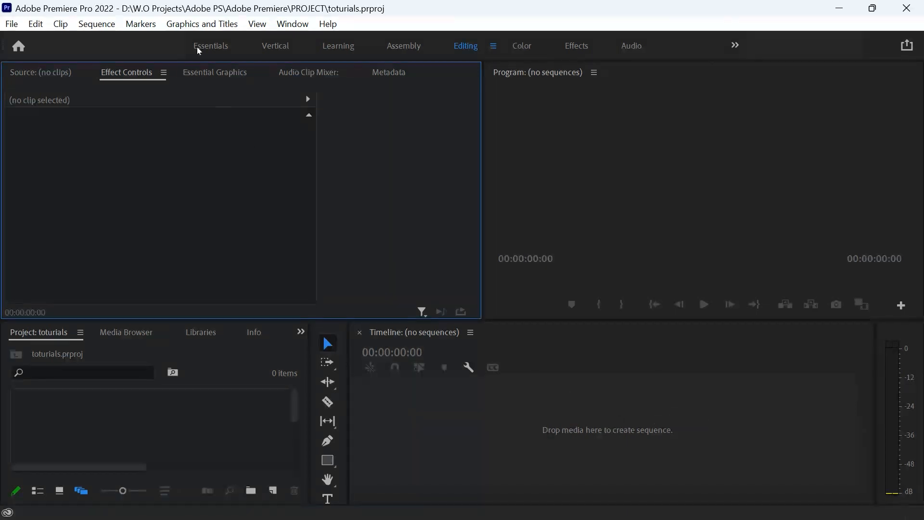
click(208, 77)
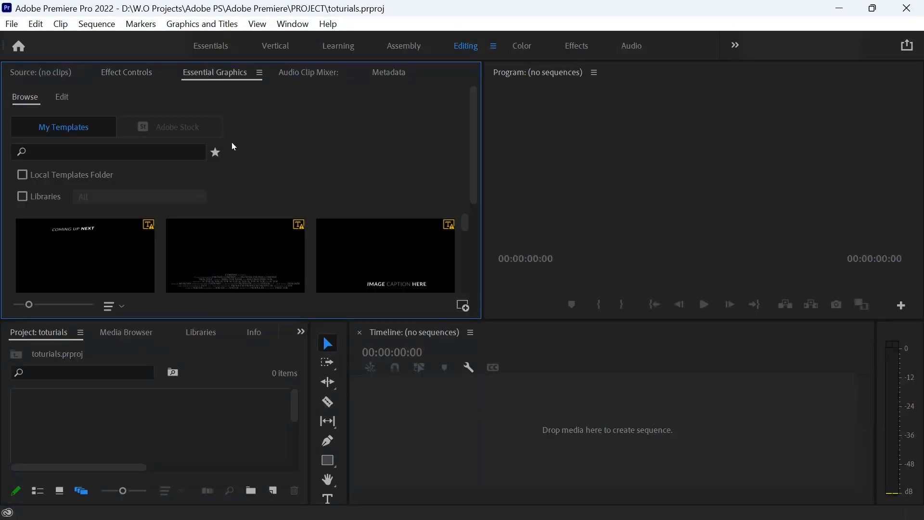
scroll(330, 182, down, 1)
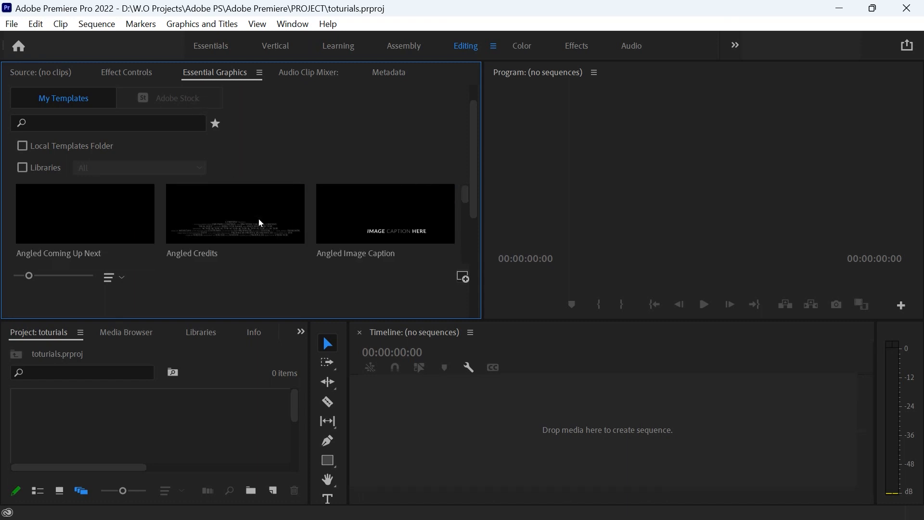
click(317, 81)
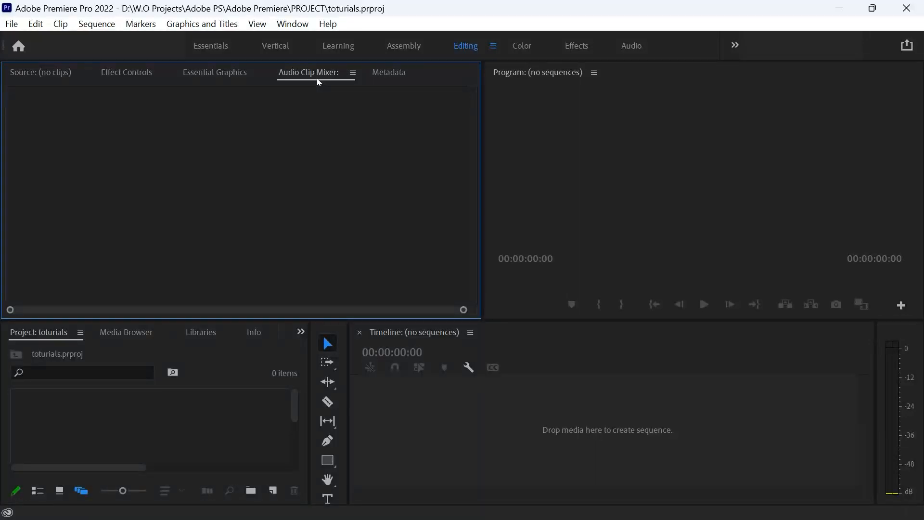
click(399, 79)
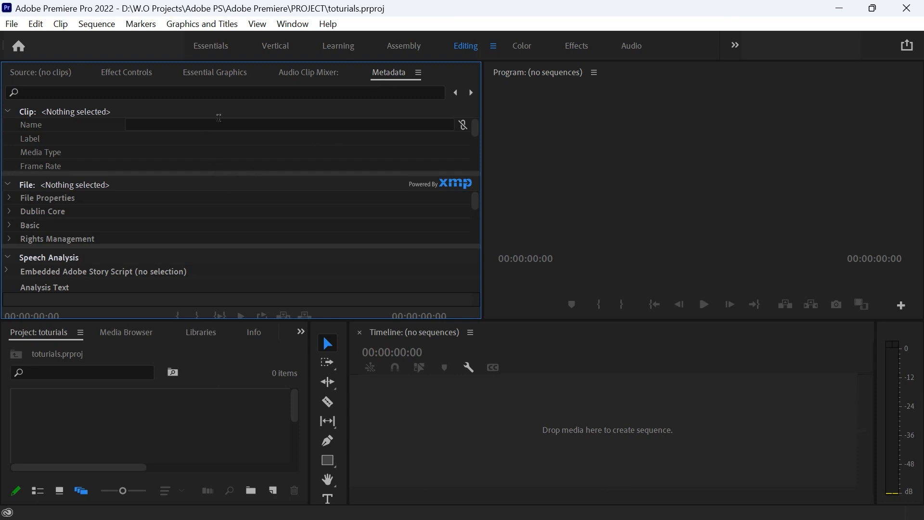
click(417, 76)
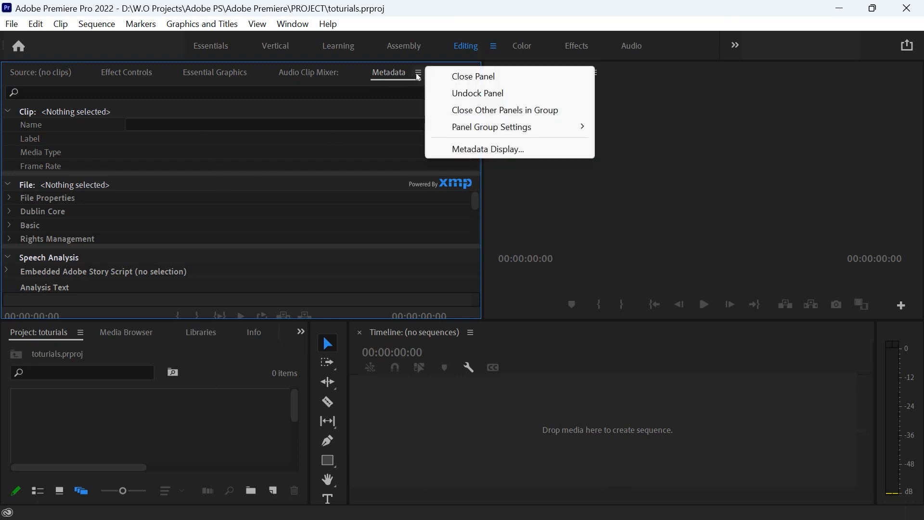
click(52, 70)
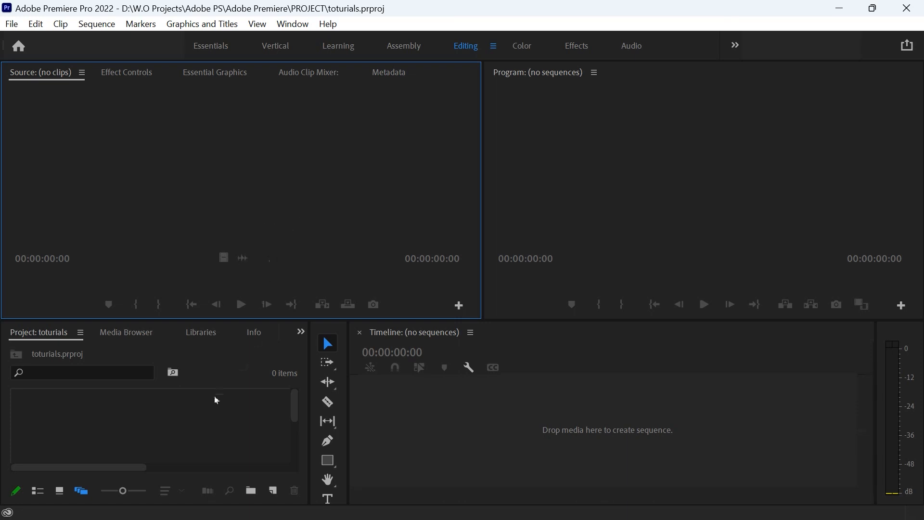
- Examine the empty Project area, Program monitor, Timeline and audio meters of the Editing workspace
click(204, 409)
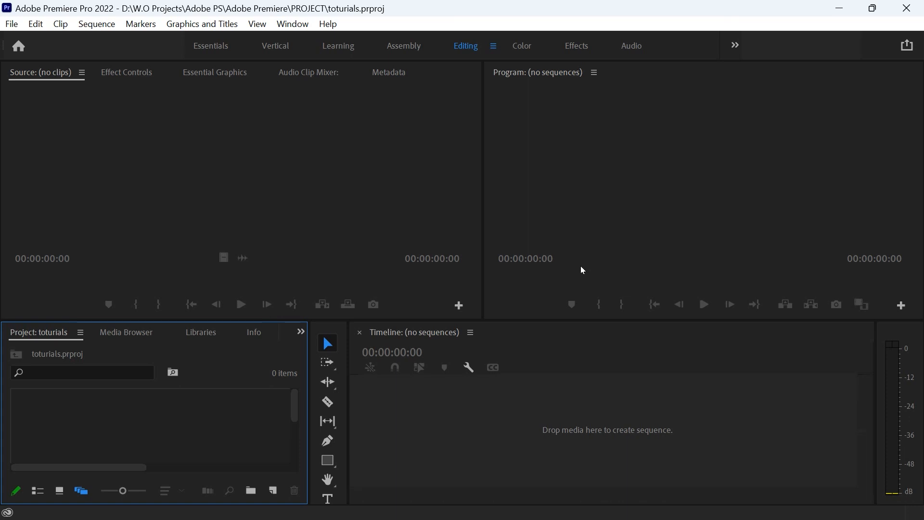
click(646, 223)
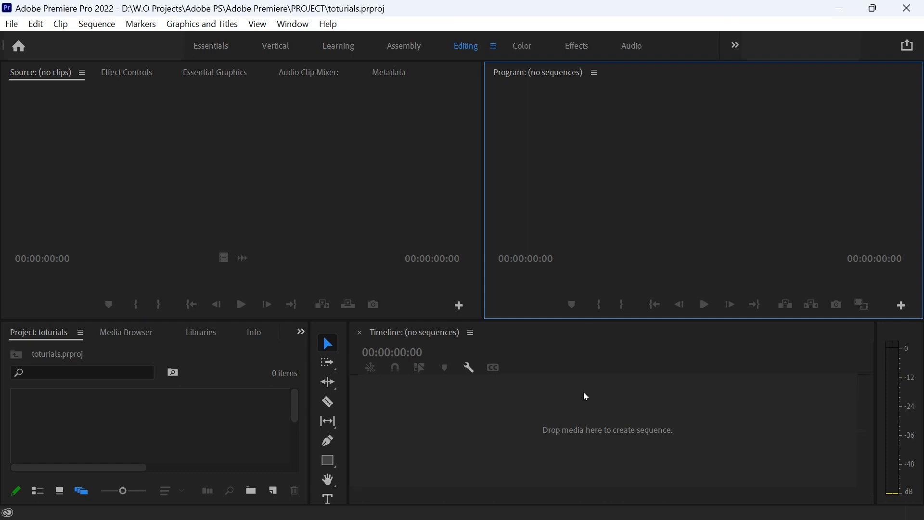
click(578, 412)
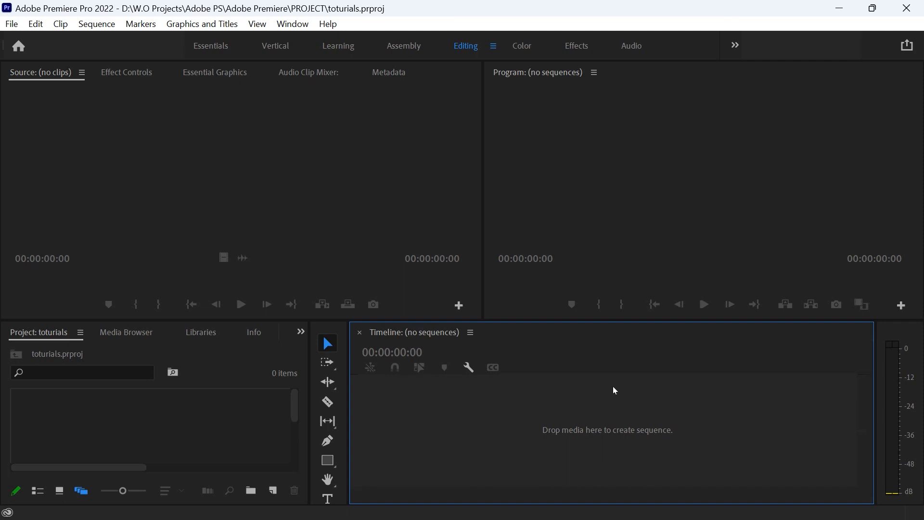
click(686, 182)
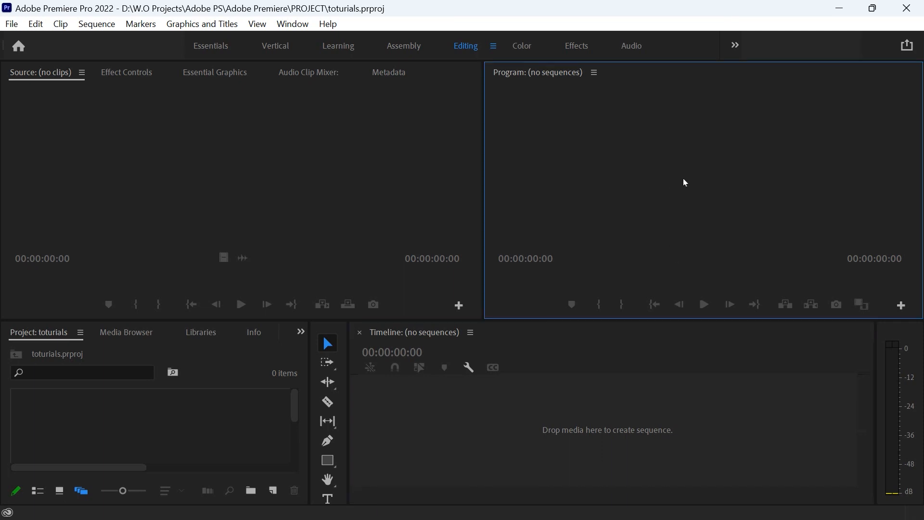
click(579, 439)
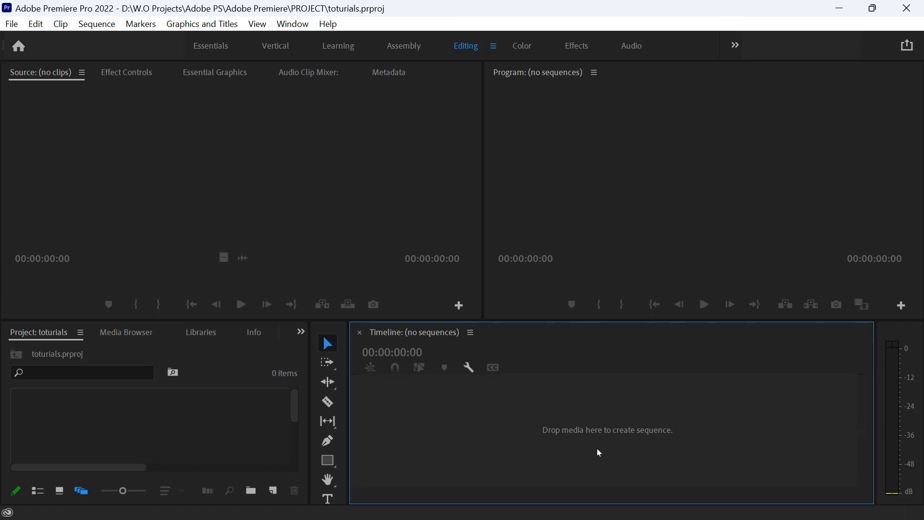
click(914, 418)
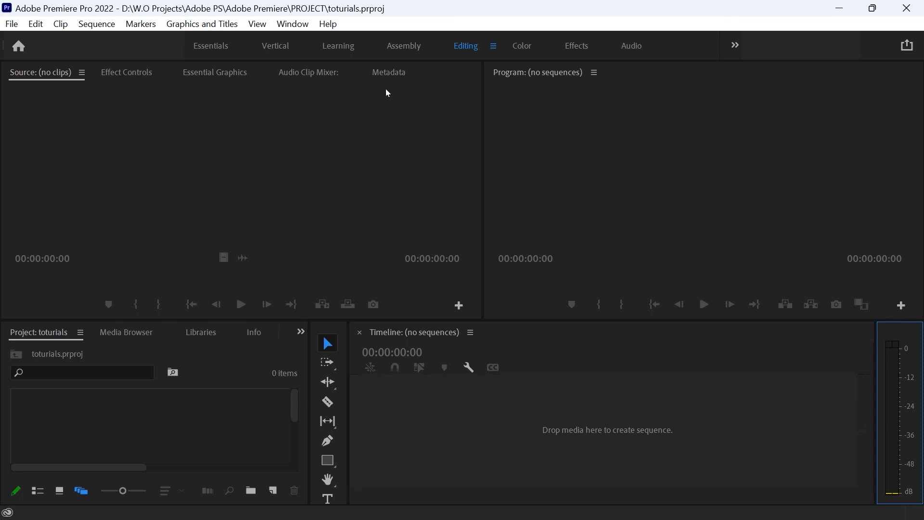
- Look through the other workspaces, including Color, Effects and Audio, and return to the Editing workspace
click(531, 48)
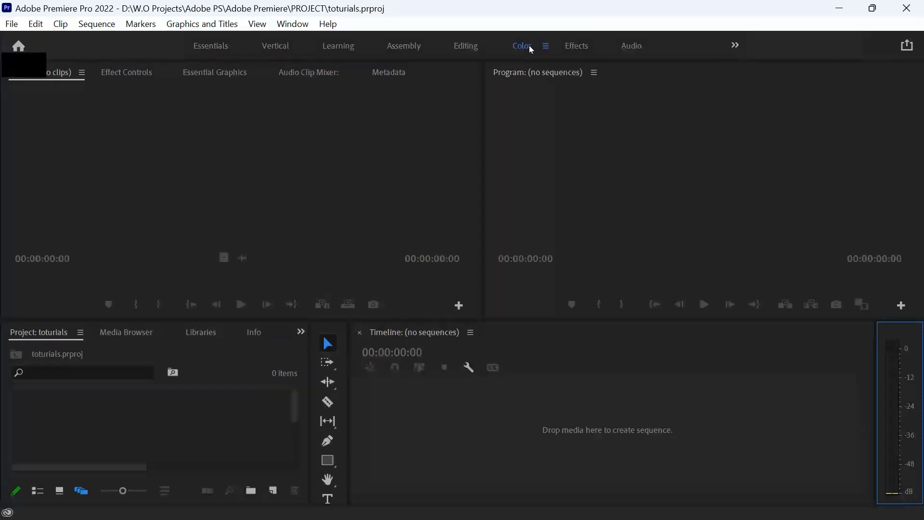
click(577, 47)
click(634, 45)
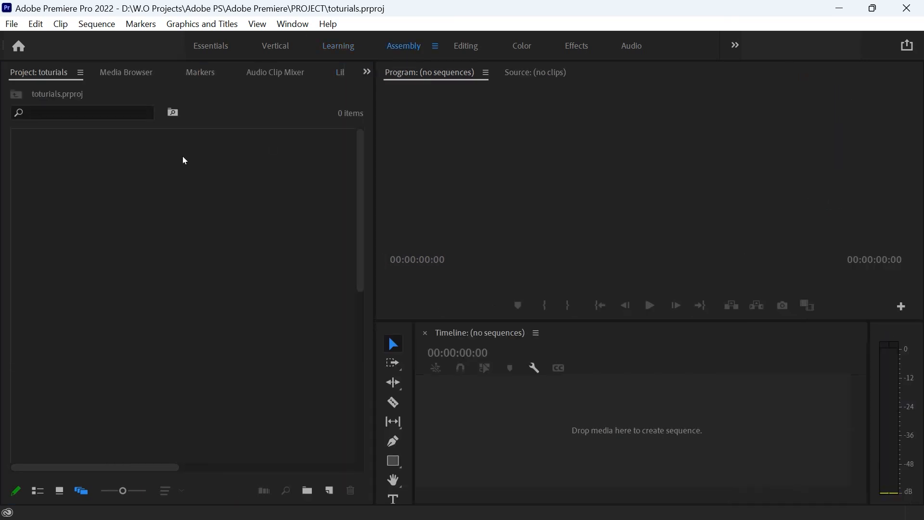
click(183, 157)
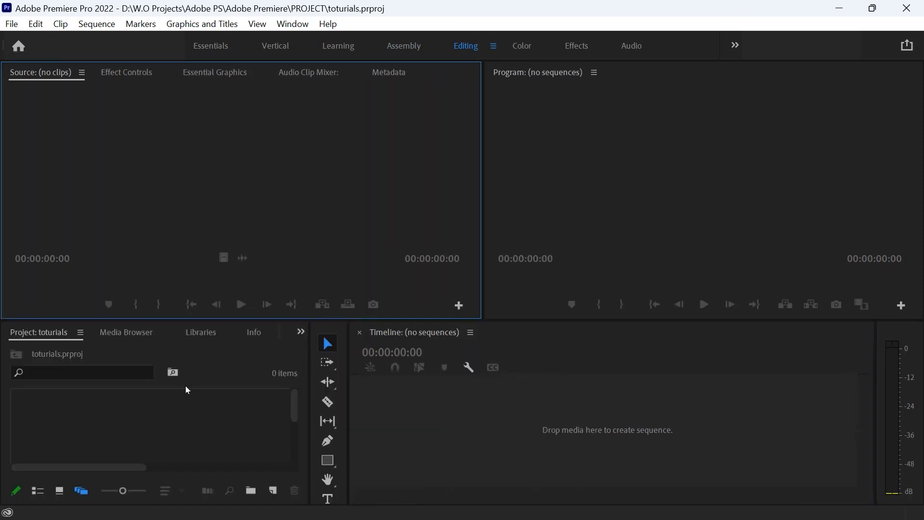
click(155, 428)
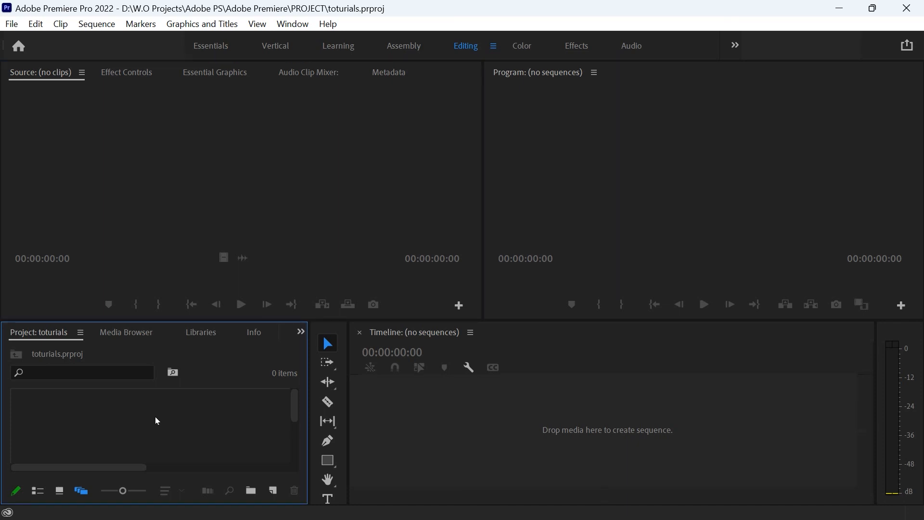
right_click(223, 375)
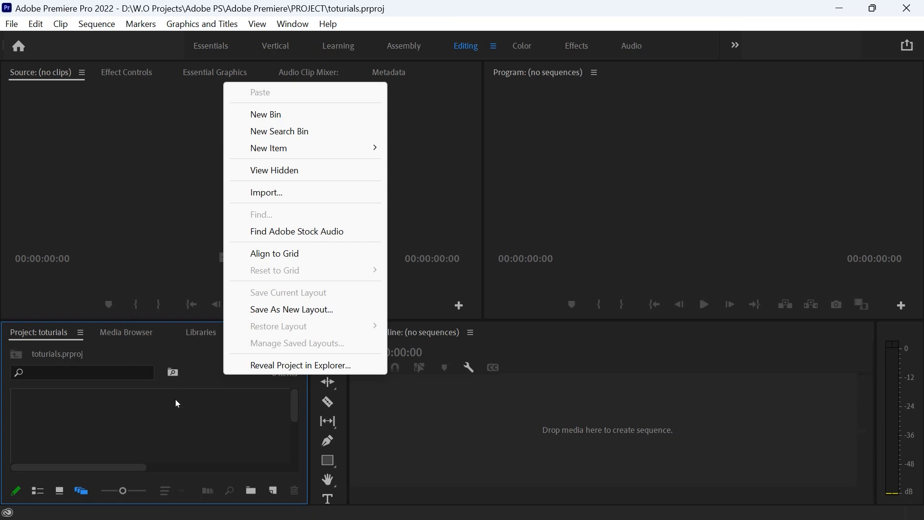
click(272, 193)
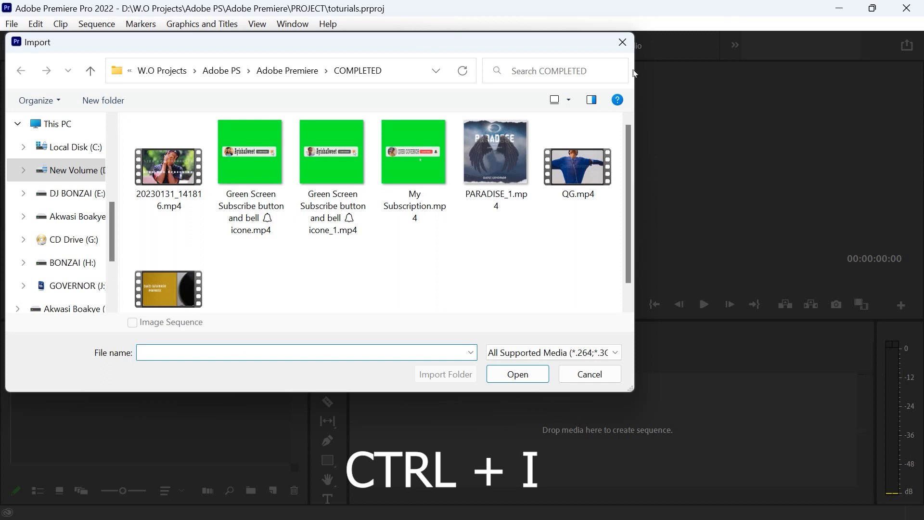
click(622, 42)
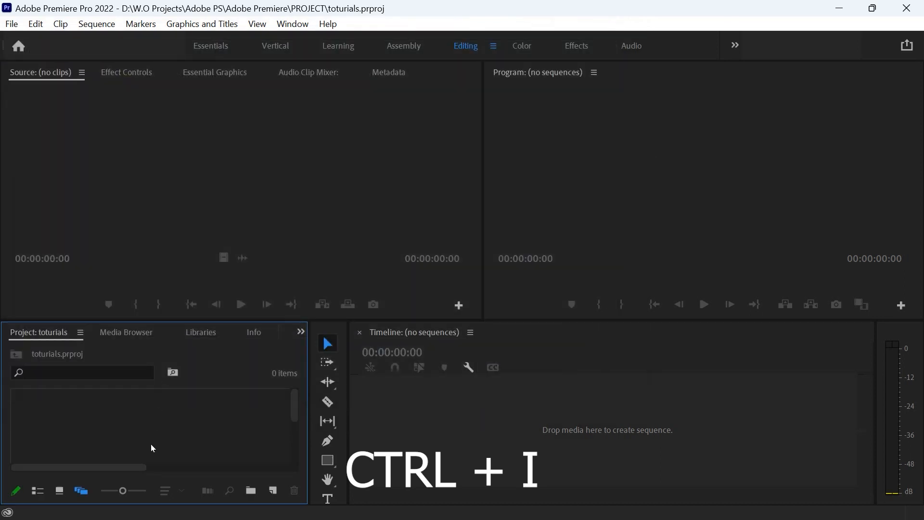
- Import the videos QG.mp4 and My Subscription.mp4 from the COMPLETED folder into the project
key(ctrl+i)
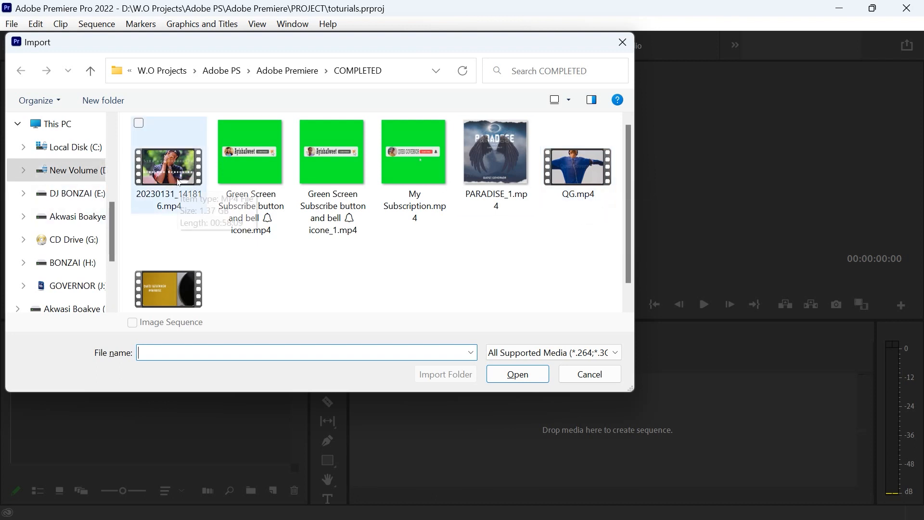
click(589, 169)
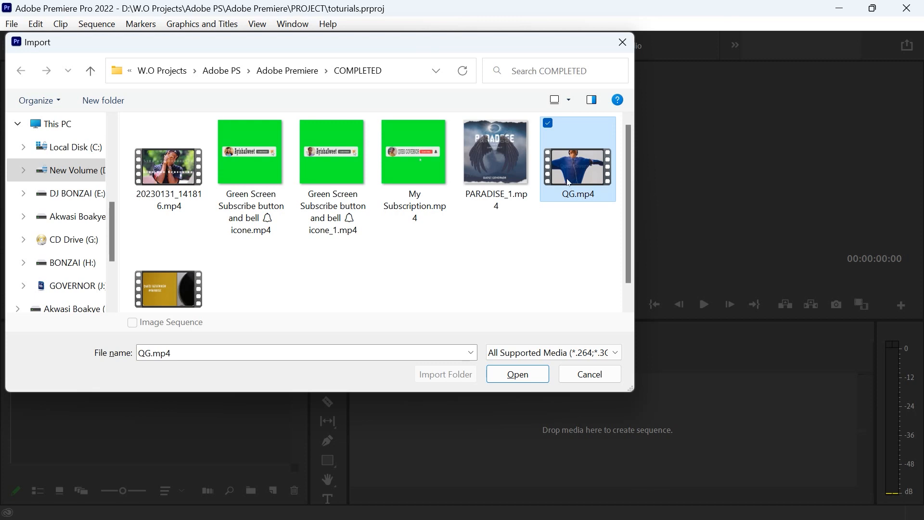
ctrl+click(419, 159)
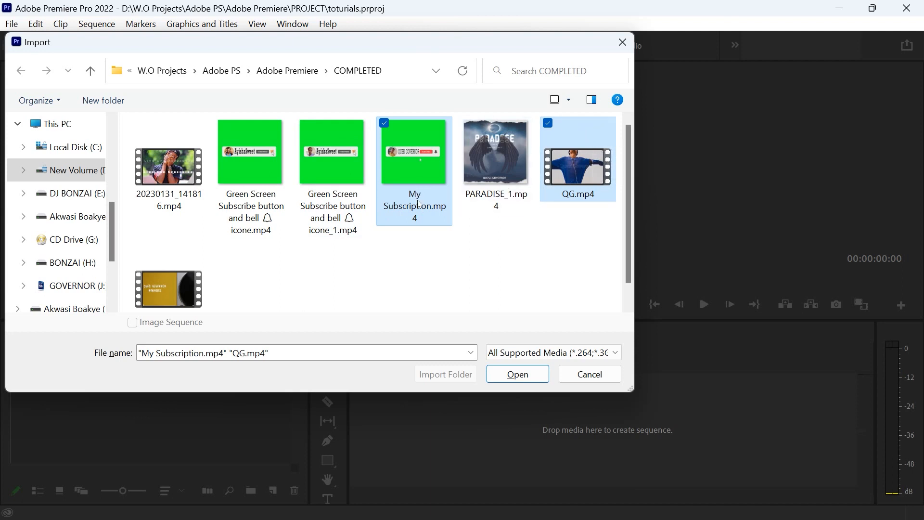
click(516, 375)
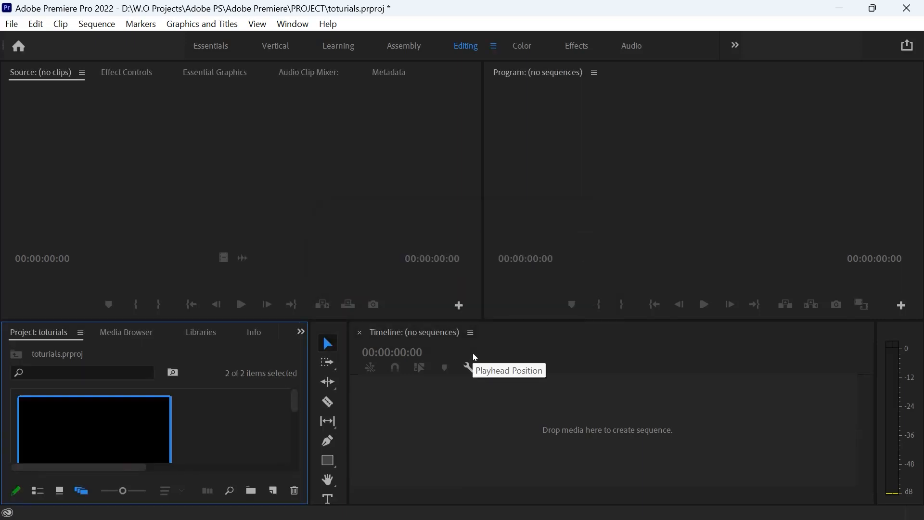
- Look over the imported clips in Freeform View and Icon View, and switch their display to List View
scroll(230, 435, down, 2)
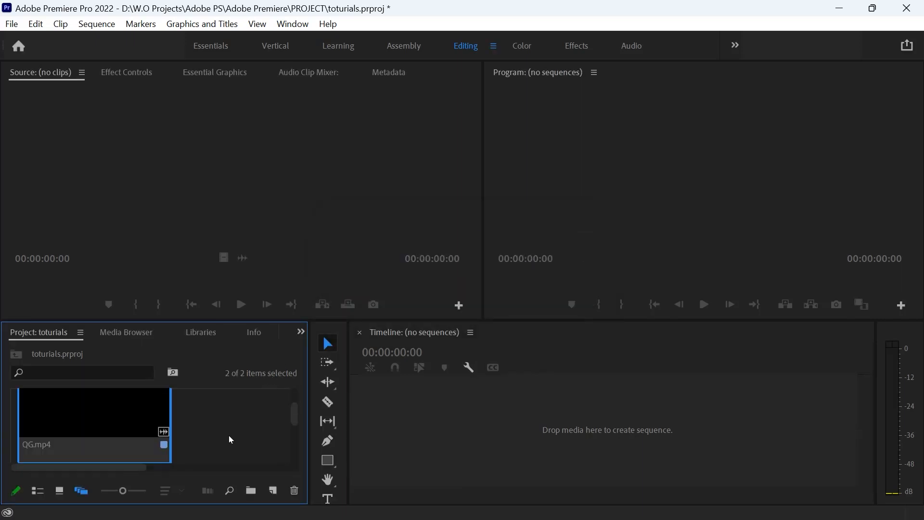
scroll(229, 435, down, 1)
scroll(229, 435, up, 3)
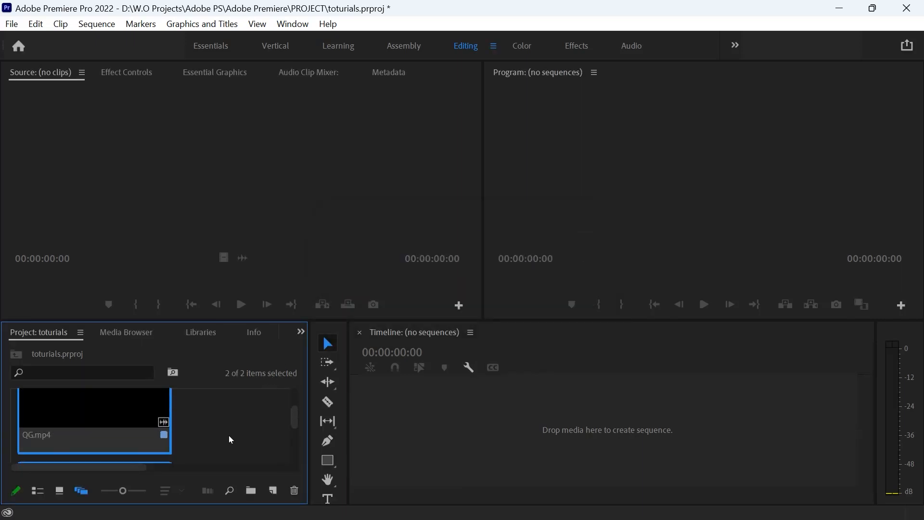
scroll(233, 439, down, 2)
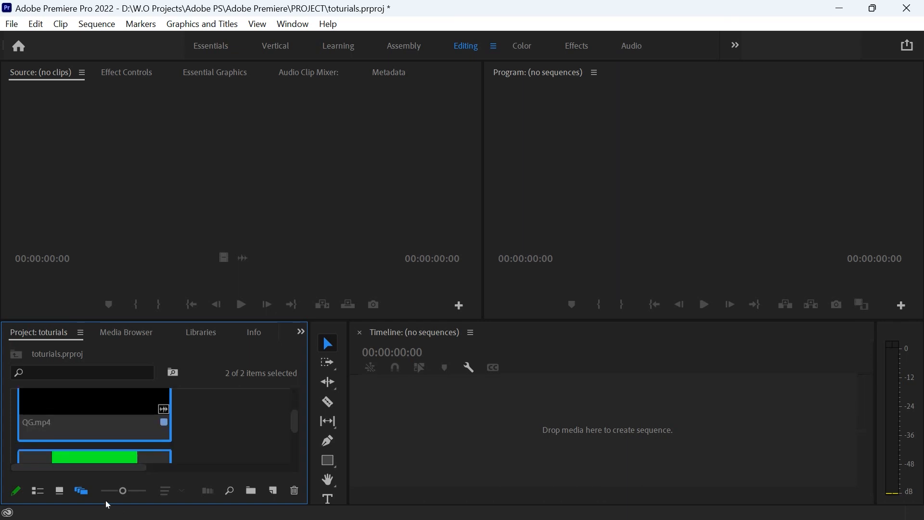
click(75, 491)
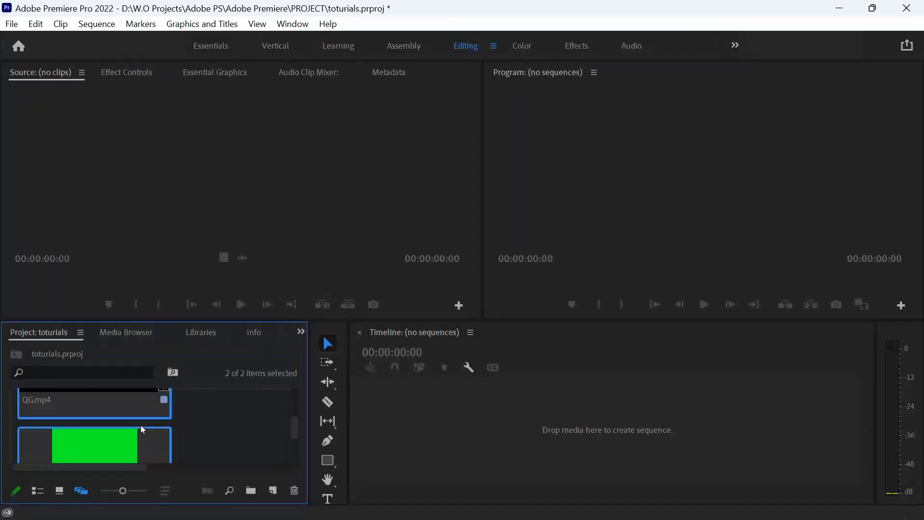
click(61, 492)
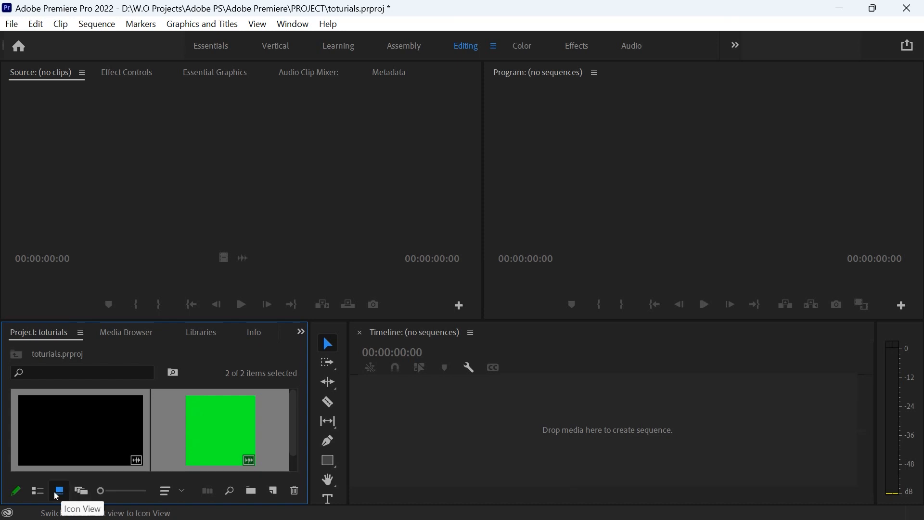
click(34, 492)
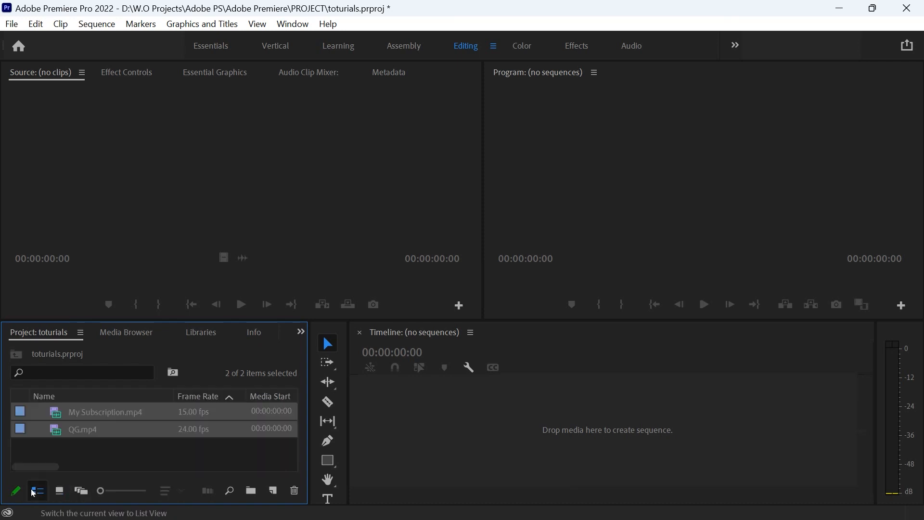
- Switch the imported clips to Icon View and try to load both selected clips into the Source monitor
click(59, 494)
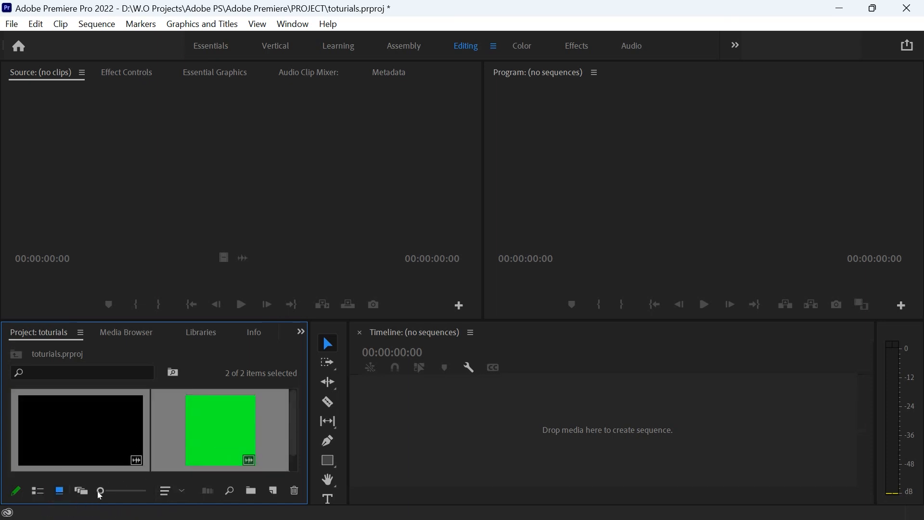
mouse_move(100, 490)
mouse_down()
mouse_move(131, 497)
mouse_move(121, 505)
mouse_move(97, 493)
mouse_move(160, 501)
mouse_move(93, 489)
mouse_up()
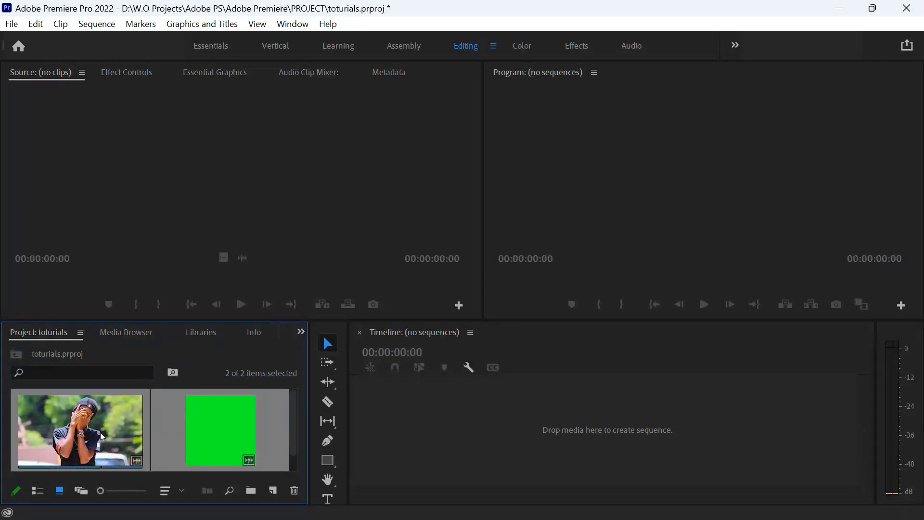
drag(100, 432, 215, 179)
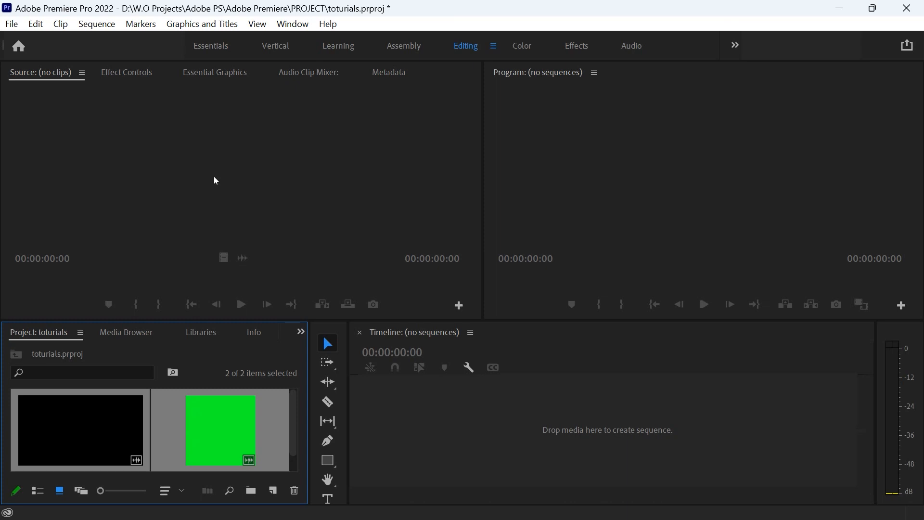
drag(120, 434, 211, 185)
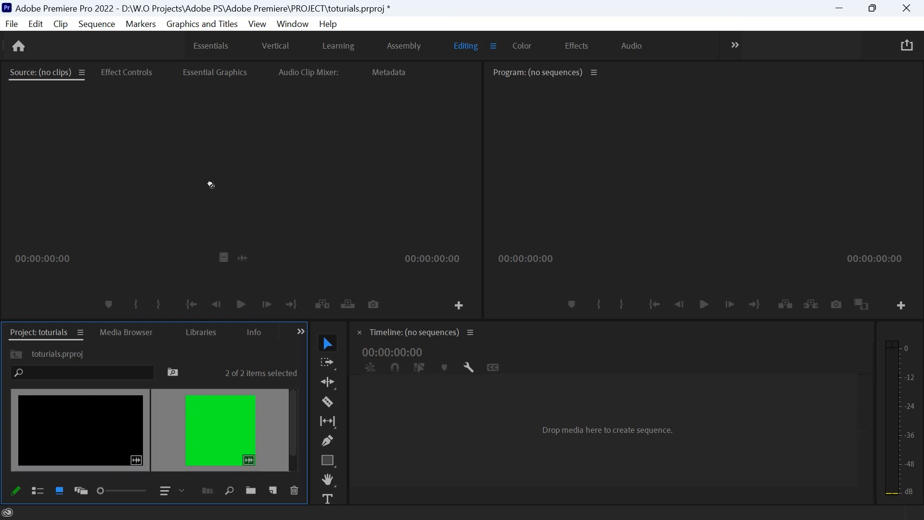
- Look at the Effect Controls and Essential Graphics panels, and retry loading both clips into the Source monitor
click(116, 71)
click(198, 73)
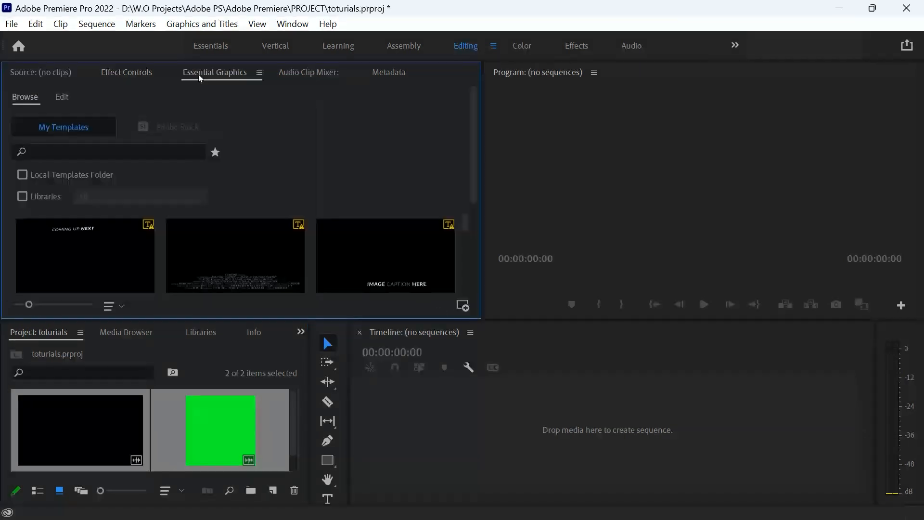
click(44, 77)
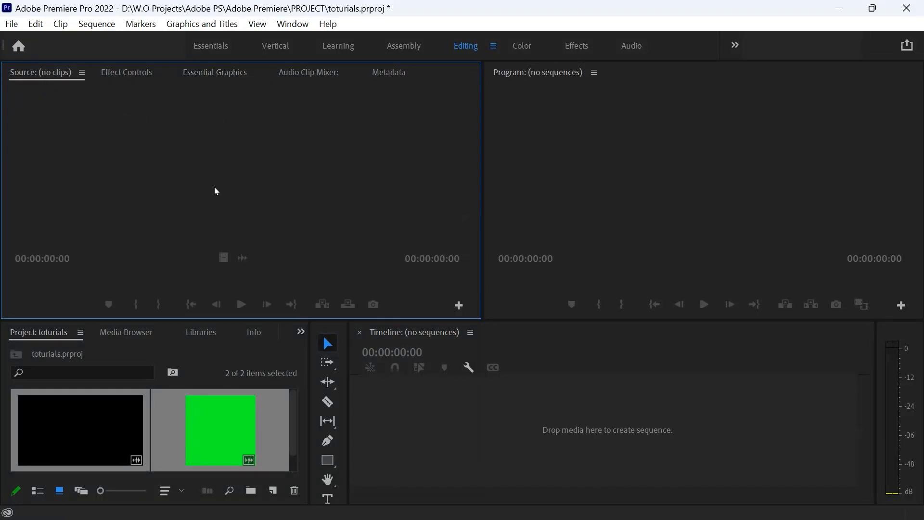
drag(95, 416, 201, 170)
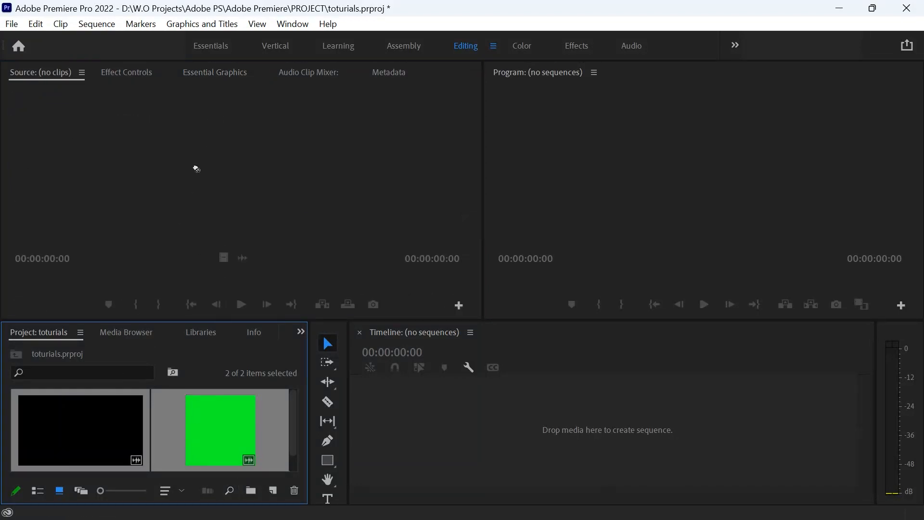
click(134, 73)
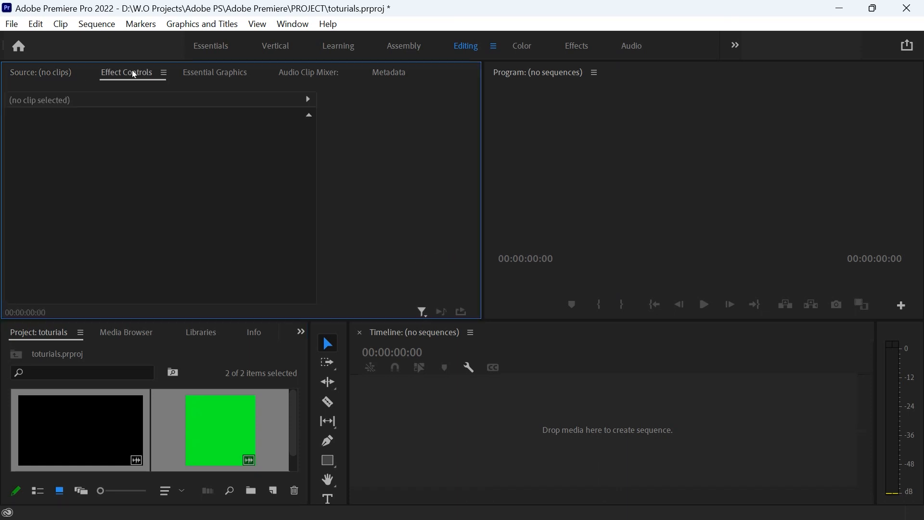
click(200, 75)
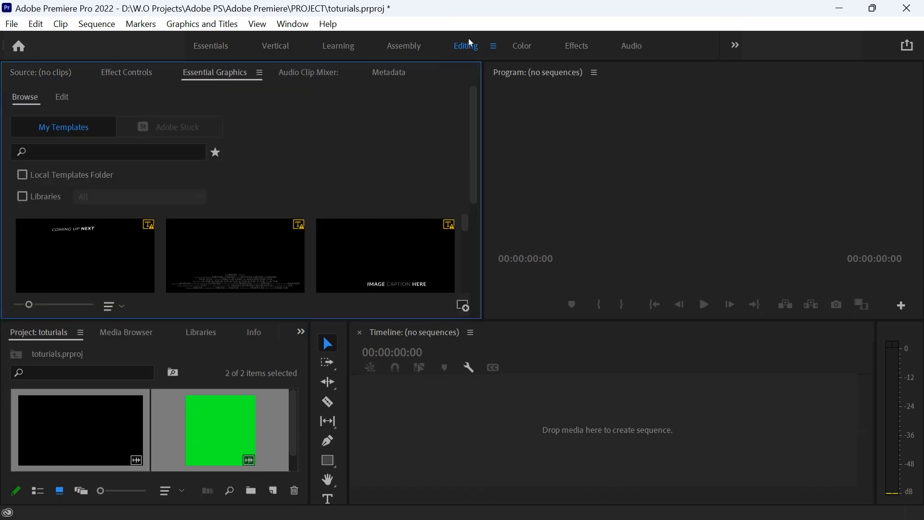
- Select only the QG.mp4 clip, load it into the Source monitor and play it
click(111, 466)
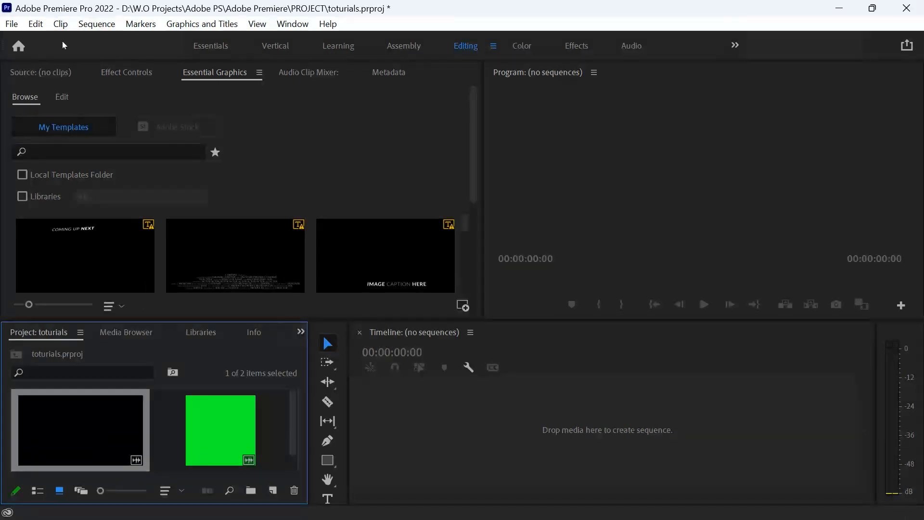
click(34, 72)
drag(118, 435, 186, 158)
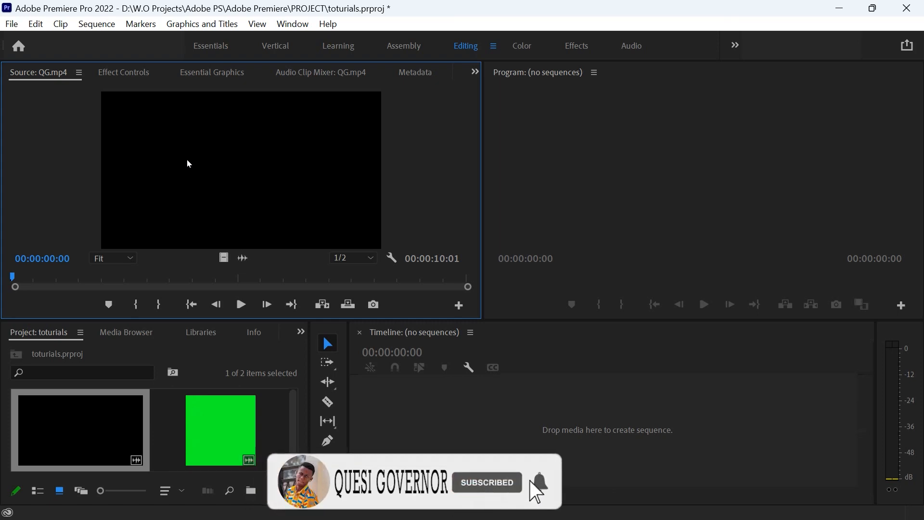
click(249, 302)
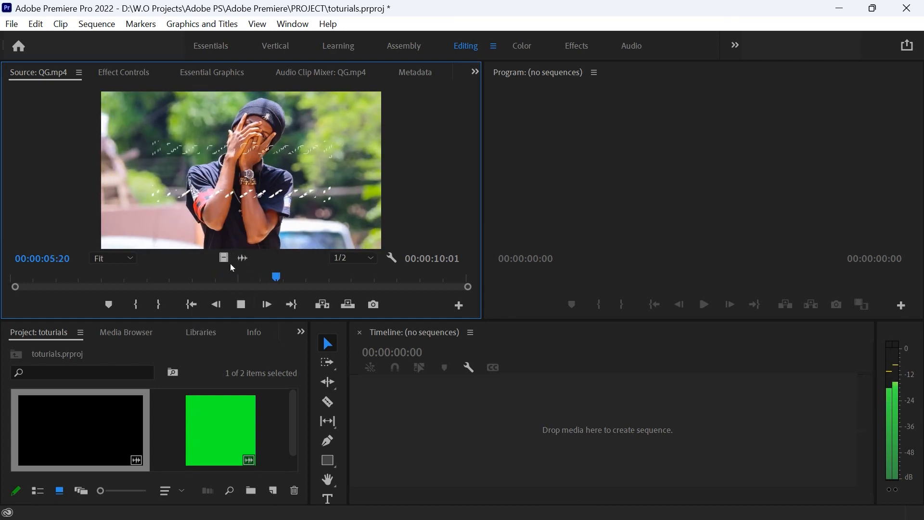
- Create a sequence by placing only the video of QG.mp4 on the empty timeline, and play it in the Program monitor
drag(225, 259, 482, 430)
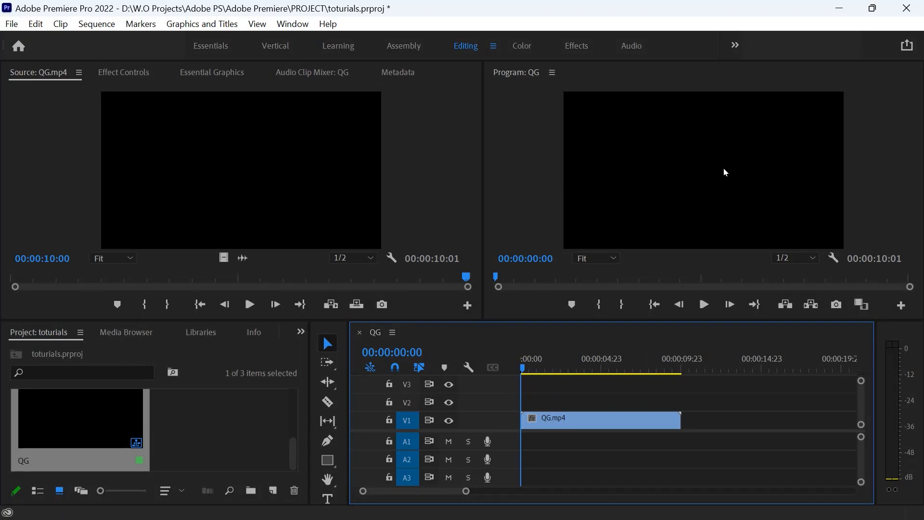
click(712, 160)
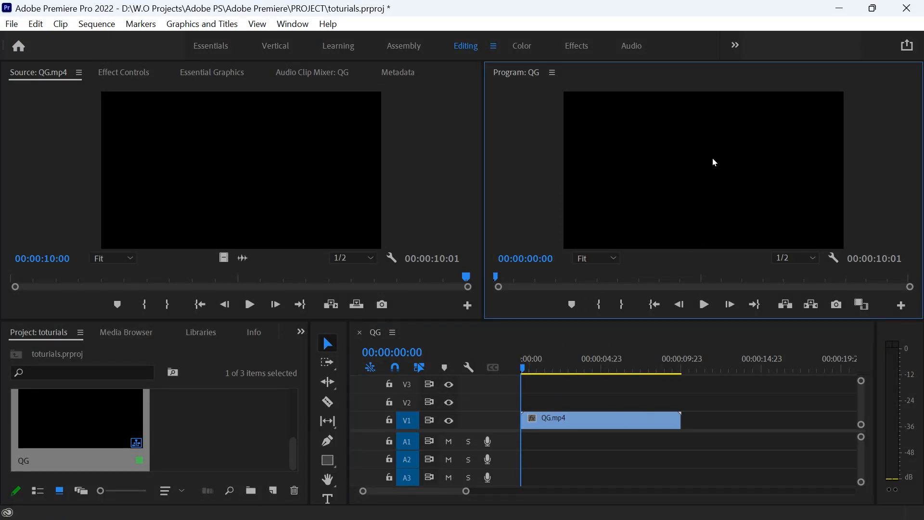
key(space)
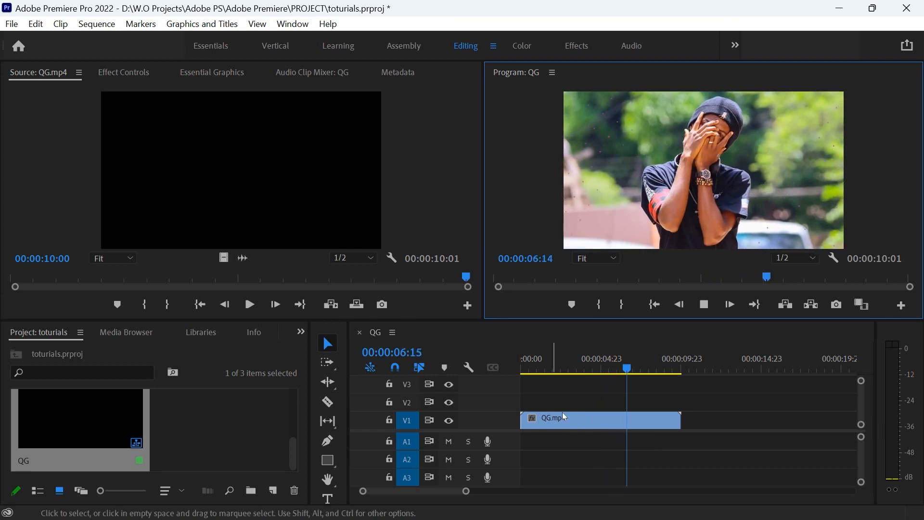
- Delete the QG.mp4 video clip from track V1
click(593, 422)
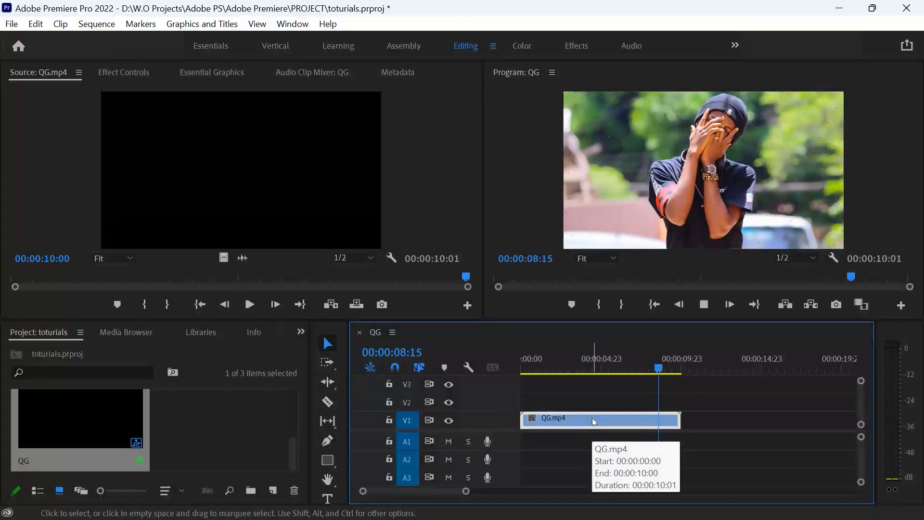
right_click(594, 421)
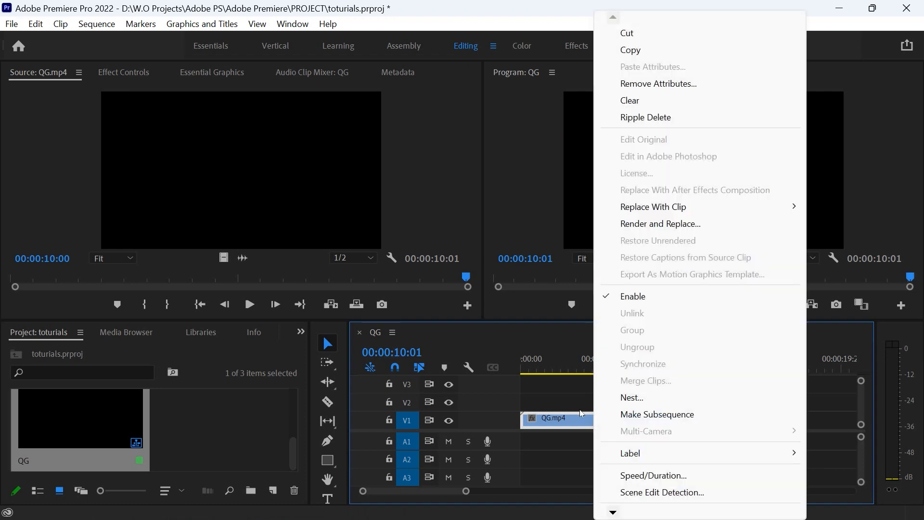
click(568, 423)
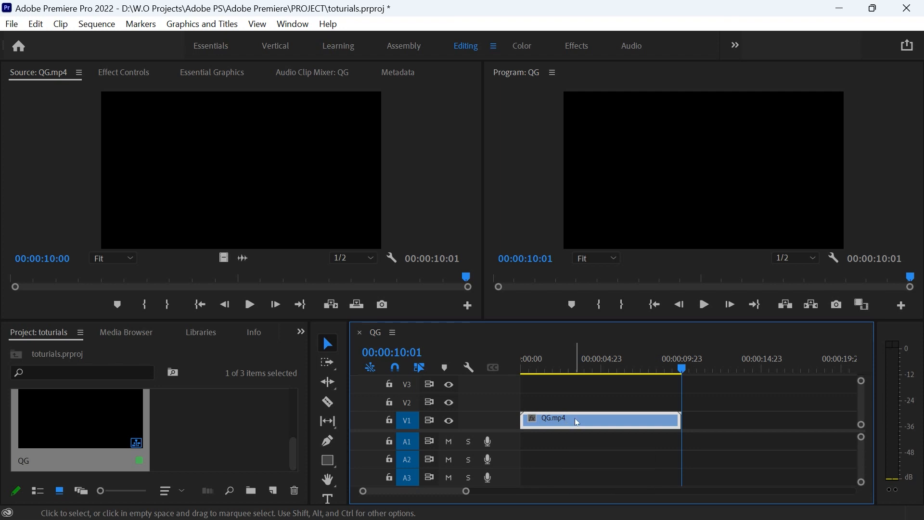
key(Delete)
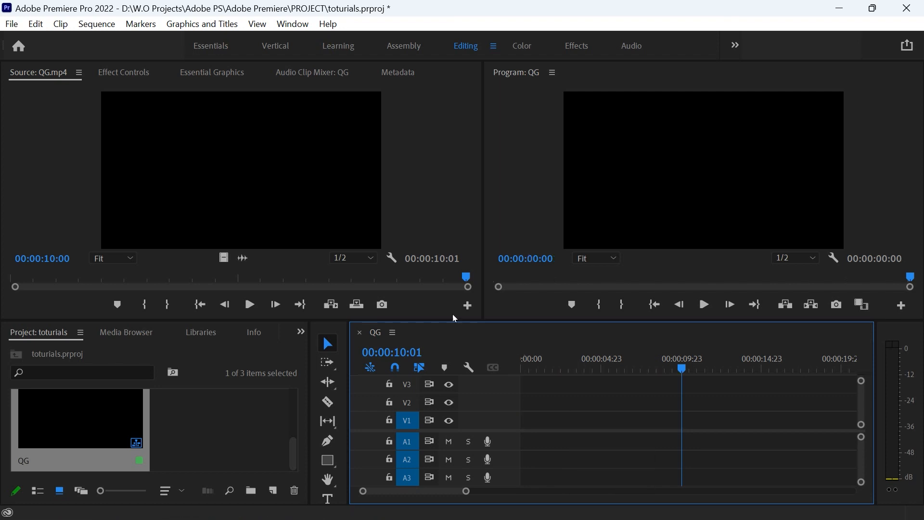
- Place only the audio of QG.mp4 at the start of track A1, play it back and save the project
click(243, 257)
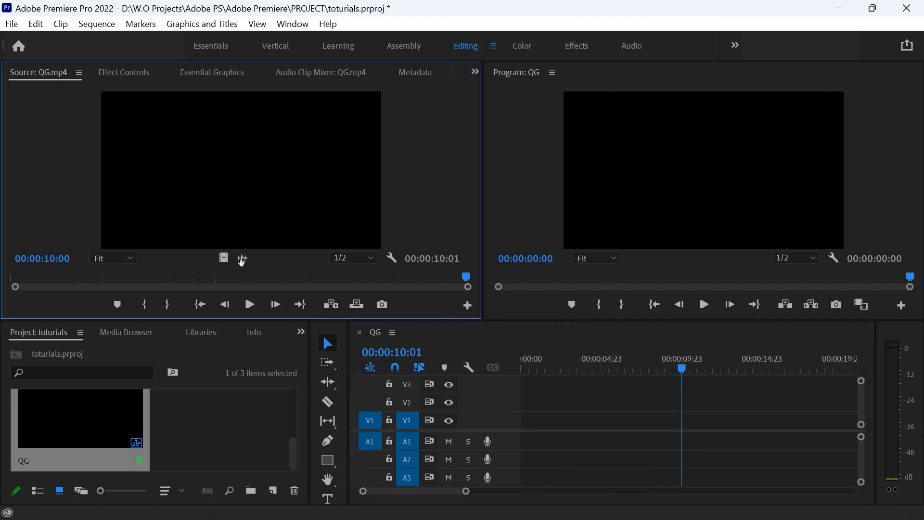
drag(243, 259, 565, 443)
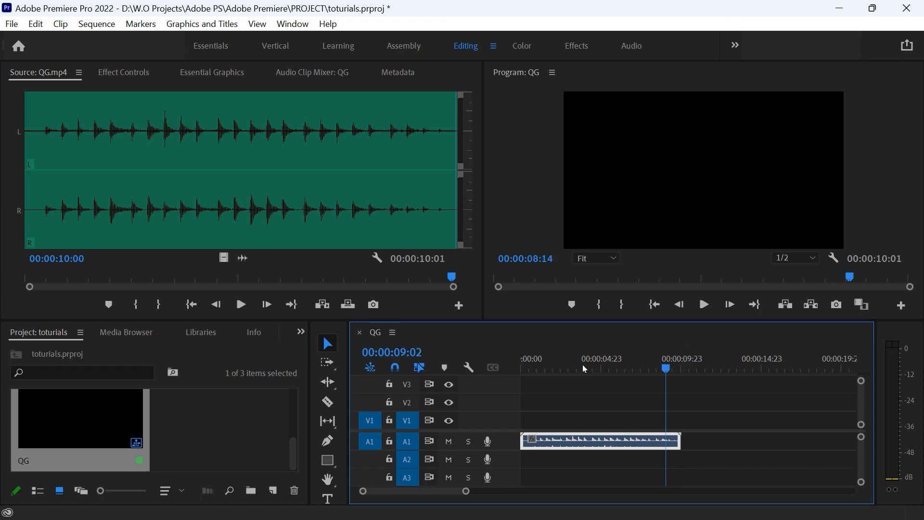
key(Home)
key(space)
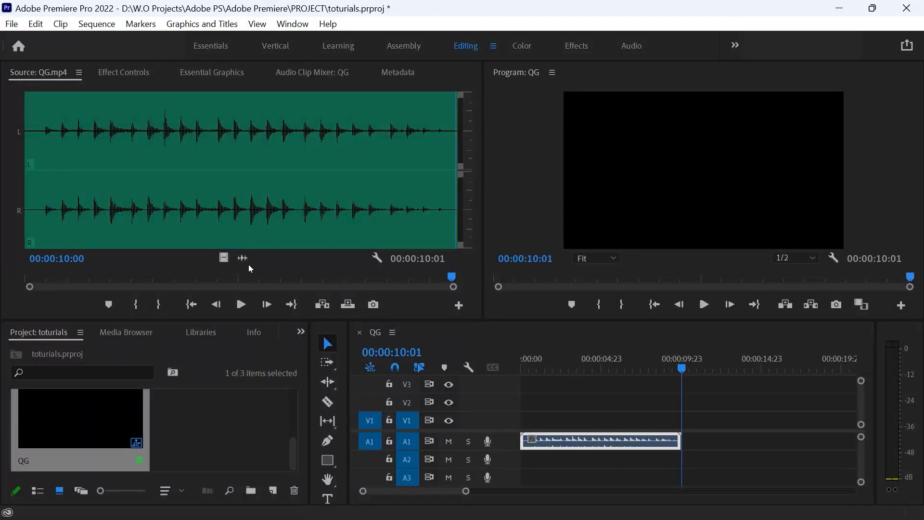
key(ctrl+s)
- Return the Source monitor to the video picture and delete the audio clip from track A1
click(225, 257)
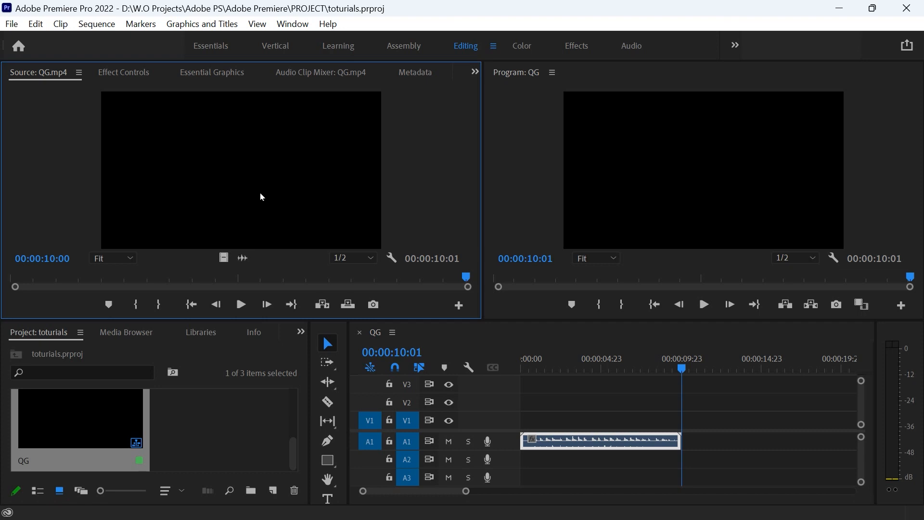
click(575, 443)
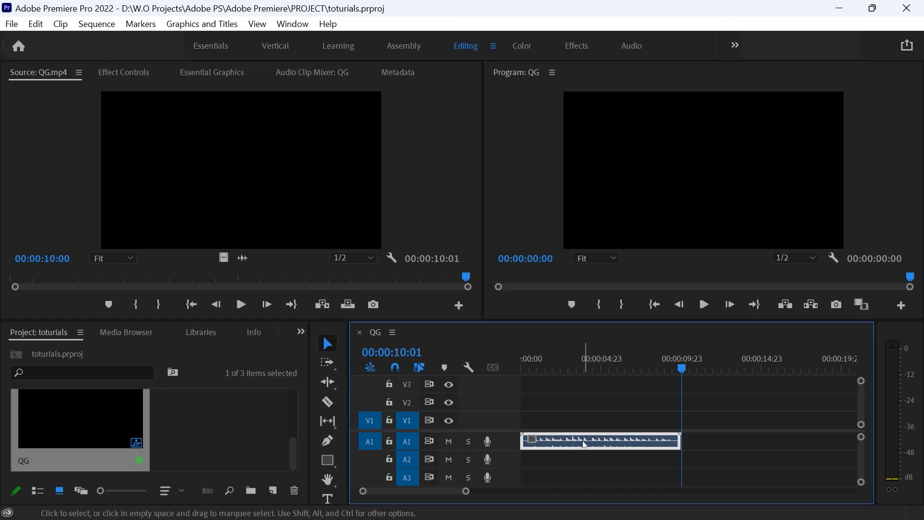
key(Delete)
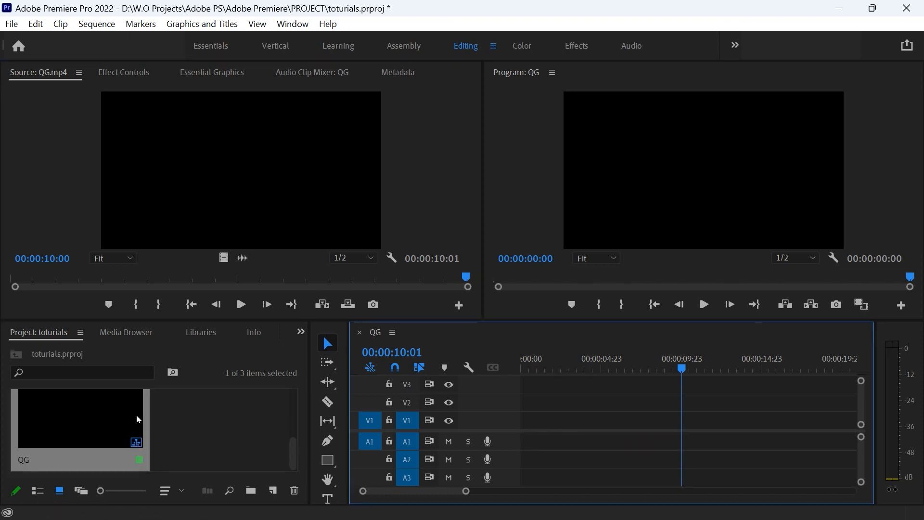
- Preview QG.mp4 in the Source monitor and place it with both video and audio at the start of tracks V1 and A1
click(107, 434)
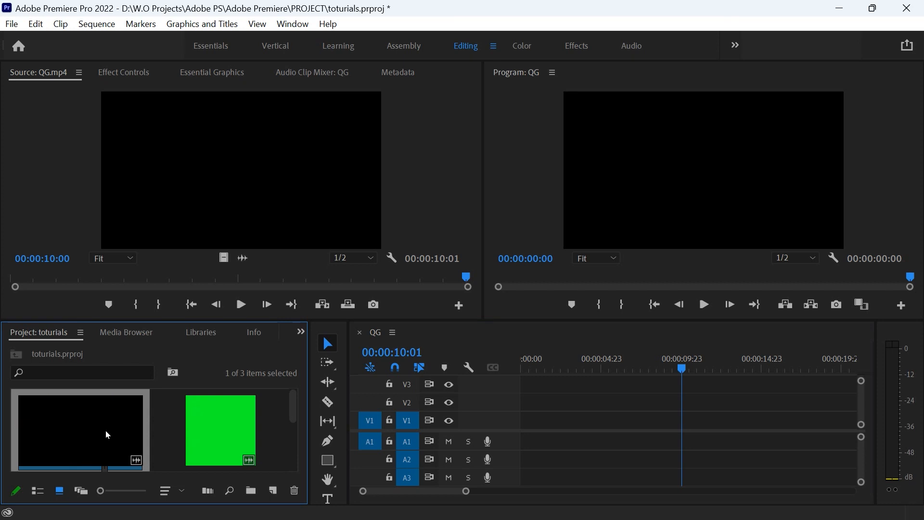
click(218, 129)
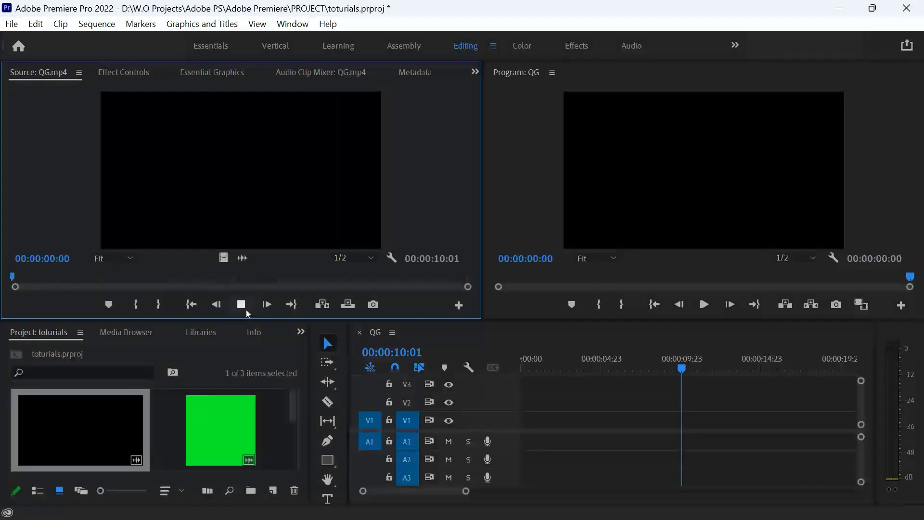
click(240, 305)
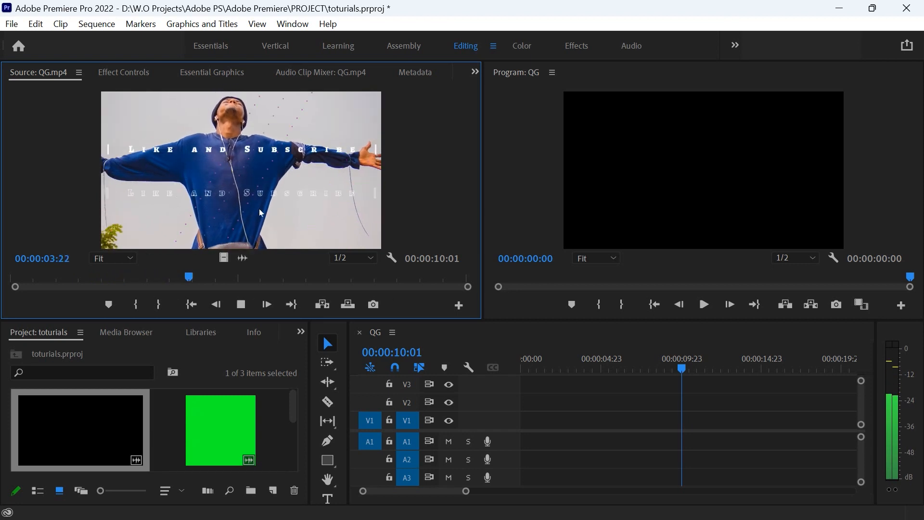
drag(256, 201, 532, 424)
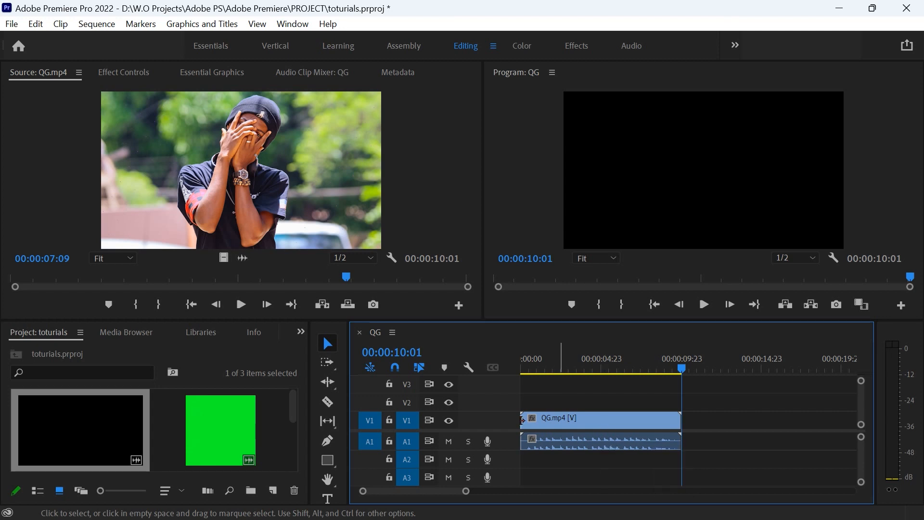
key(space)
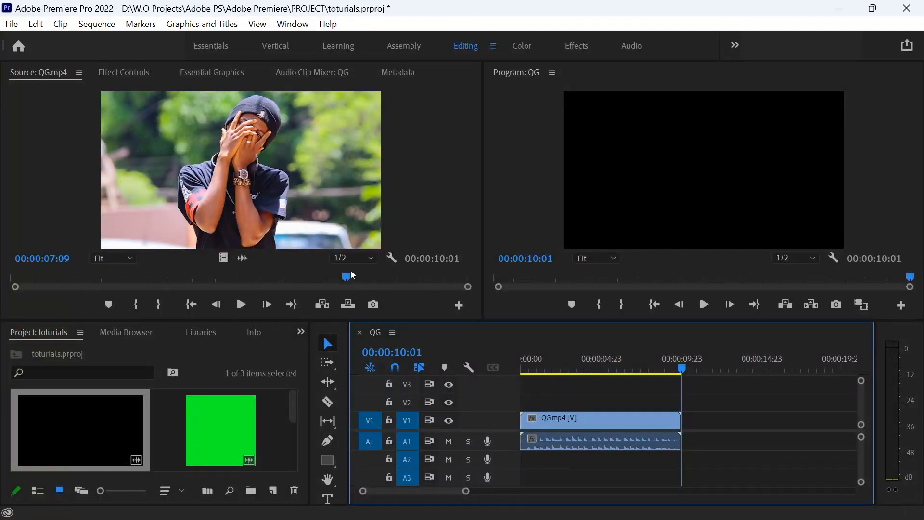
- Mark the In point of QG.mp4 at 00:00:00:04 and the Out point at 00:00:09:11 in the Source monitor
drag(347, 277, 18, 285)
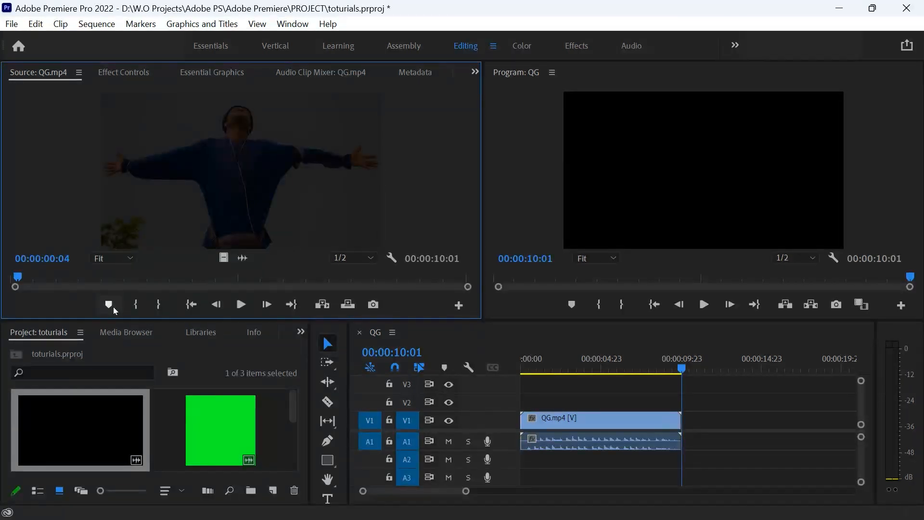
click(146, 304)
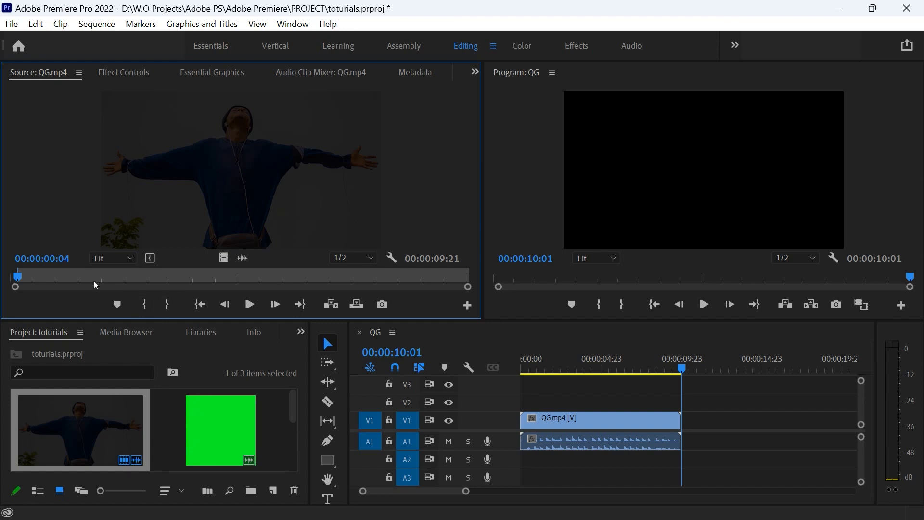
drag(16, 275, 442, 283)
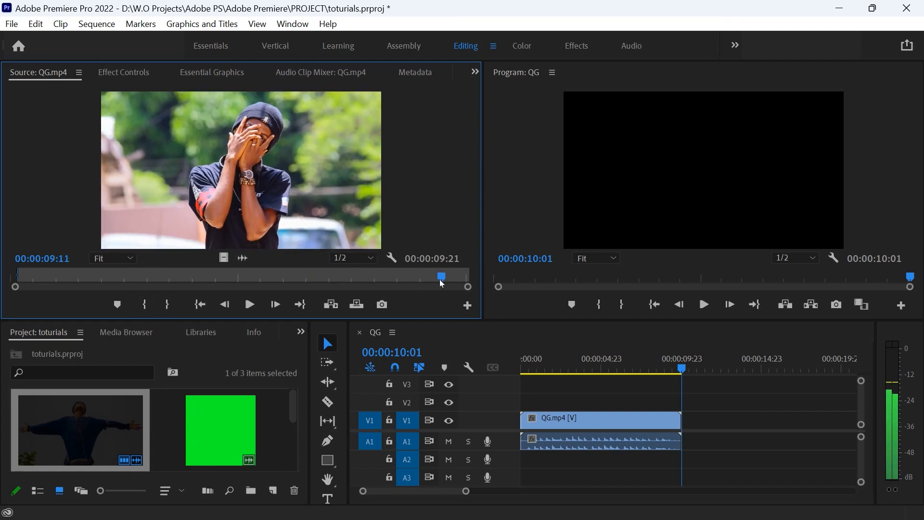
click(168, 303)
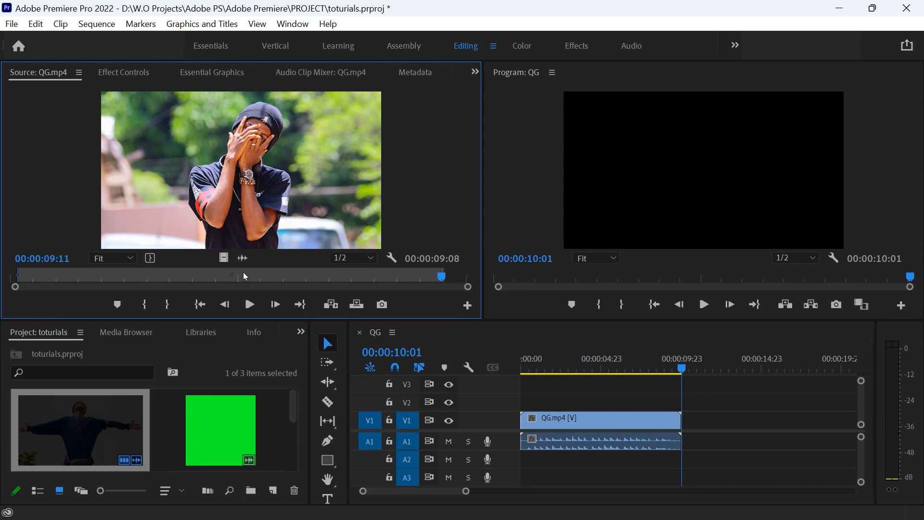
- Replace the QG.mp4 clip at the start of tracks V1 and A1 with the trimmed version from the Source monitor
click(585, 420)
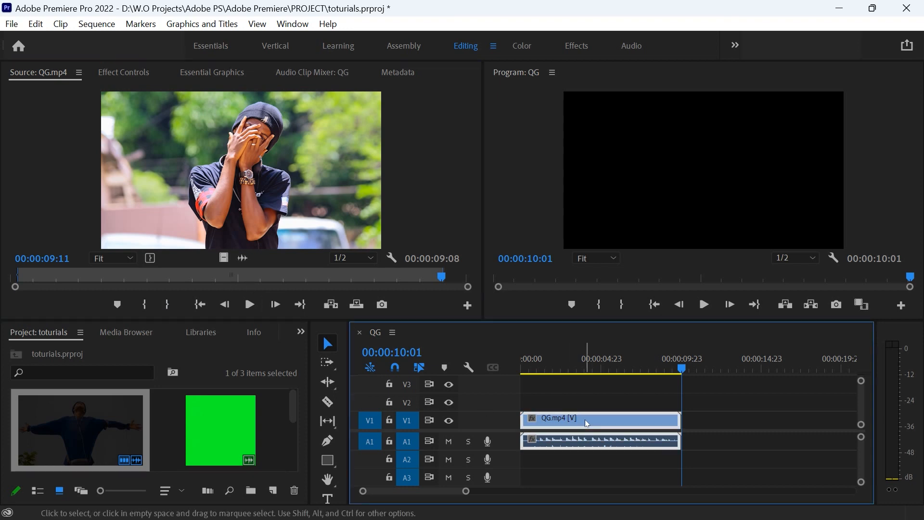
key(Delete)
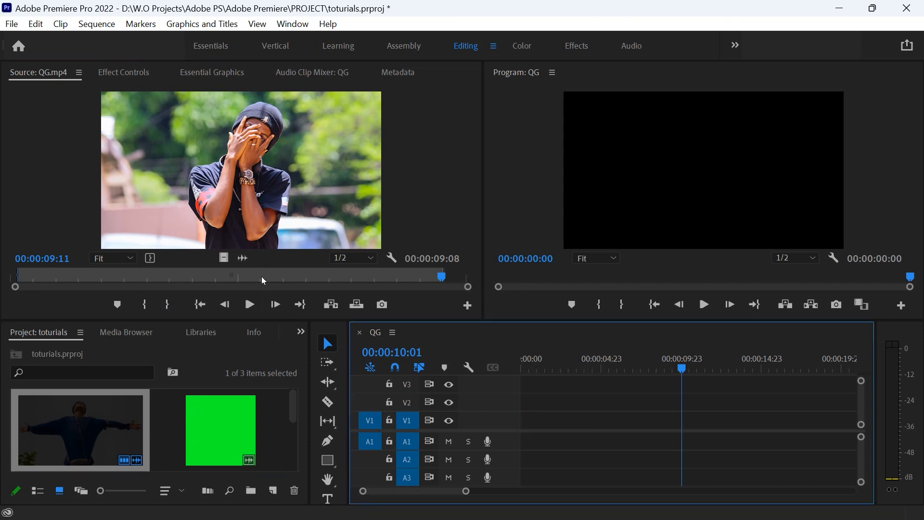
drag(261, 275, 233, 262)
drag(242, 203, 534, 435)
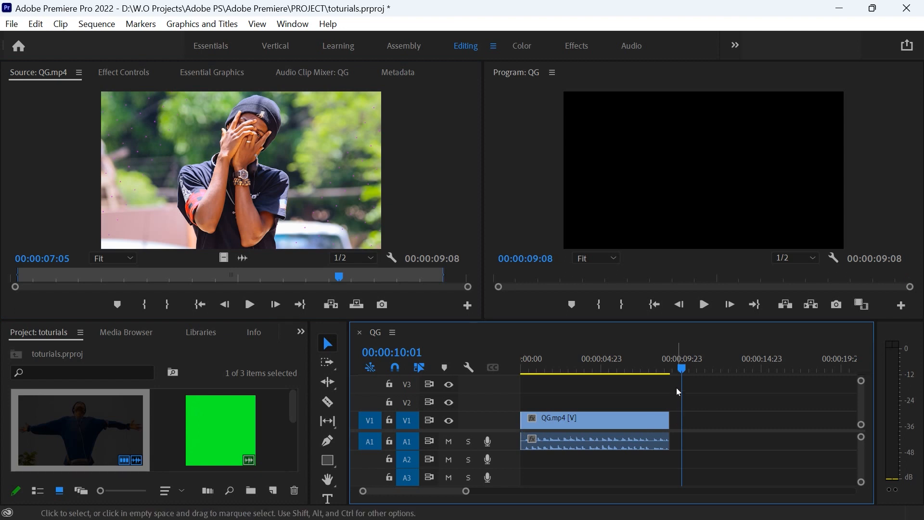
- Play the trimmed clip from the start of the sequence, and play QG.mp4 in the Source monitor
key(Home)
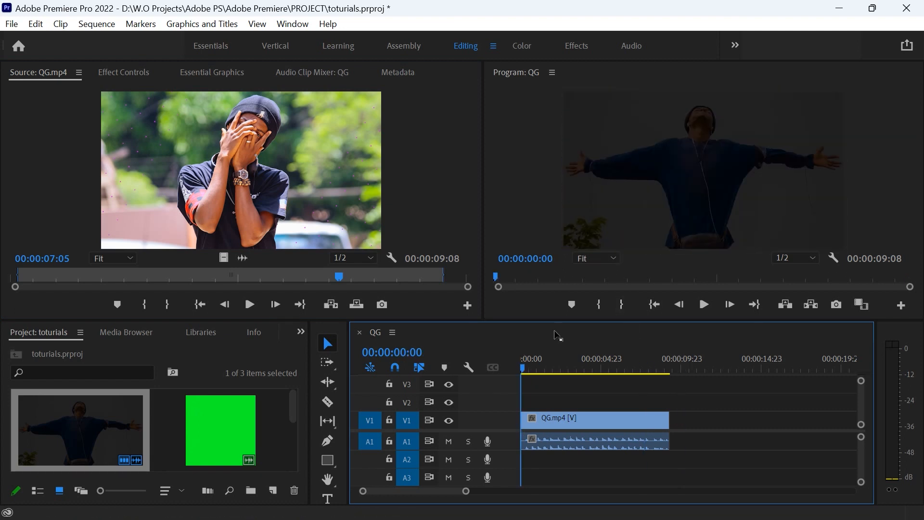
key(space)
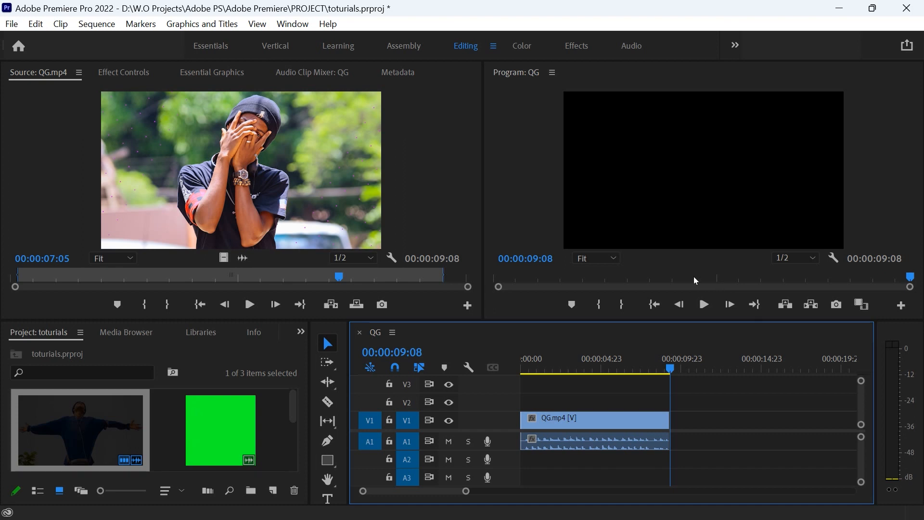
key(space)
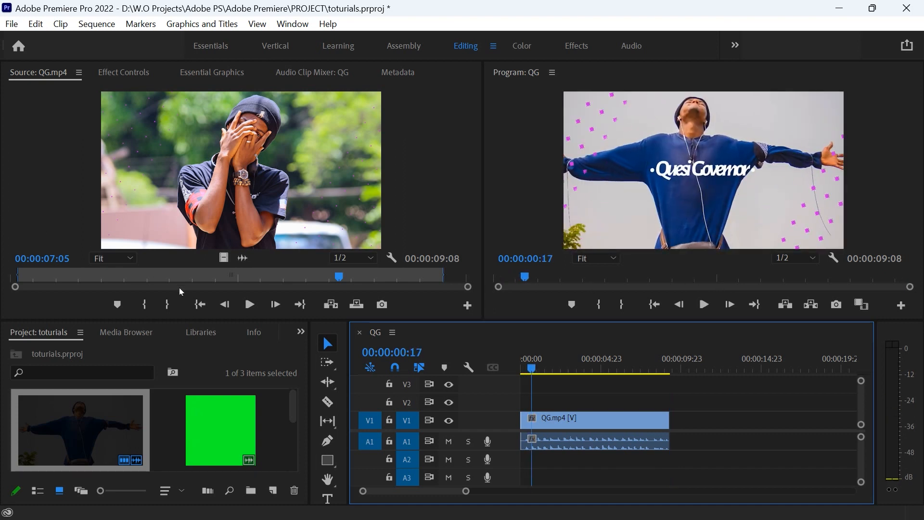
click(248, 305)
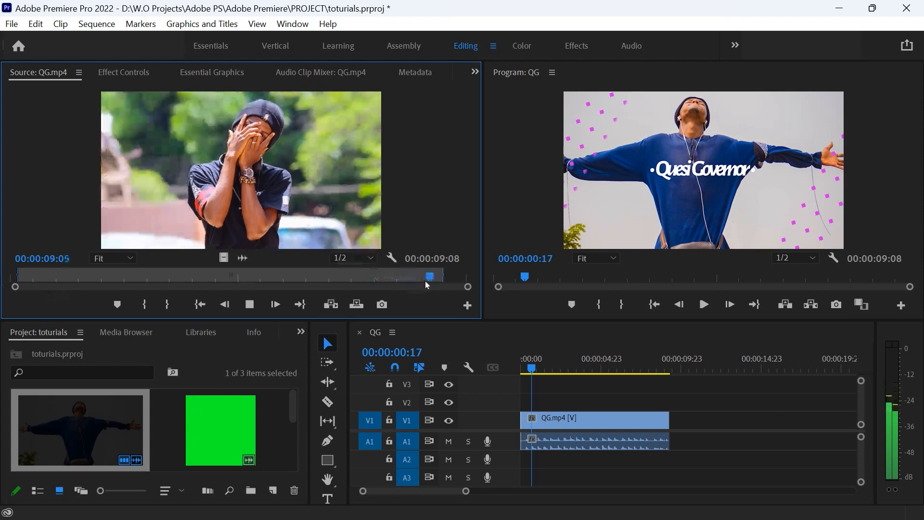
- Clear both the Out point and the In point of QG.mp4 in the Source monitor
right_click(32, 271)
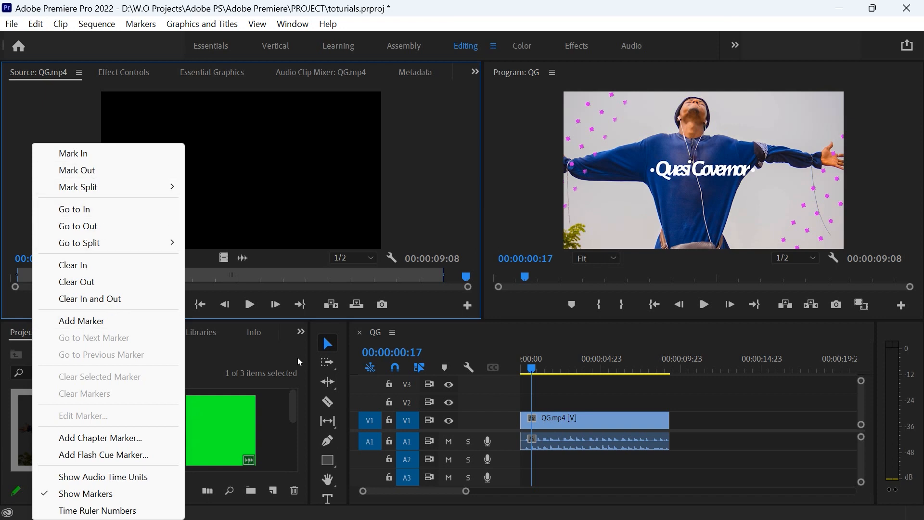
click(264, 278)
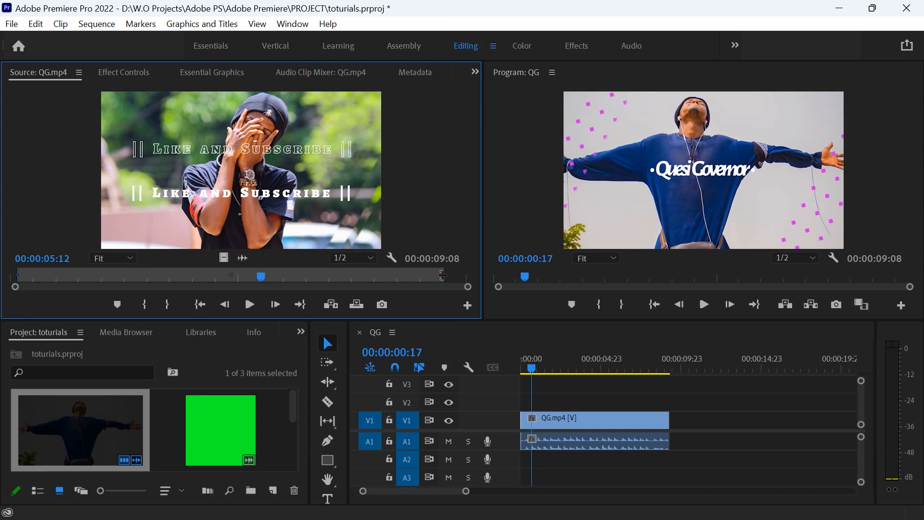
drag(442, 275, 468, 275)
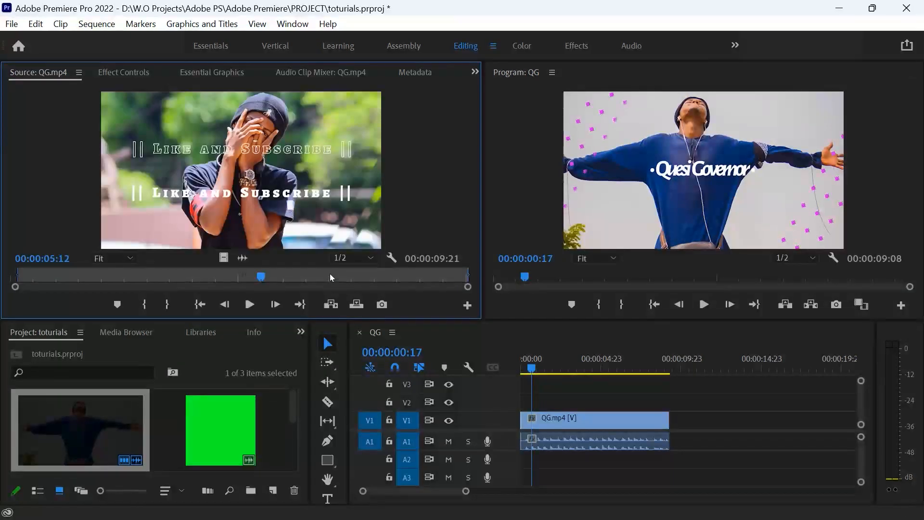
right_click(330, 273)
click(371, 281)
right_click(30, 273)
click(62, 265)
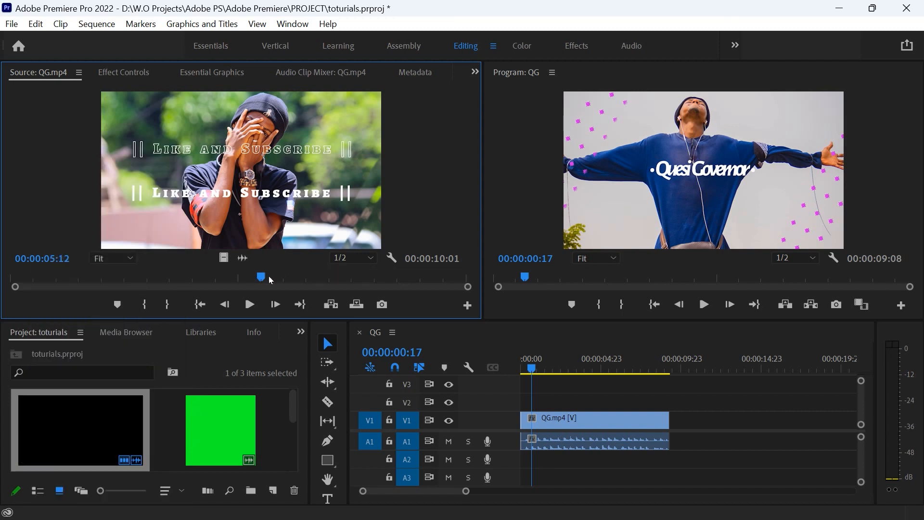
- Play the untrimmed QG.mp4 from its beginning in the Source monitor and stop at 00:00:02:00
drag(260, 277, 98, 277)
key(Home)
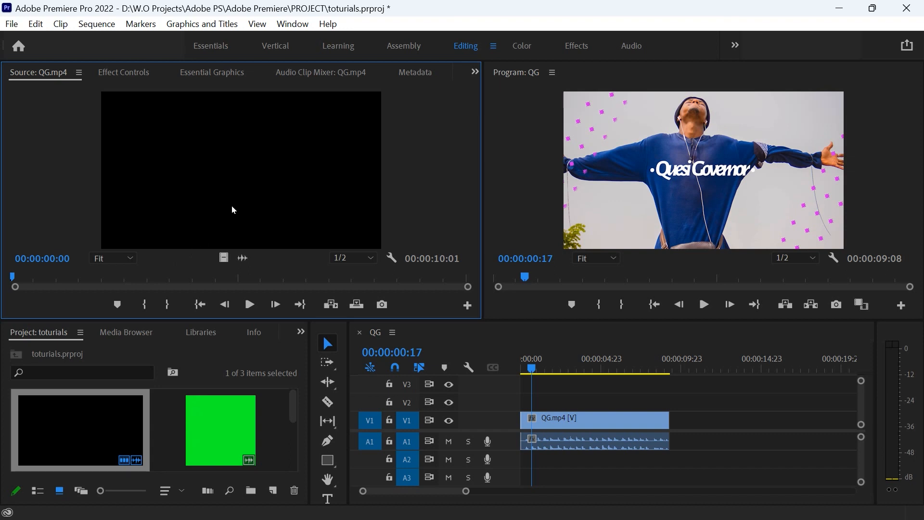
key(space)
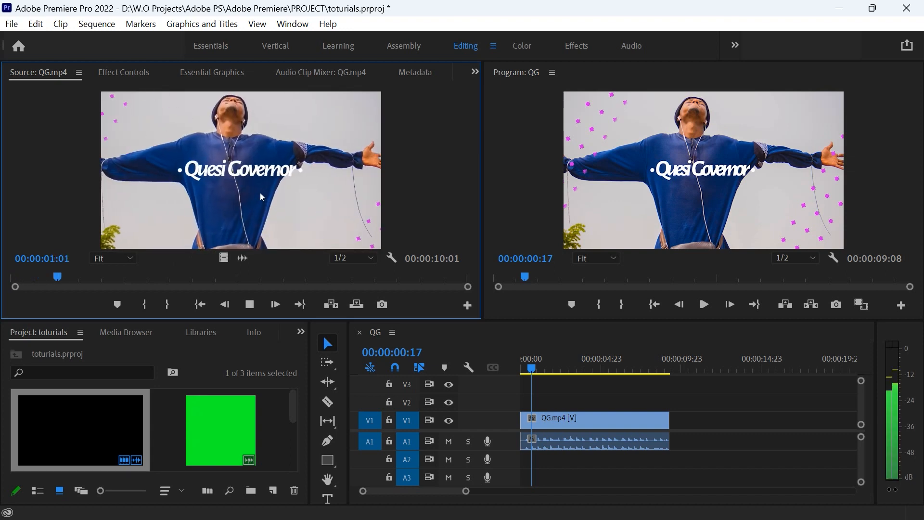
key(space)
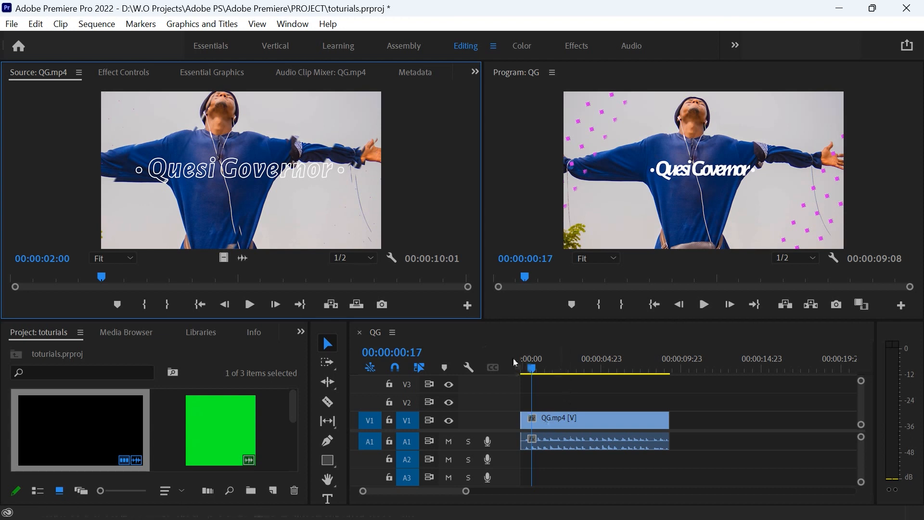
- Play the QG sequence from its start to its end and save the project
drag(528, 371, 496, 377)
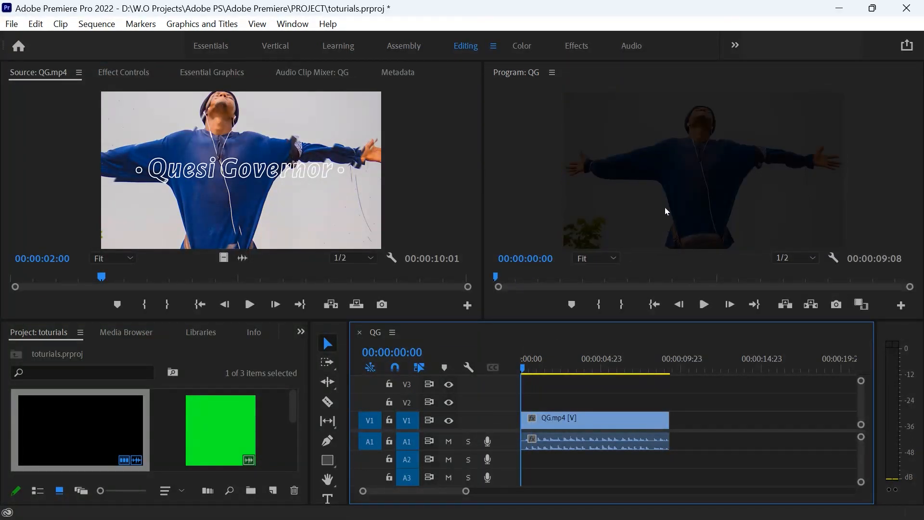
key(space)
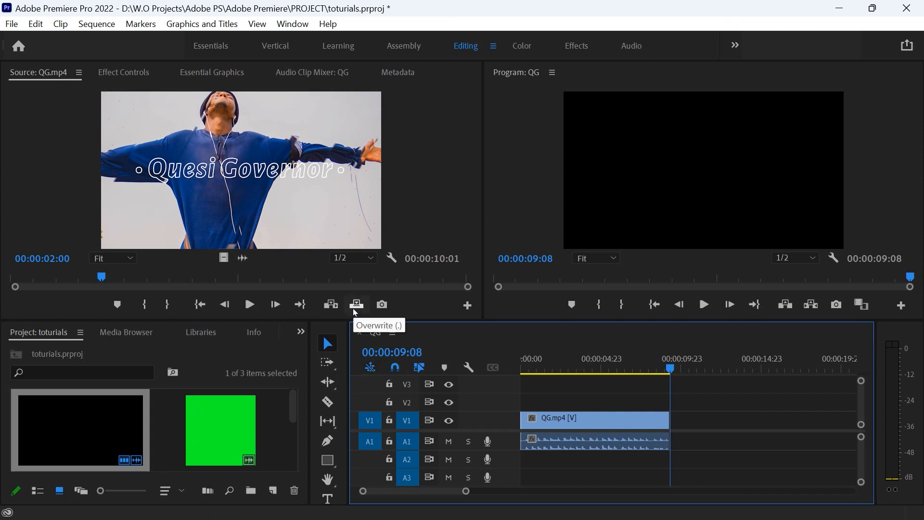
key(ctrl+s)
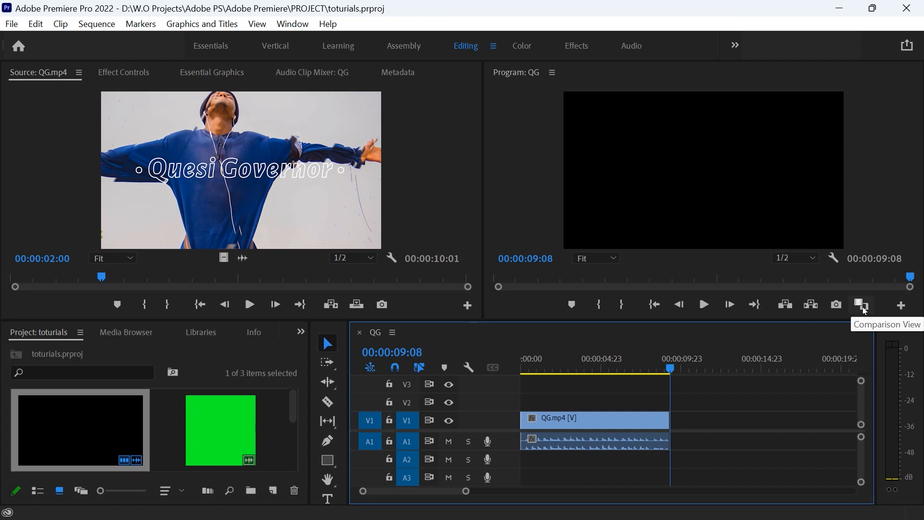
- View the buttons available in the Program monitor's Button Editor and cancel it
click(901, 305)
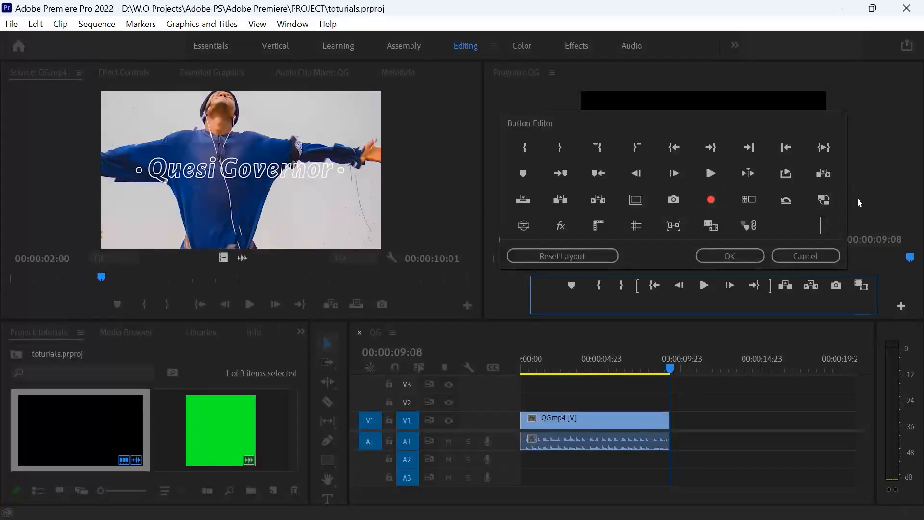
click(882, 196)
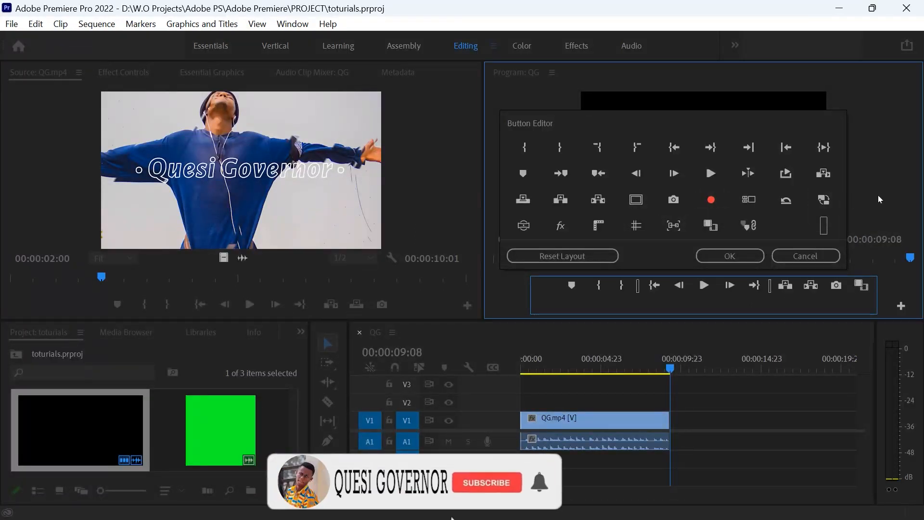
click(779, 256)
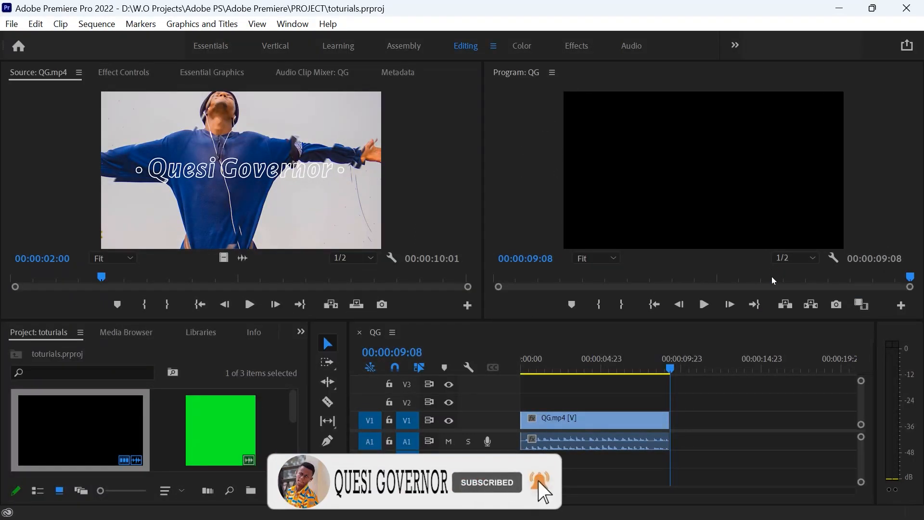
- Return the sequence playhead to the start, load My Subscription.mp4 into the Source monitor and play it
drag(671, 375, 522, 371)
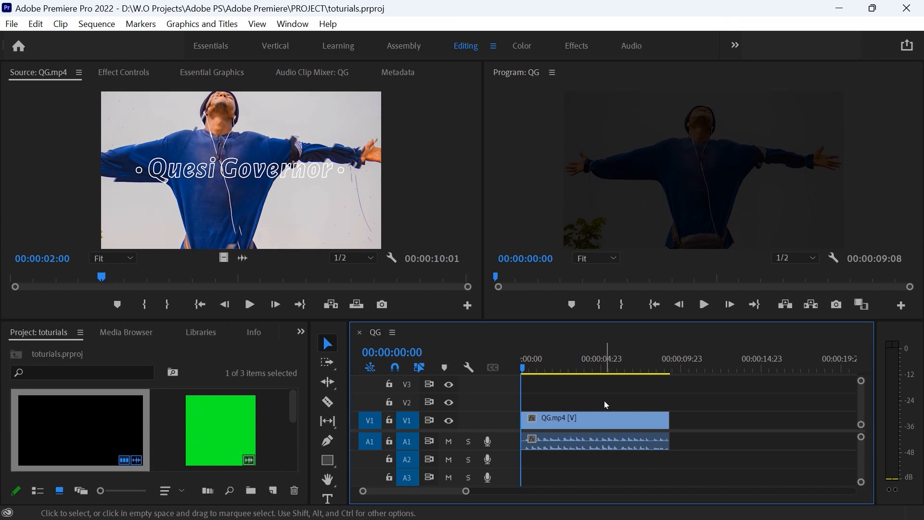
click(653, 154)
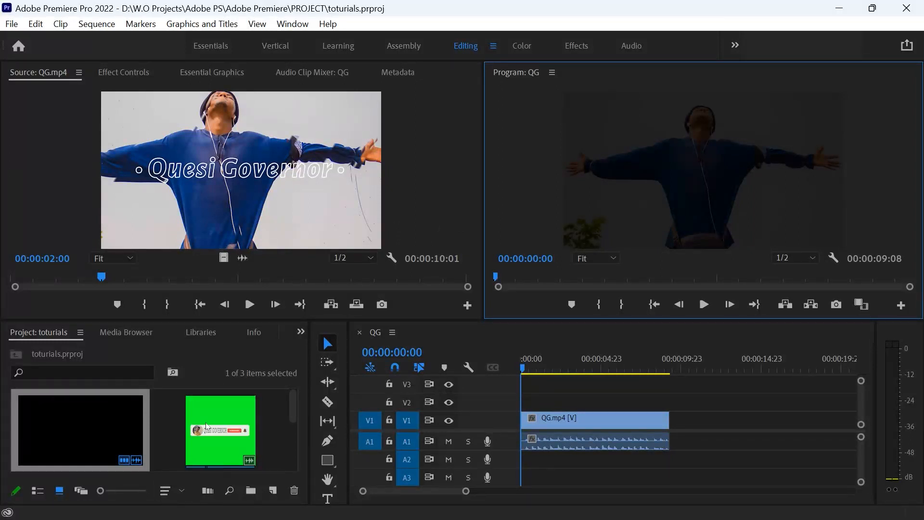
click(204, 426)
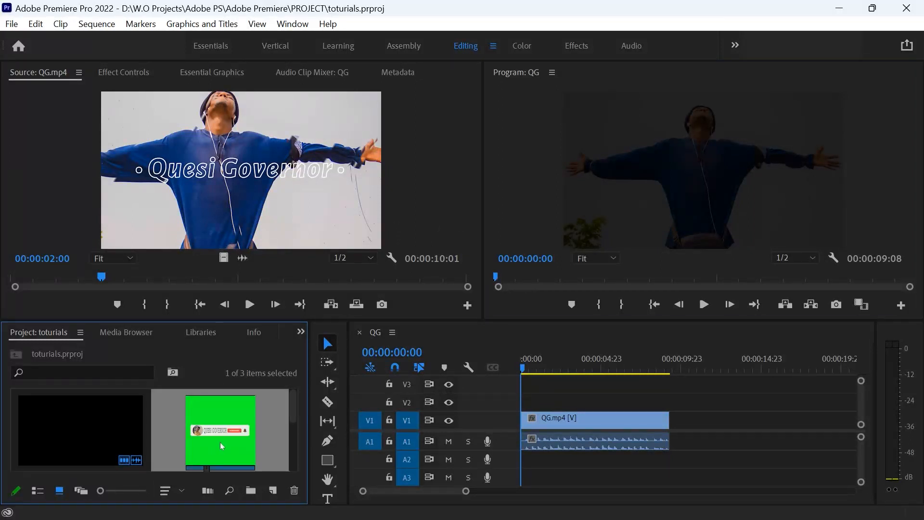
drag(220, 442, 245, 198)
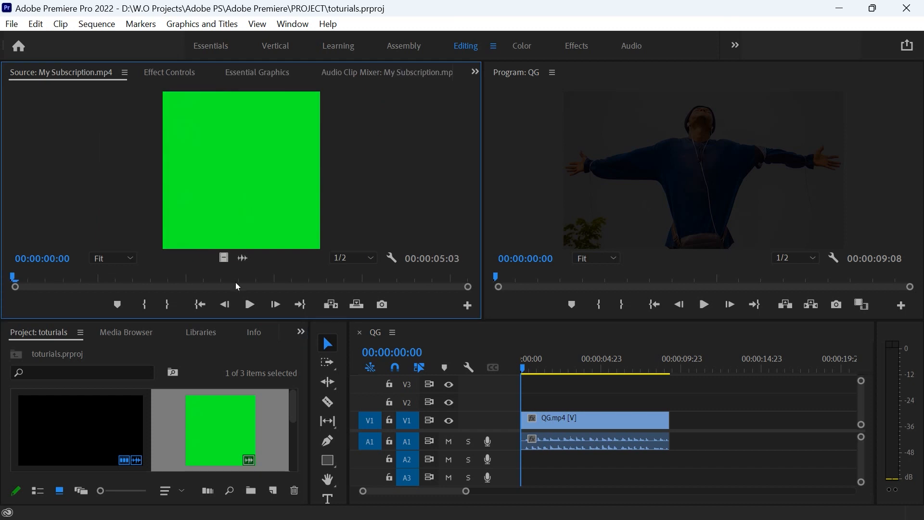
key(space)
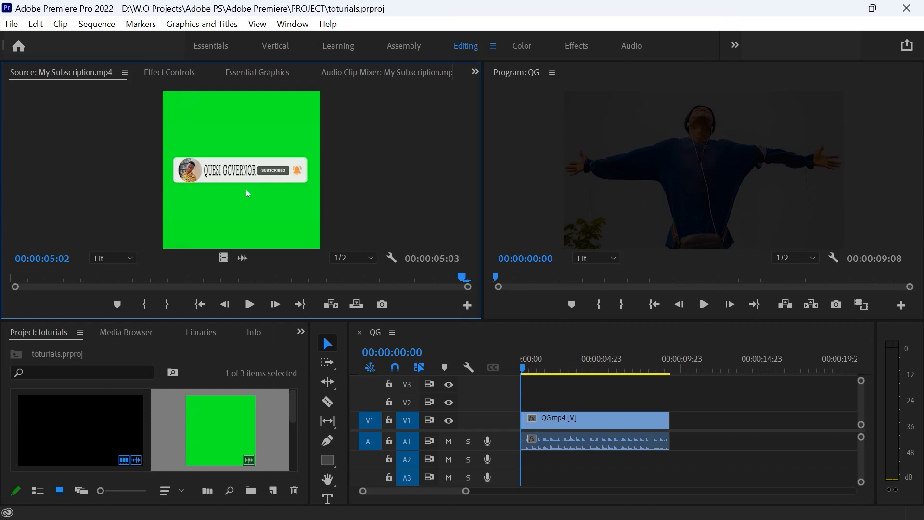
- Place My Subscription.mp4 on tracks V2 and A2, ending flush with QG.mp4, and move the playhead to 00:00:05:13
drag(248, 193, 597, 399)
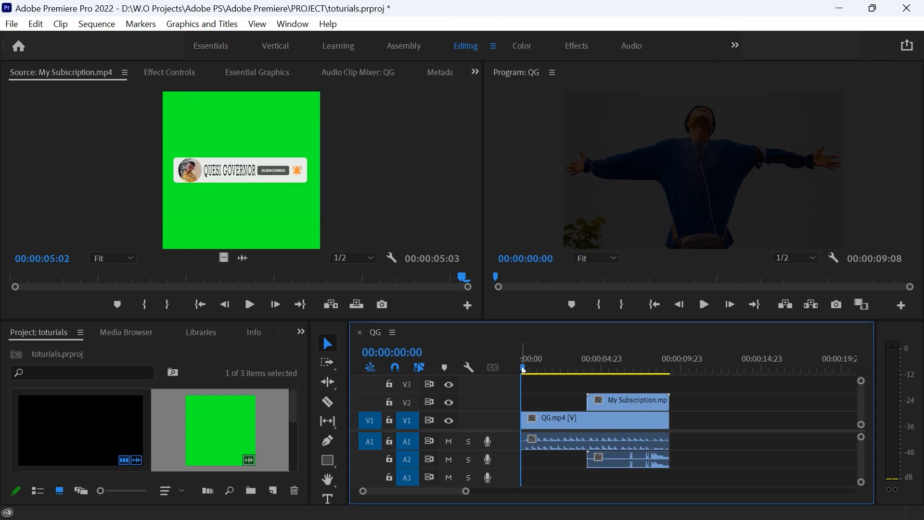
drag(532, 371, 611, 414)
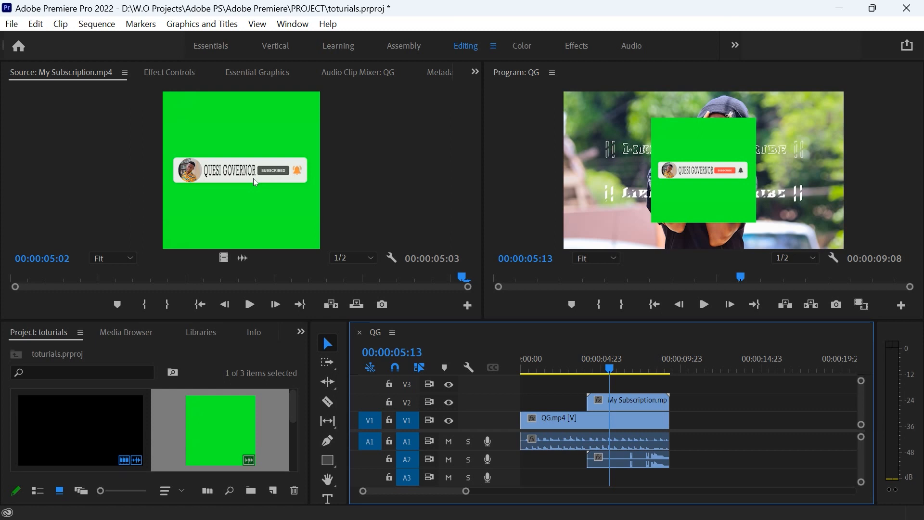
- Select the QG.mp4 clip on tracks V1 and A1 and activate the Ripple Edit tool
click(330, 347)
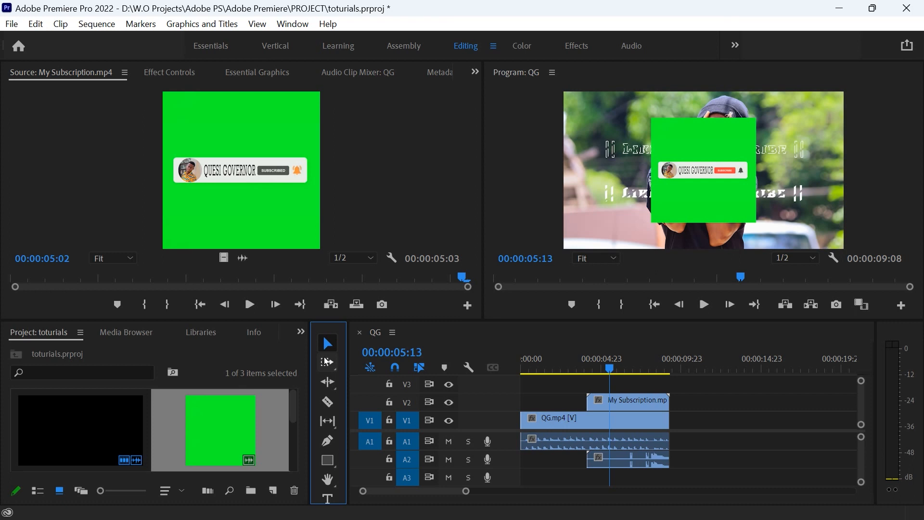
click(329, 382)
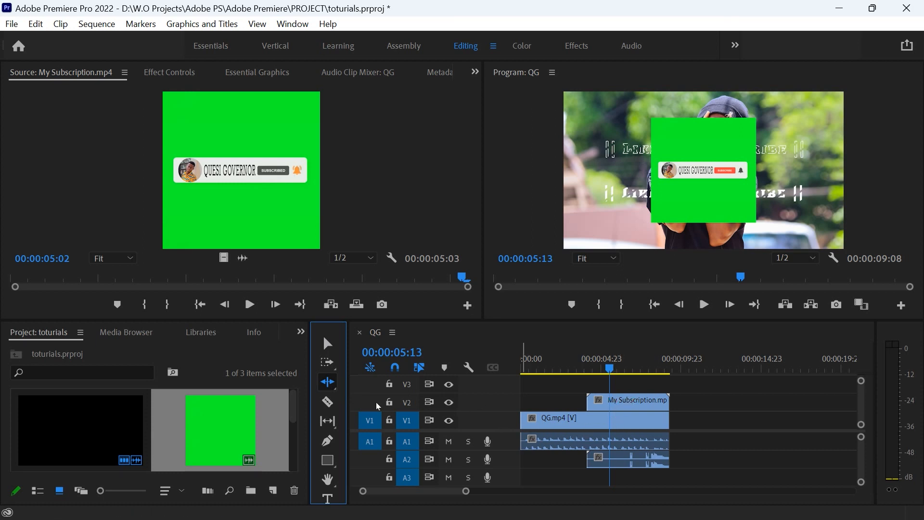
key(v)
click(658, 420)
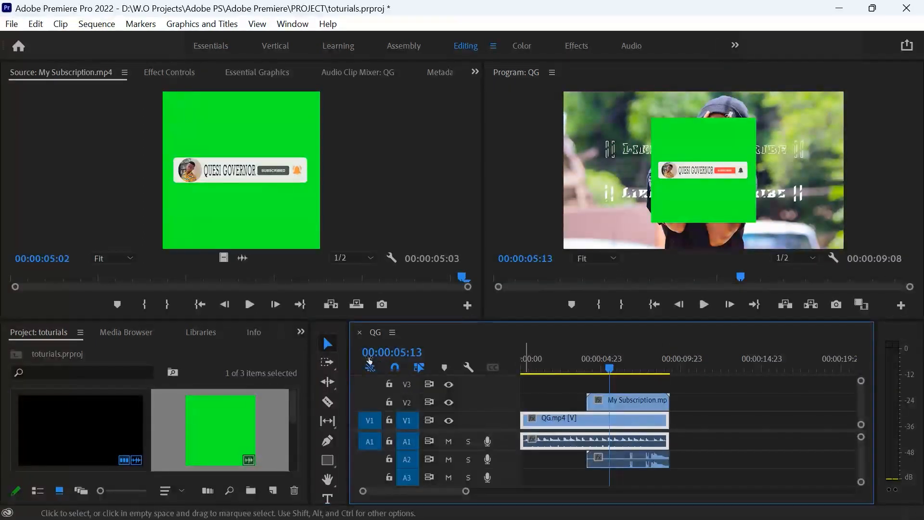
click(329, 381)
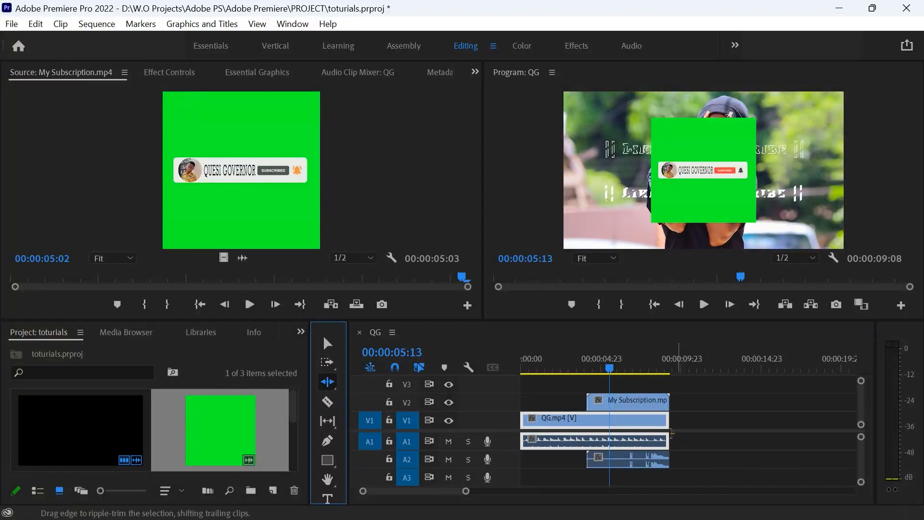
click(609, 421)
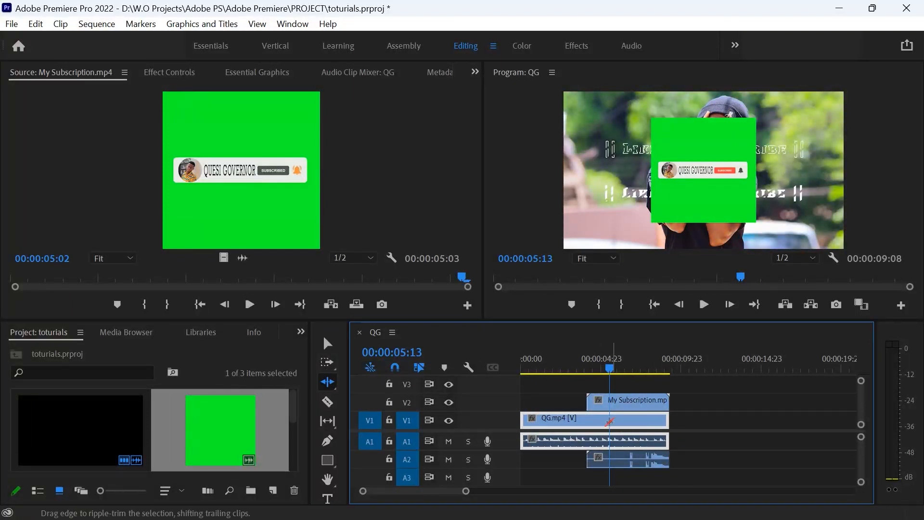
- Switch to the Rolling Edit tool and back to the Ripple Edit tool
click(334, 387)
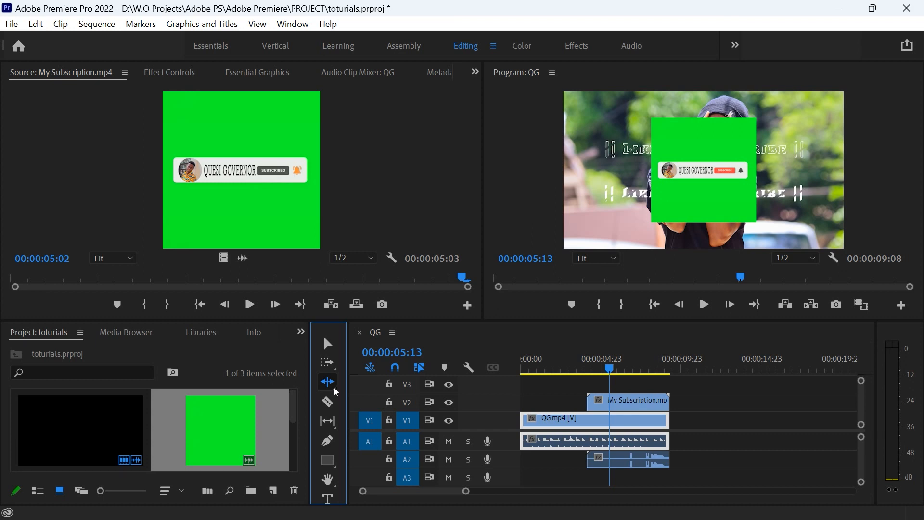
click(334, 388)
click(375, 396)
click(334, 385)
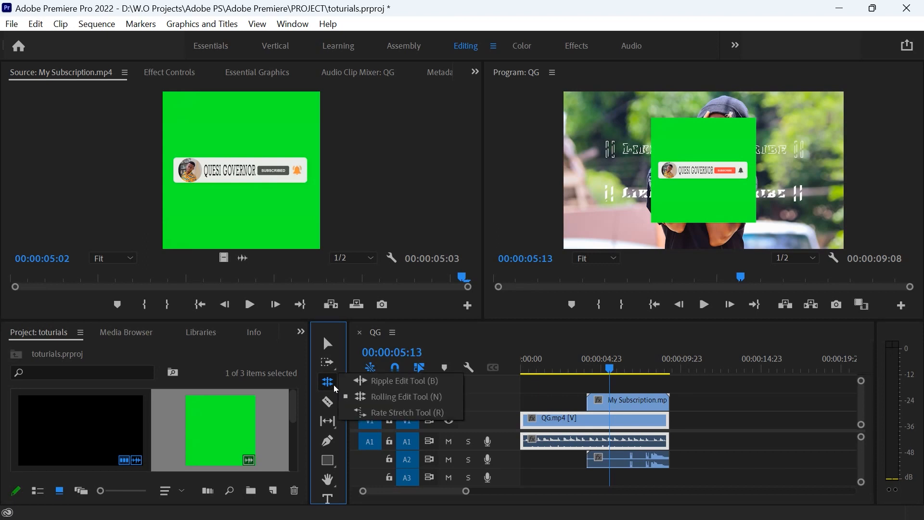
click(366, 383)
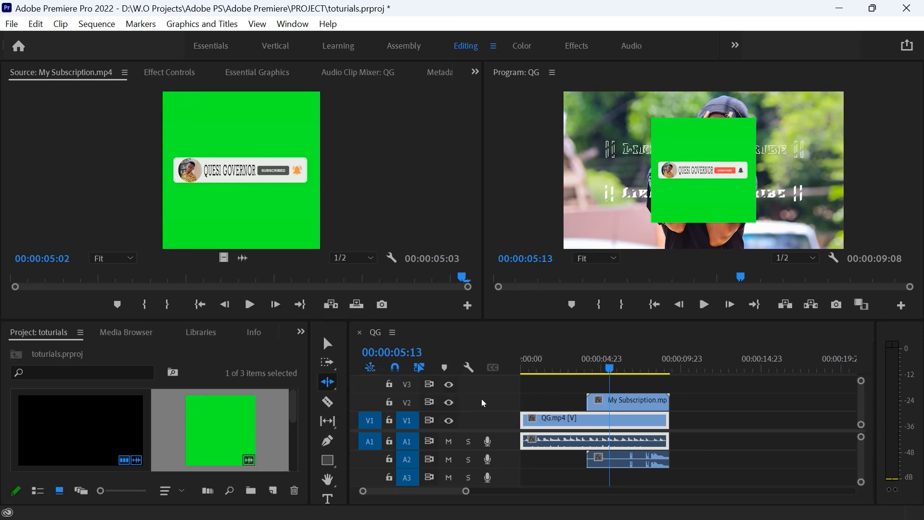
- Select the My Subscription.mp4 clip on tracks V2 and A2 and move the sequence playhead to 00:00:05:00
click(562, 441)
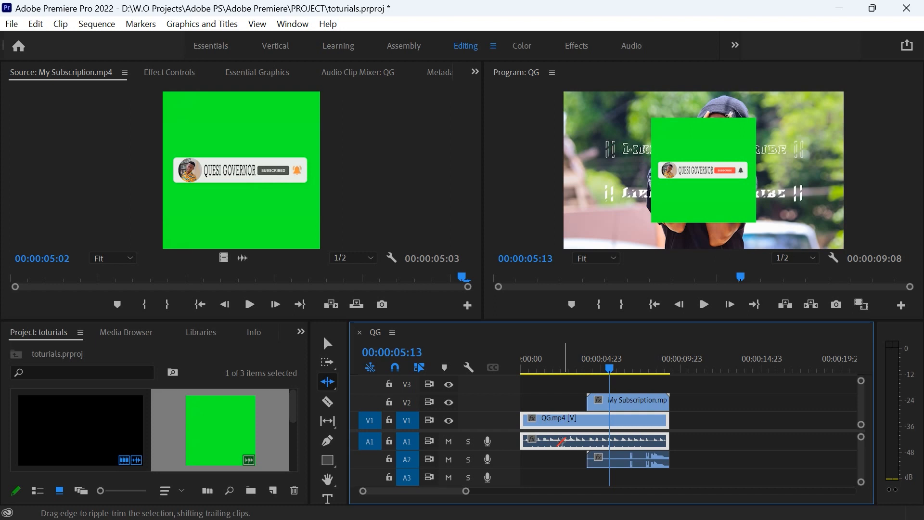
click(629, 402)
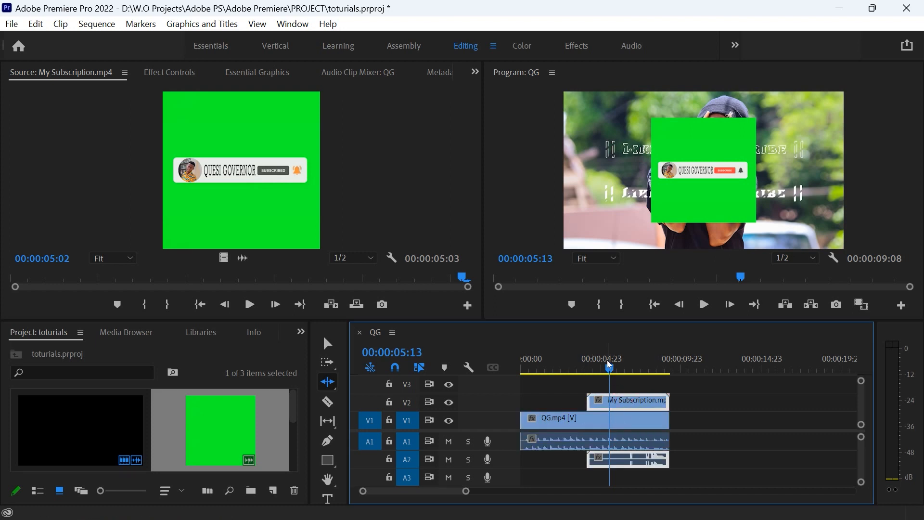
drag(607, 360, 603, 388)
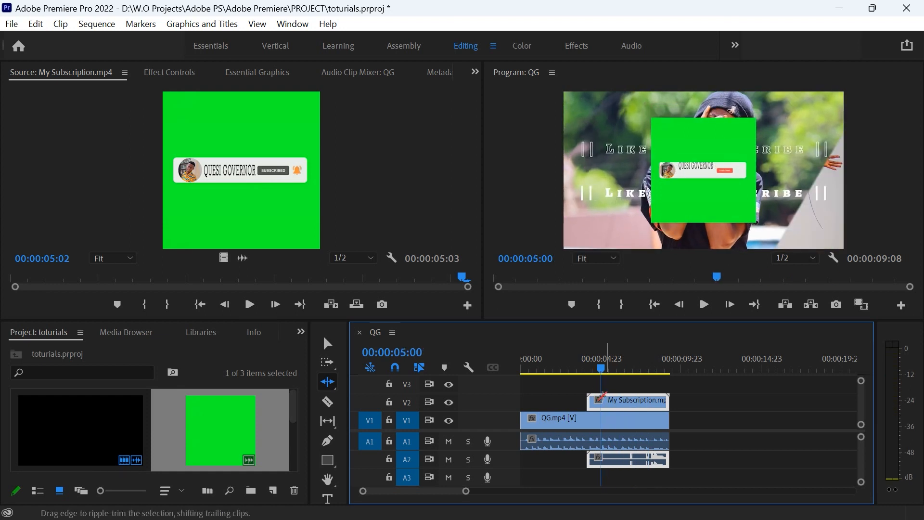
- Split the My Subscription.mp4 clip beyond its middle with the Razor tool and move its second part past the end of QG.mp4
click(328, 403)
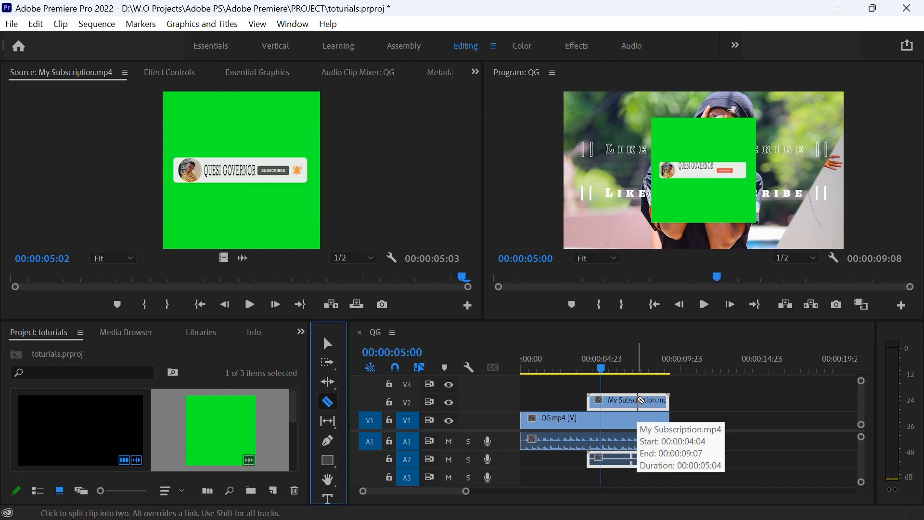
click(637, 400)
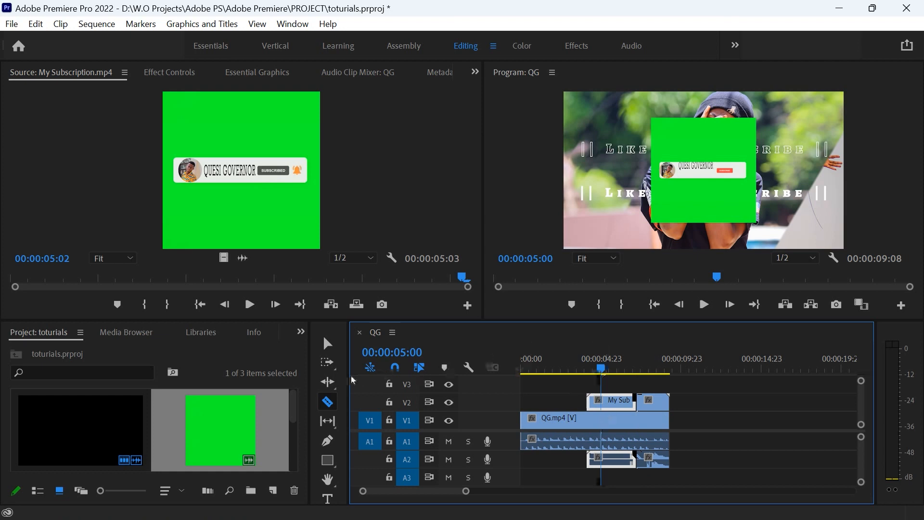
click(339, 345)
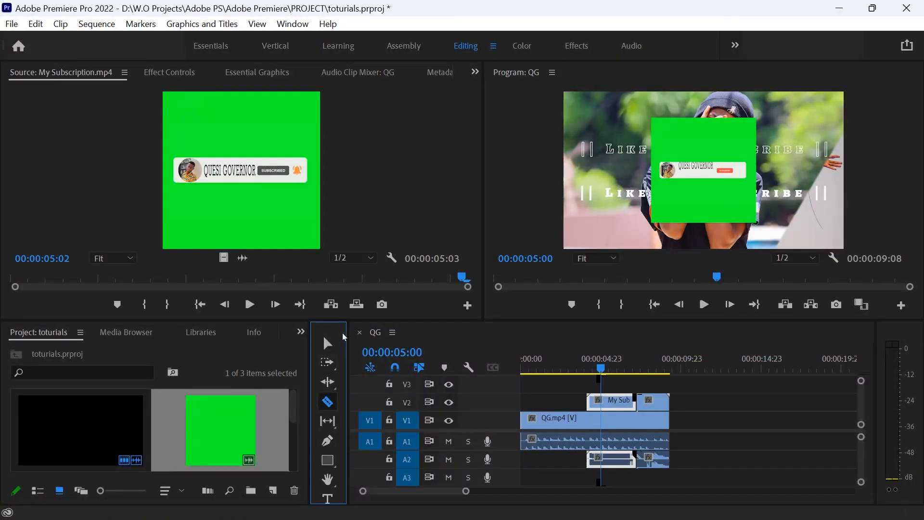
click(326, 343)
drag(655, 403, 734, 407)
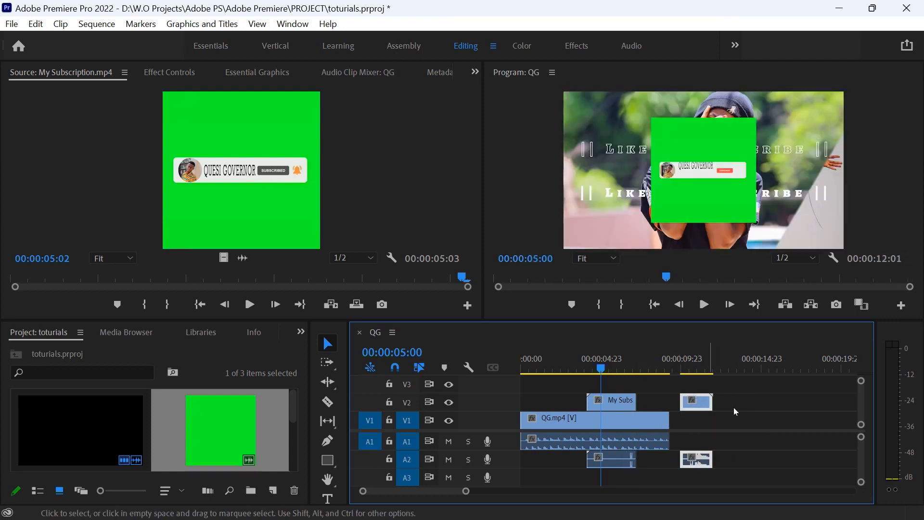
- Undo the moves of the second part and the split of the My Subscription.mp4 clip
key(ctrl+z)
key(ctrl+z)
key(ctrl+z)
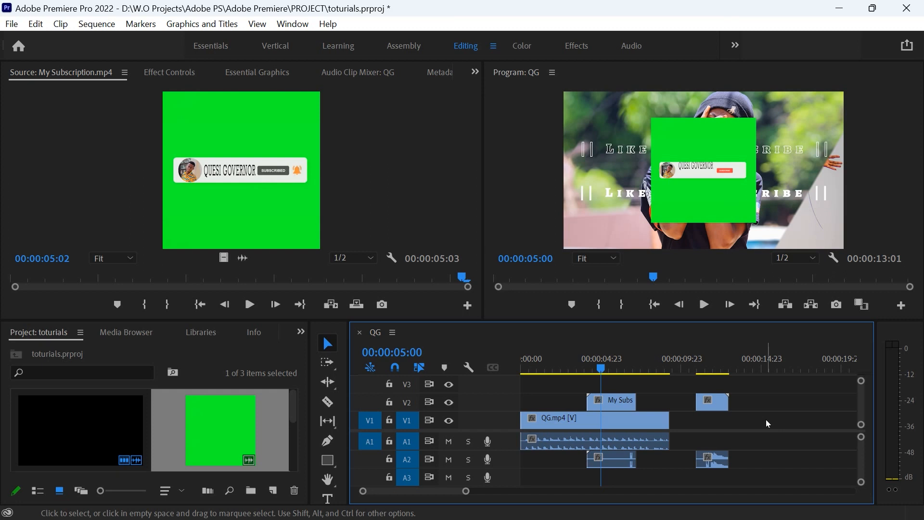
key(ctrl+z)
key(ctrl+z)
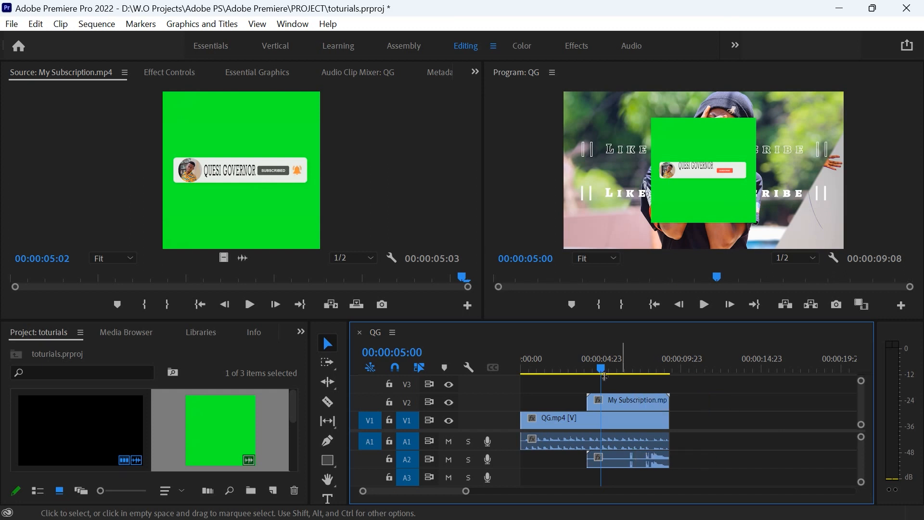
- Activate the Slip tool and try to slip the media of the My Subscription.mp4 clip on track V2
click(335, 426)
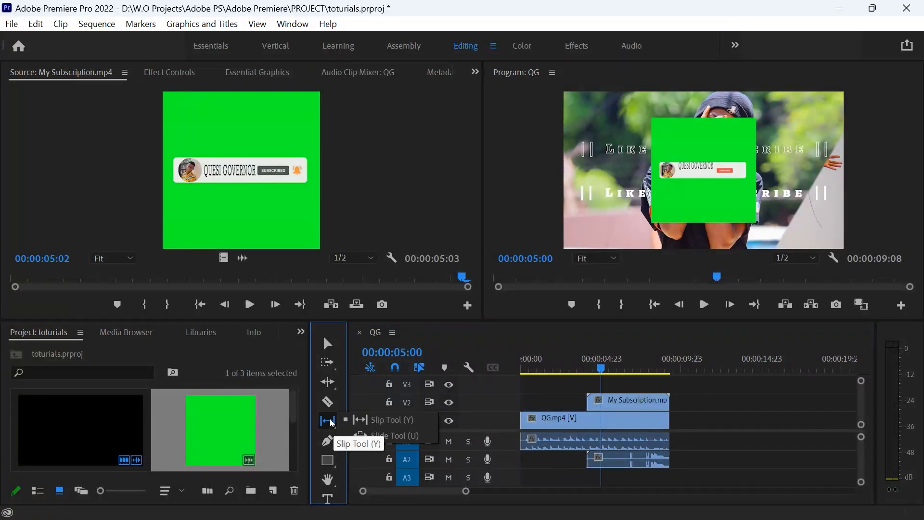
click(331, 422)
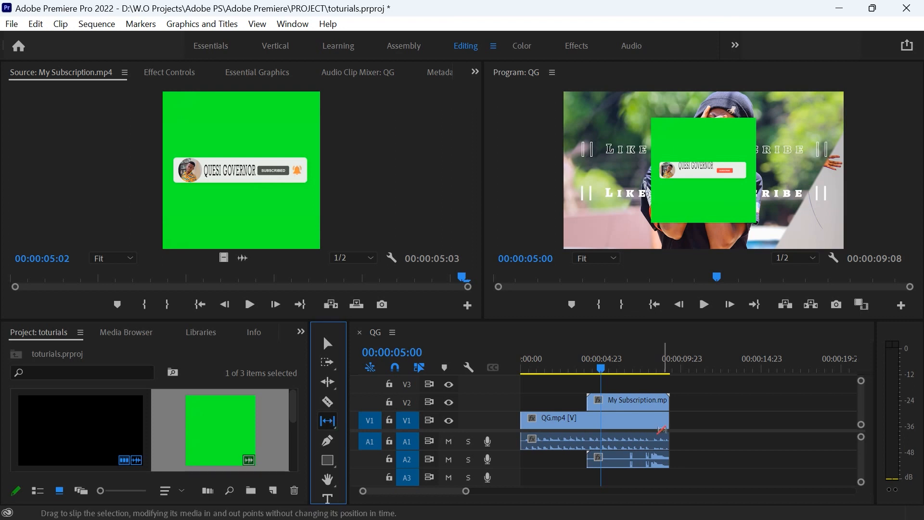
click(638, 403)
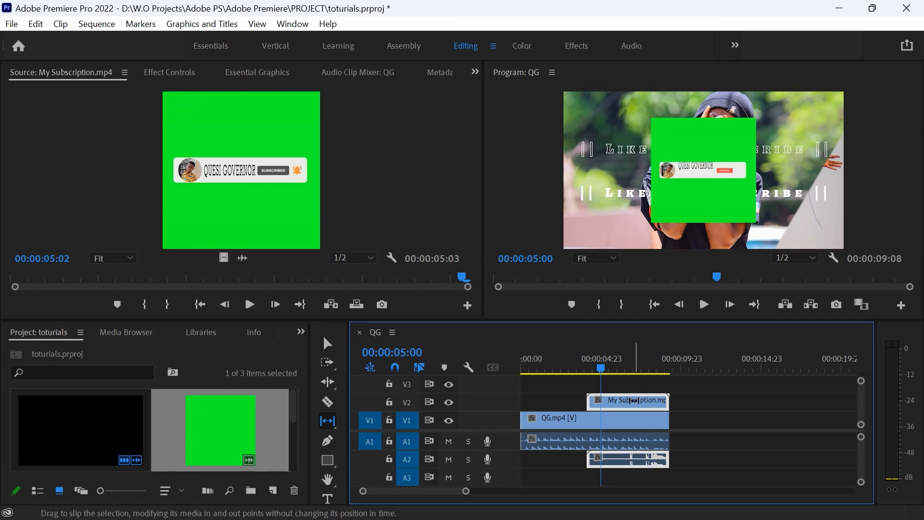
mouse_move(637, 403)
mouse_down()
mouse_move(654, 406)
mouse_move(645, 408)
mouse_up()
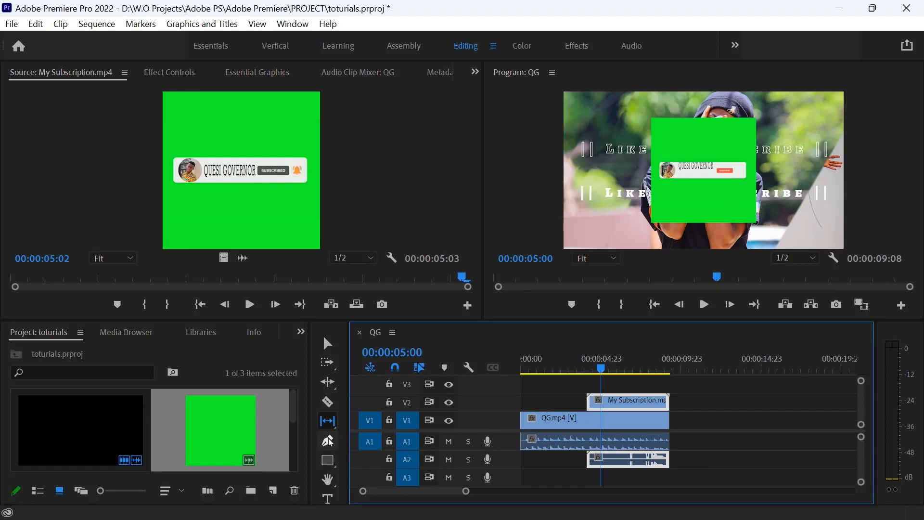
- Examine the Rectangle and Hand tools with their grouped variants and activate the Type tool
click(329, 464)
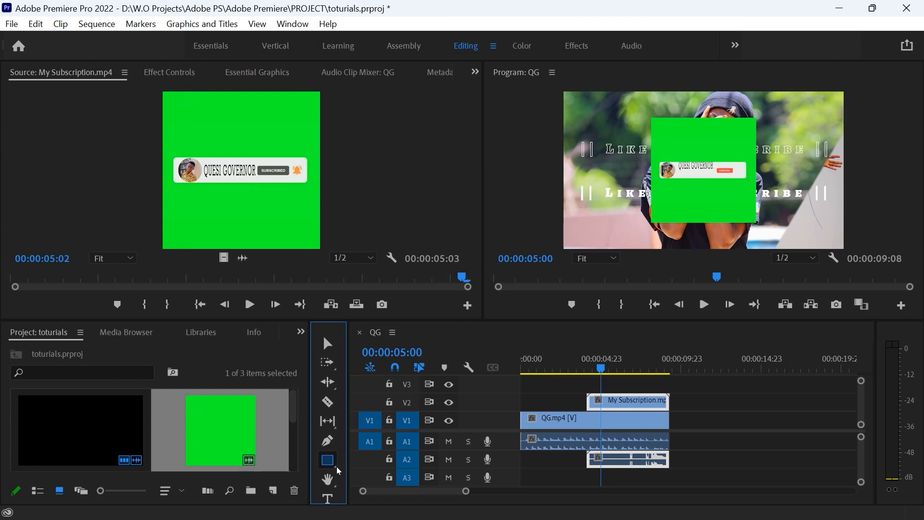
click(337, 466)
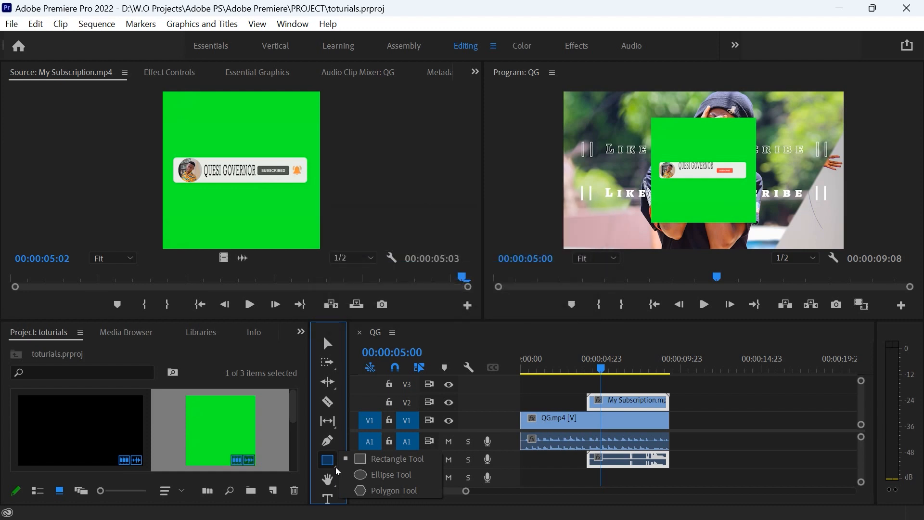
click(335, 484)
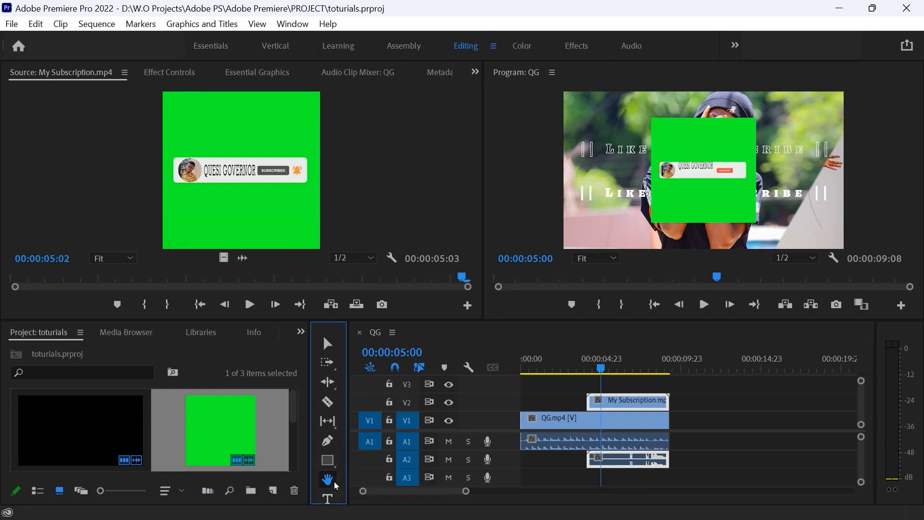
click(335, 489)
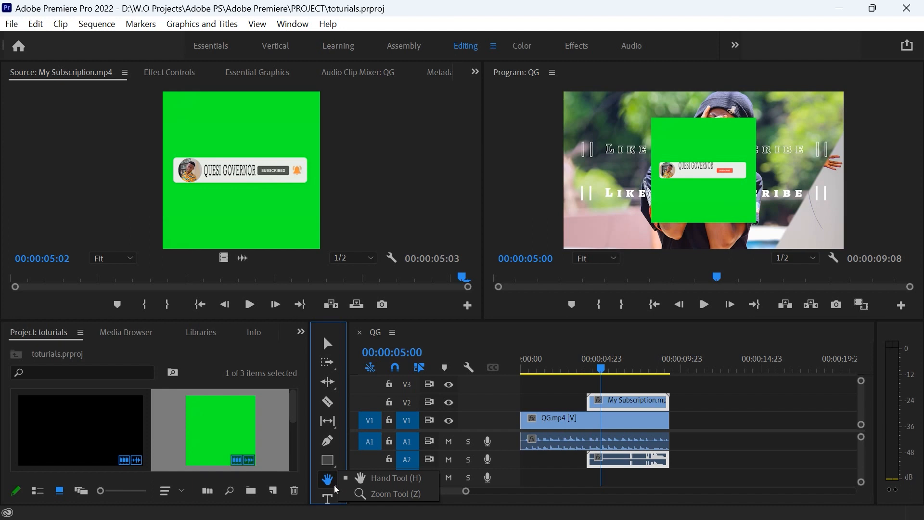
click(337, 499)
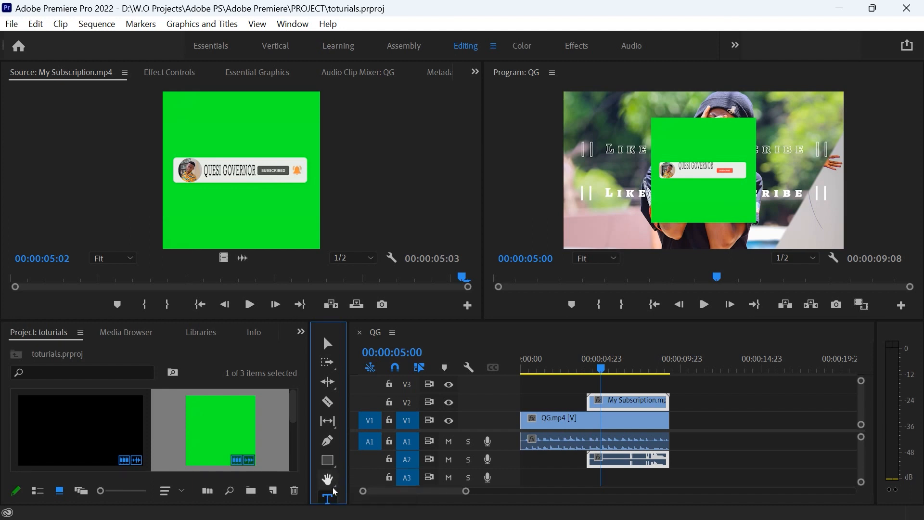
- Review the Track Select Forward and Ripple Edit tools with their variants and activate the Rectangle tool
click(336, 369)
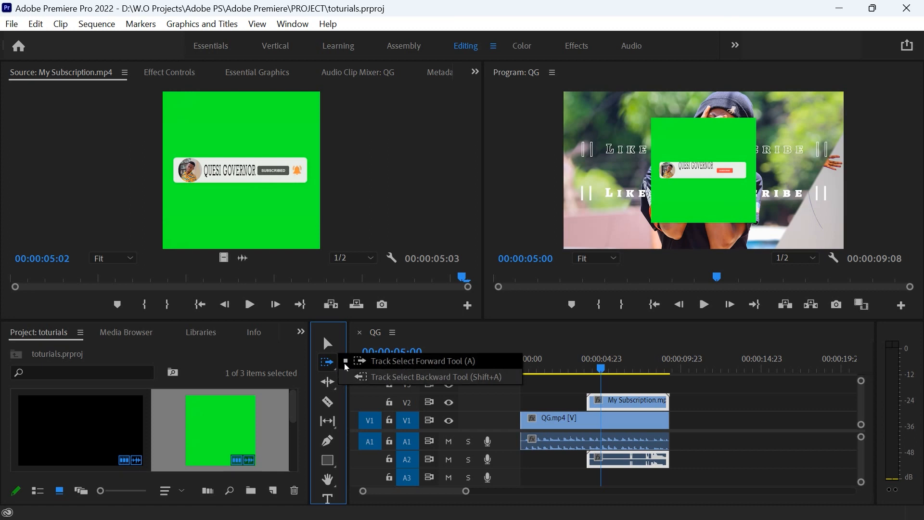
click(337, 388)
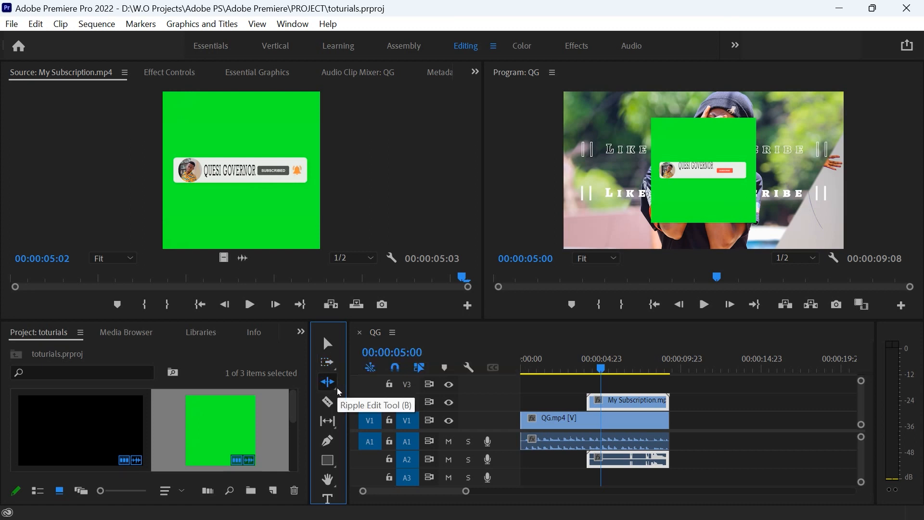
click(336, 387)
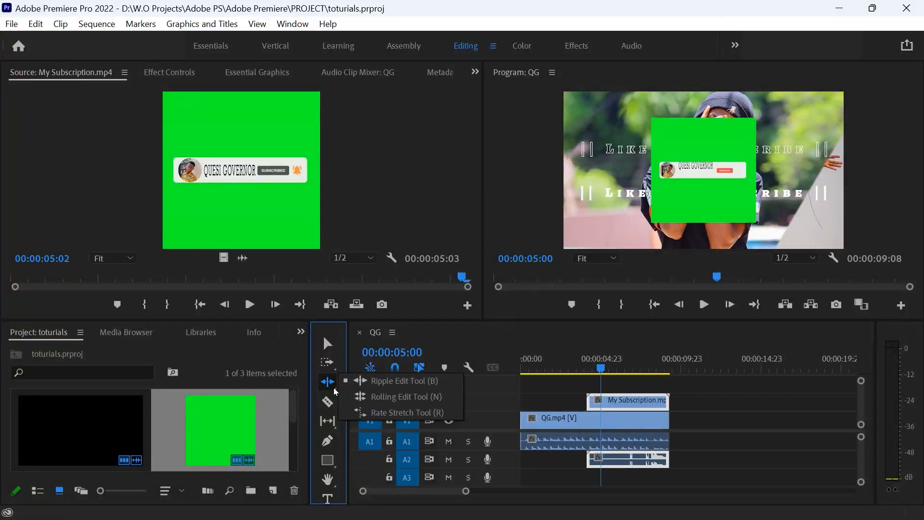
click(317, 406)
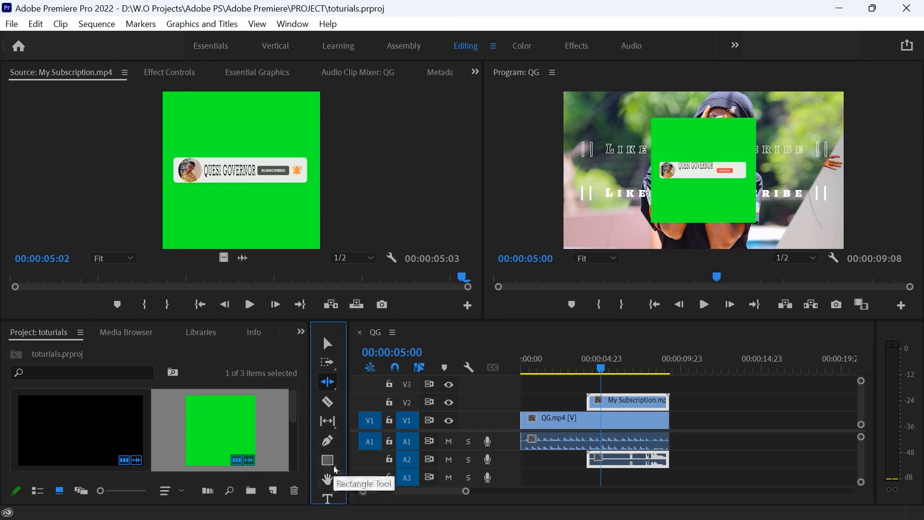
mouse_move(335, 469)
mouse_down()
mouse_move(356, 475)
mouse_move(332, 470)
mouse_move(346, 462)
mouse_up()
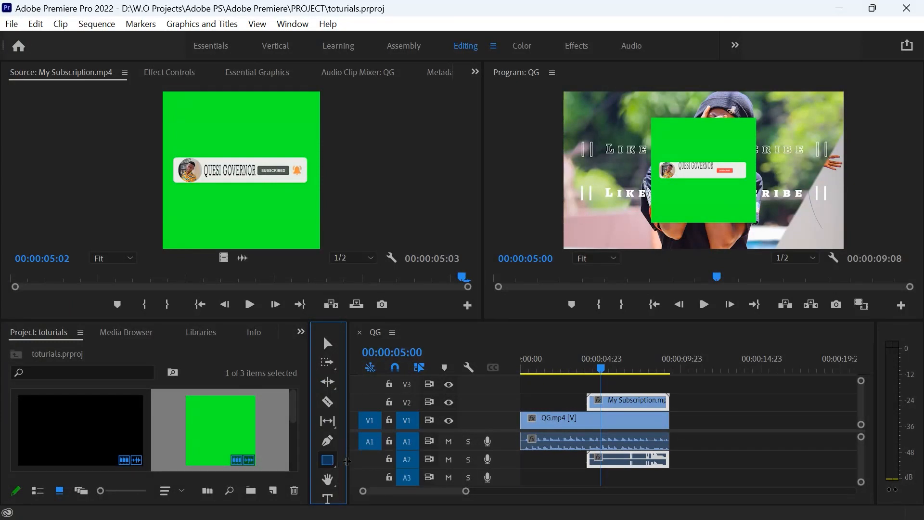
- Add a text graphic of random placeholder letters over the lower caption in the Program monitor with the Type tool
click(330, 502)
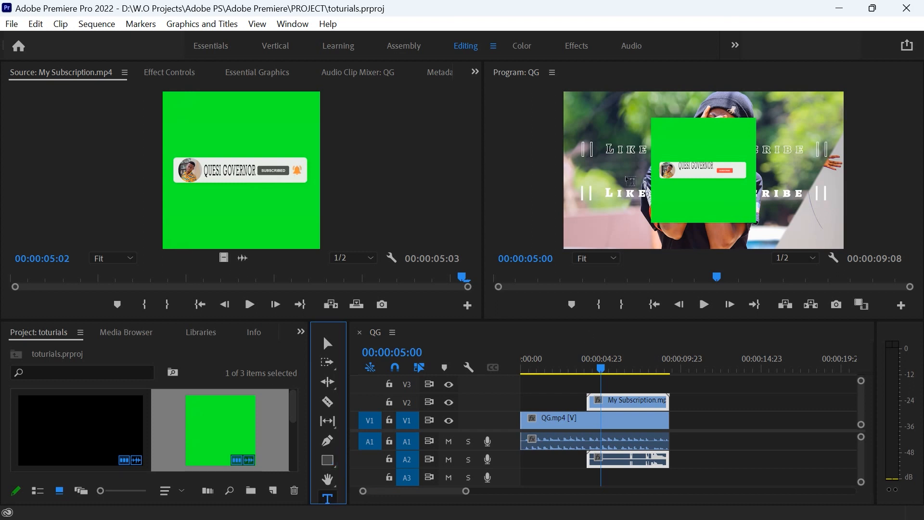
click(619, 197)
text(ttyejhrjthj)
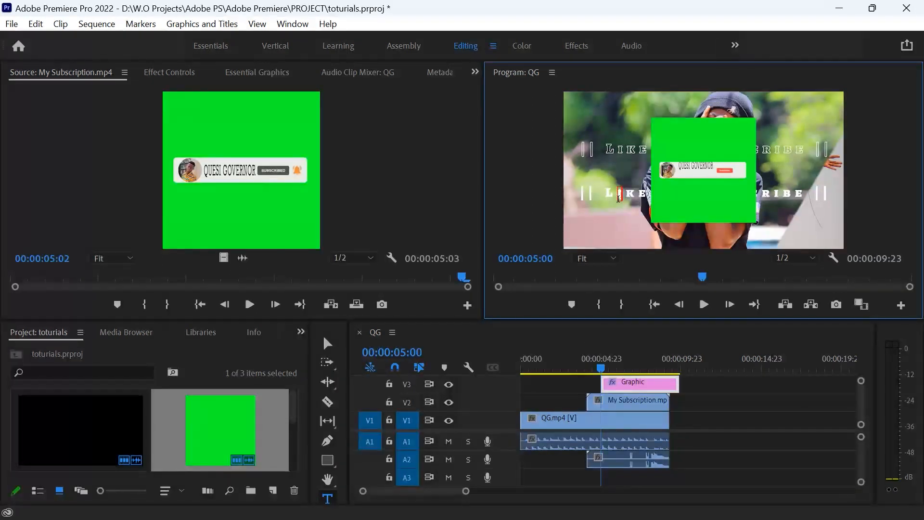
text(t)
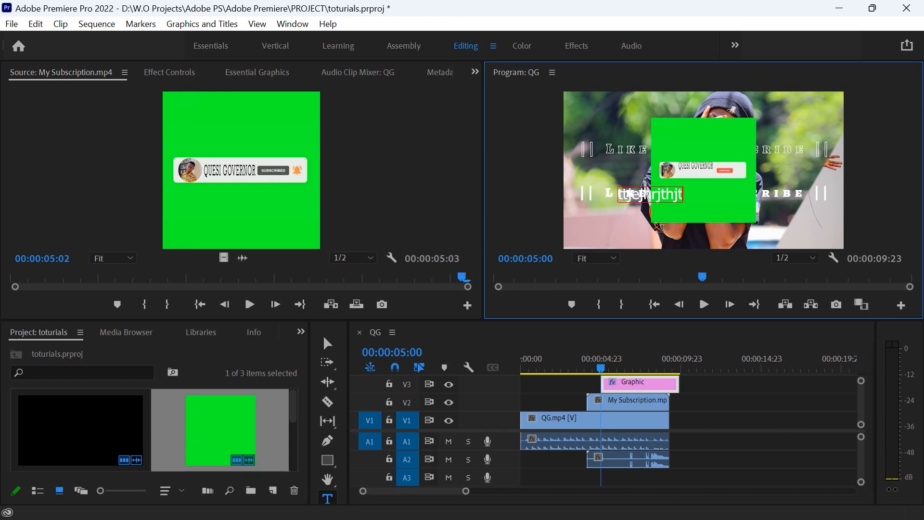
- Erase the placeholder letters, then use the Selection tool and undo the text graphic on track V3
key(BackSpace)
key(BackSpace)
key(BackSpace)
key(BackSpace)
key(BackSpace)
key(BackSpace)
key(BackSpace)
key(BackSpace)
key(BackSpace)
key(BackSpace)
key(BackSpace)
key(BackSpace)
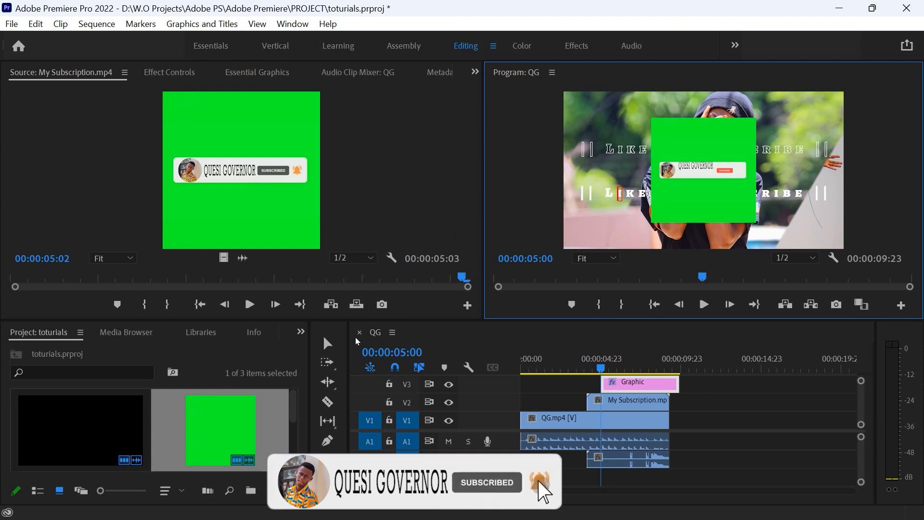
click(331, 348)
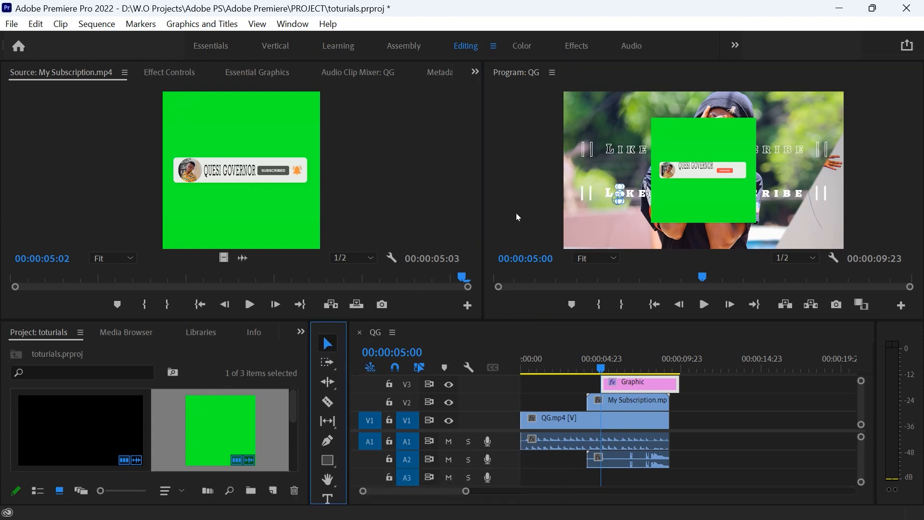
key(ctrl+z)
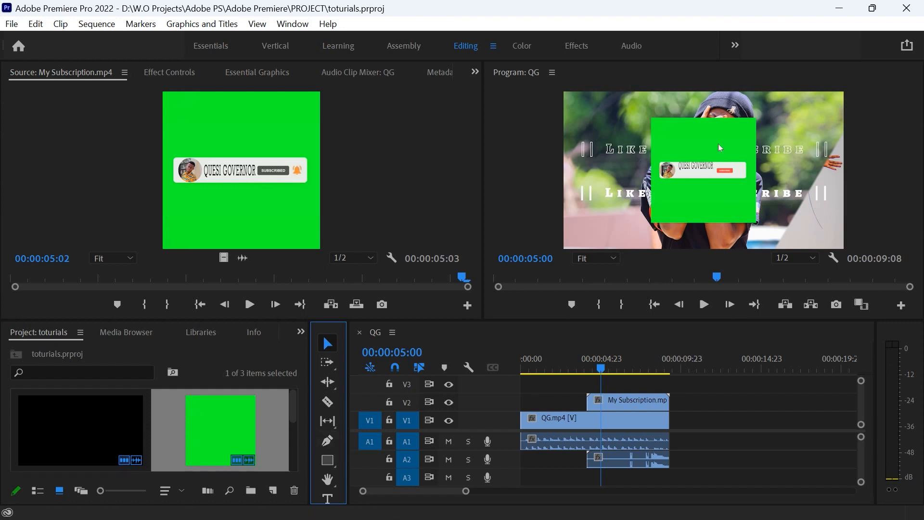
- Show the effect controls of the My Subscription.mp4 clip on V2 and reposition its picture to about 885.8, 530.1
click(732, 131)
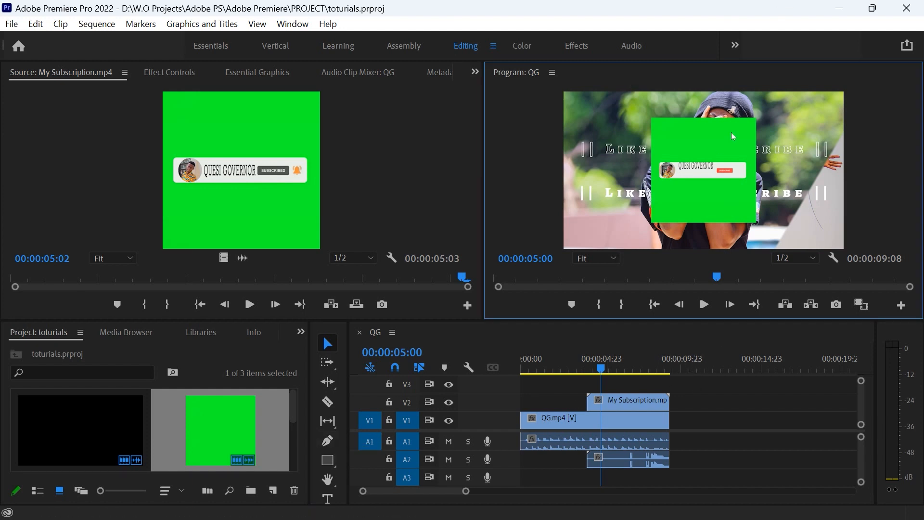
click(626, 403)
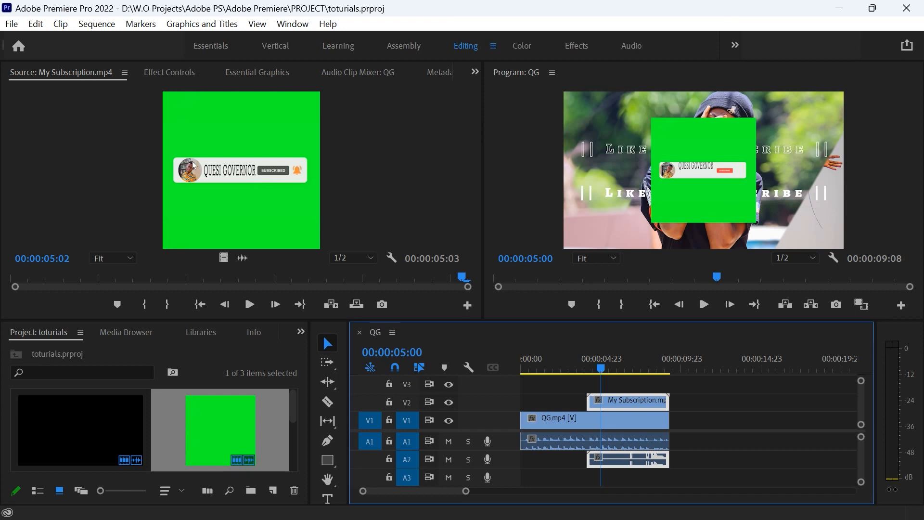
click(172, 73)
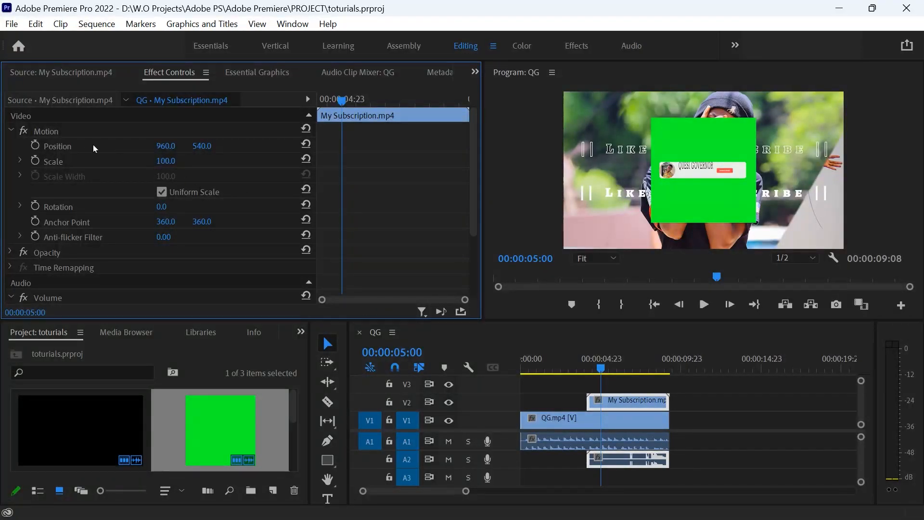
click(62, 143)
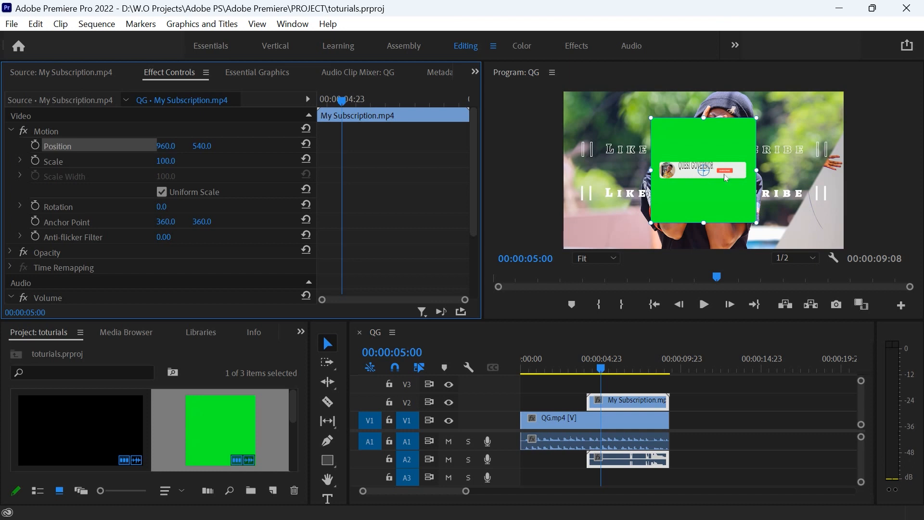
mouse_move(718, 188)
mouse_down()
mouse_move(658, 190)
mouse_move(736, 185)
mouse_move(706, 186)
mouse_up()
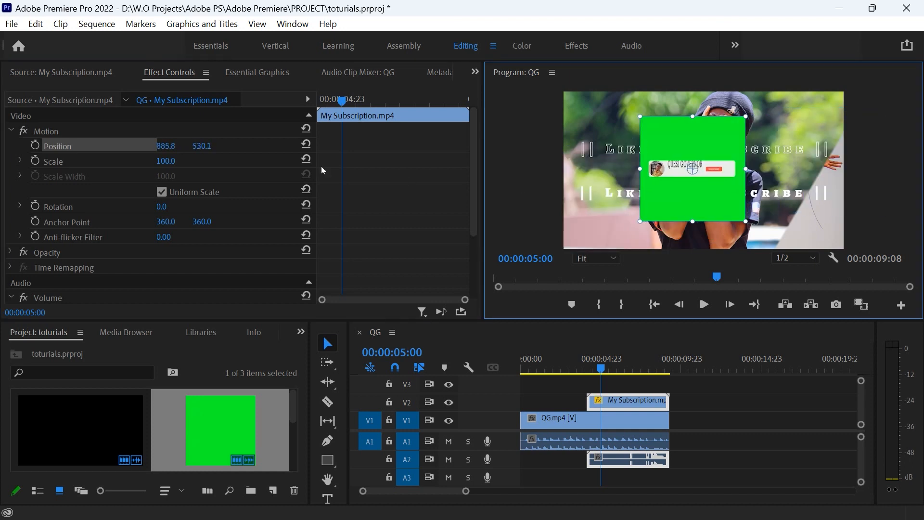
- Examine the clip's Scale slider, Uniform Scale option and Rotation, along with its opacity and audio volume controls
click(48, 160)
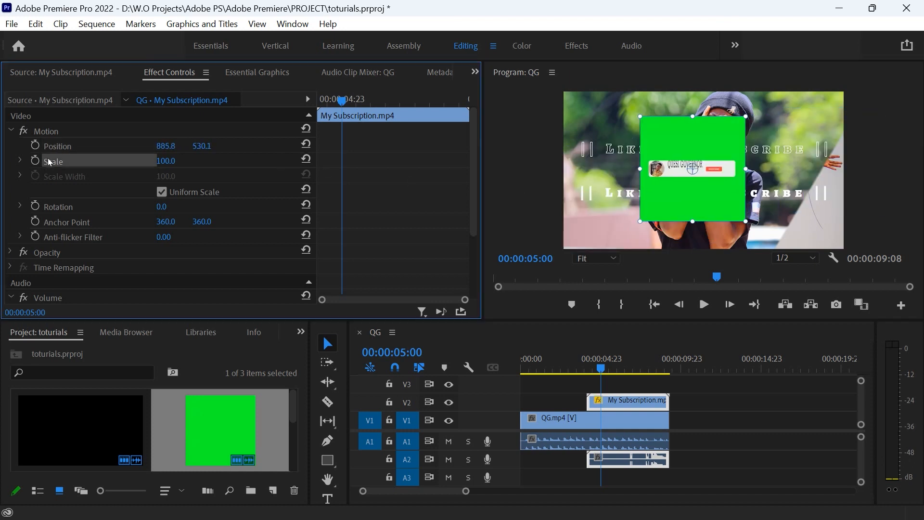
click(20, 161)
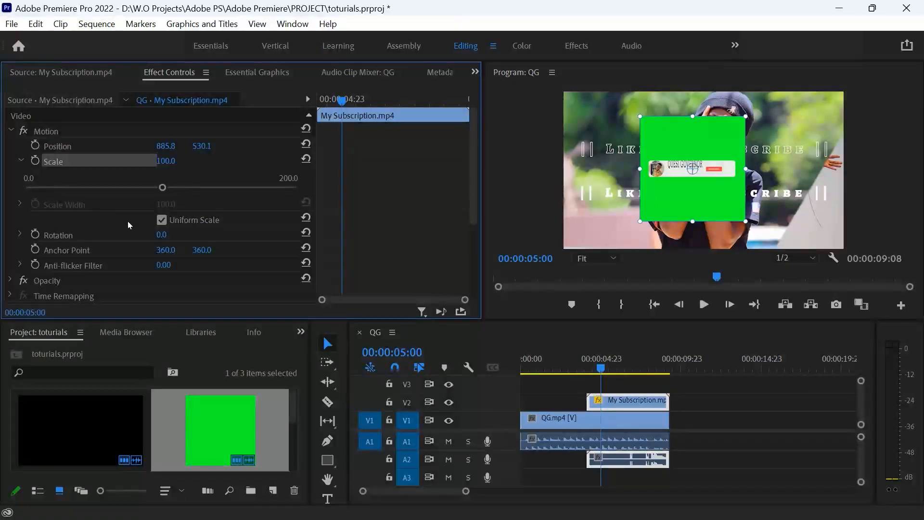
click(162, 223)
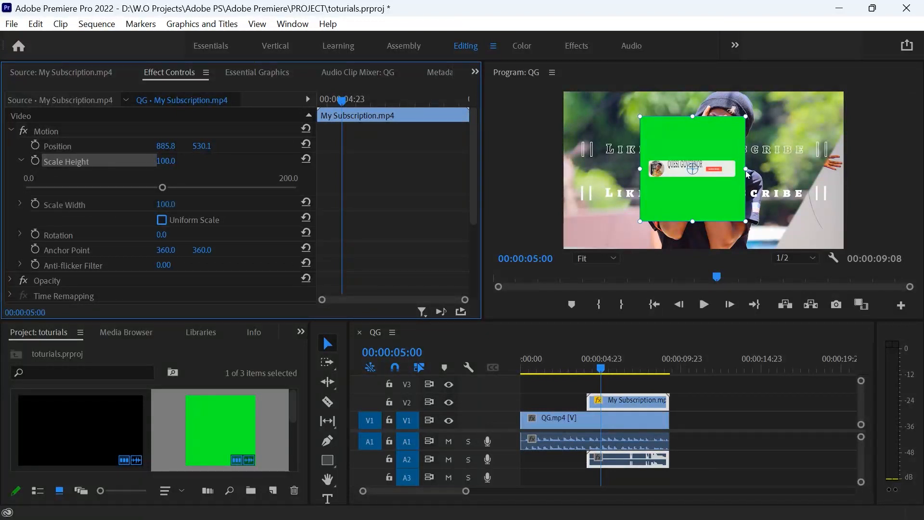
click(162, 221)
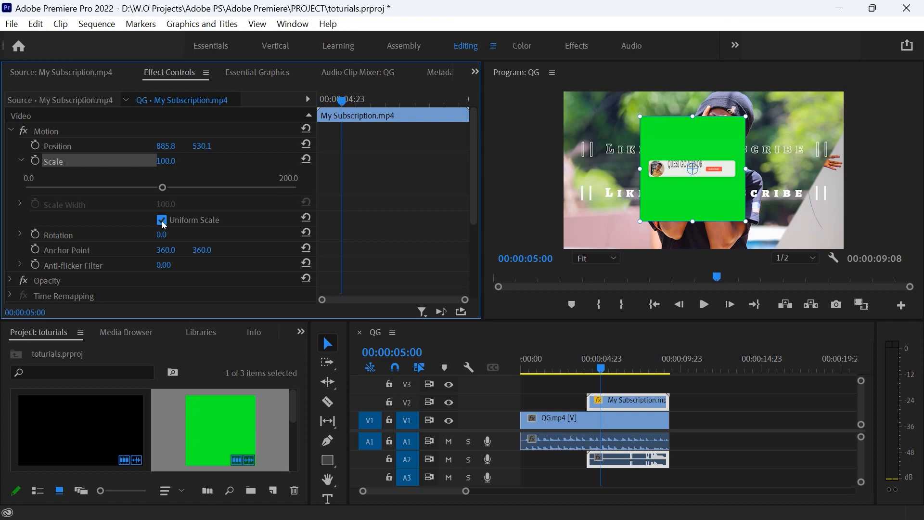
click(21, 160)
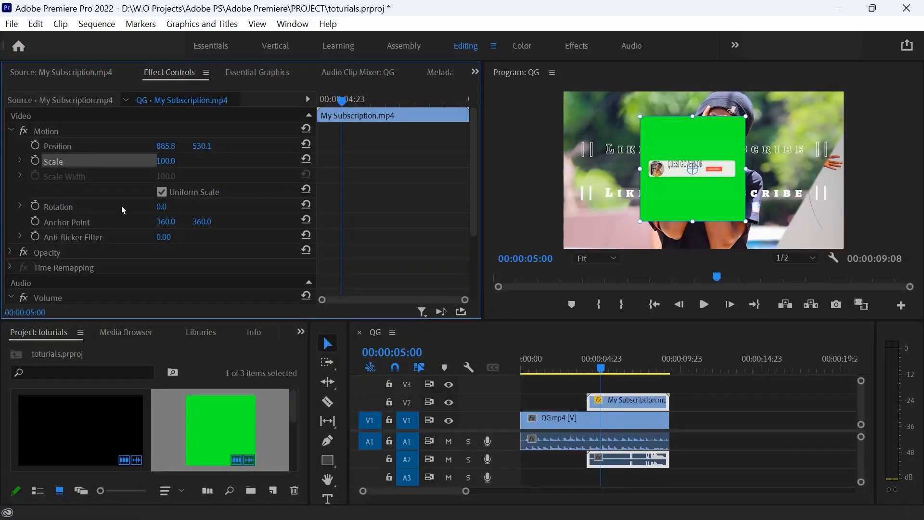
click(88, 207)
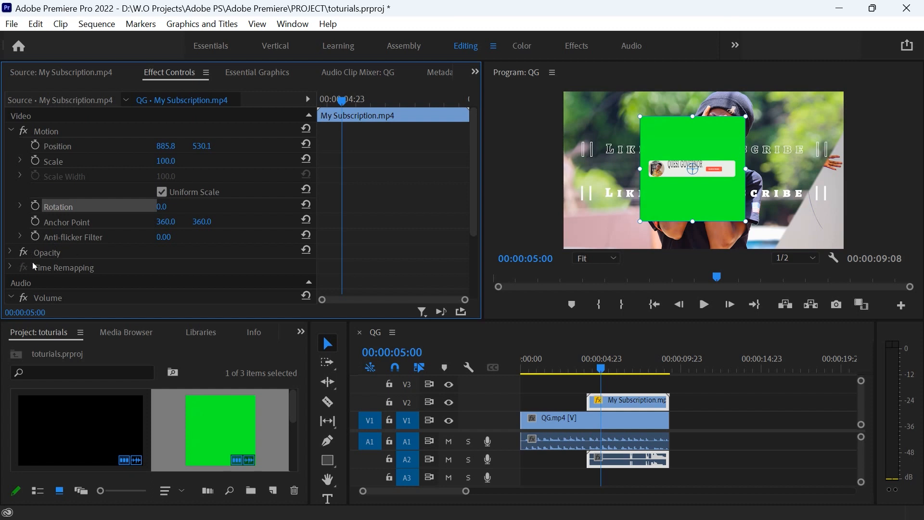
scroll(43, 256, down, 3)
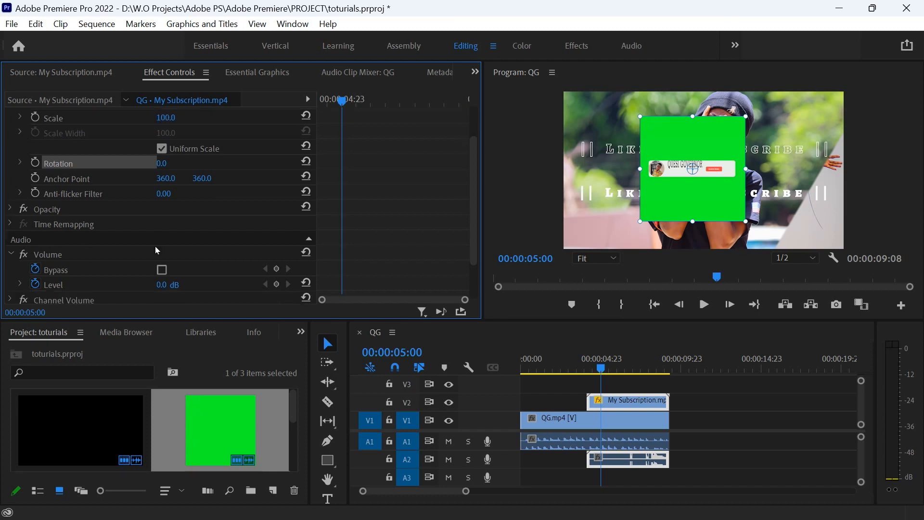
scroll(155, 247, down, 2)
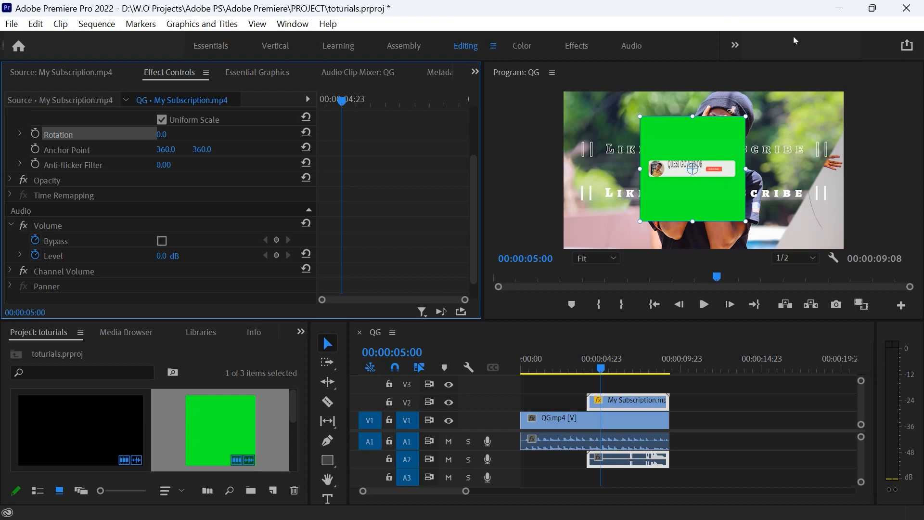
- Preview the Effects workspace, return to the Editing workspace and bring up its list of effects
click(577, 47)
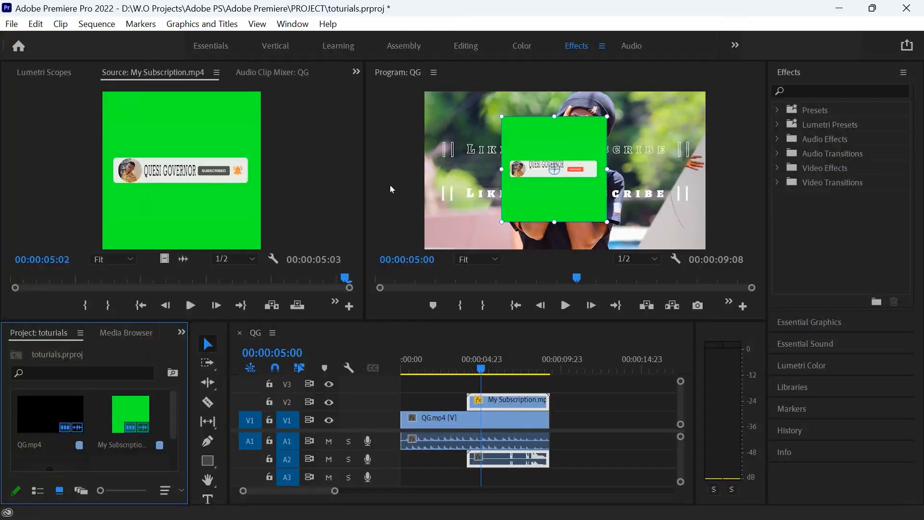
click(465, 46)
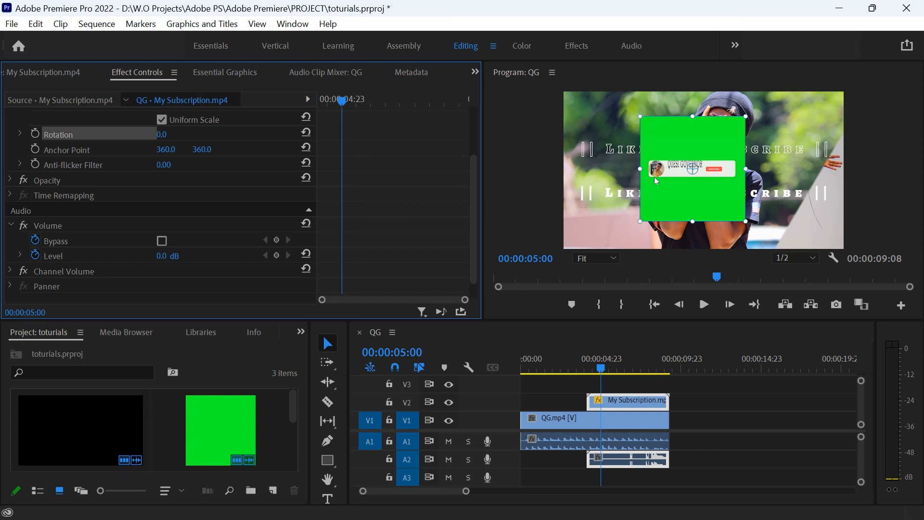
click(299, 333)
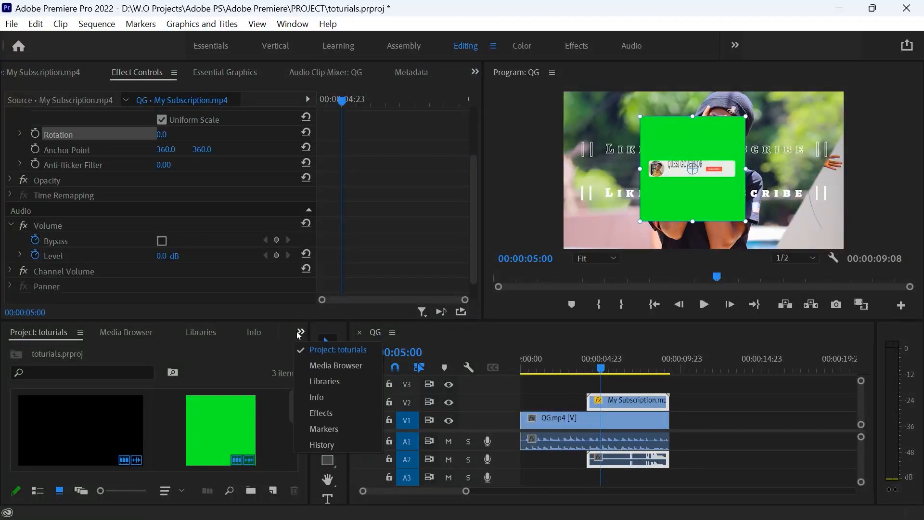
click(333, 413)
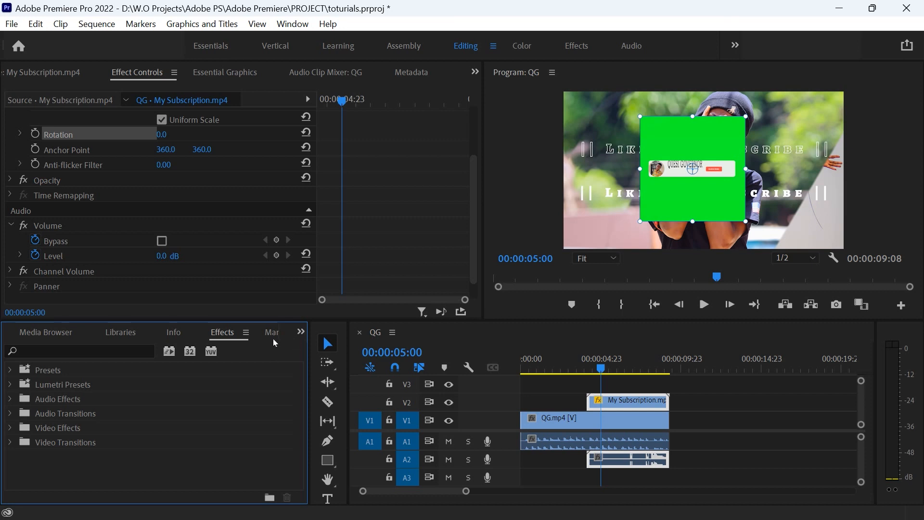
click(301, 333)
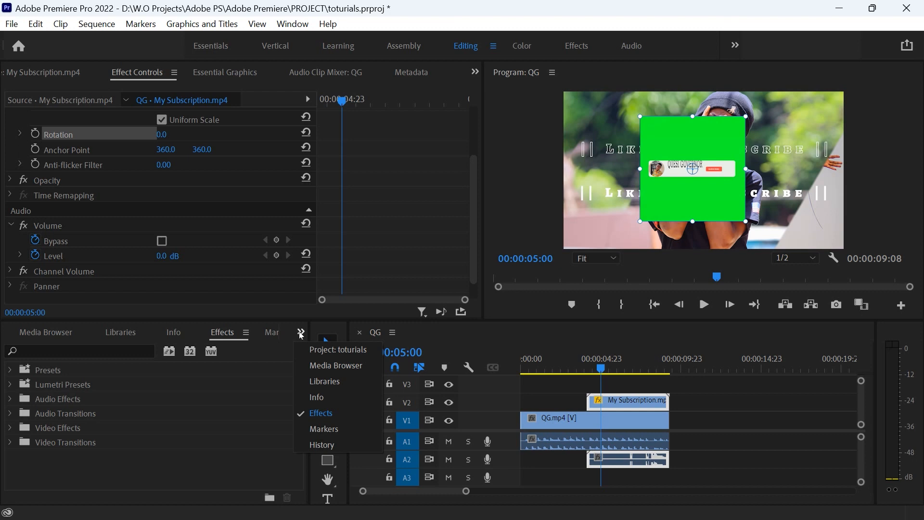
click(300, 333)
click(301, 334)
- Search the effects for "ultra", apply Ultra Key to the My Subscription.mp4 clip on V2 and save the project
click(127, 352)
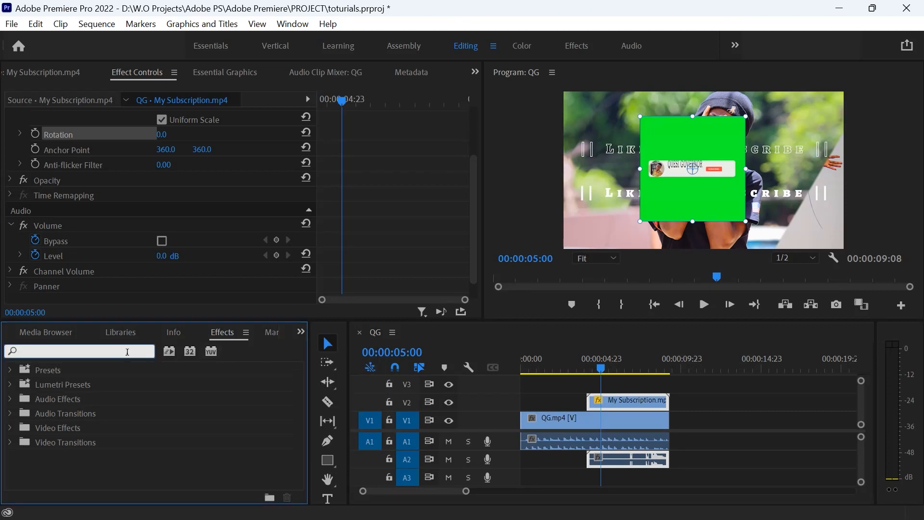
text(ultra)
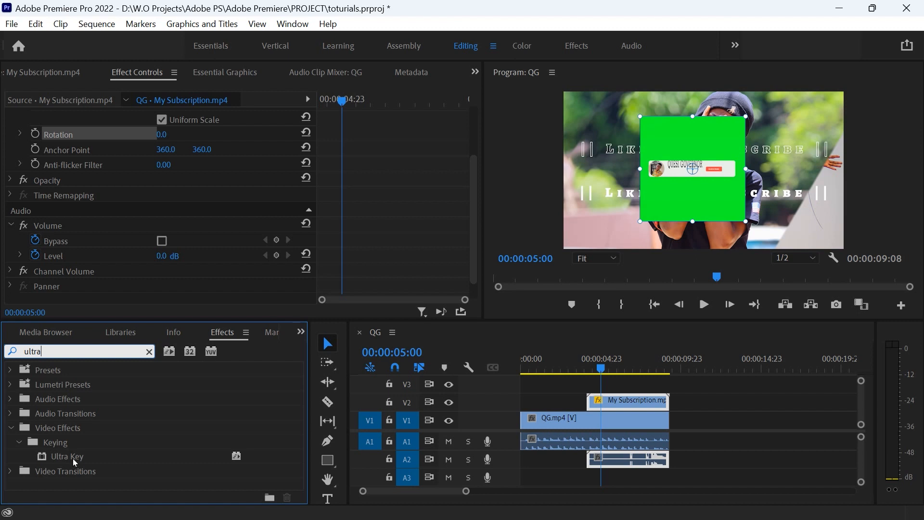
drag(73, 458, 631, 401)
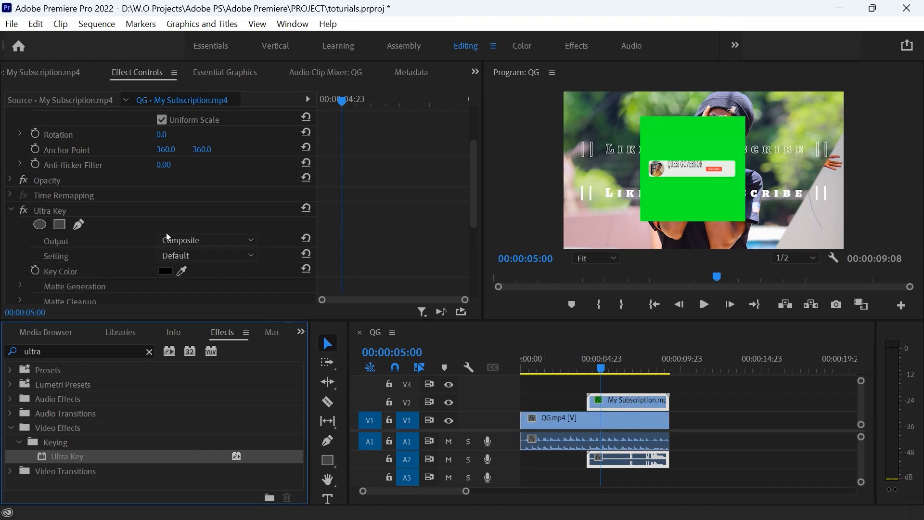
scroll(149, 237, up, 2)
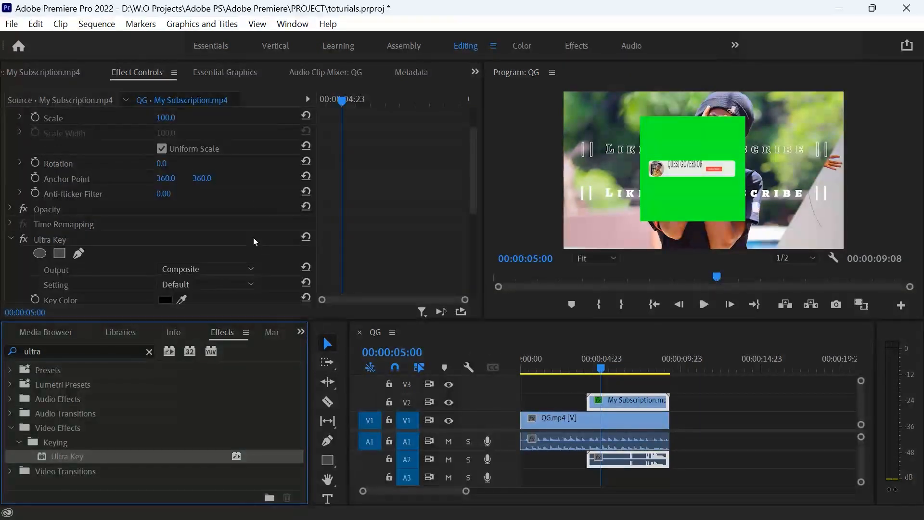
key(ctrl+s)
- Key out the green background by sampling its green in the Program monitor as the Ultra Key colour
scroll(148, 246, down, 1)
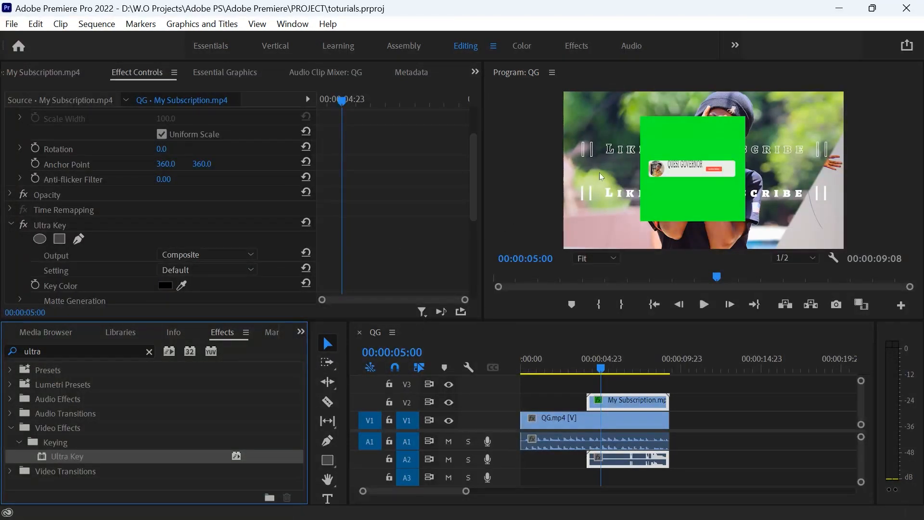
click(182, 287)
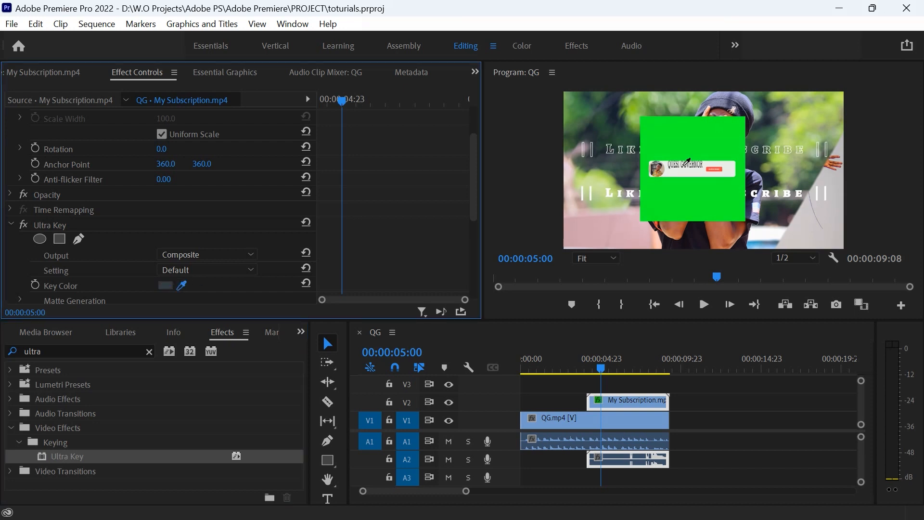
click(686, 158)
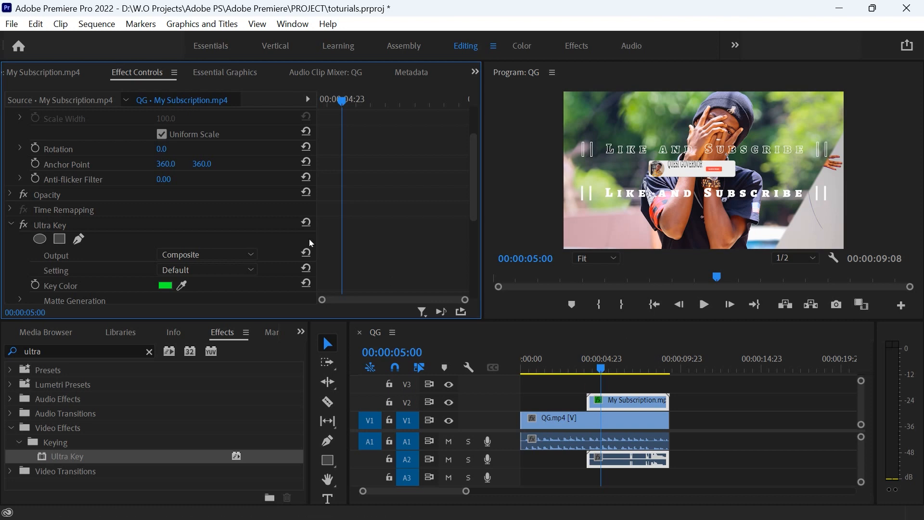
- Reposition the keyed clip's picture to about 890.7, 990.8, and shift the clip with its audio earlier in the sequence
scroll(102, 166, up, 3)
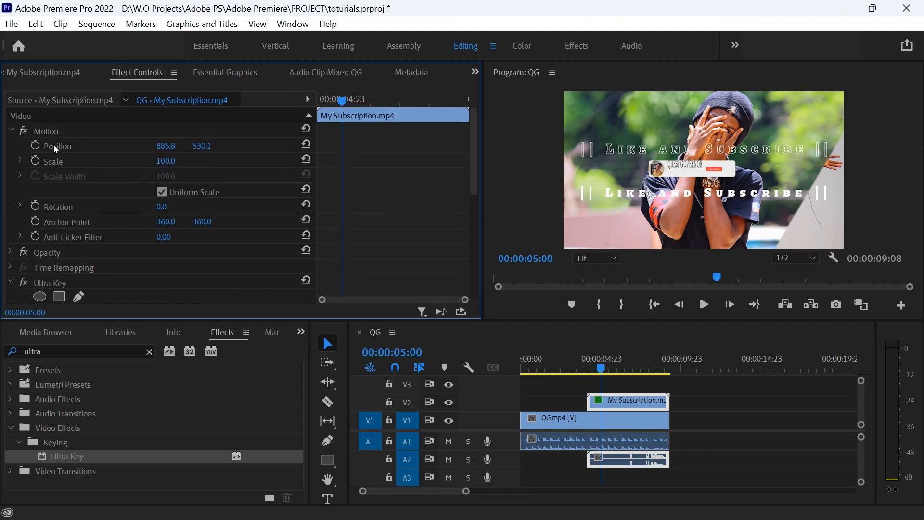
click(55, 145)
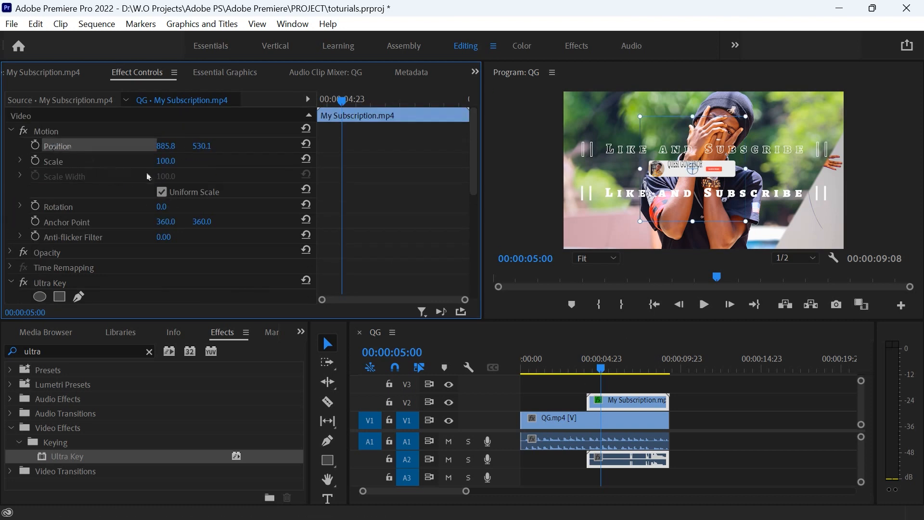
drag(693, 208, 695, 275)
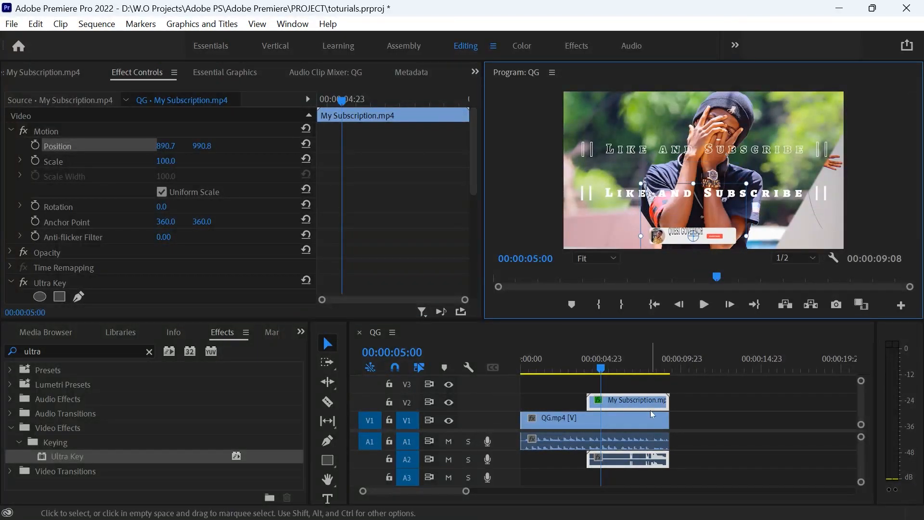
drag(643, 405, 605, 406)
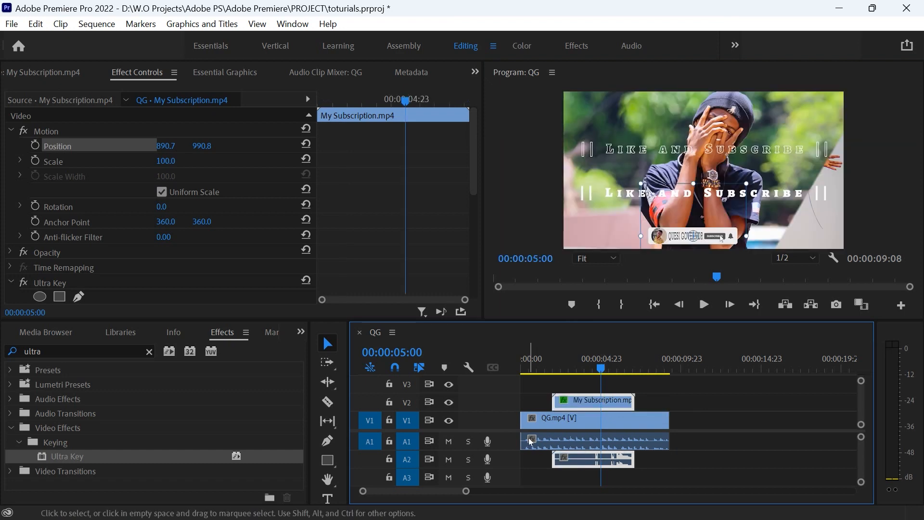
click(732, 429)
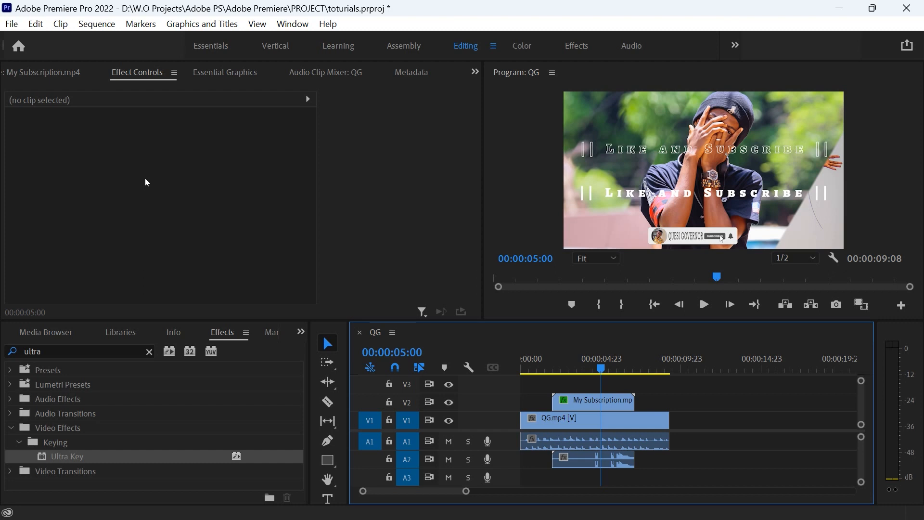
- Lock track V2 to delete only the My Subscription.mp4 audio from A2, and unlock V2 again
click(390, 403)
click(627, 465)
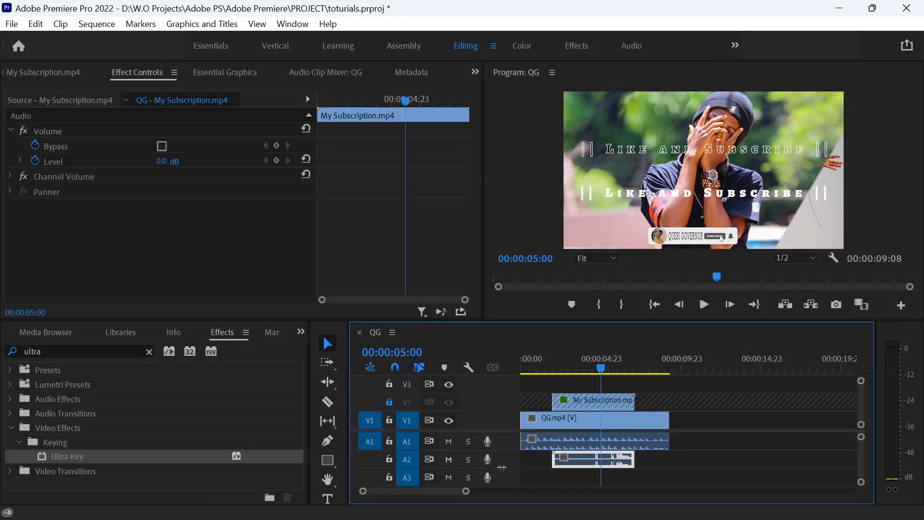
key(Delete)
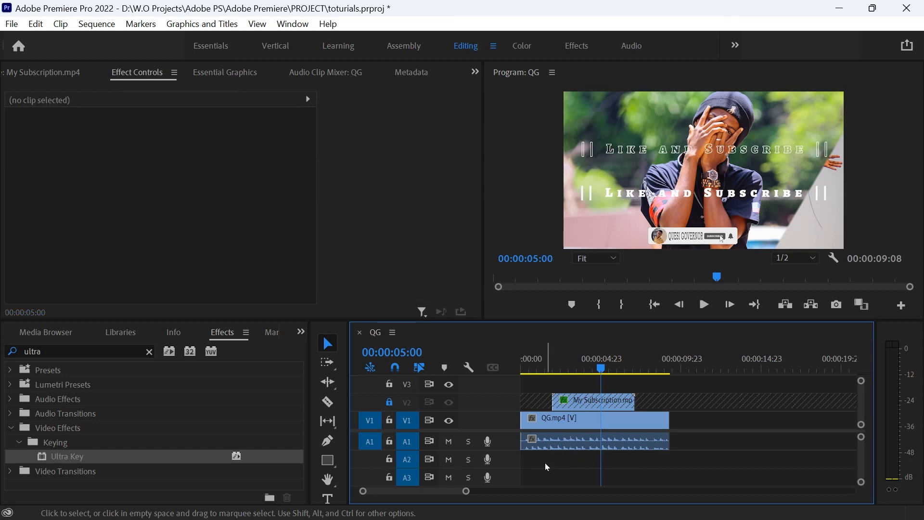
click(390, 403)
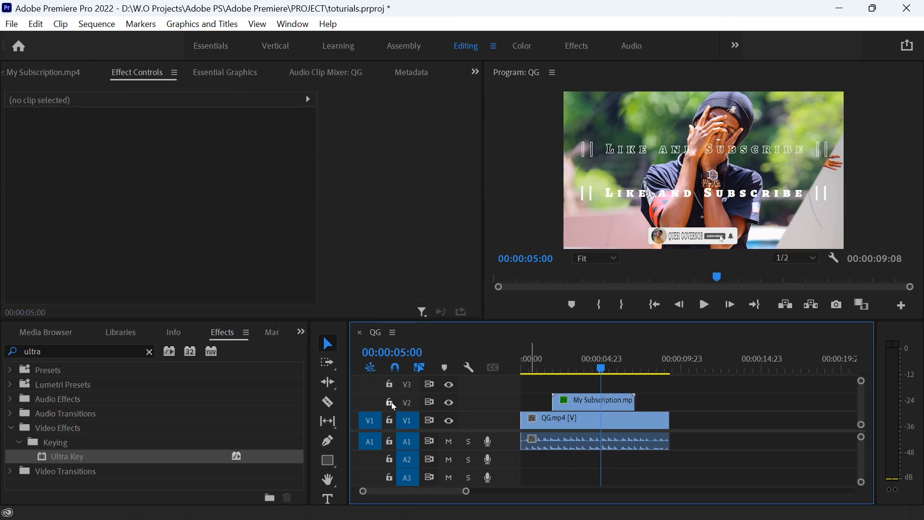
- Undo the deletion of the A2 audio and unlock track V2
key(ctrl+z)
key(ctrl+z)
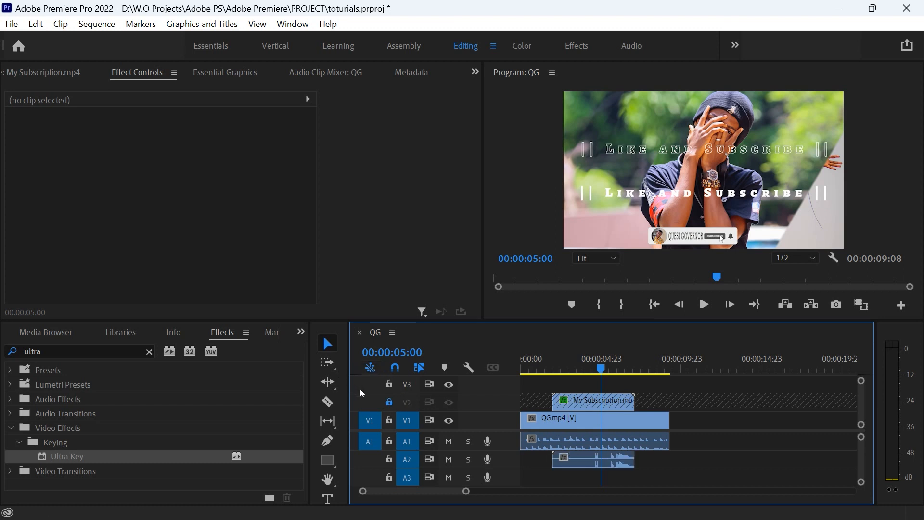
click(390, 403)
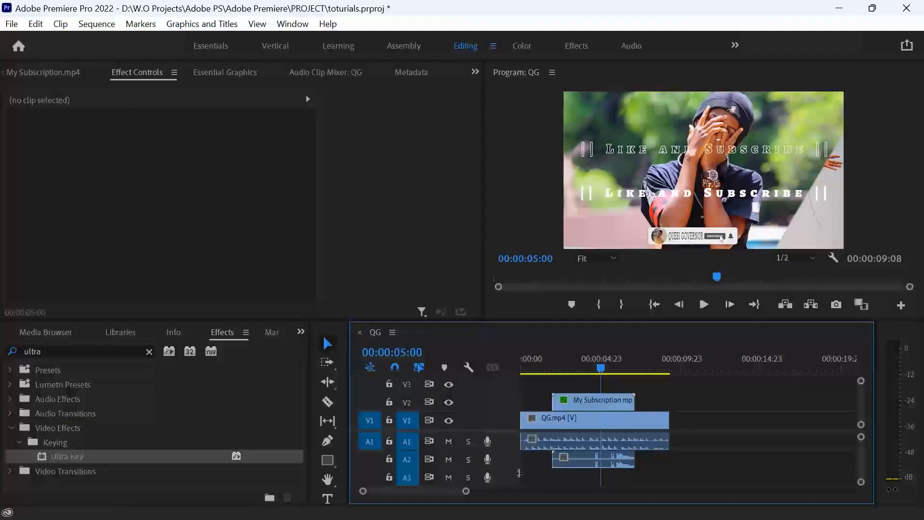
- Delete the linked My Subscription.mp4 clip by its A2 audio with V2 unlocked, and undo the deletion
click(587, 461)
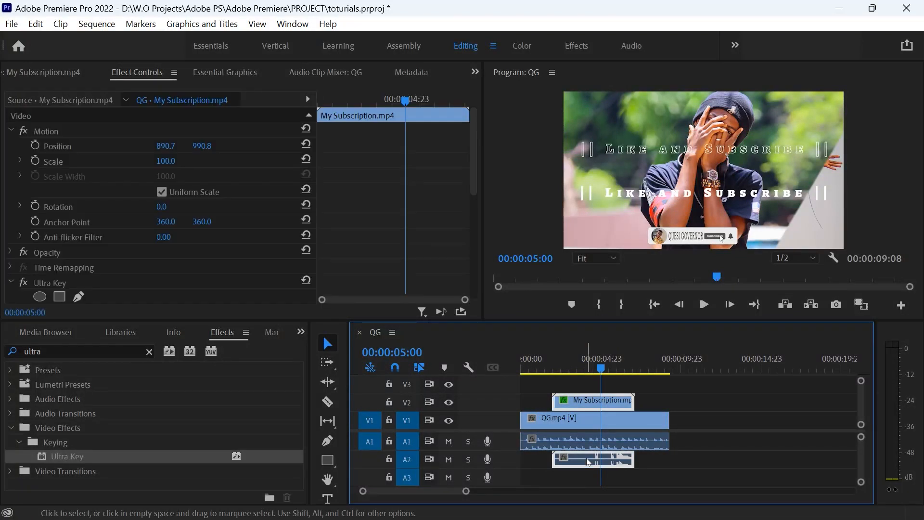
key(Delete)
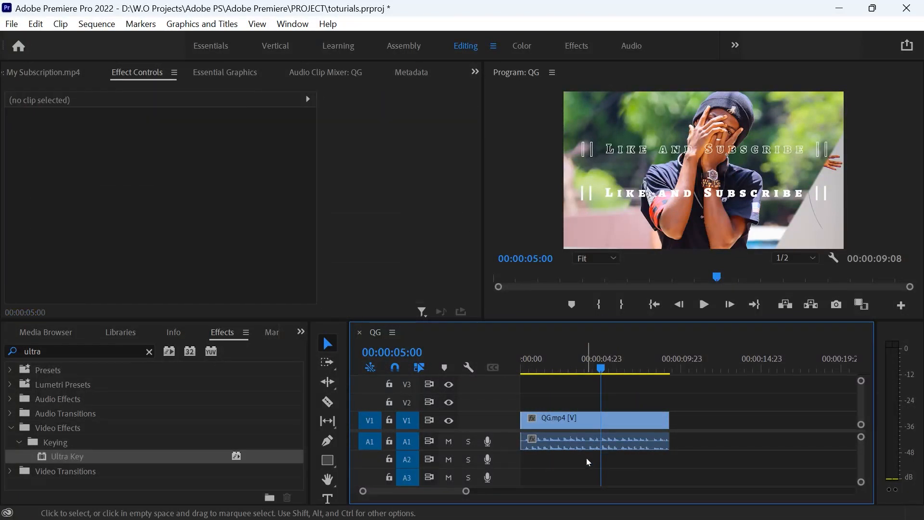
key(ctrl+z)
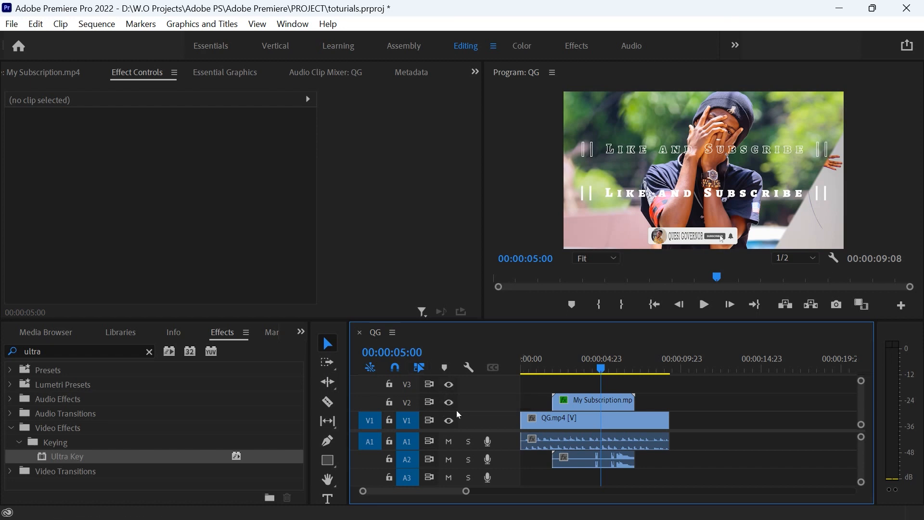
- Hide the video output of track V2 and show it again
click(449, 404)
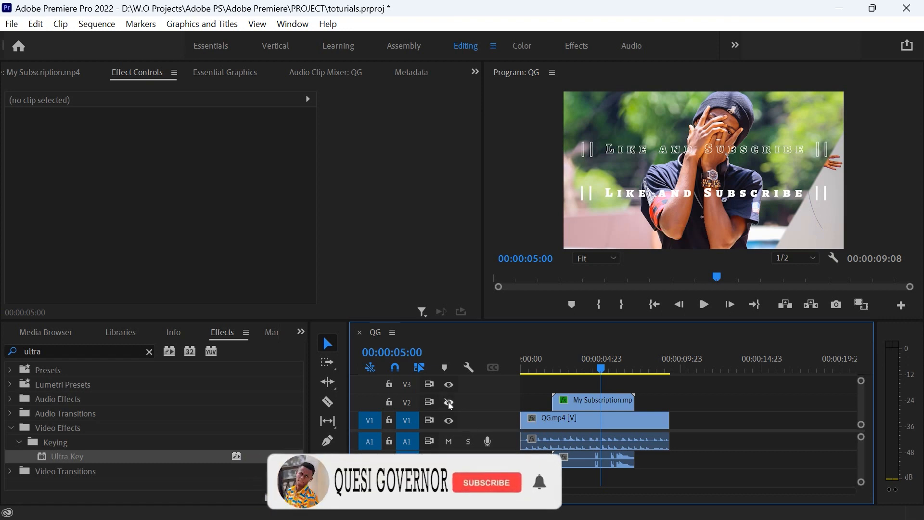
click(449, 403)
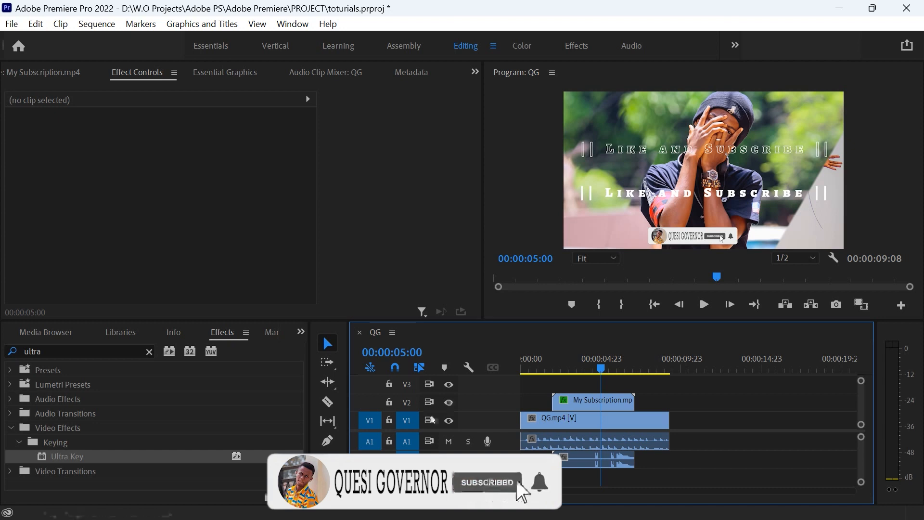
- Lock and unlock video track V2, and do the same with audio track A2
click(390, 404)
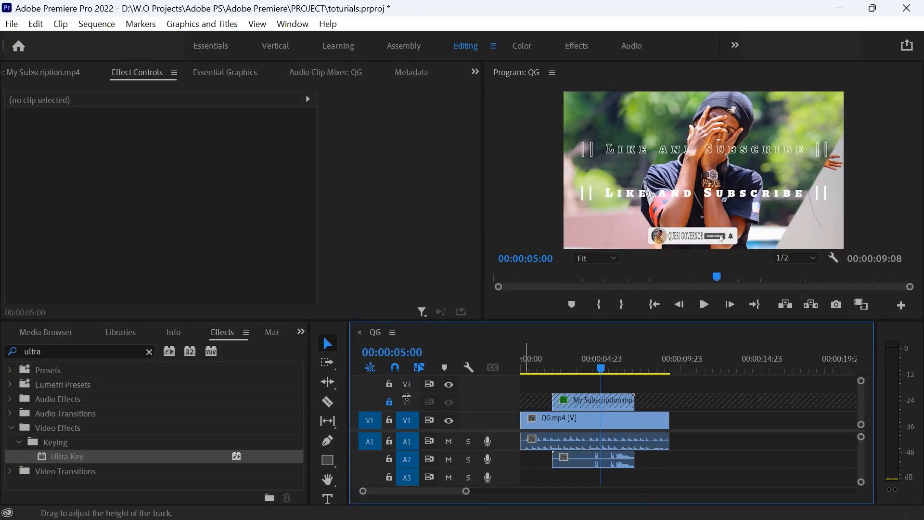
click(389, 401)
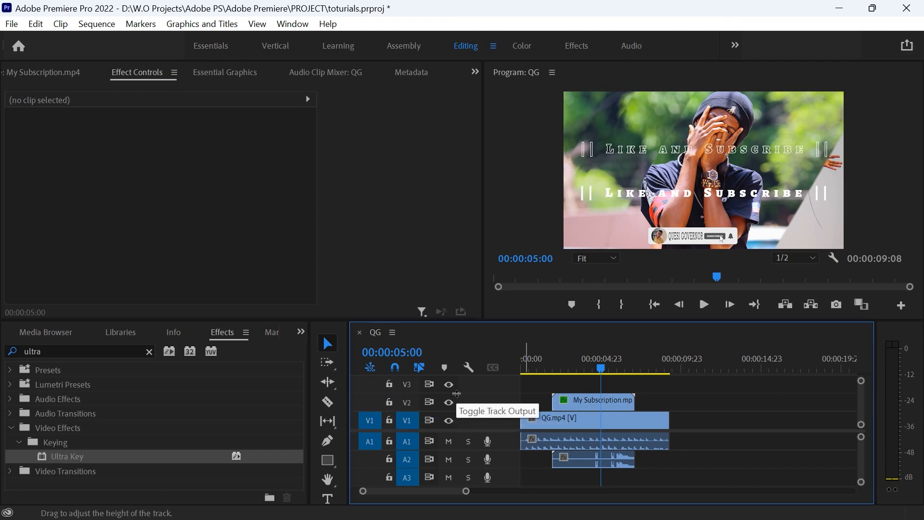
click(390, 459)
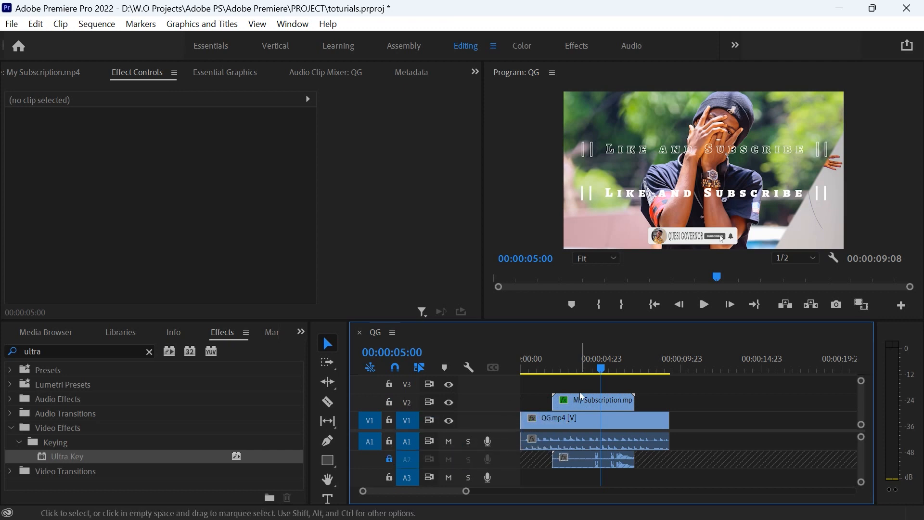
click(391, 460)
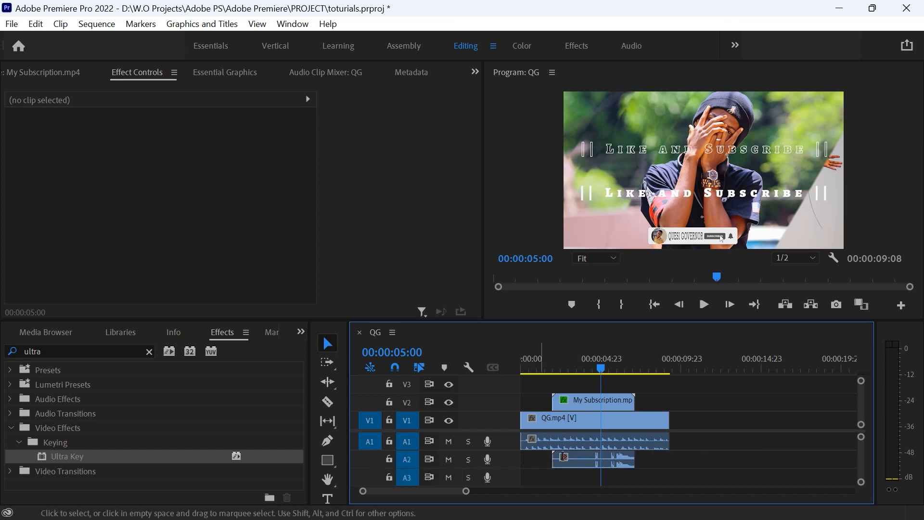
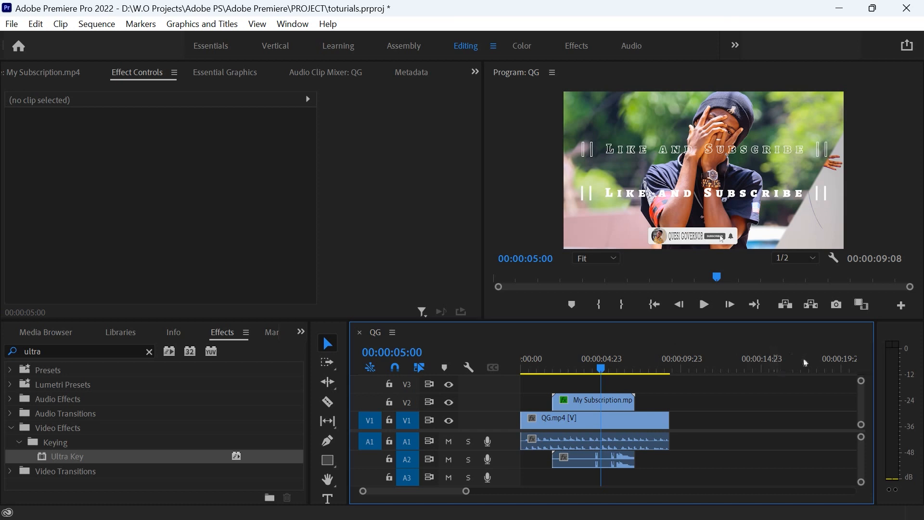
- Save the current project
key(ctrl+s)
click(18, 25)
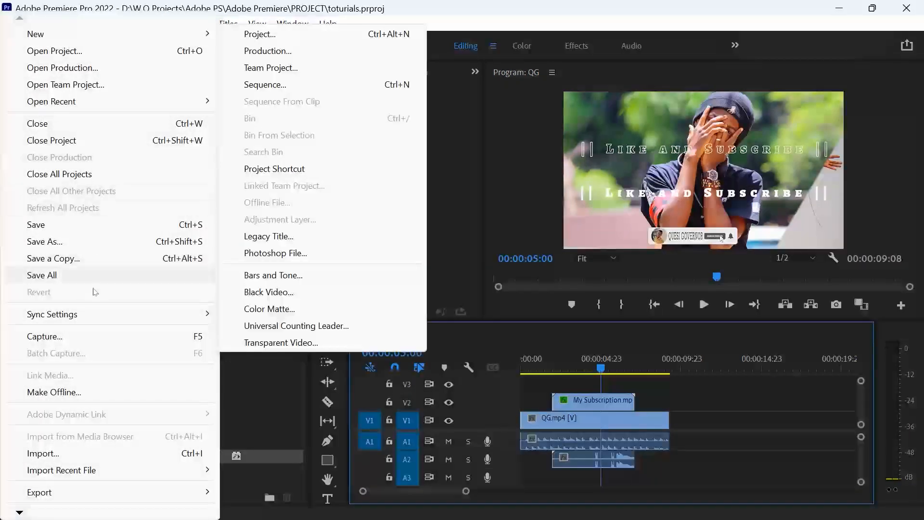
key(Escape)
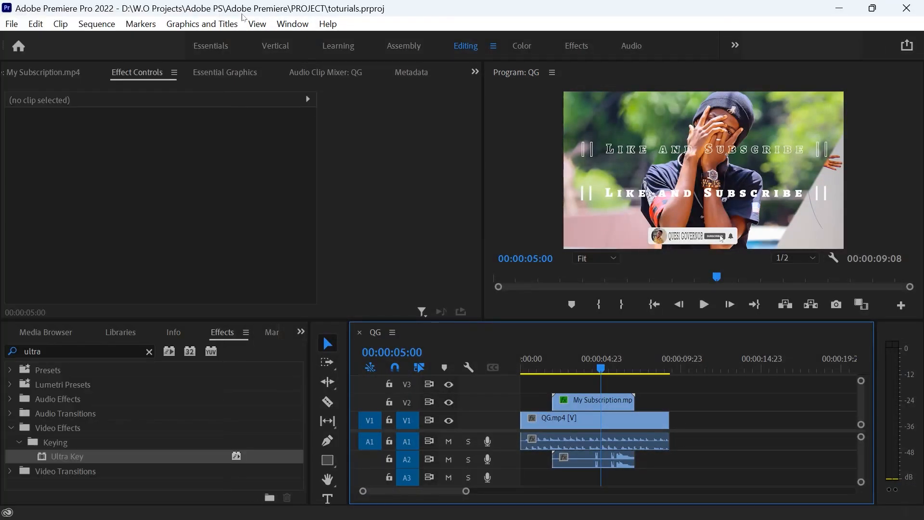
- Examine the Auto Save preferences for the save interval and maximum project versions, and close them without changes
click(37, 28)
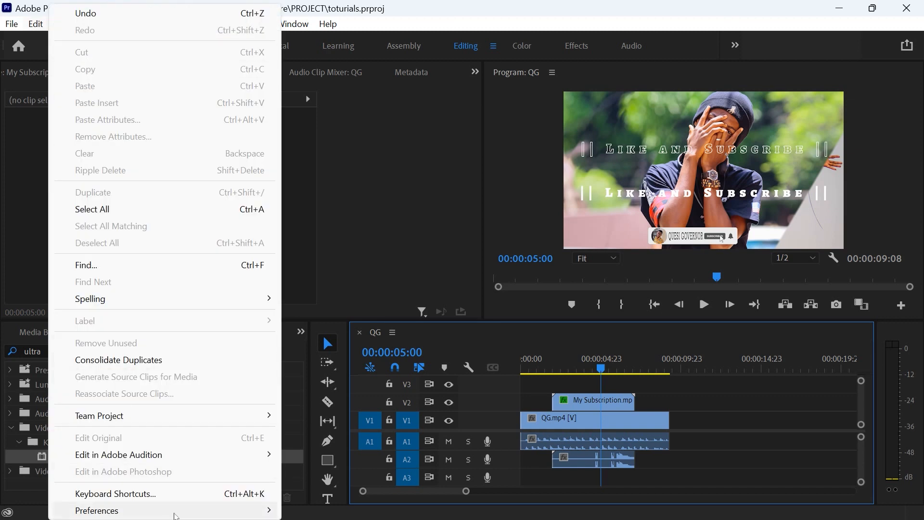
mouse_move(182, 513)
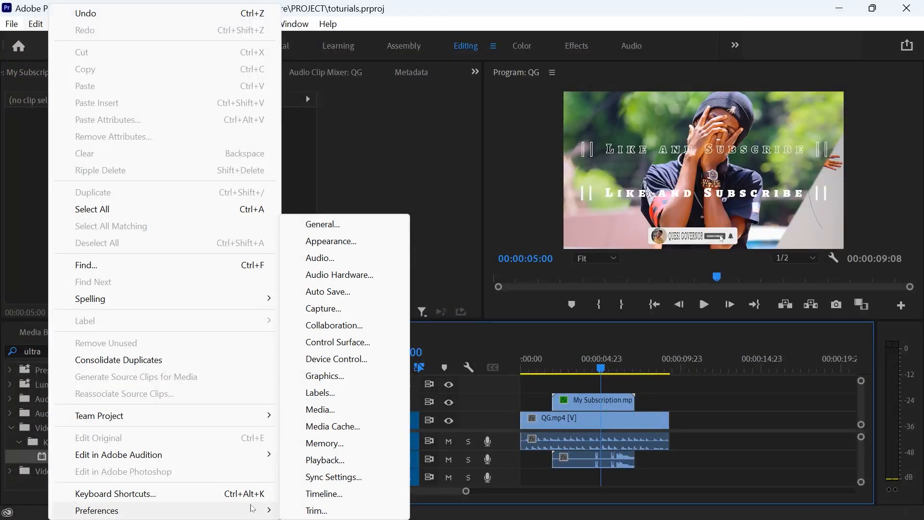
mouse_move(260, 511)
click(4, 131)
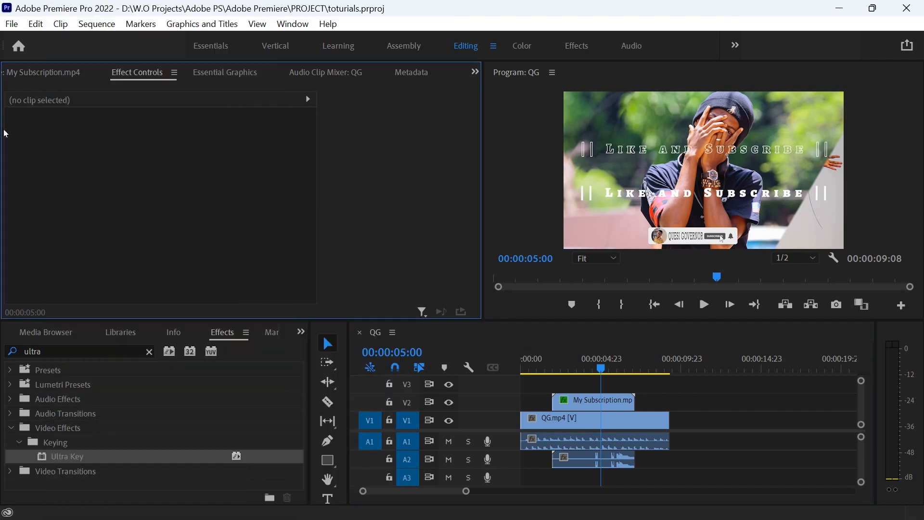
click(36, 24)
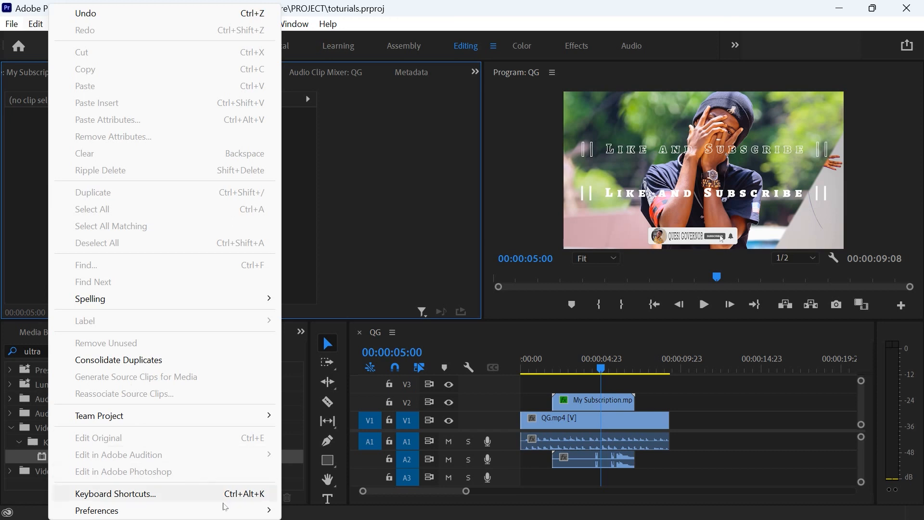
mouse_move(275, 515)
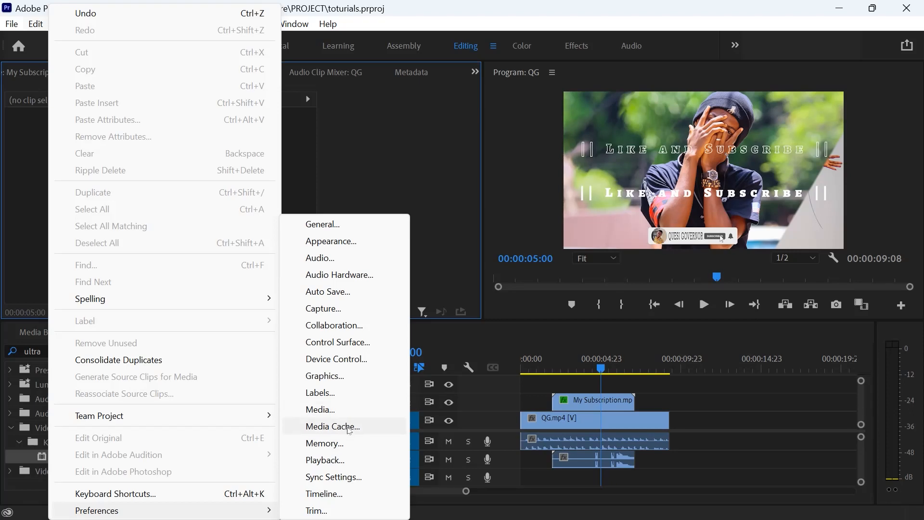
click(347, 294)
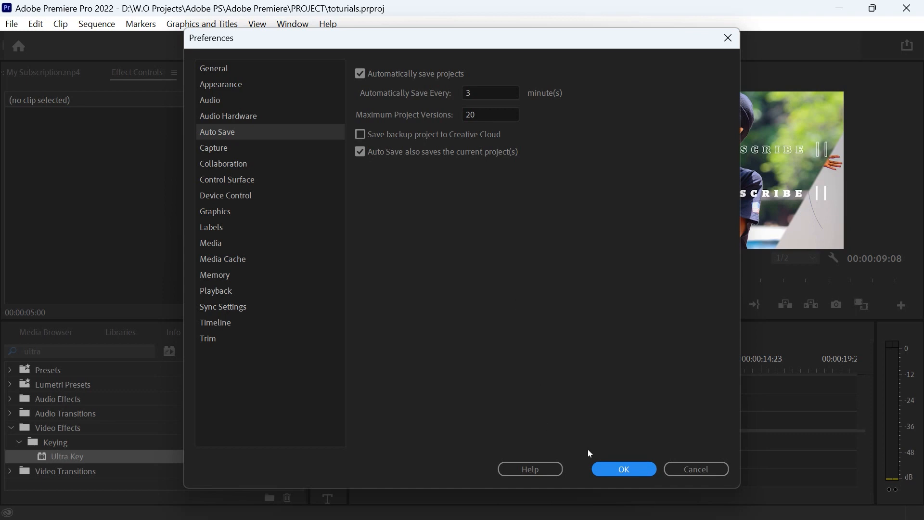
click(696, 467)
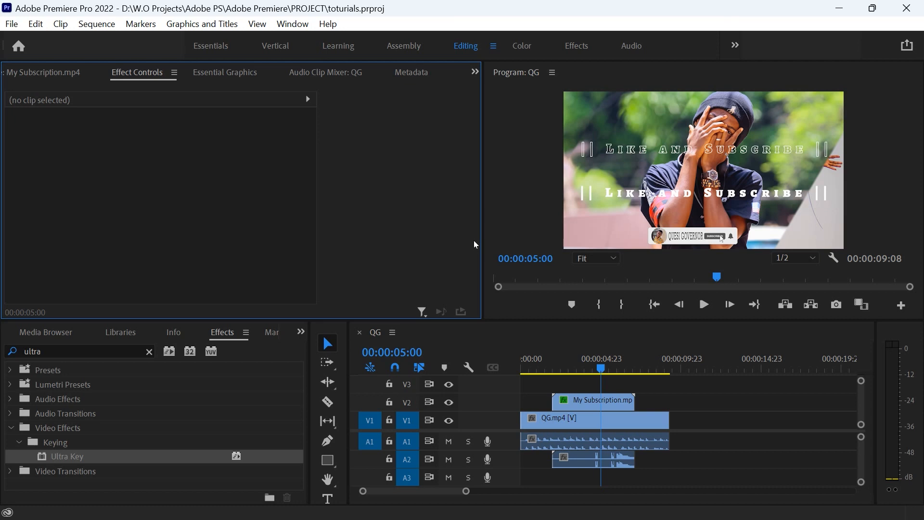
- Shrink the timeline's video and audio tracks to their smallest height
click(862, 426)
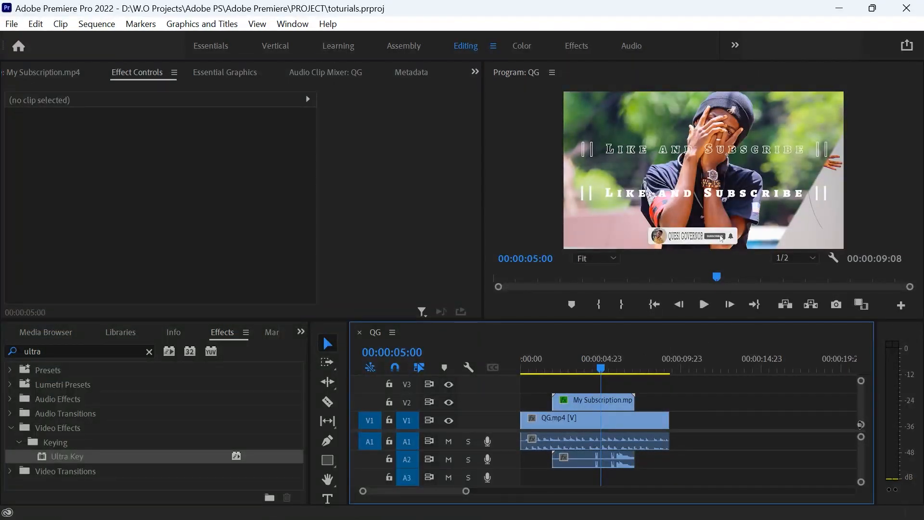
mouse_move(861, 430)
mouse_down()
mouse_move(862, 404)
mouse_move(858, 427)
mouse_up()
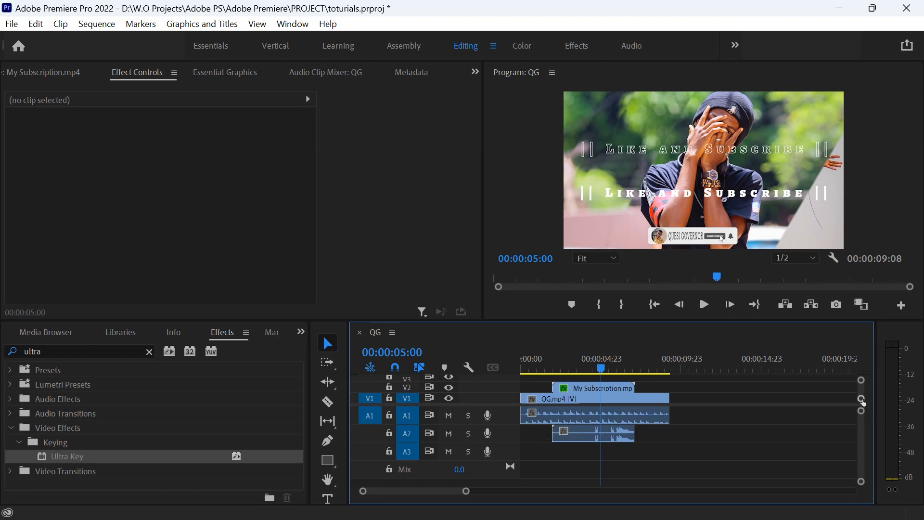
mouse_move(860, 423)
mouse_down()
mouse_move(862, 411)
mouse_move(861, 462)
mouse_move(861, 411)
mouse_up()
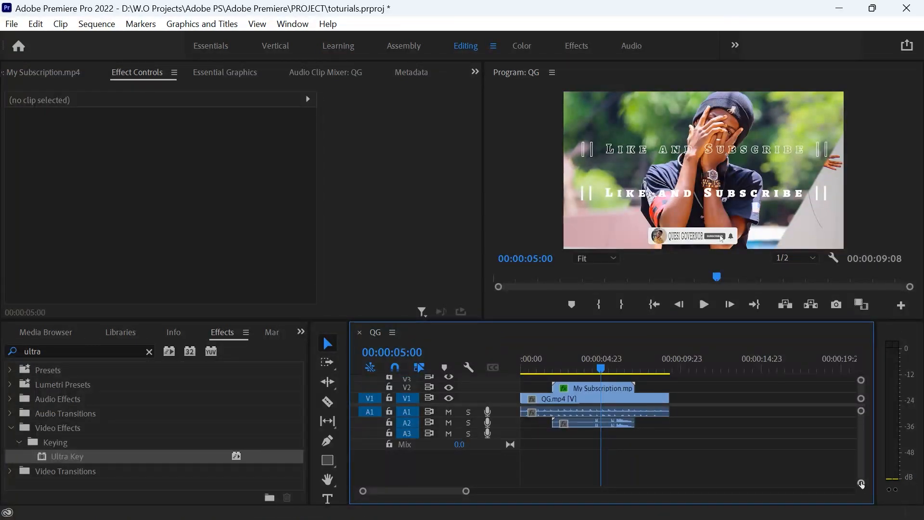
drag(861, 483, 859, 507)
drag(861, 399, 864, 362)
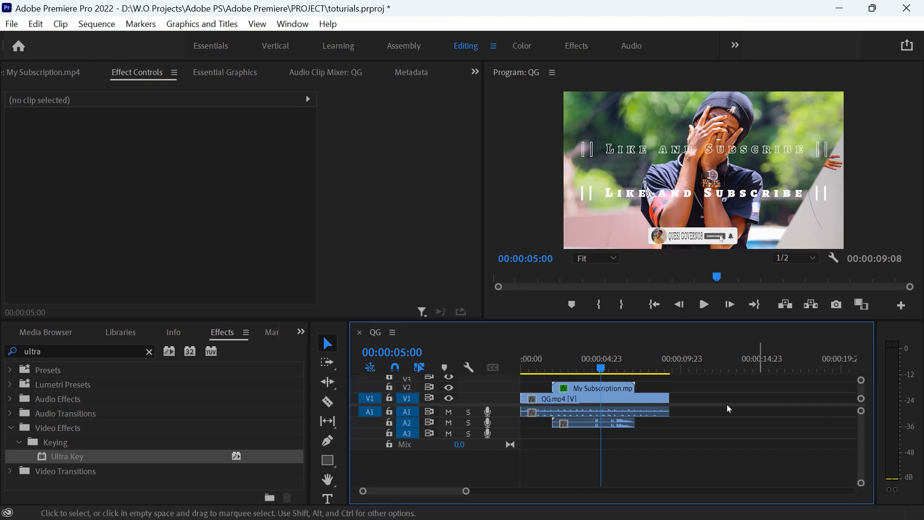
- Lower the divider between the video and audio tracks and enlarge the heights of both track groups
drag(507, 405, 512, 416)
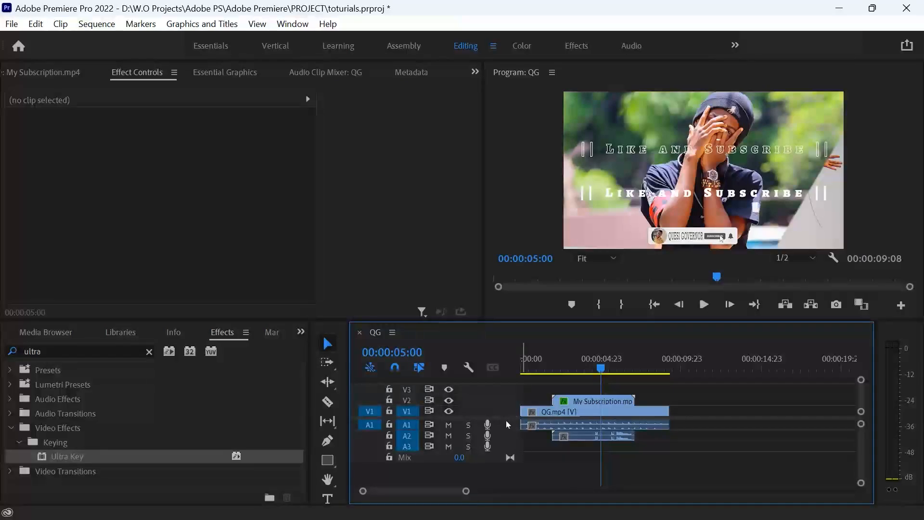
drag(505, 418, 504, 429)
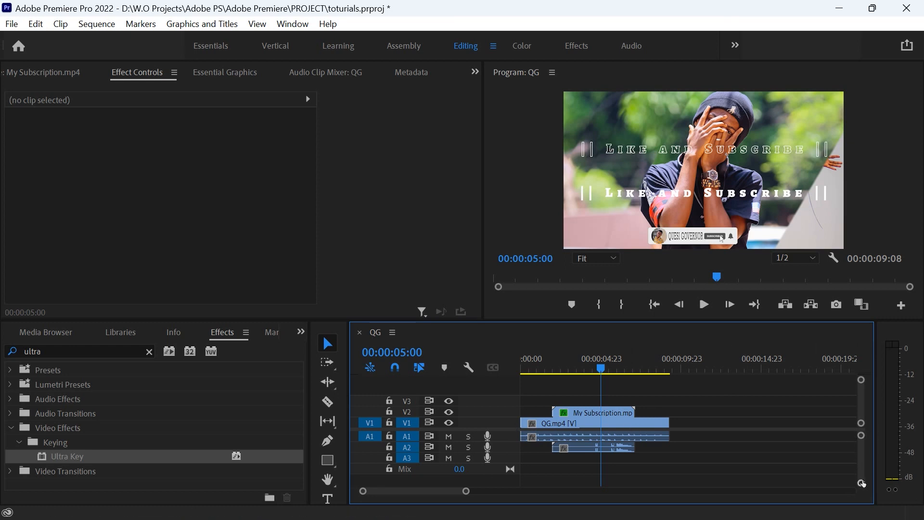
mouse_move(861, 482)
mouse_down()
mouse_move(861, 471)
mouse_move(864, 489)
mouse_up()
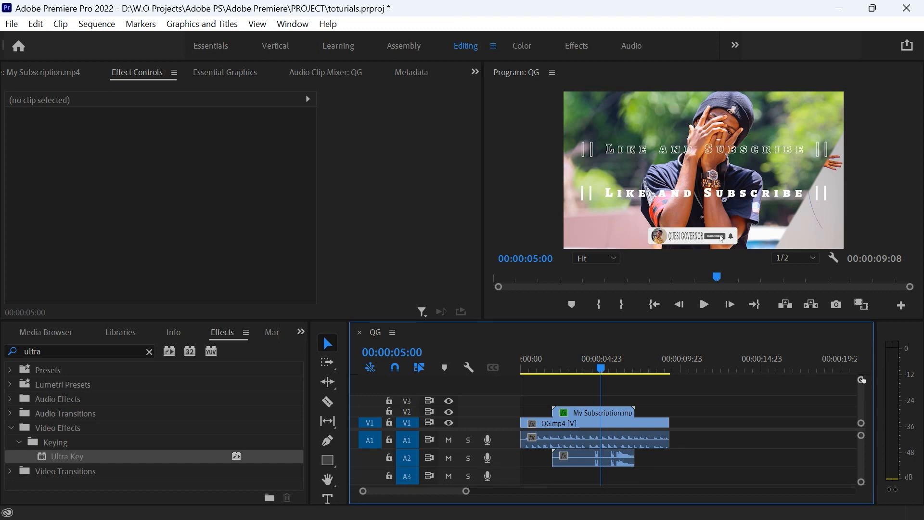
drag(862, 380, 859, 355)
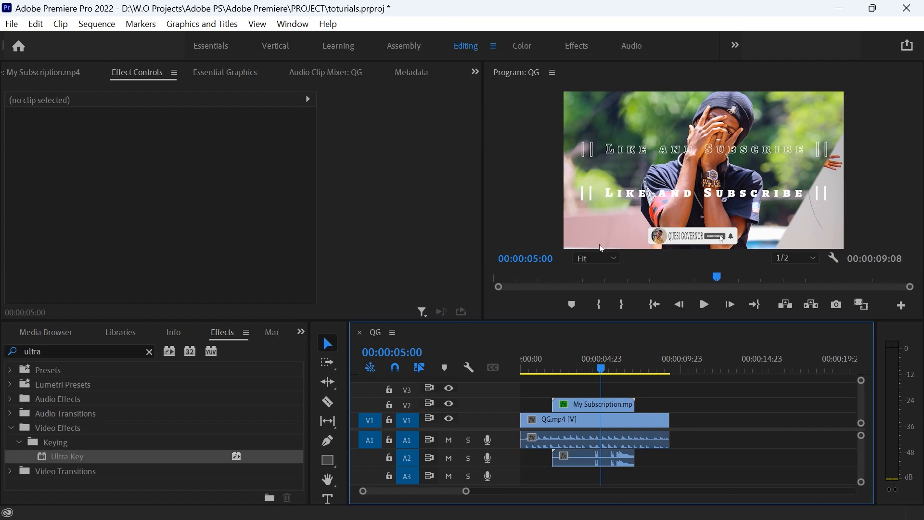
- Play the QG sequence from its beginning to the end
drag(602, 369, 428, 344)
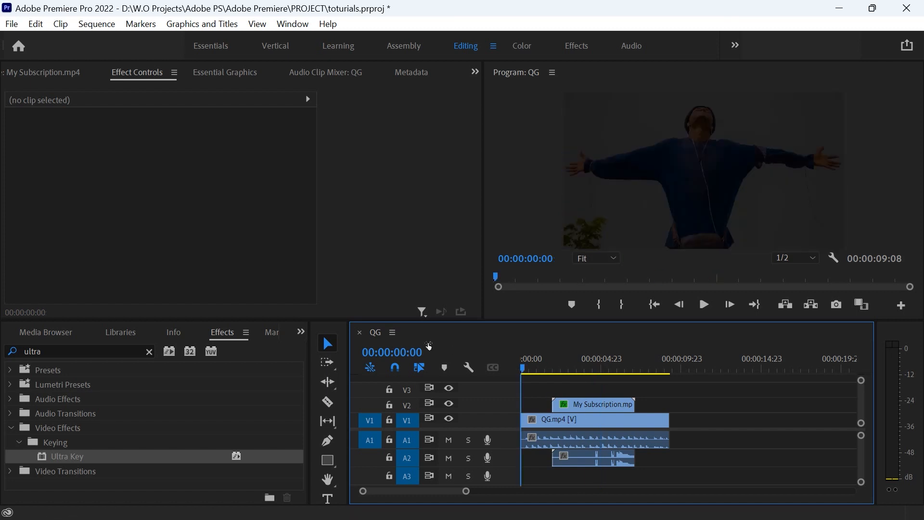
key(space)
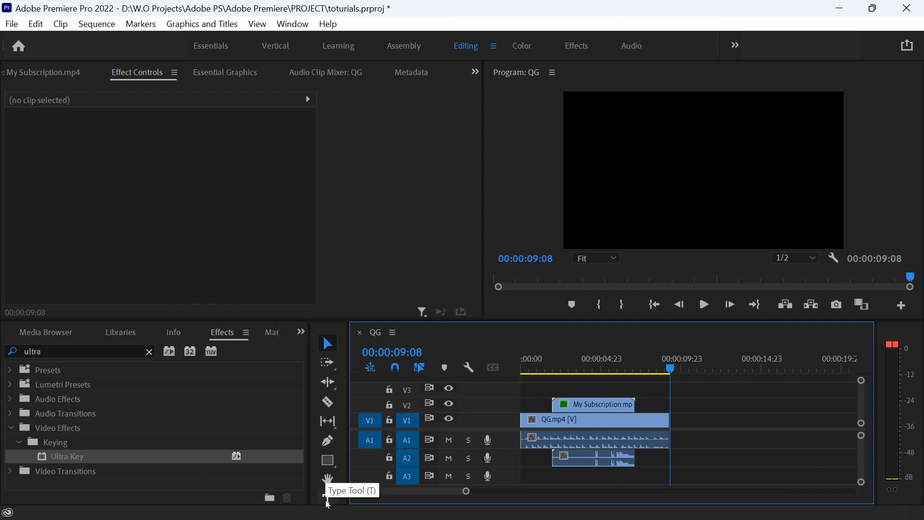
- Add the text "hello" in the upper-left area of the video frame at 00:00:00:22
drag(674, 369, 551, 404)
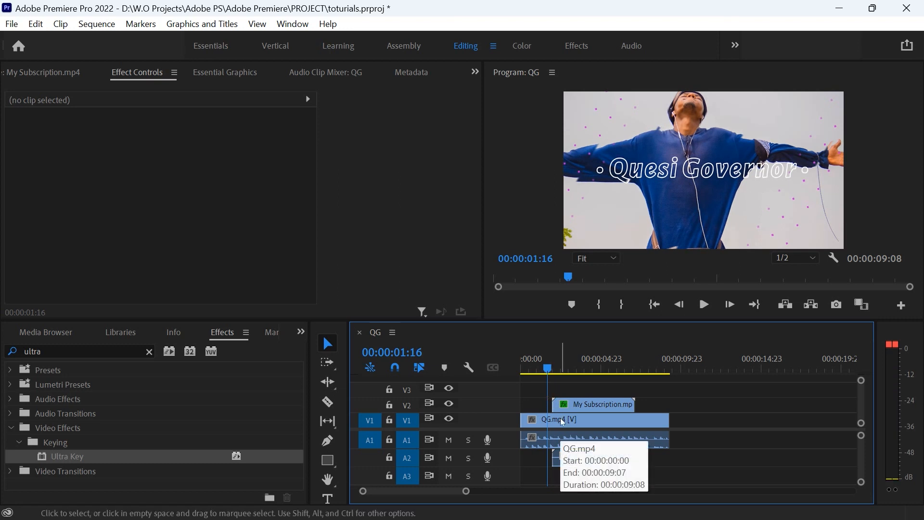
click(585, 417)
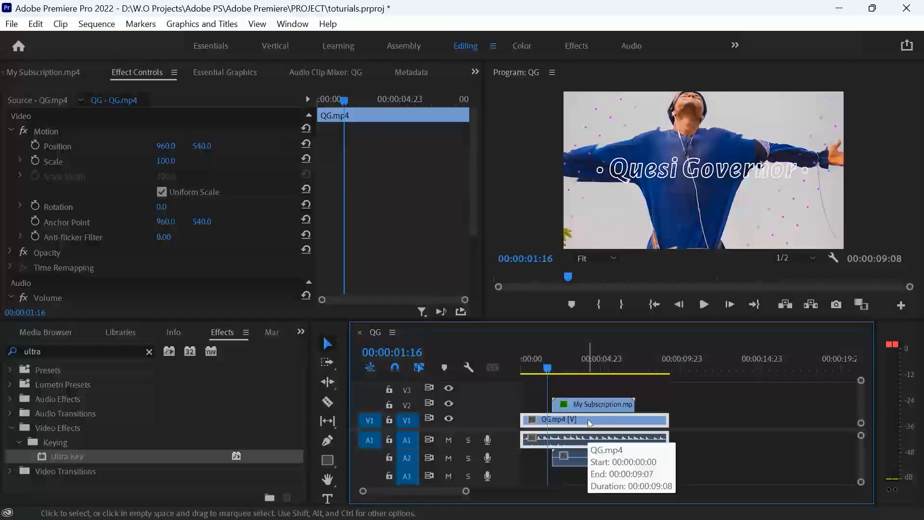
drag(548, 371, 537, 373)
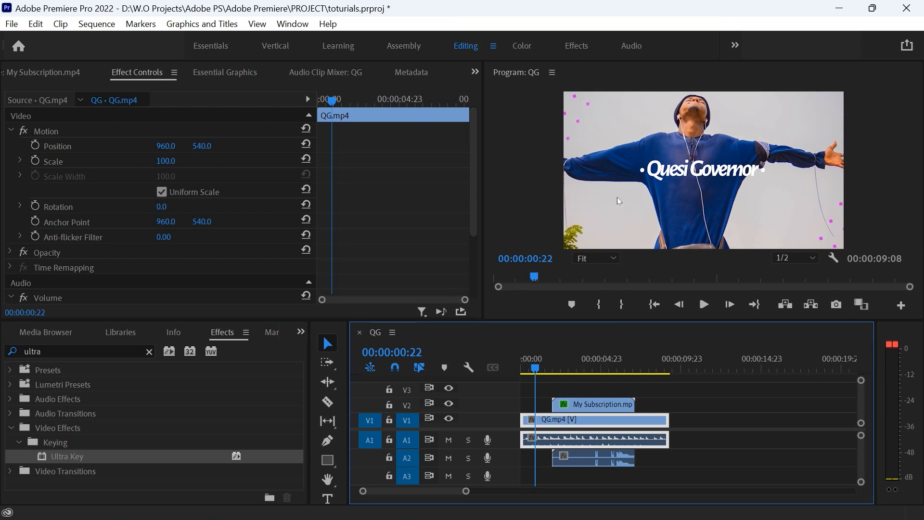
key(t)
click(625, 132)
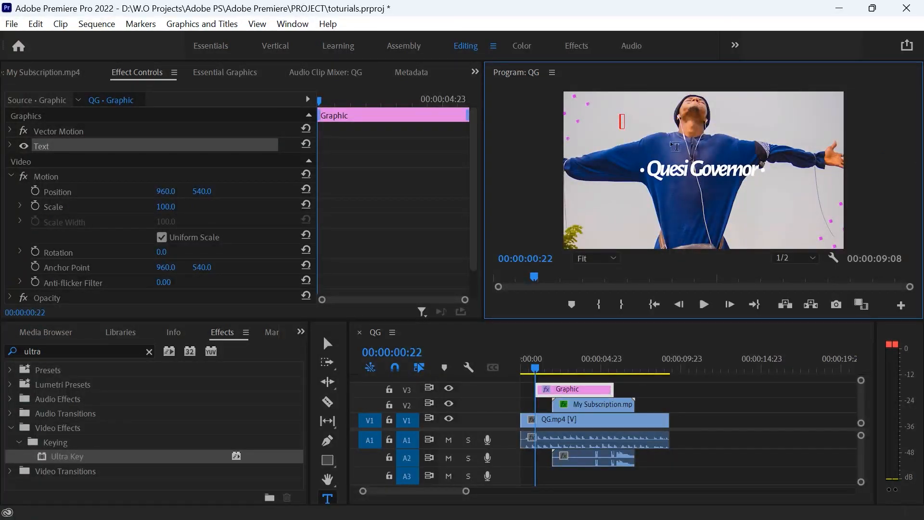
text(hello)
- Select all of the hello text, expand its layer properties, and toggle the layer's visibility off and on
key(ctrl+a)
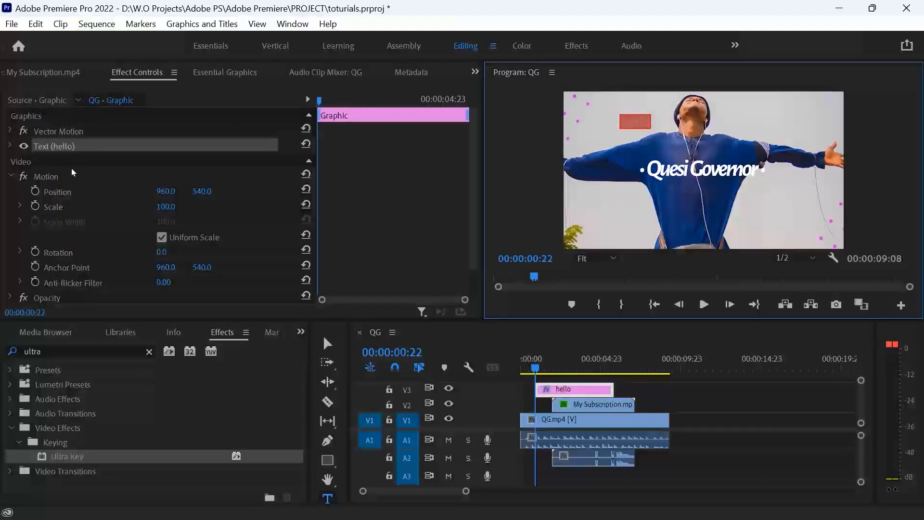
scroll(98, 235, down, 1)
scroll(101, 222, up, 1)
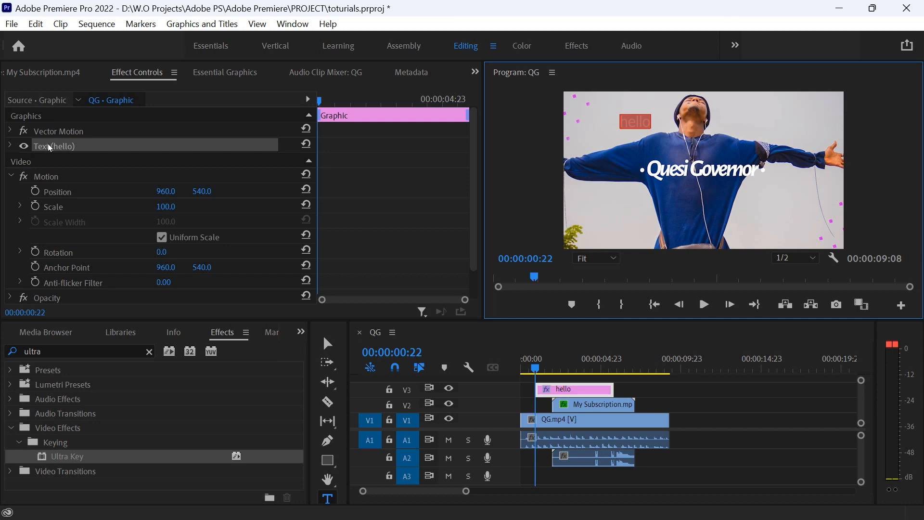
click(11, 146)
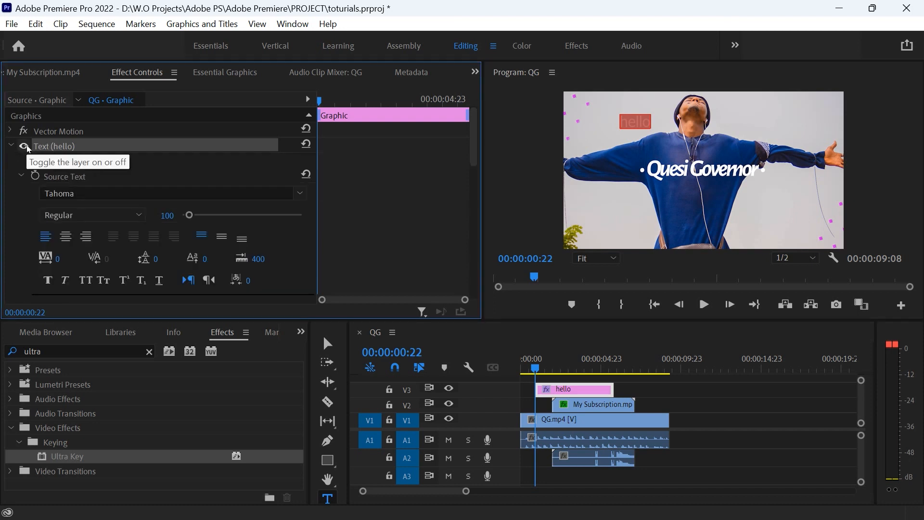
click(24, 146)
click(25, 146)
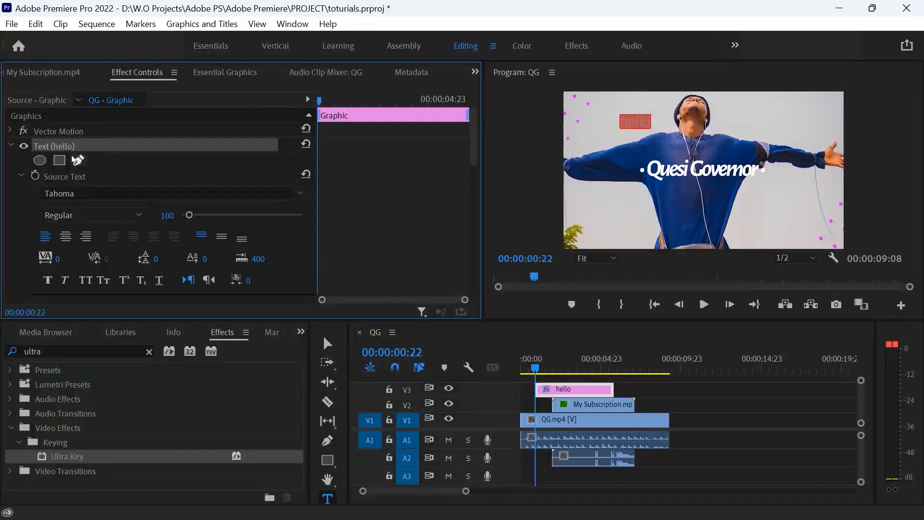
- Set the font of the hello text to SF Sports Night NS Upright
click(297, 198)
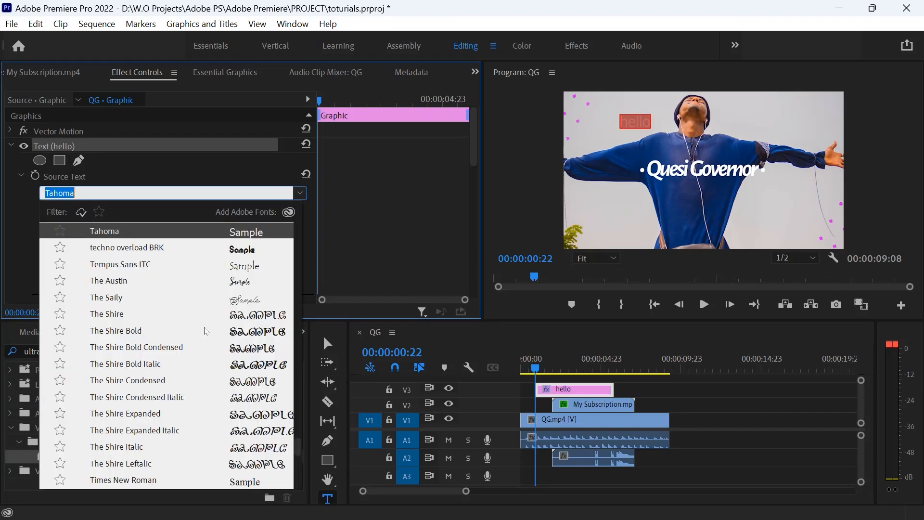
scroll(230, 278, up, 3)
scroll(230, 278, up, 6)
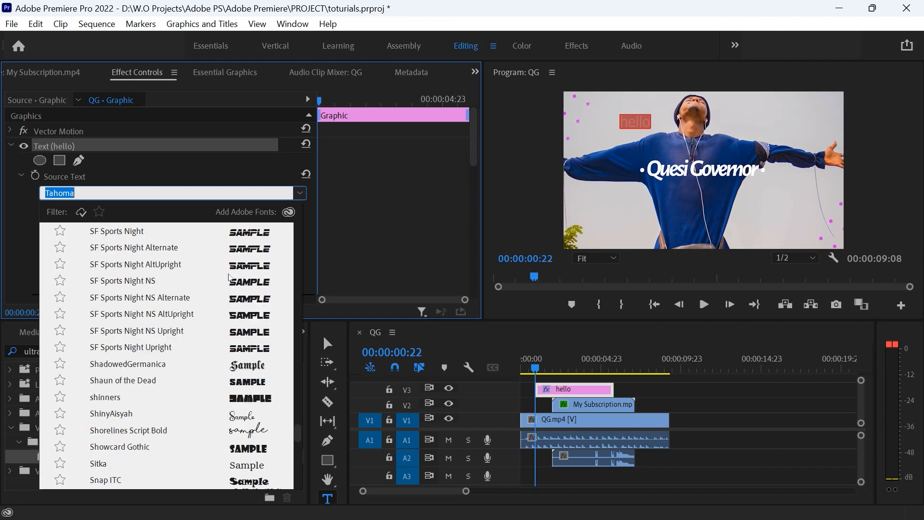
scroll(236, 337, up, 3)
scroll(239, 359, down, 3)
click(239, 333)
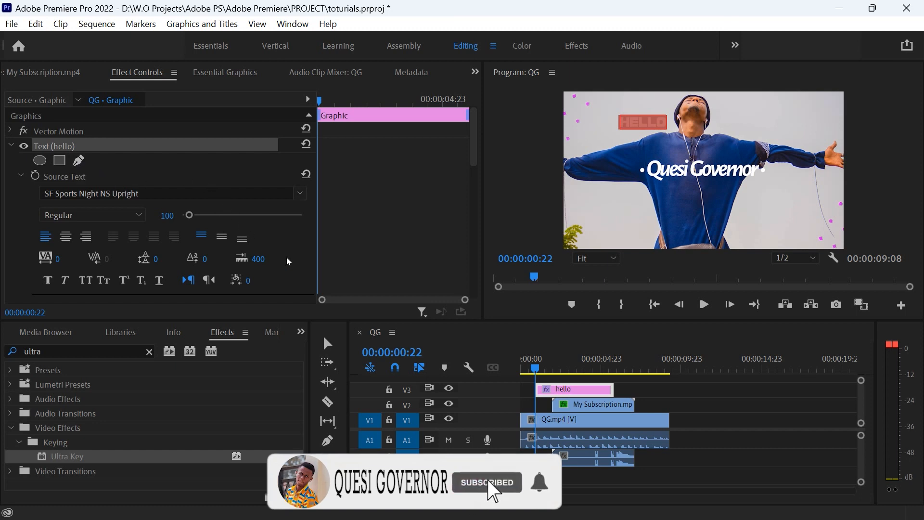
- Save the project, try right and left alignment on the hello text, and set it to centre alignment
key(ctrl+s)
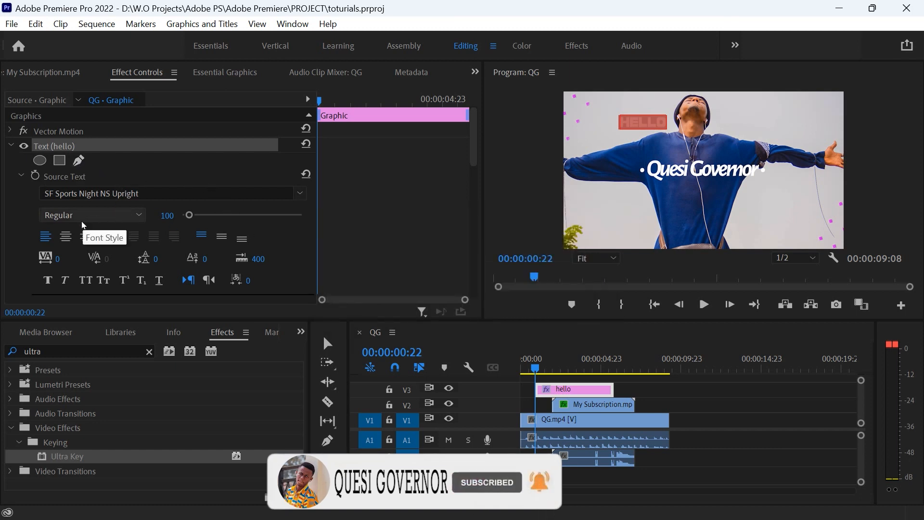
click(67, 238)
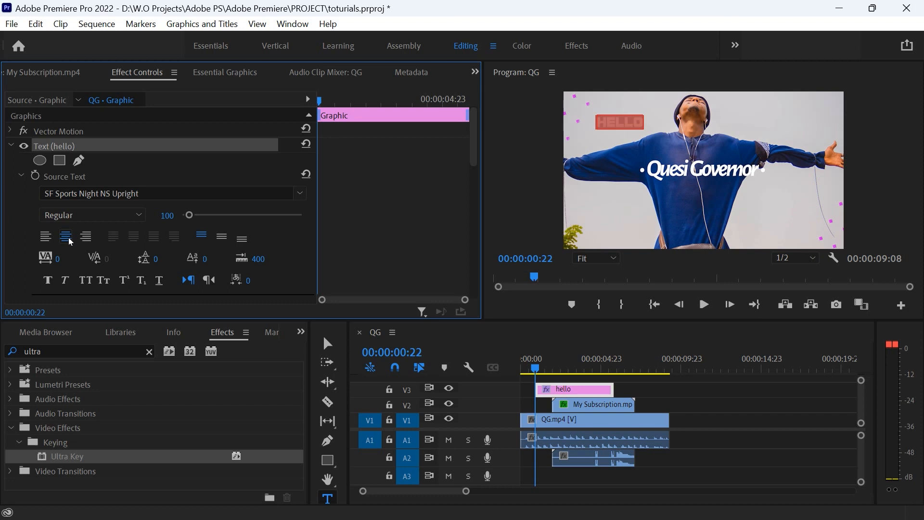
click(83, 238)
click(48, 237)
click(63, 241)
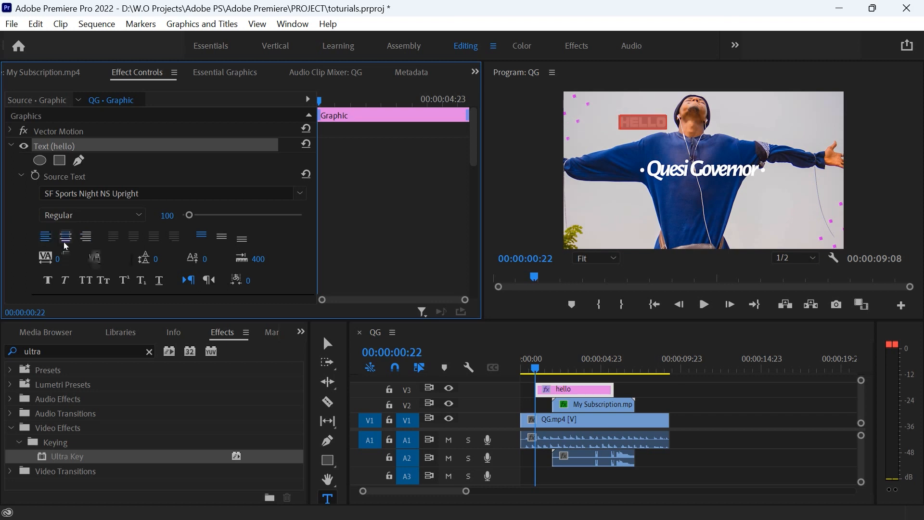
- Change the hello text's fill to a solid muted red
scroll(339, 243, down, 2)
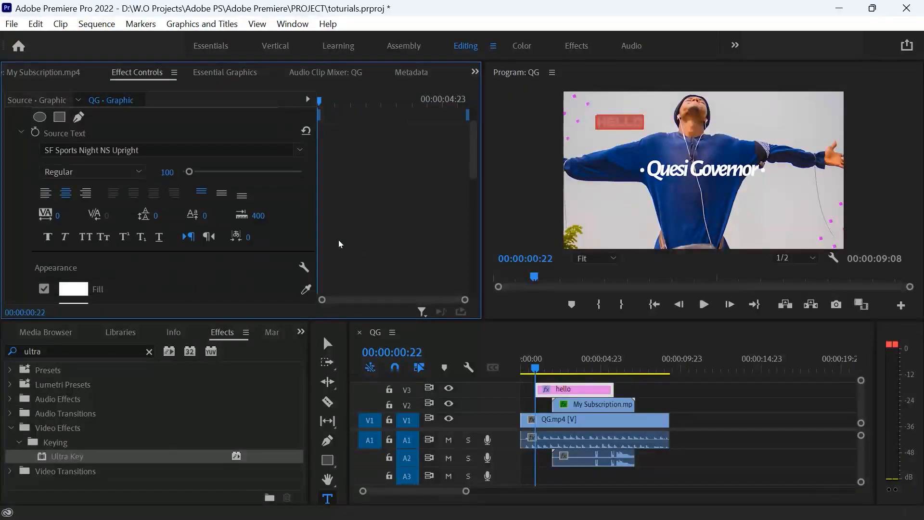
scroll(339, 244, down, 1)
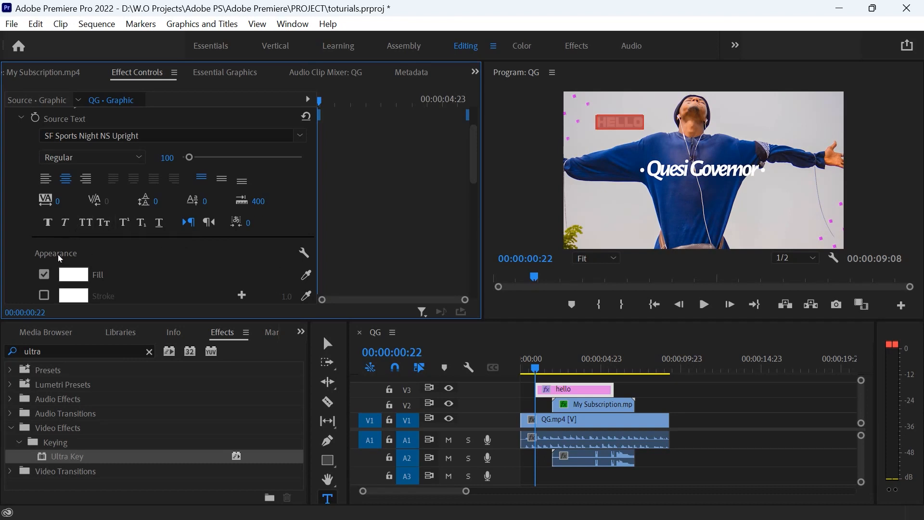
scroll(222, 246, down, 1)
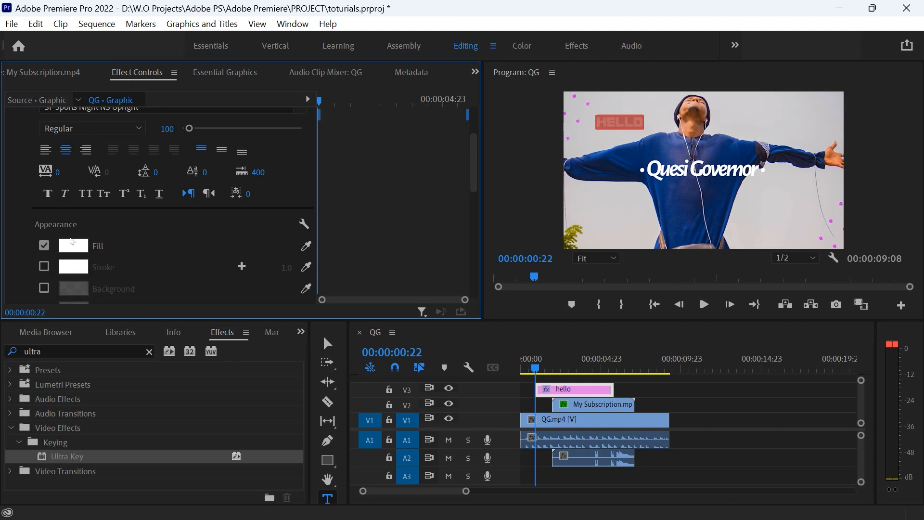
click(71, 247)
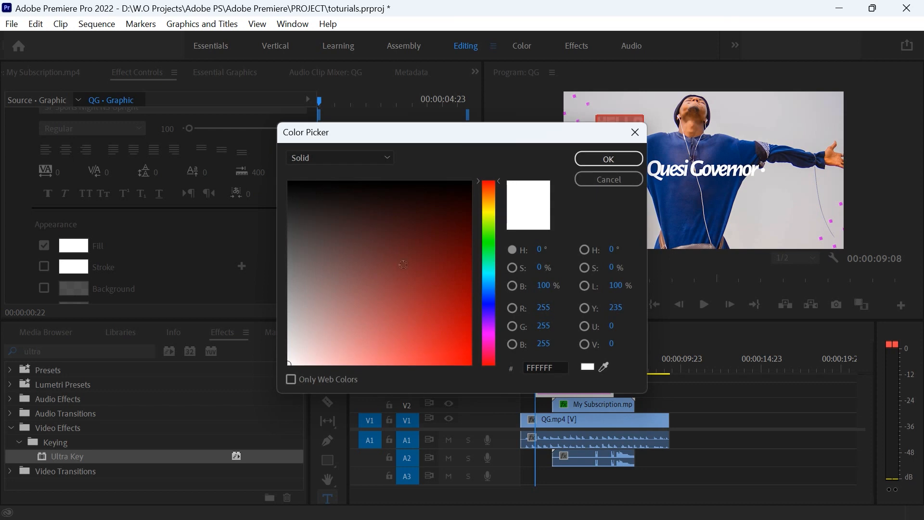
click(420, 291)
click(608, 159)
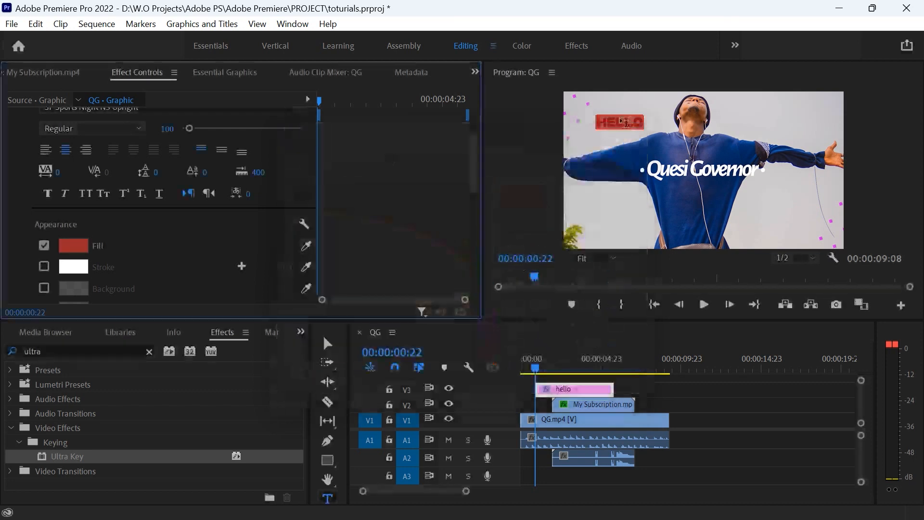
- Enable a white stroke 15.0 wide on the hello text, turn off its fill, and deselect the text
click(43, 266)
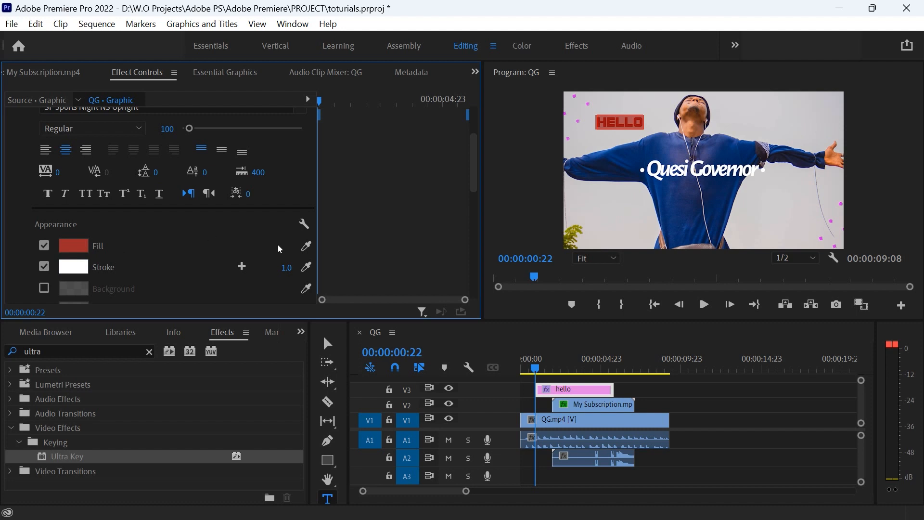
click(44, 246)
drag(286, 267, 294, 267)
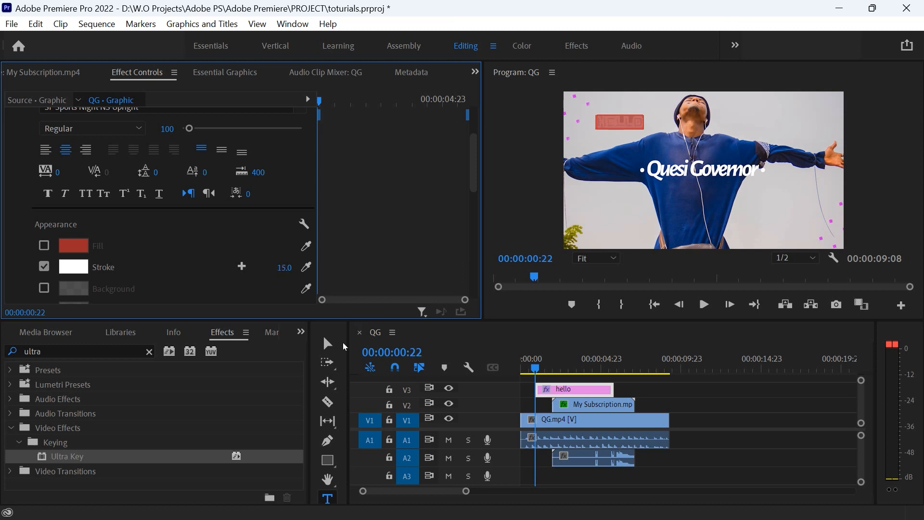
click(335, 342)
click(630, 148)
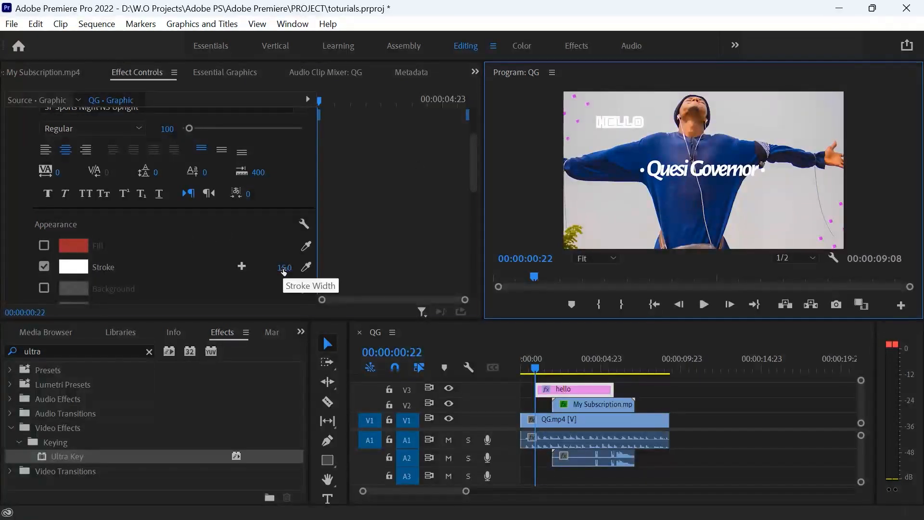
- Set the hello text's stroke width to 2.0 and toggle its fill on and off, leaving only the outline
drag(284, 271, 274, 268)
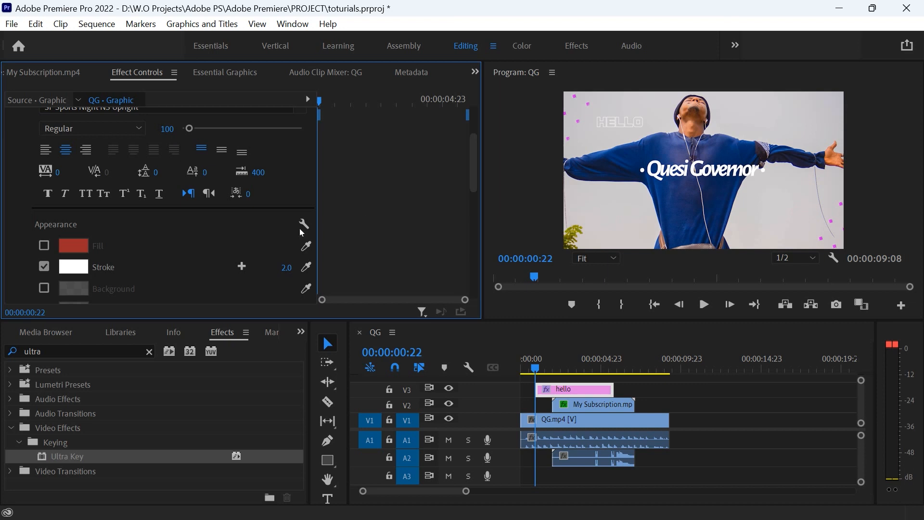
click(45, 247)
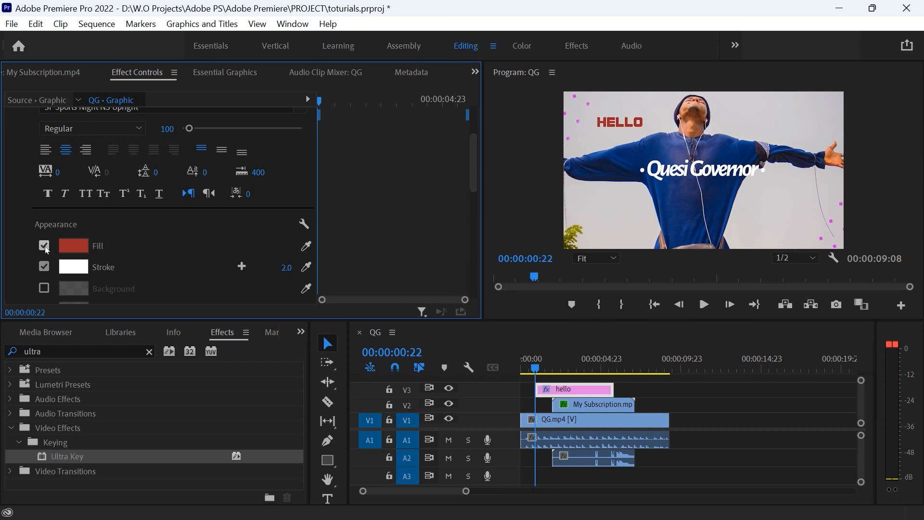
click(44, 247)
- Scale the hello text up to about 486% and move it to the middle of the frame, around 935, 644
scroll(126, 282, down, 2)
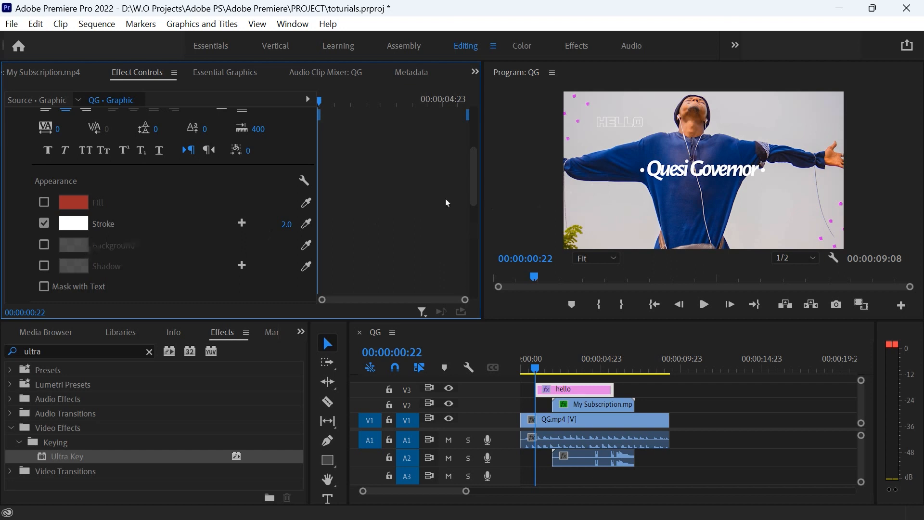
click(620, 124)
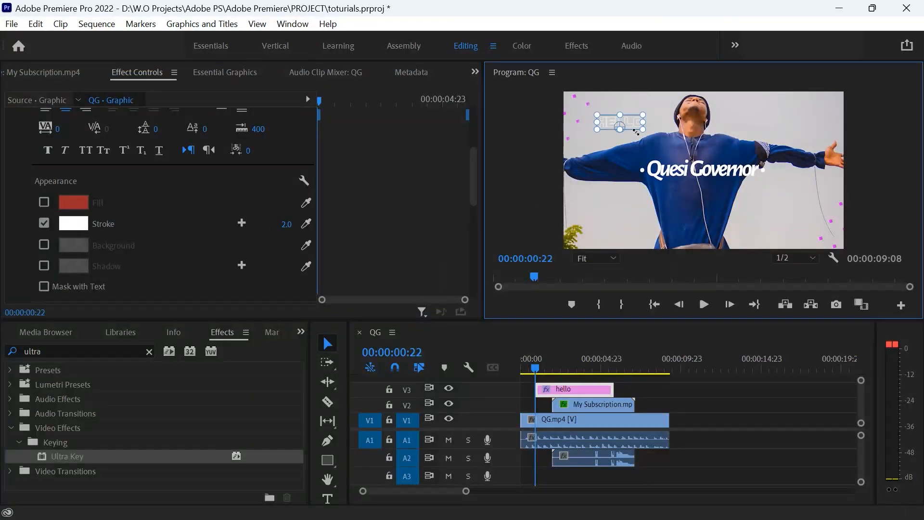
drag(646, 132, 720, 189)
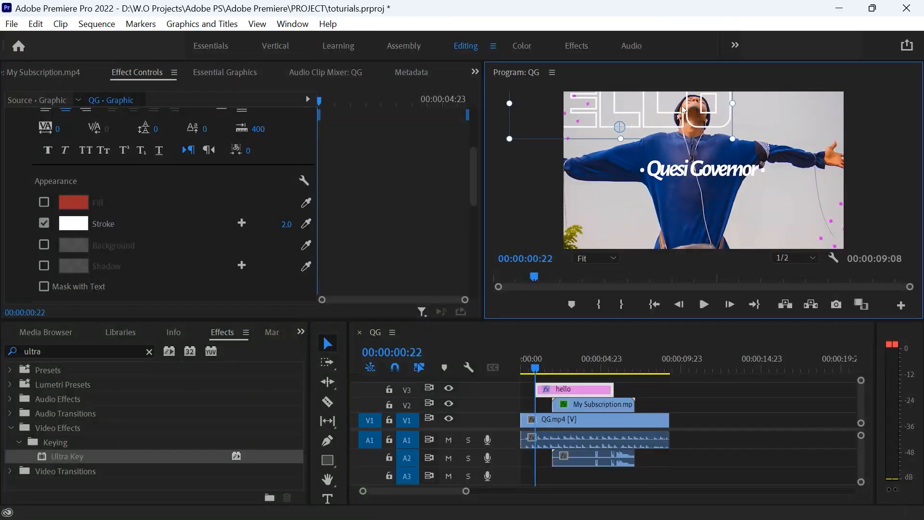
drag(683, 109, 763, 167)
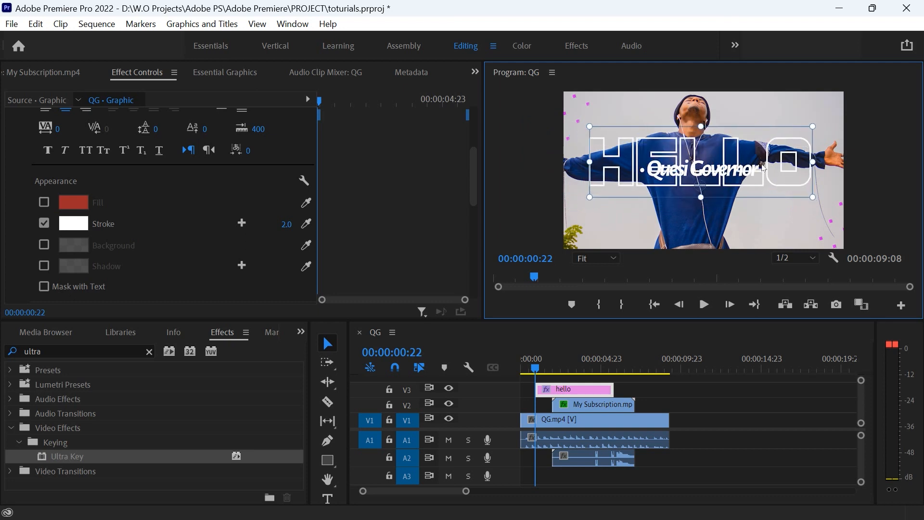
- Try the Mask with Text option on the hello text and turn it off again
click(44, 286)
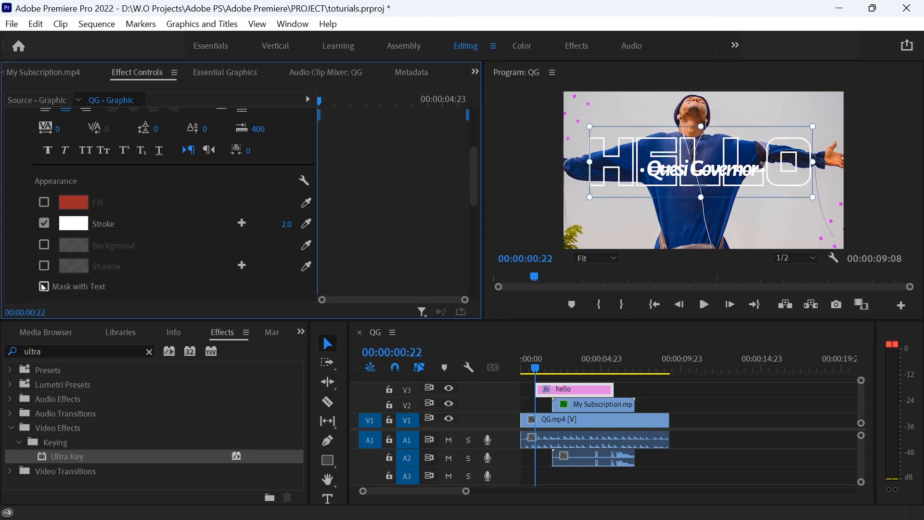
click(48, 286)
scroll(122, 276, up, 1)
scroll(123, 276, down, 1)
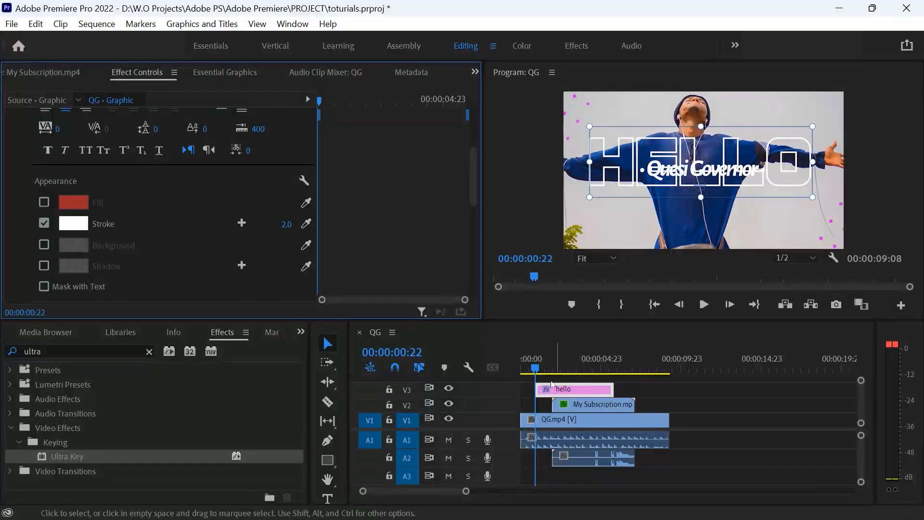
- Show the hello graphic's layers in Essential Graphics with nothing selected, add an empty layer group, and undo it
scroll(145, 246, up, 1)
scroll(162, 237, up, 2)
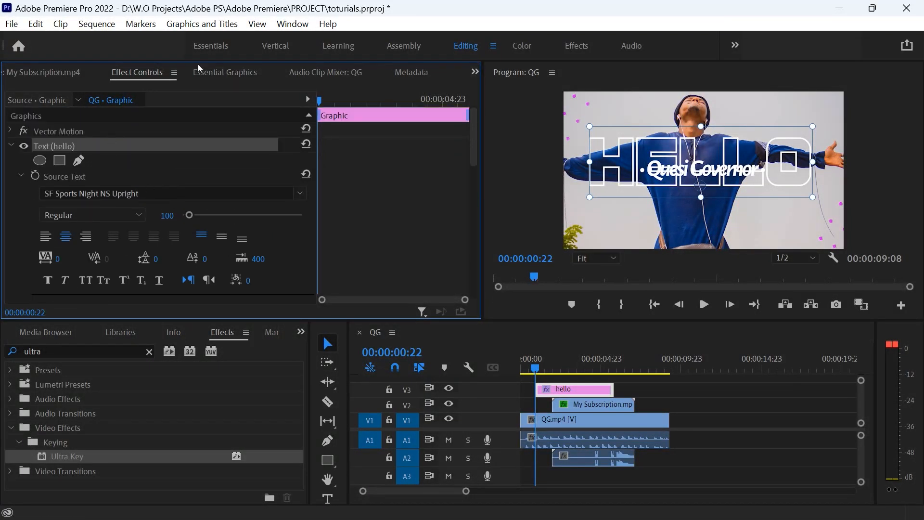
click(217, 74)
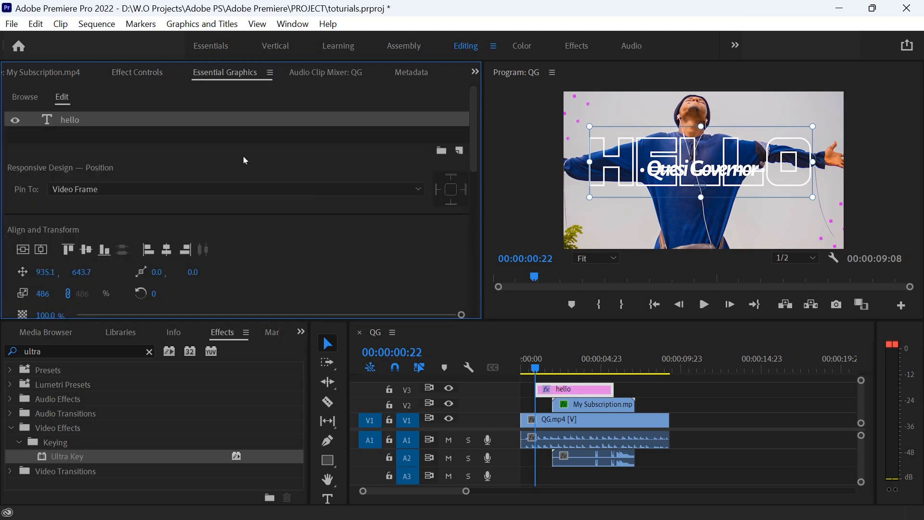
click(282, 133)
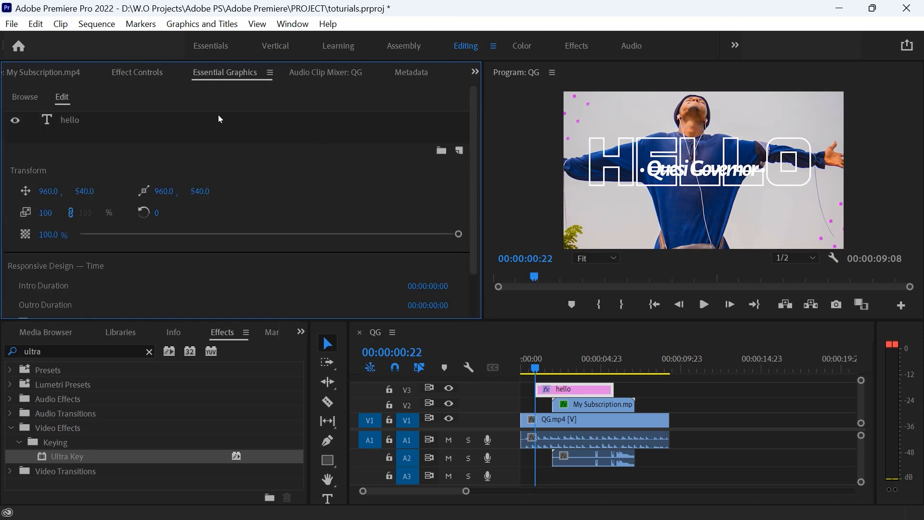
click(441, 151)
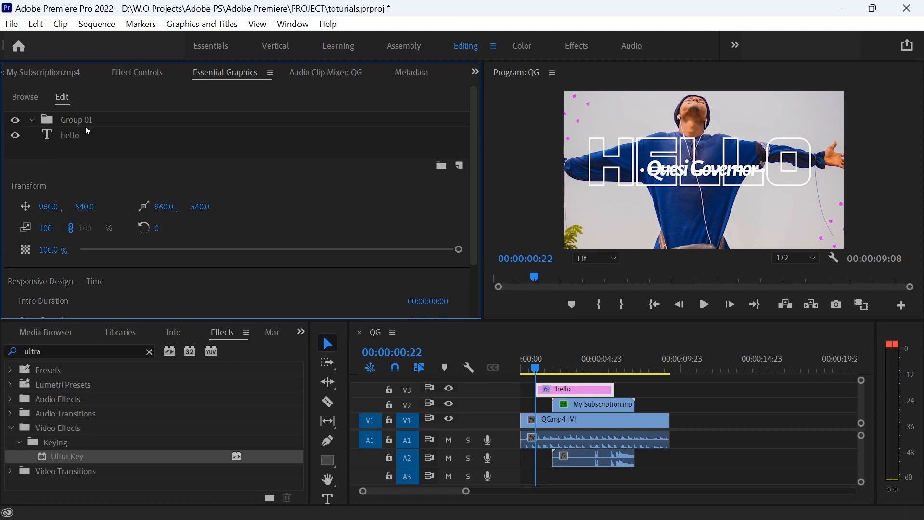
key(ctrl+z)
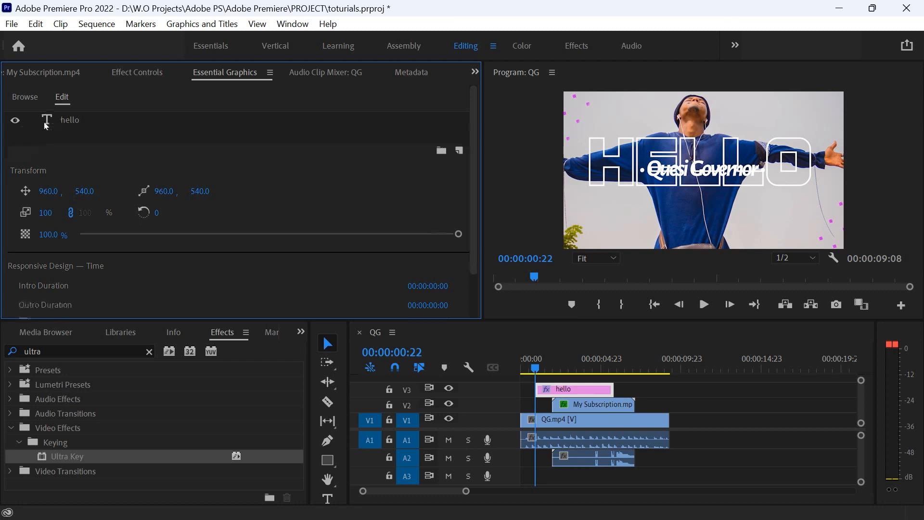
- Add QG.mp4 from the COMPLETED folder as a new layer in the hello graphic
click(460, 151)
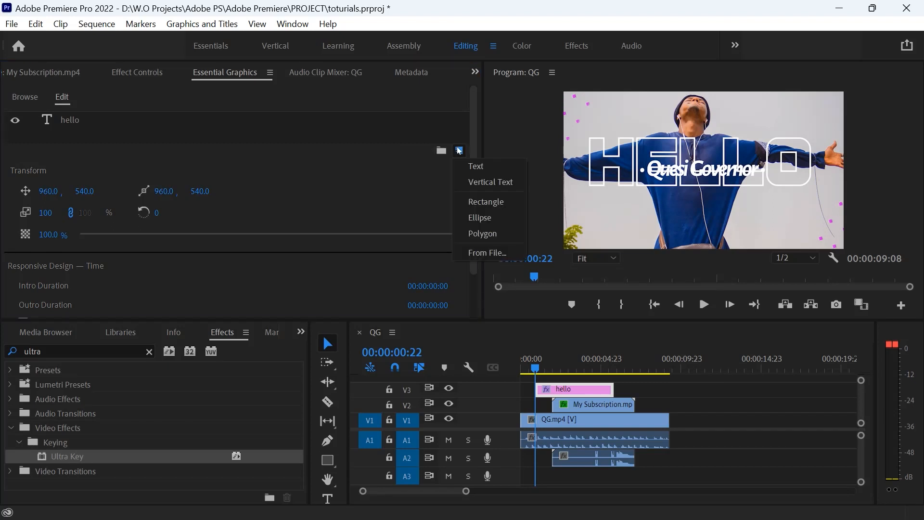
click(485, 253)
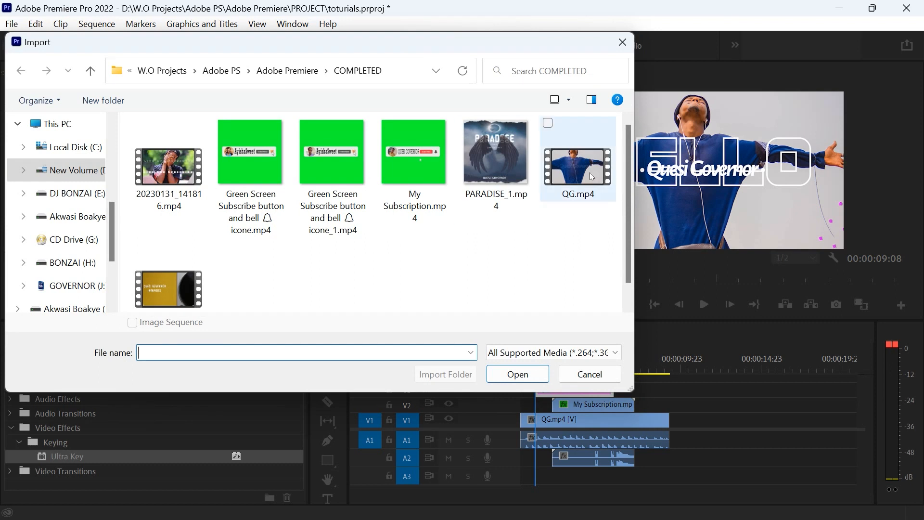
click(592, 176)
click(519, 374)
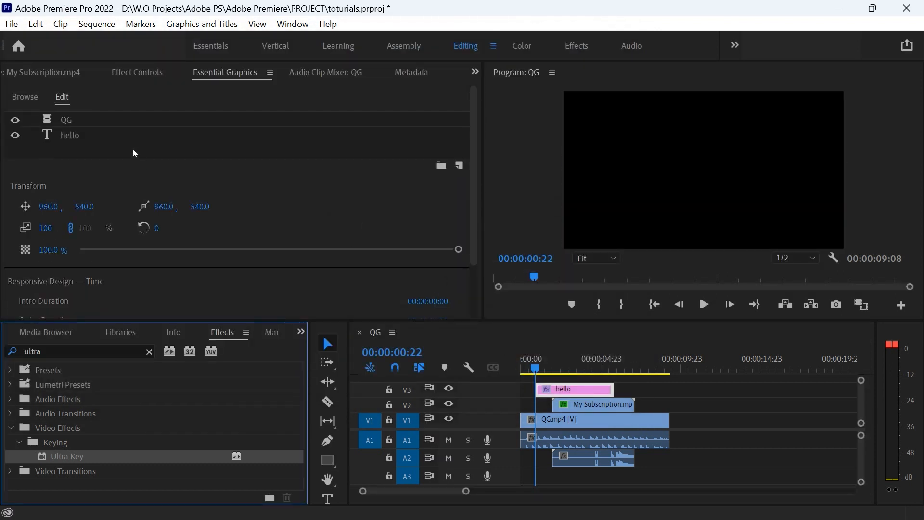
- Move the QG layer below the hello layer in the graphic and display the graphic's effect controls
click(81, 119)
drag(82, 120, 79, 143)
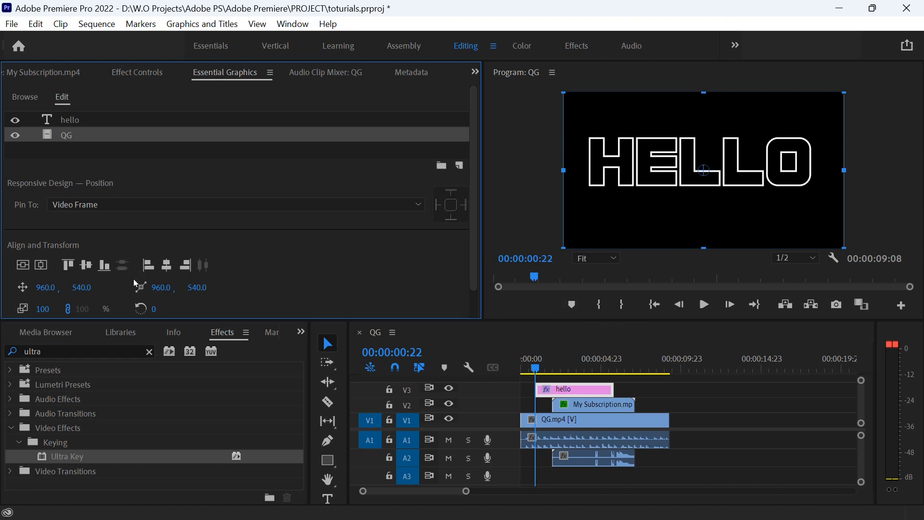
scroll(133, 279, down, 2)
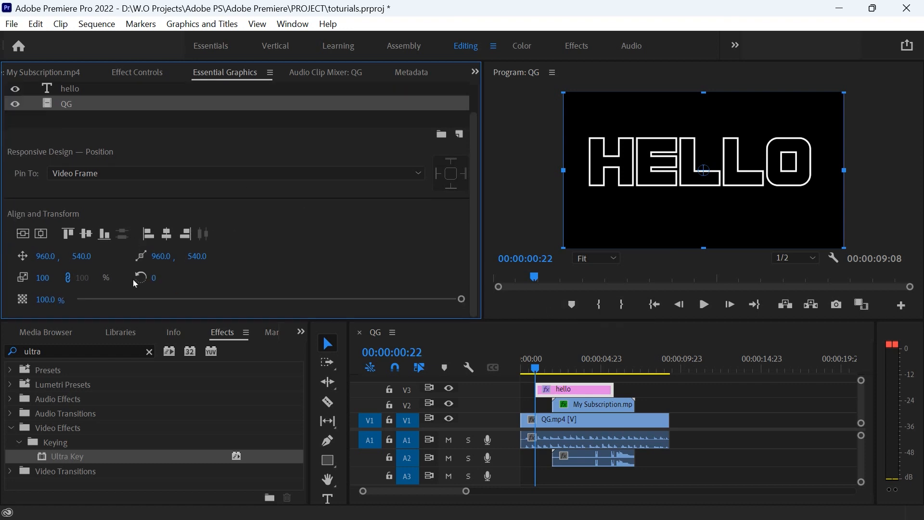
click(135, 71)
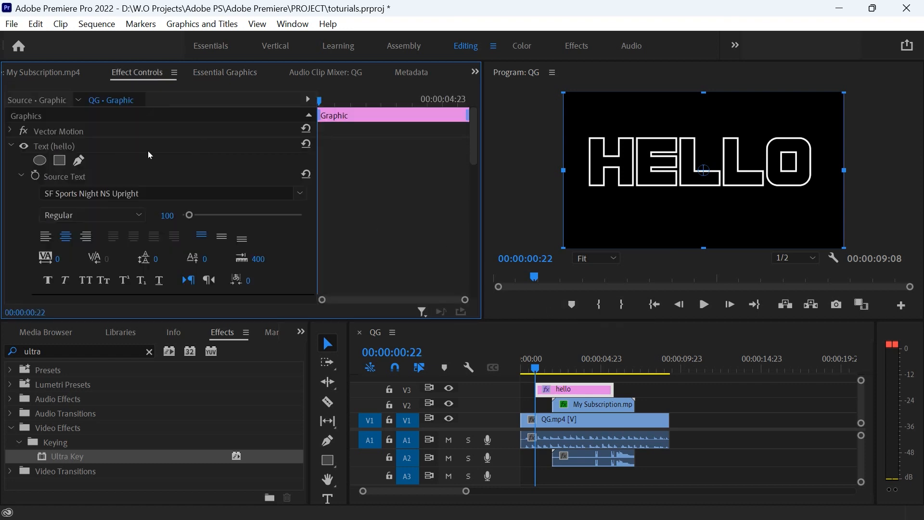
- Turn on Mask with Text in the hello text layer's appearance settings
scroll(148, 151, down, 1)
scroll(195, 156, down, 3)
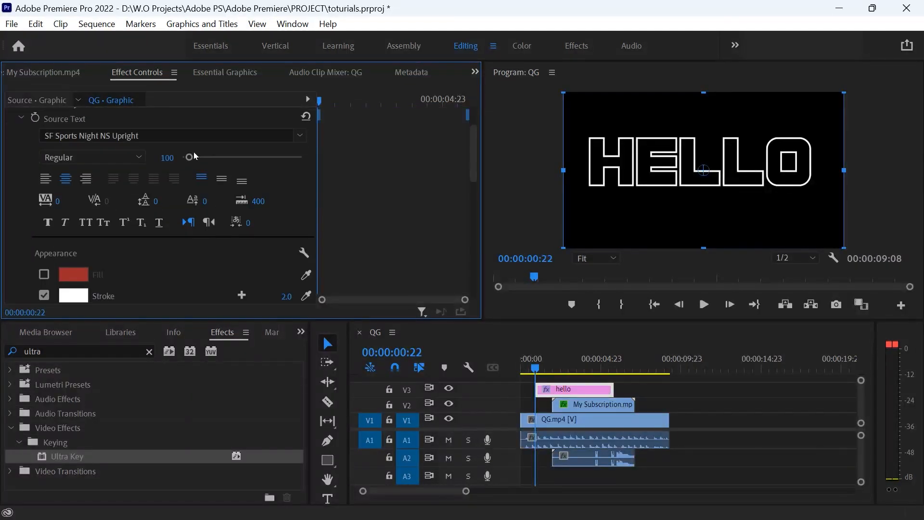
scroll(393, 223, down, 10)
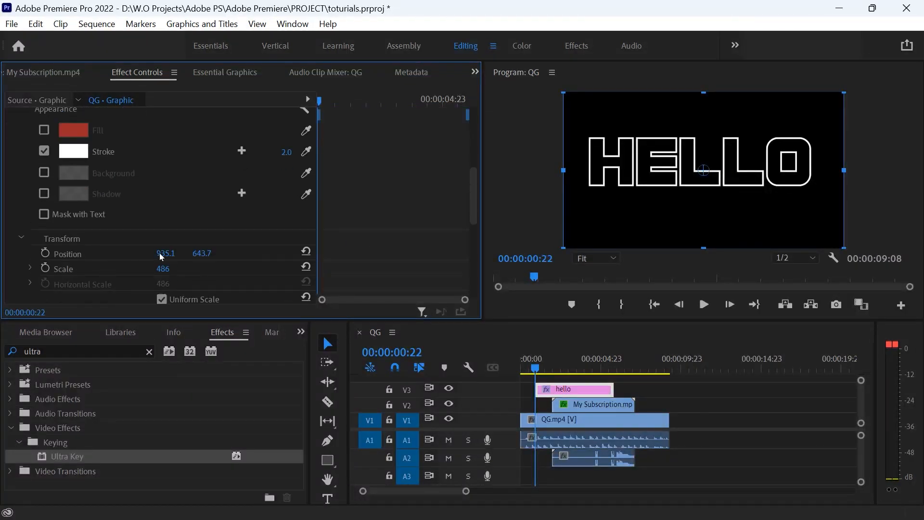
click(44, 214)
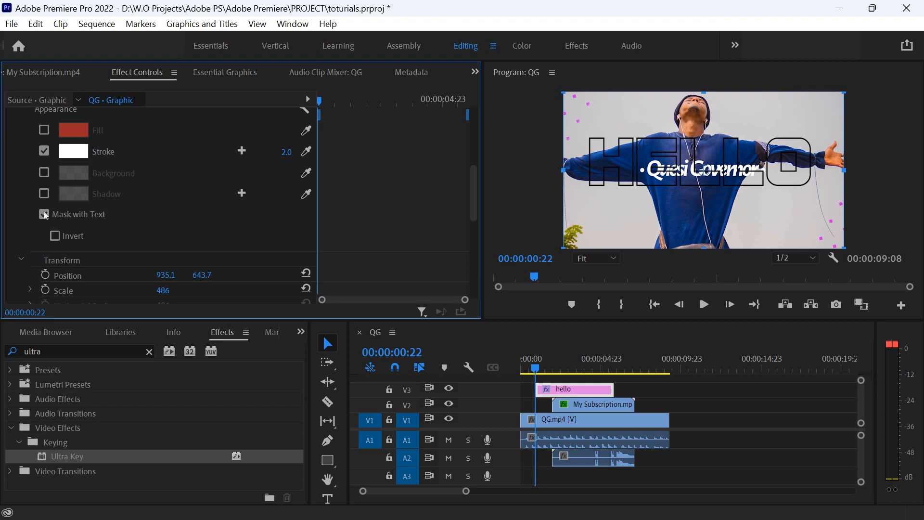
- Play the sequence with the V1 video track's output hidden, and restore the track's output
click(449, 419)
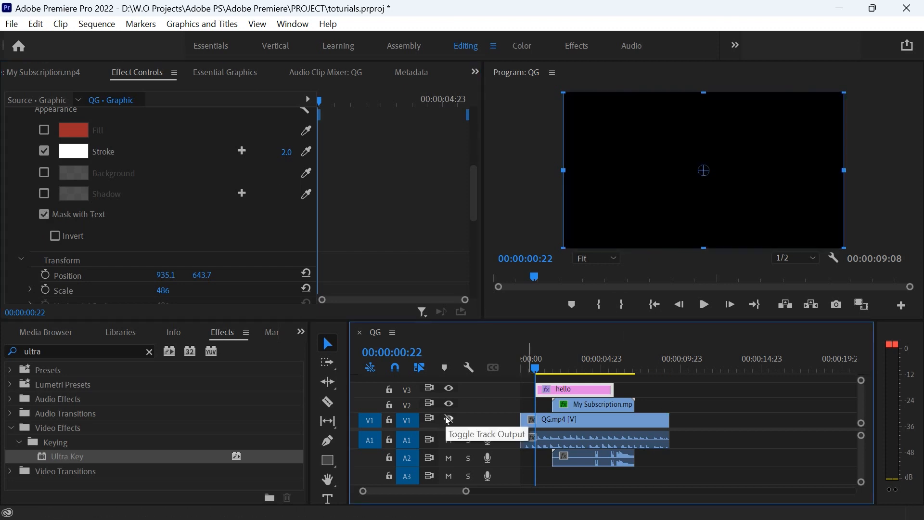
key(space)
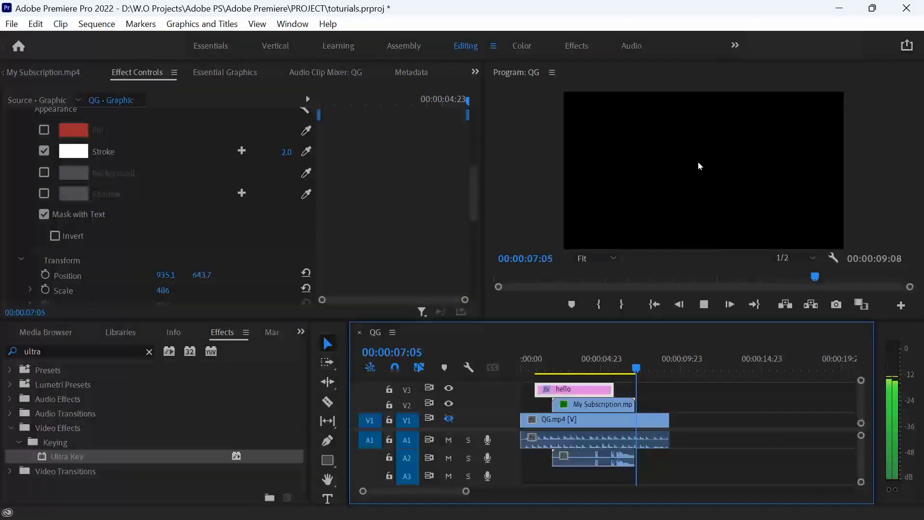
click(448, 419)
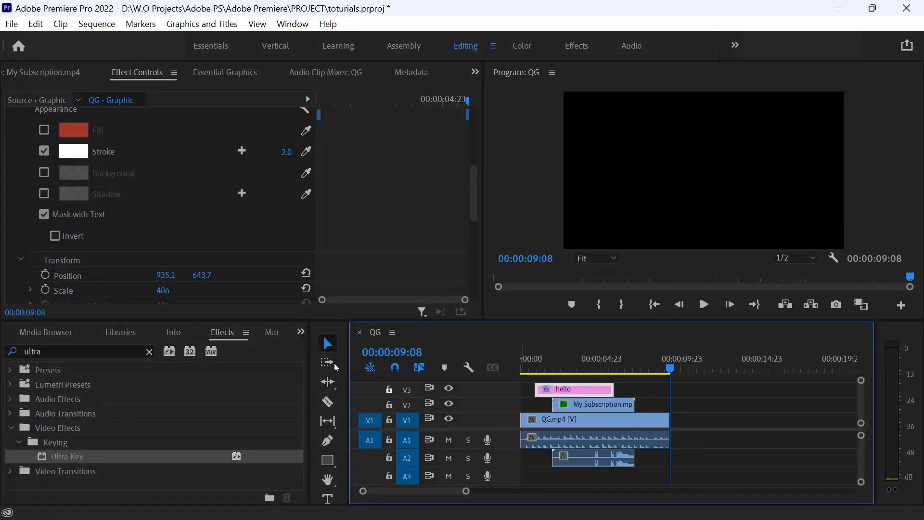
- Delete the QG layer from the hello graphic, leaving only the hello text layer
scroll(405, 210, up, 2)
scroll(404, 210, up, 7)
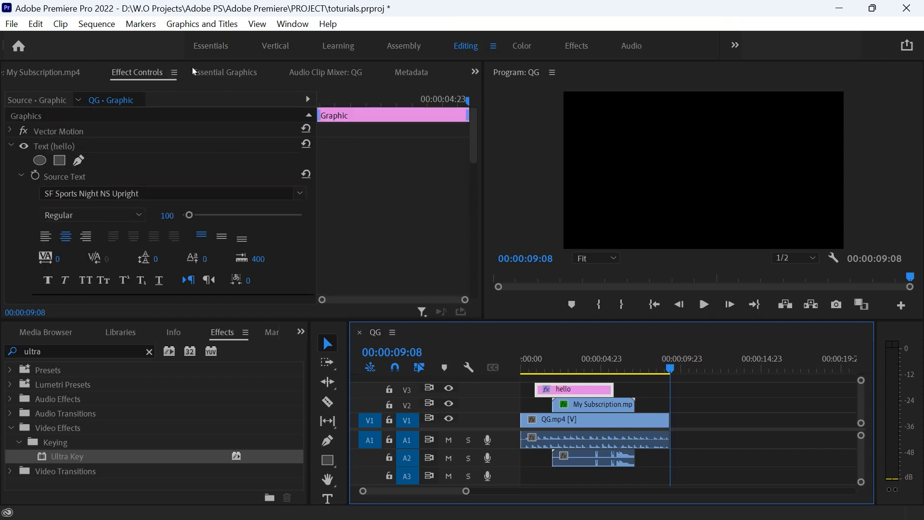
click(210, 71)
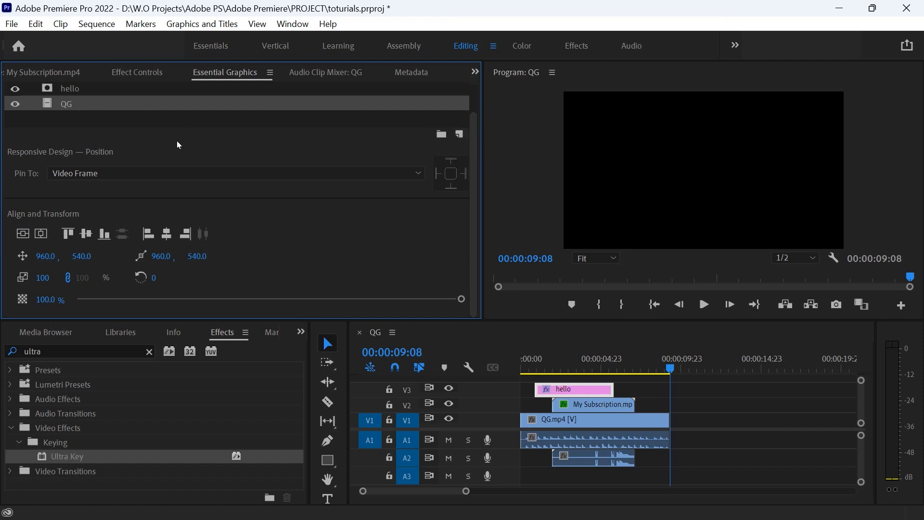
right_click(82, 105)
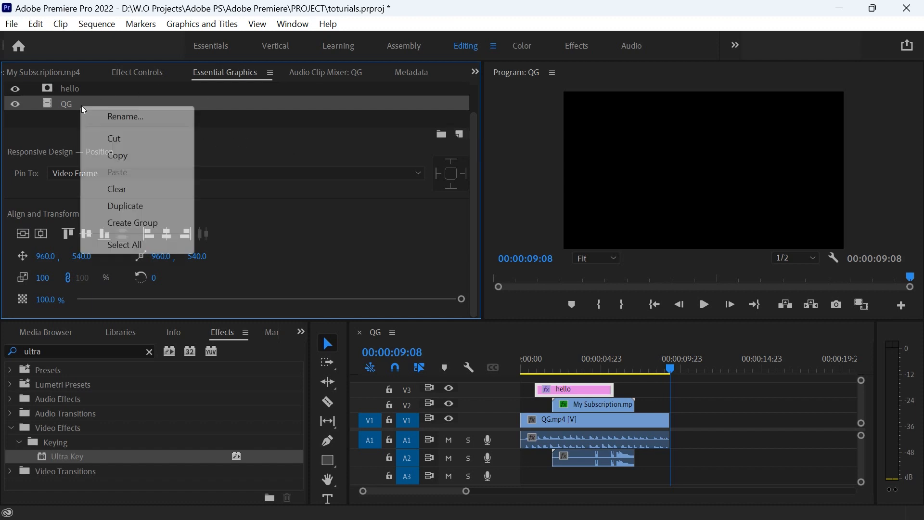
click(133, 194)
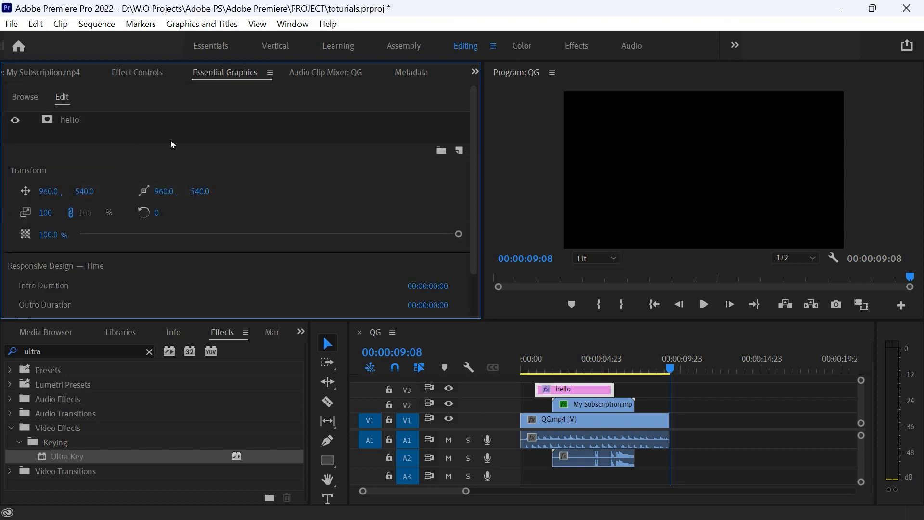
- Play back the sequence to review the graphic without the QG layer
key(space)
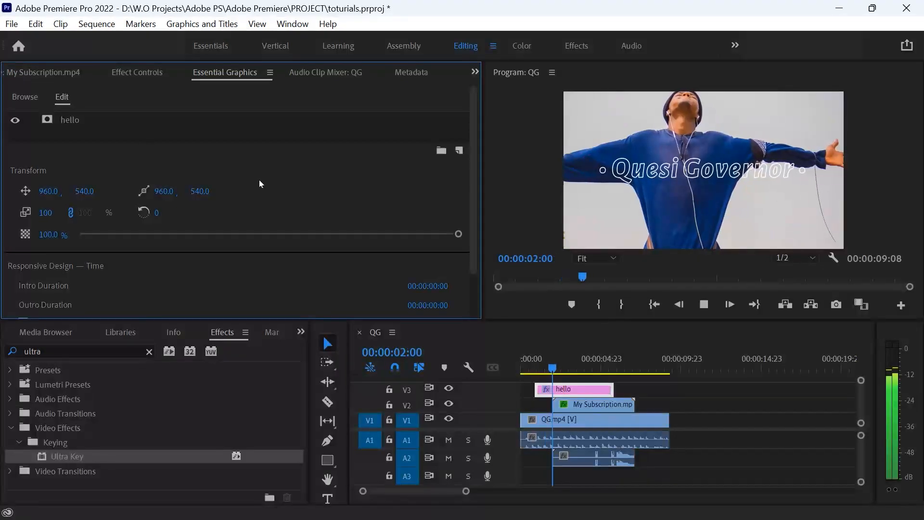
scroll(420, 184, down, 2)
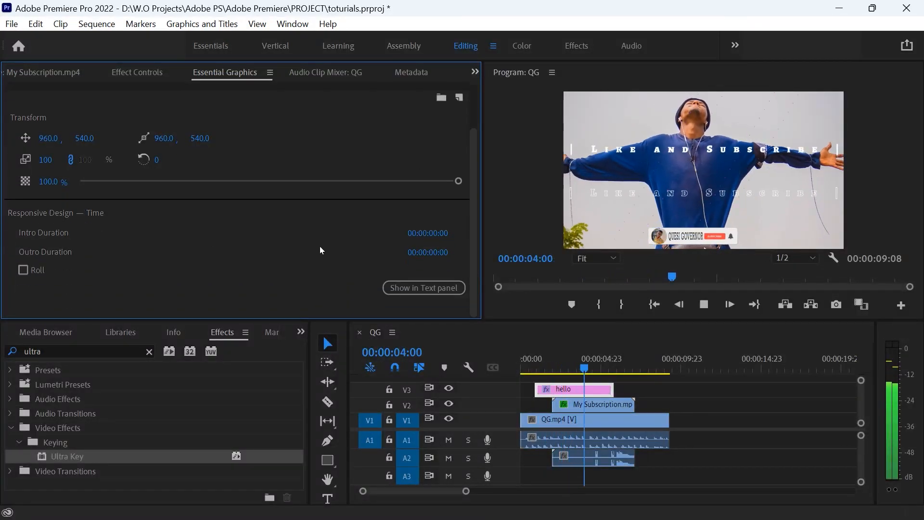
scroll(320, 246, up, 2)
- Stop playback, set the hello text's font to Shaun of the Dead and turn off Mask with Text
click(122, 72)
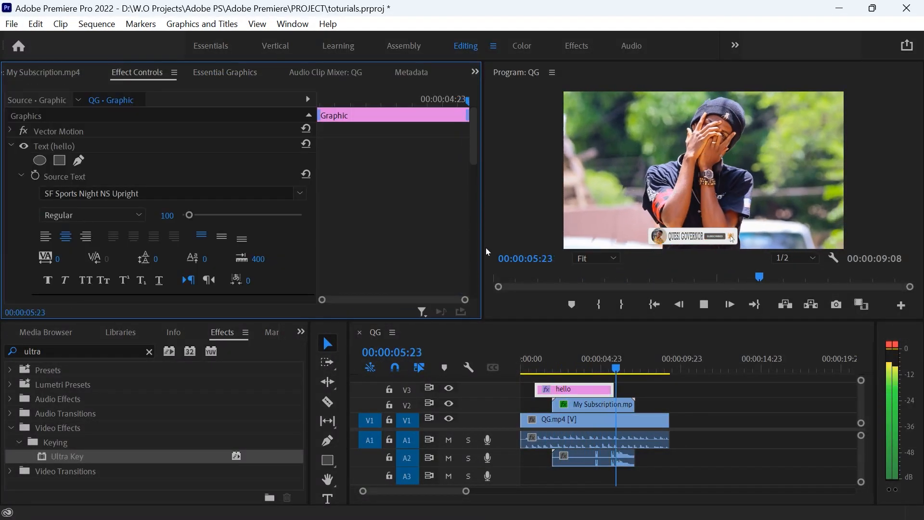
key(space)
scroll(281, 224, down, 6)
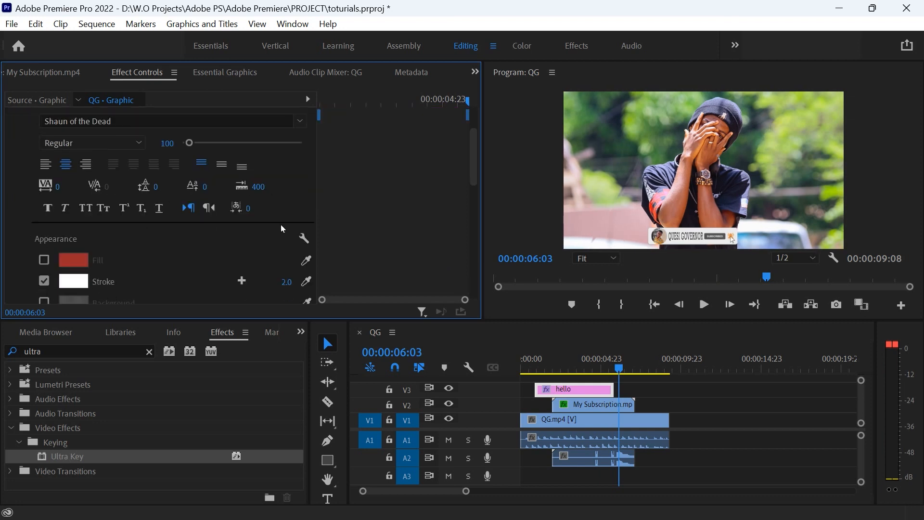
click(44, 215)
click(44, 215)
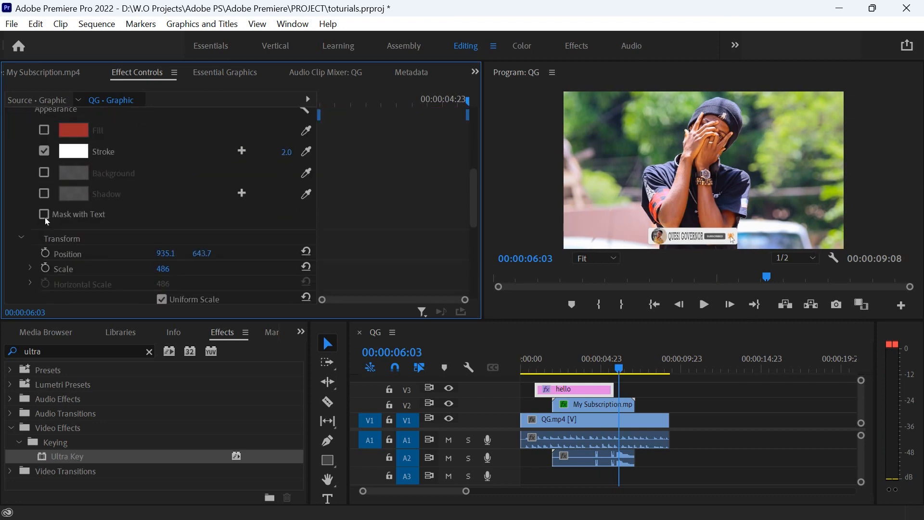
- At 00:00:04:00, scale the hello text down in the preview to about two-thirds of its width
scroll(516, 206, up, 5)
scroll(452, 207, up, 2)
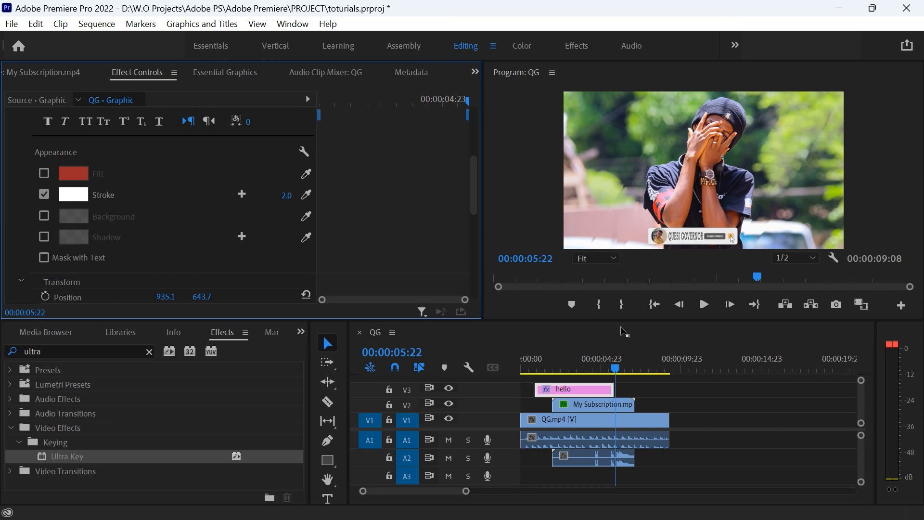
drag(614, 369, 588, 372)
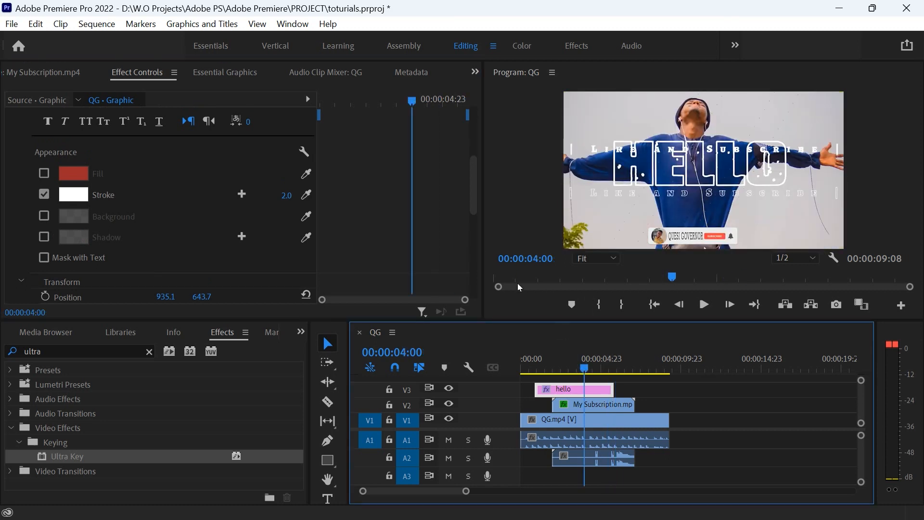
scroll(399, 268, up, 5)
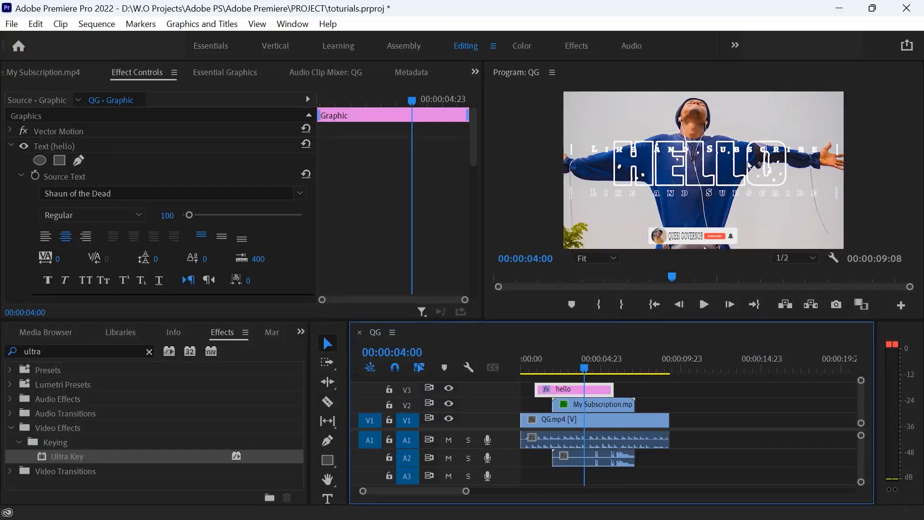
click(10, 146)
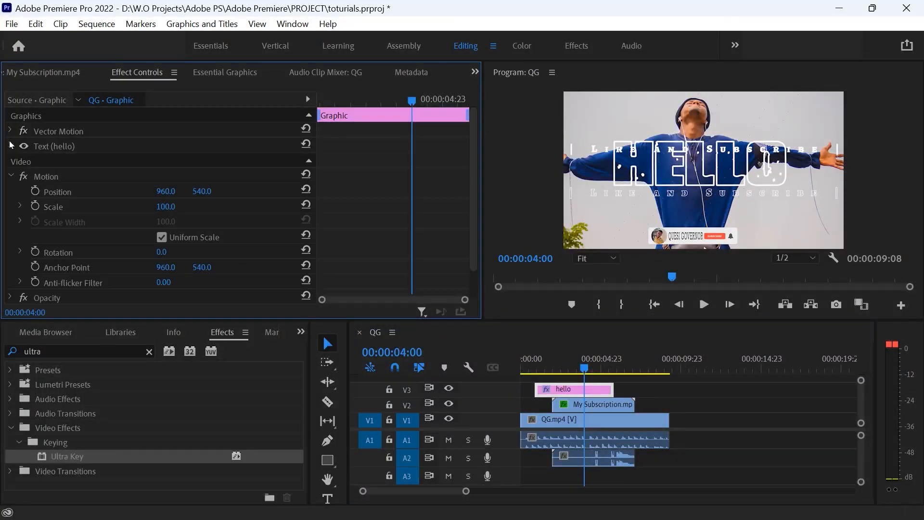
click(55, 150)
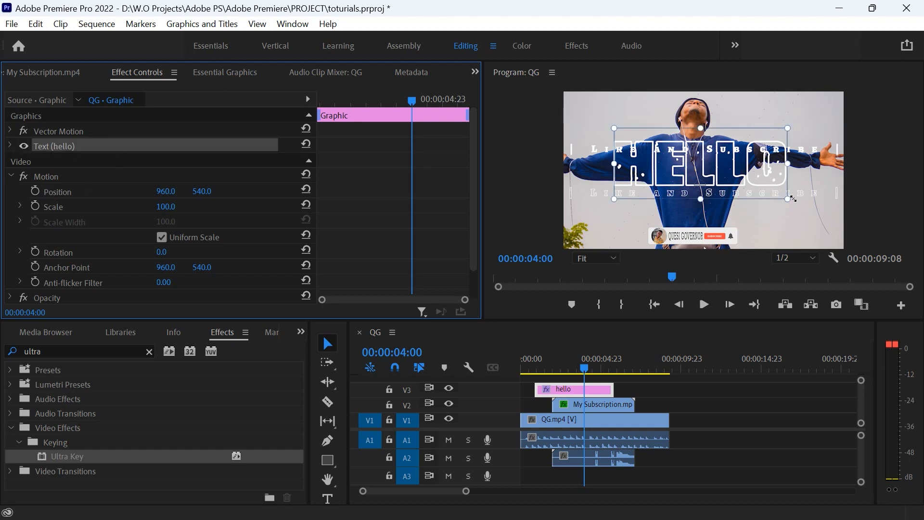
drag(792, 198, 755, 194)
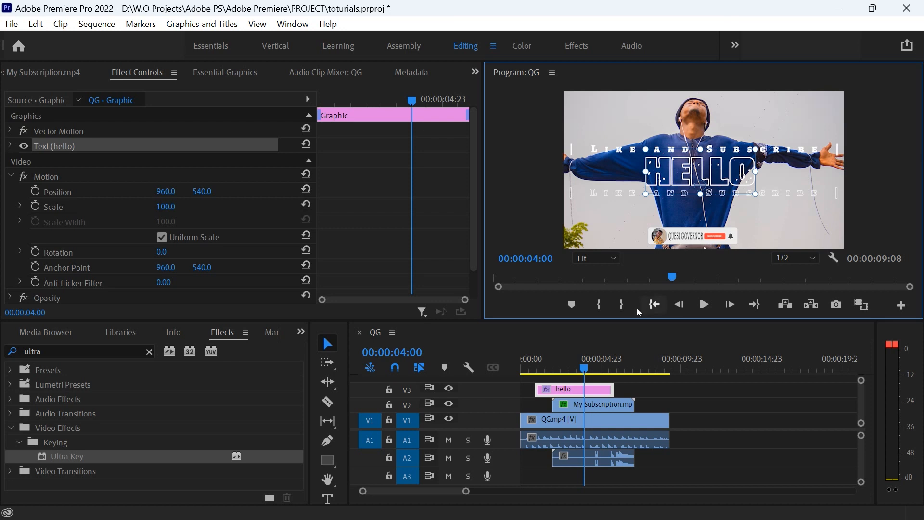
- Save the project with the playhead at the sequence start, and shift the hello clip about half a second forward on V3
drag(594, 361, 515, 377)
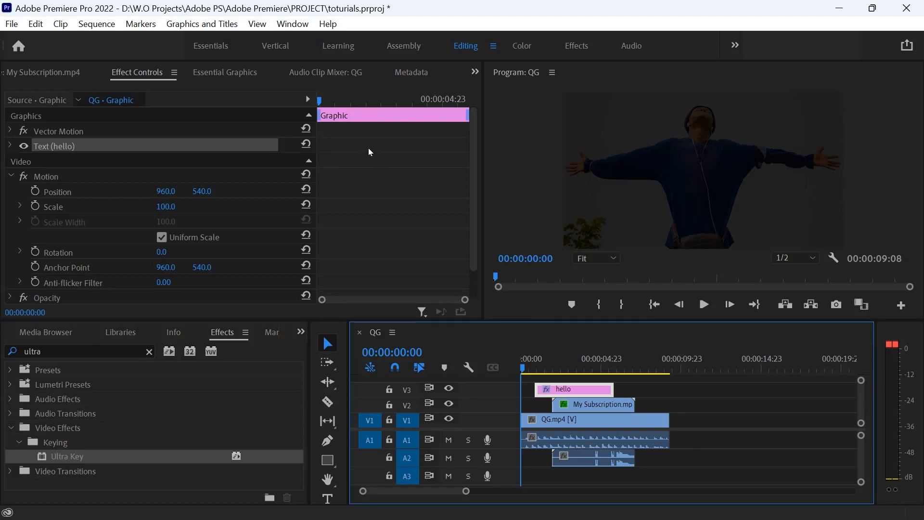
key(ctrl+s)
click(364, 158)
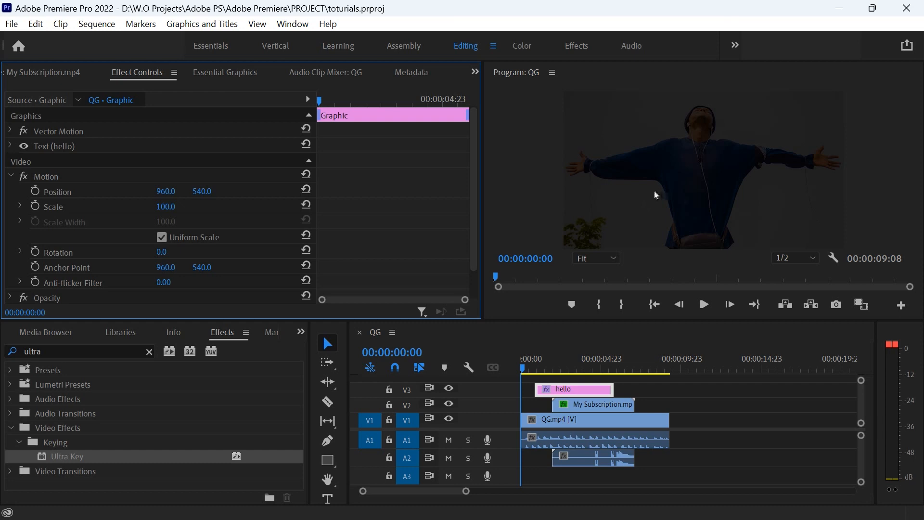
drag(586, 390, 597, 391)
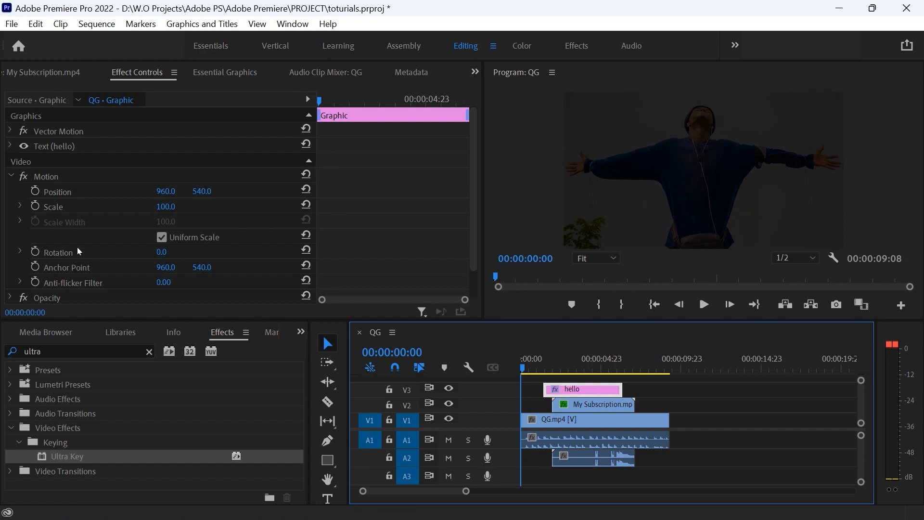
- Add a rectangular mask to the hello text layer
scroll(53, 228, down, 1)
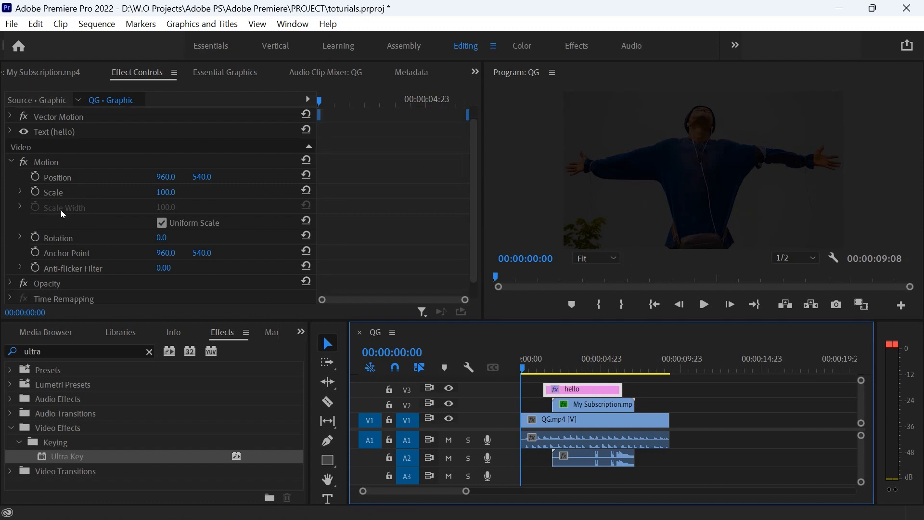
scroll(60, 210, down, 1)
scroll(91, 207, up, 2)
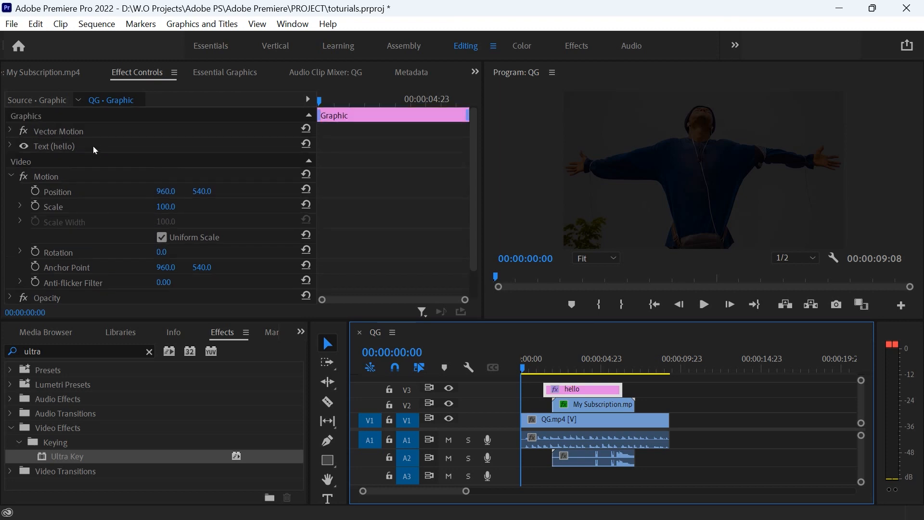
click(10, 145)
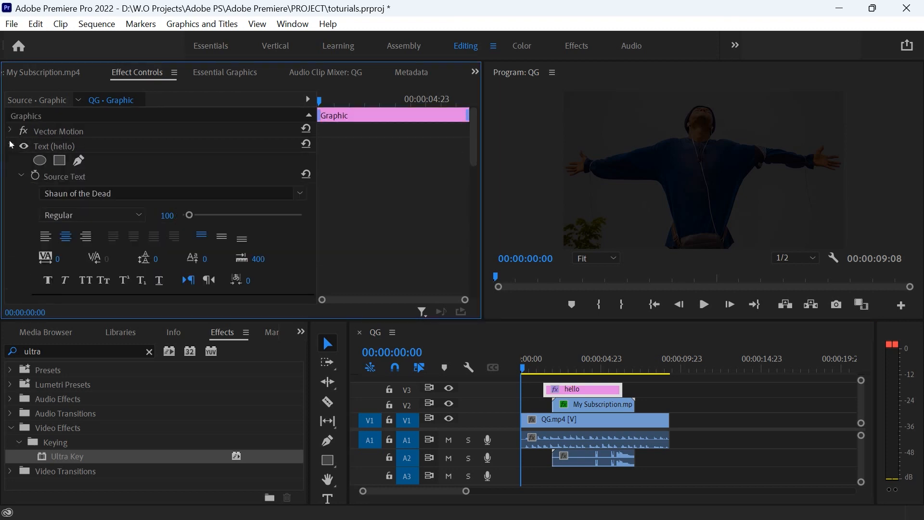
click(59, 160)
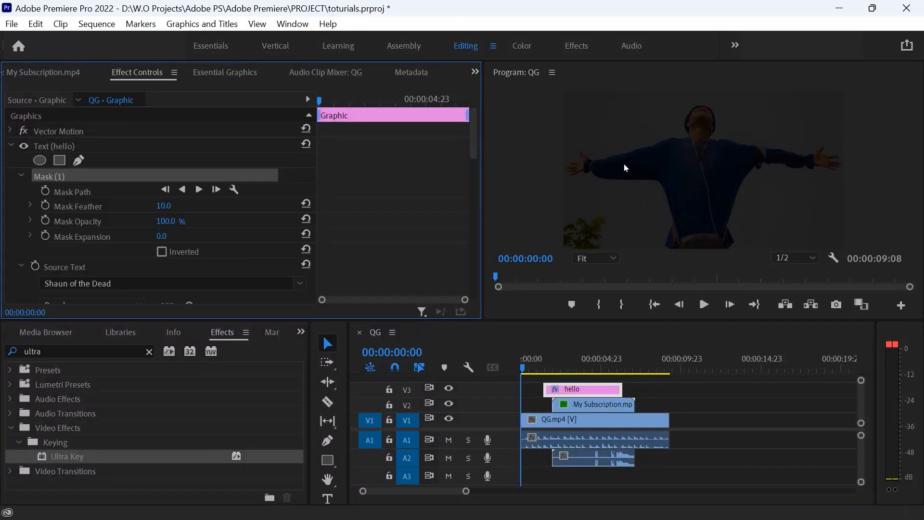
- At 00:00:02:22, reshape the mask by its corner points so it encloses the whole word HELLO
drag(523, 368, 567, 369)
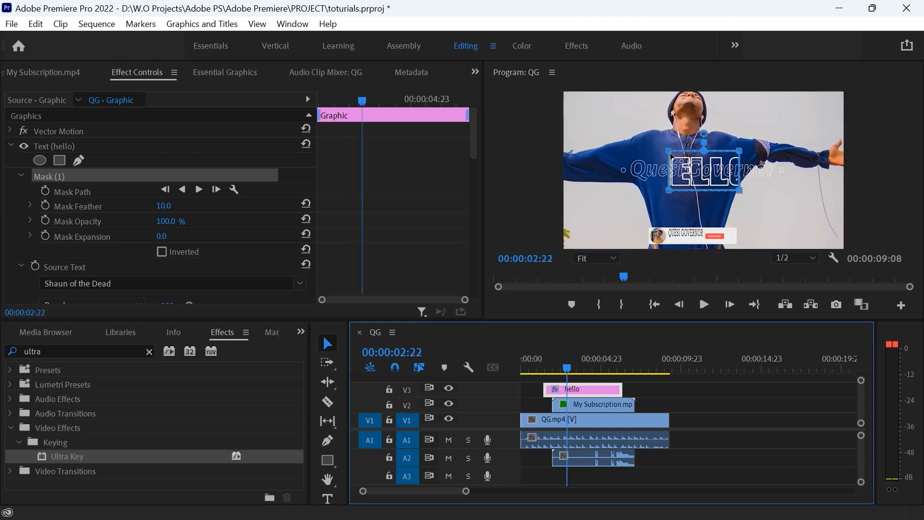
drag(669, 152, 626, 153)
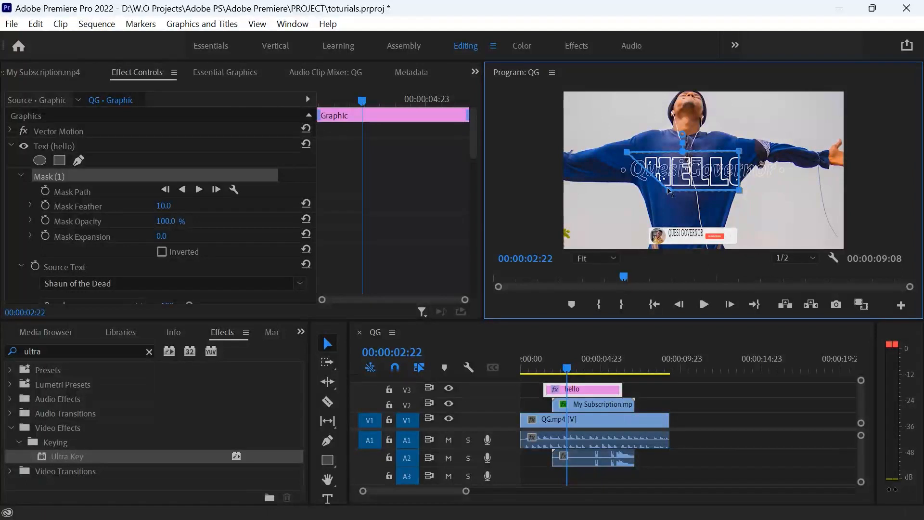
drag(669, 191, 641, 191)
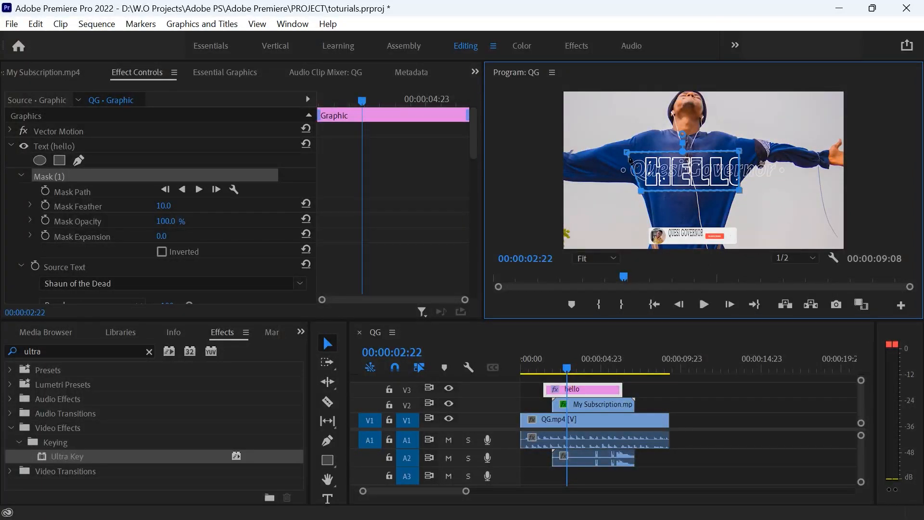
drag(628, 153, 641, 154)
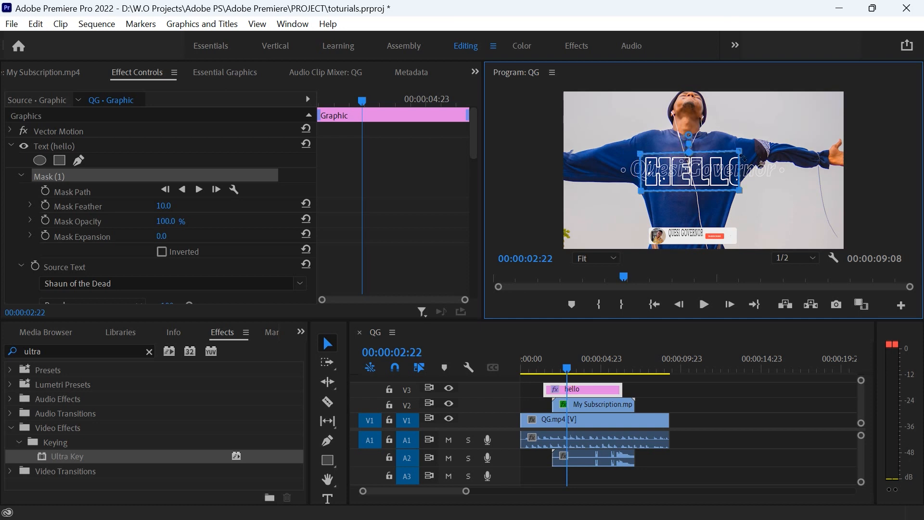
drag(744, 158, 753, 146)
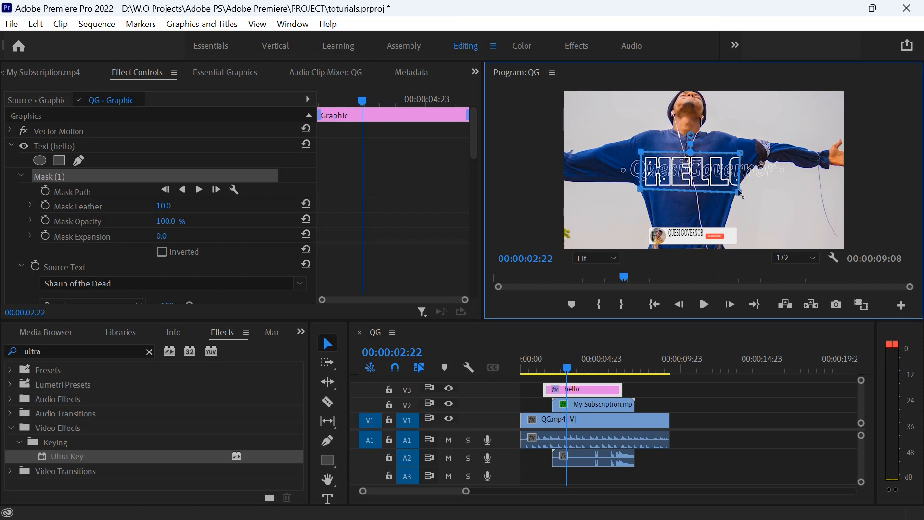
drag(739, 193, 762, 189)
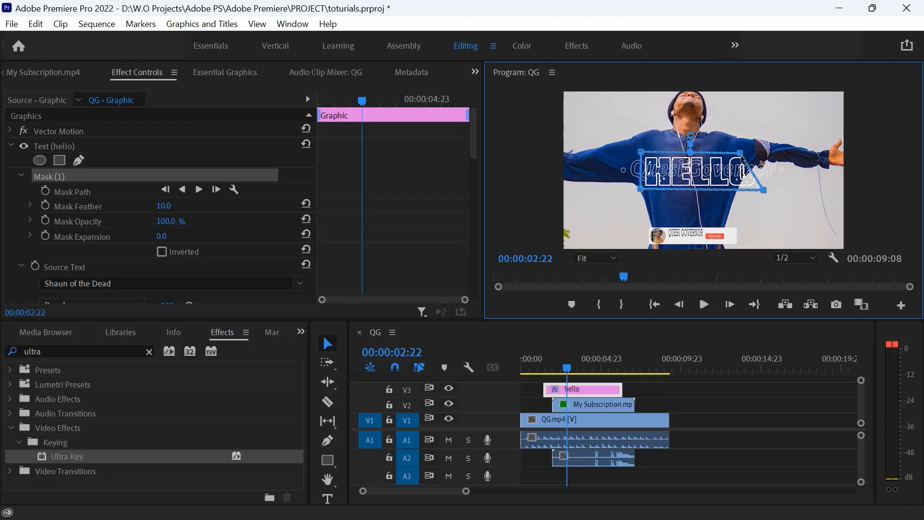
drag(742, 153, 762, 153)
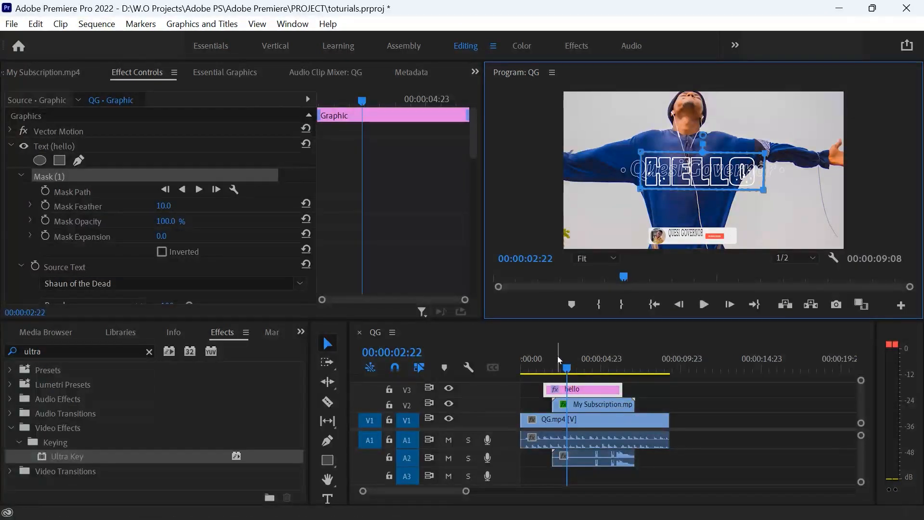
- Move the playhead to the start of the hello clip and collapse its Mask (1) and Source Text settings to expose Transform
drag(567, 368, 544, 370)
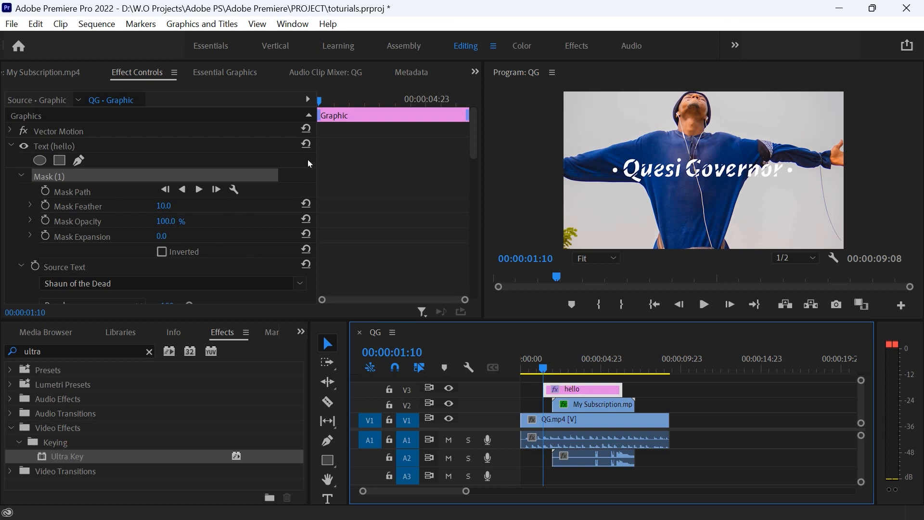
scroll(339, 183, down, 5)
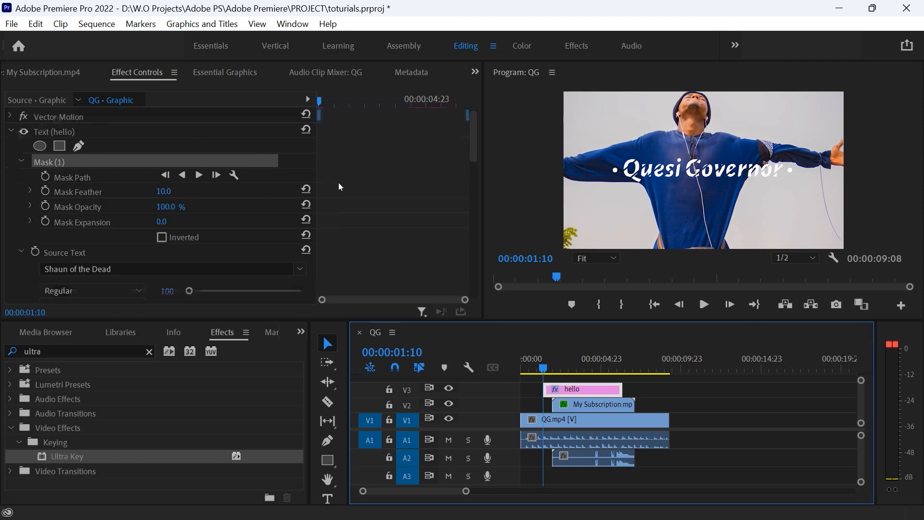
scroll(362, 188, up, 5)
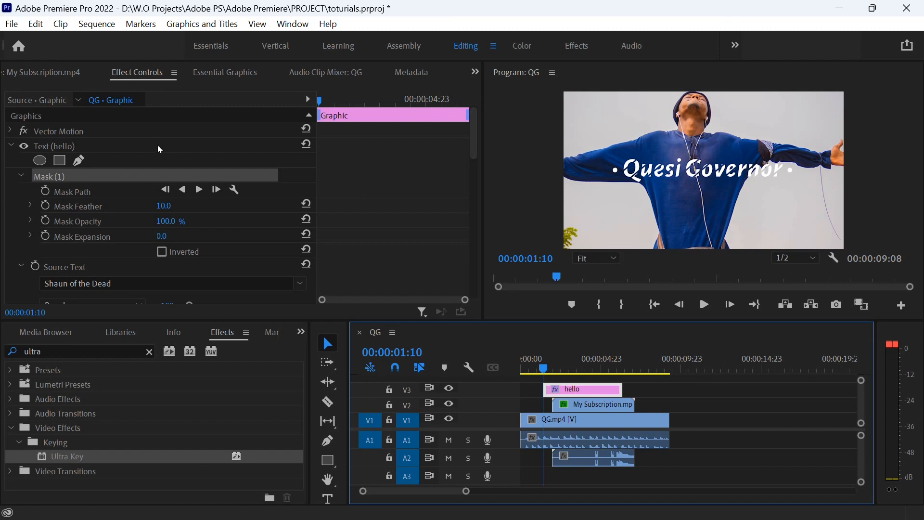
click(22, 176)
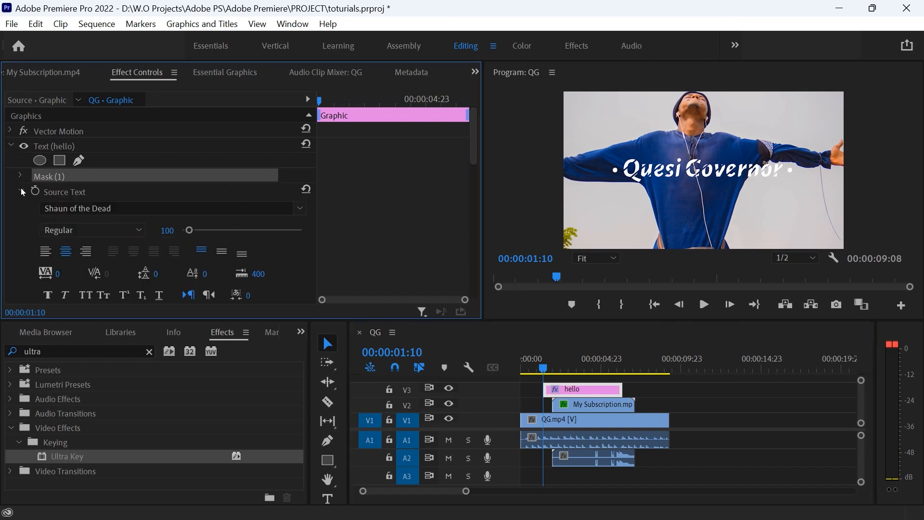
click(22, 190)
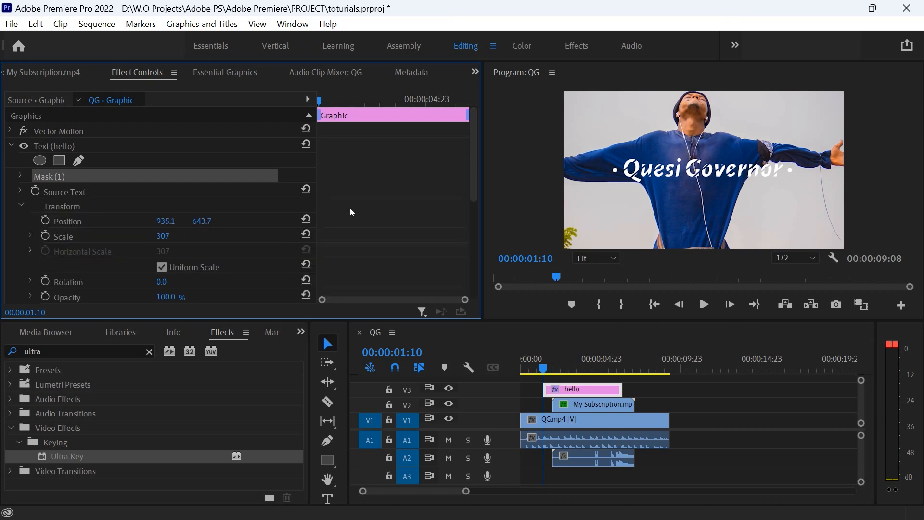
- Try shifting the masked hello text horizontally to an X position of 1027.1
scroll(421, 206, down, 2)
click(107, 193)
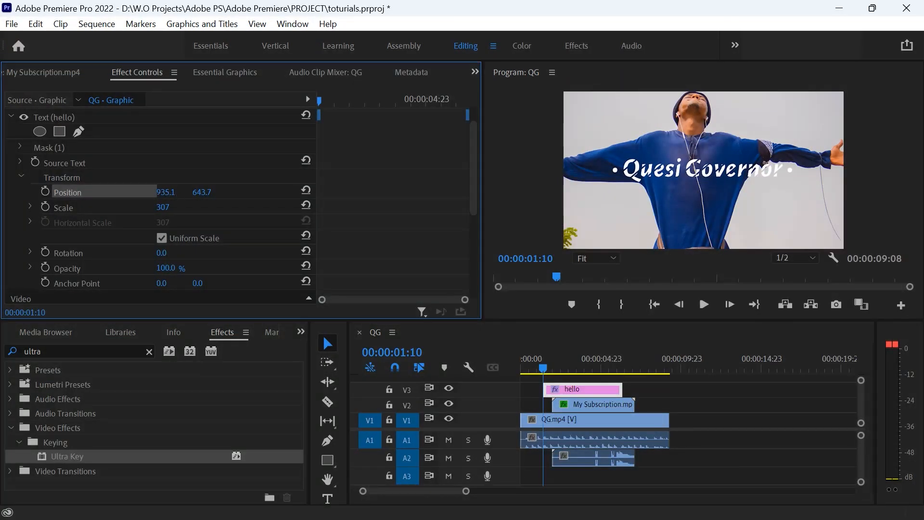
drag(166, 192, 199, 192)
- Delete Mask (1) from the hello text layer
scroll(88, 165, up, 2)
click(21, 176)
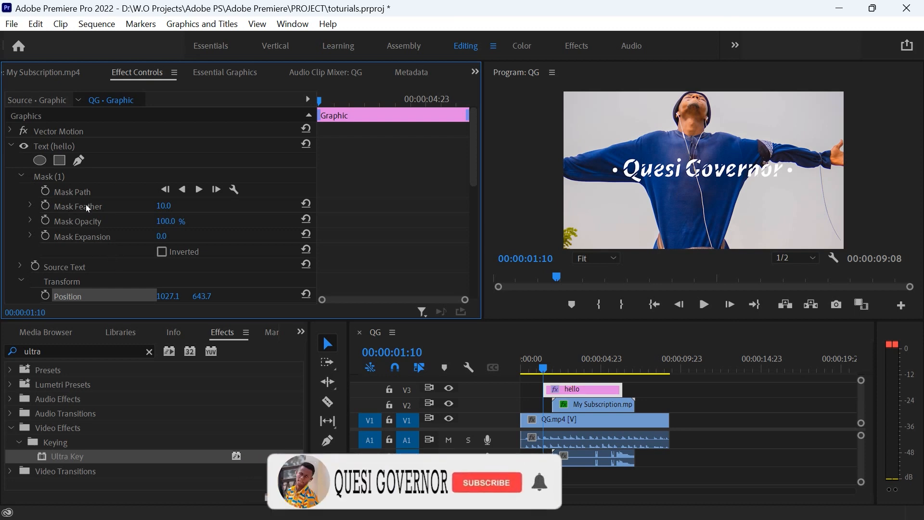
click(73, 176)
key(Delete)
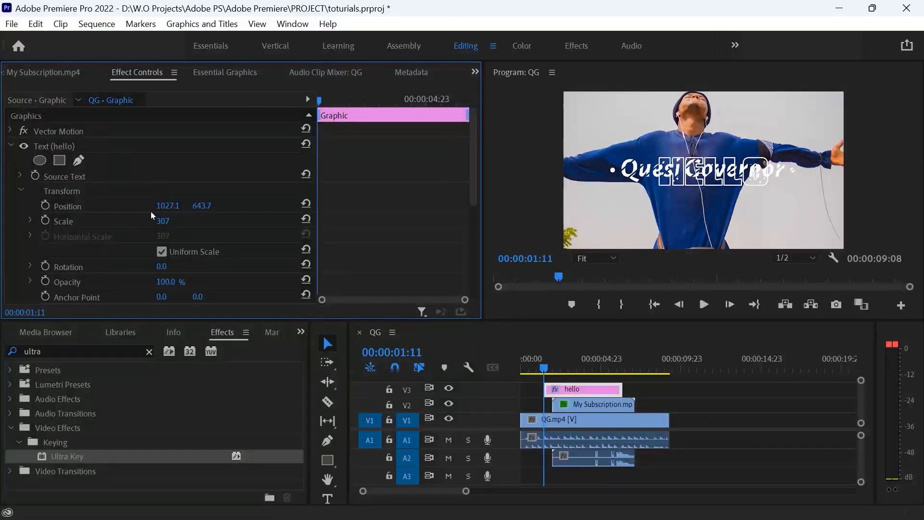
- At 00:00:01:11, enable Position keyframing for the hello text and set its X position to -486, outside the frame
drag(175, 207, 37, 207)
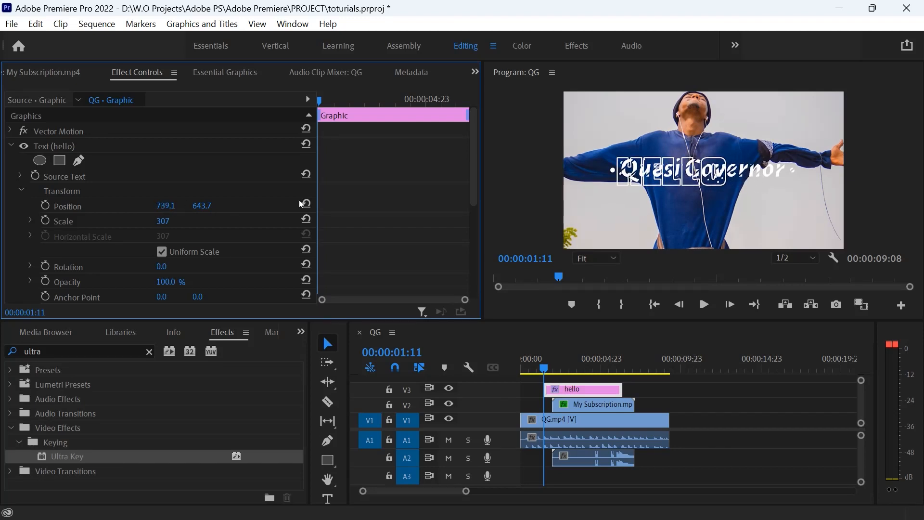
click(170, 207)
text(0)
key(Return)
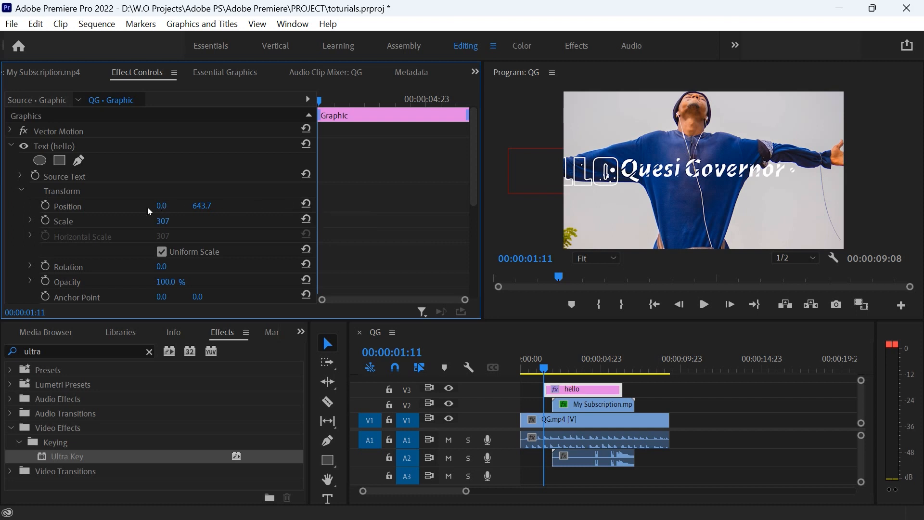
click(46, 206)
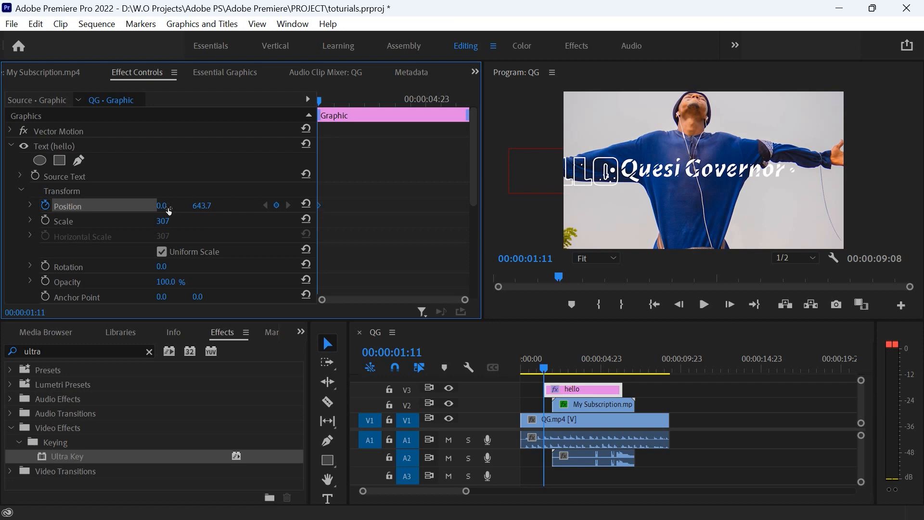
drag(169, 211, 62, 210)
drag(157, 210, 100, 210)
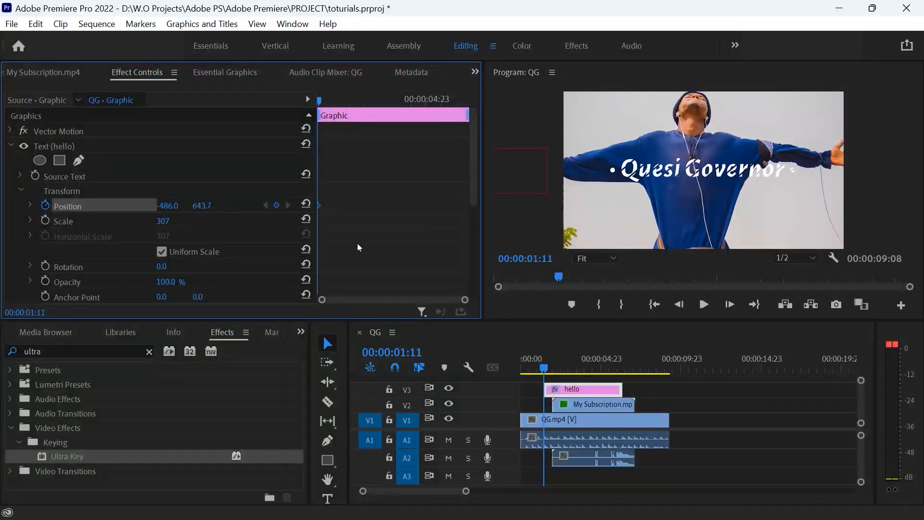
- At 00:00:03:11, add a second Position keyframe by setting the hello text's X position to 873, and save the project
key(space)
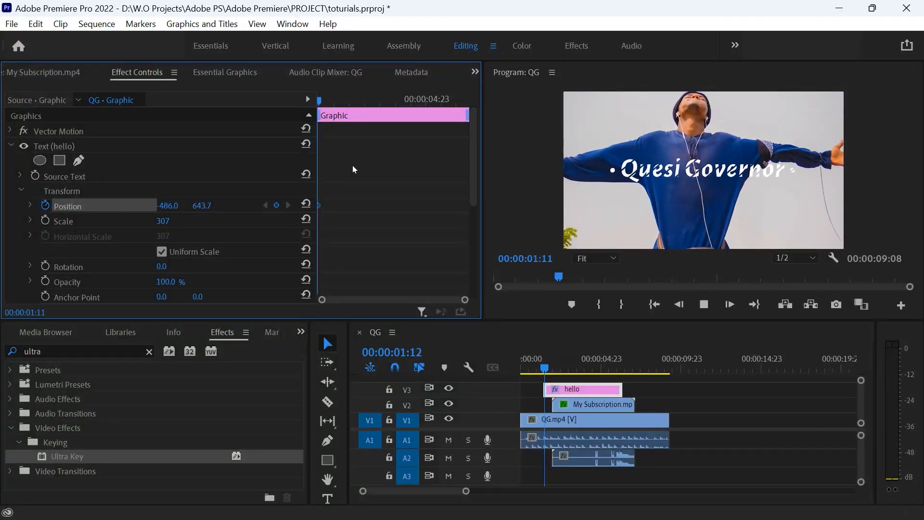
key(space)
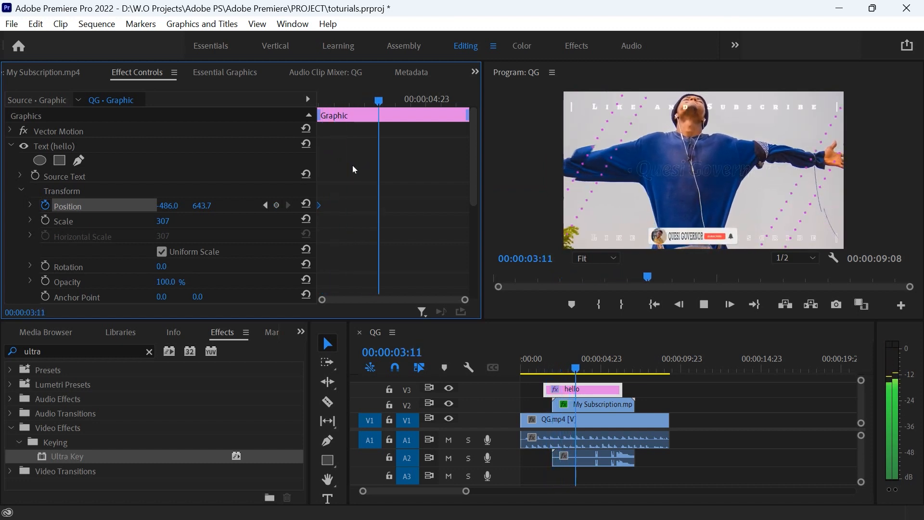
click(173, 204)
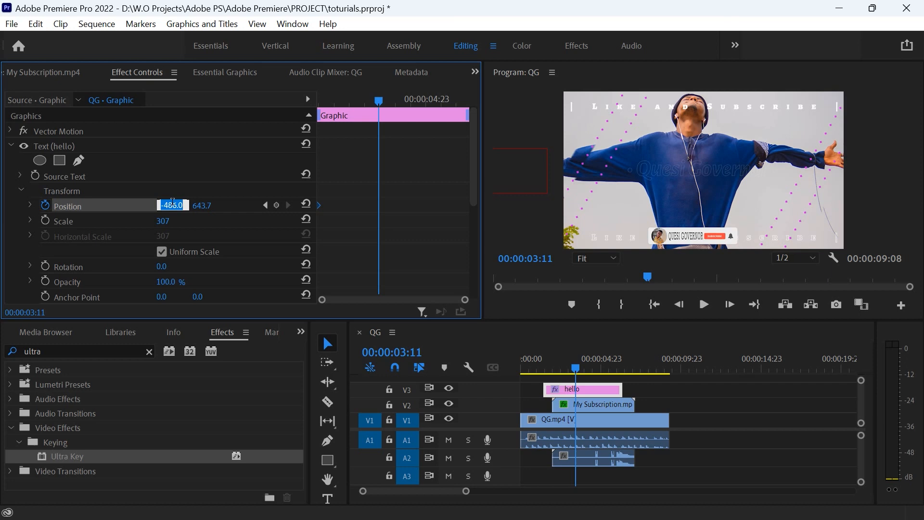
text(-)
key(BackSpace)
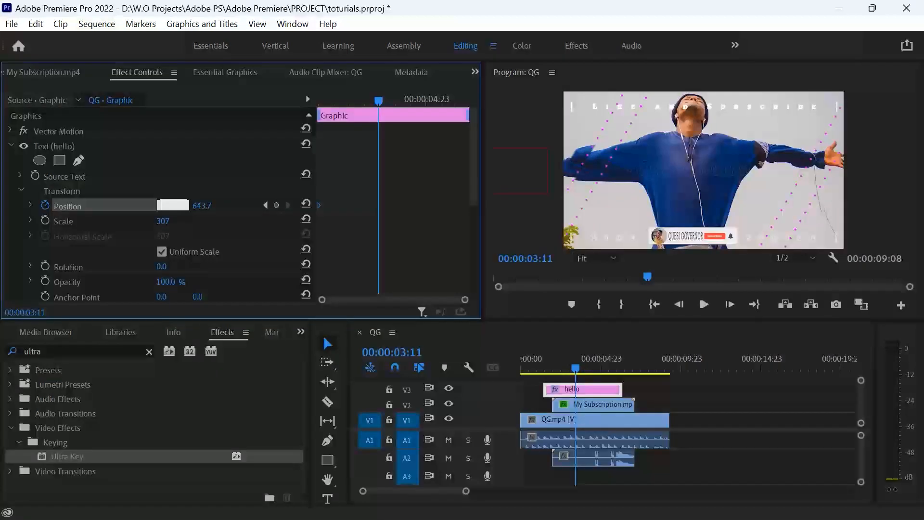
text(500)
key(Return)
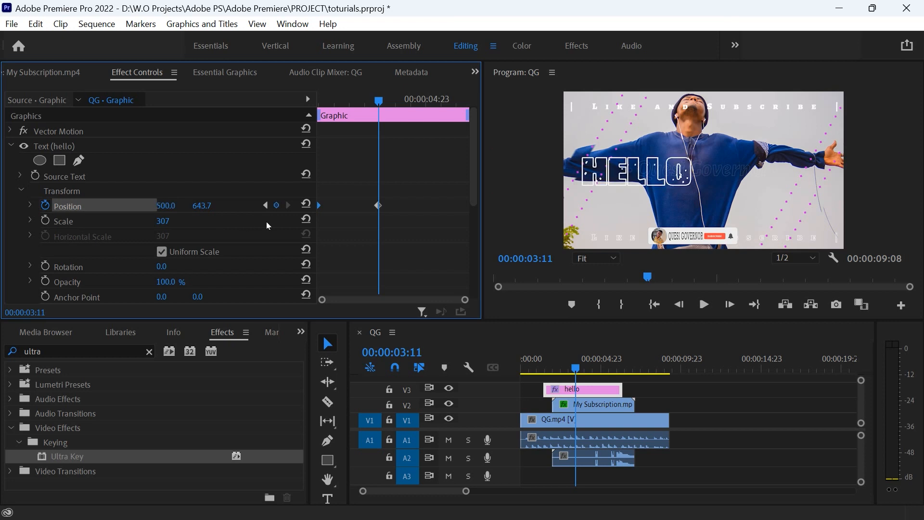
drag(166, 210, 225, 210)
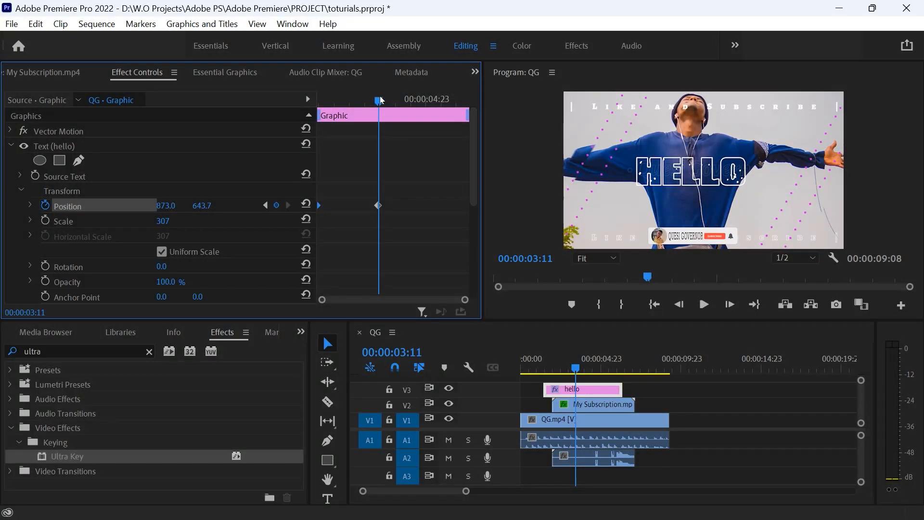
key(ctrl+s)
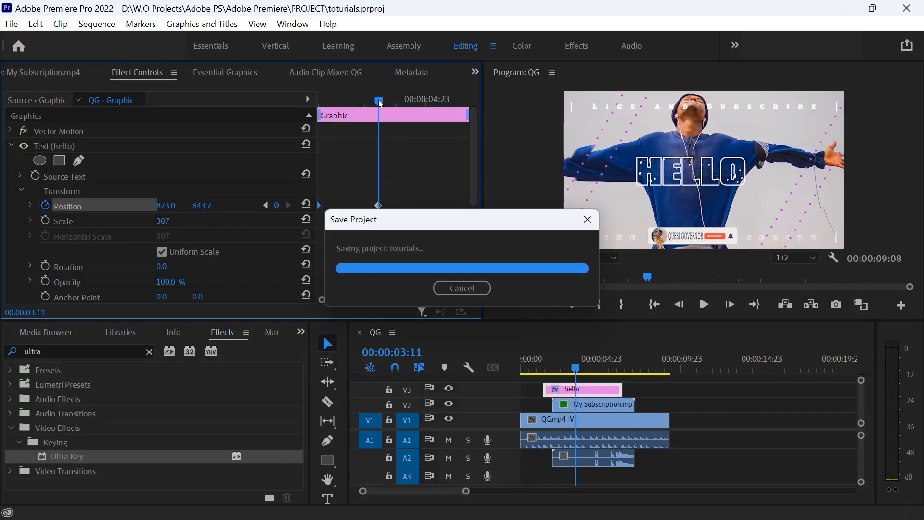
- Play back the hello text's slide-in animation from the start of its clip
drag(381, 102, 151, 114)
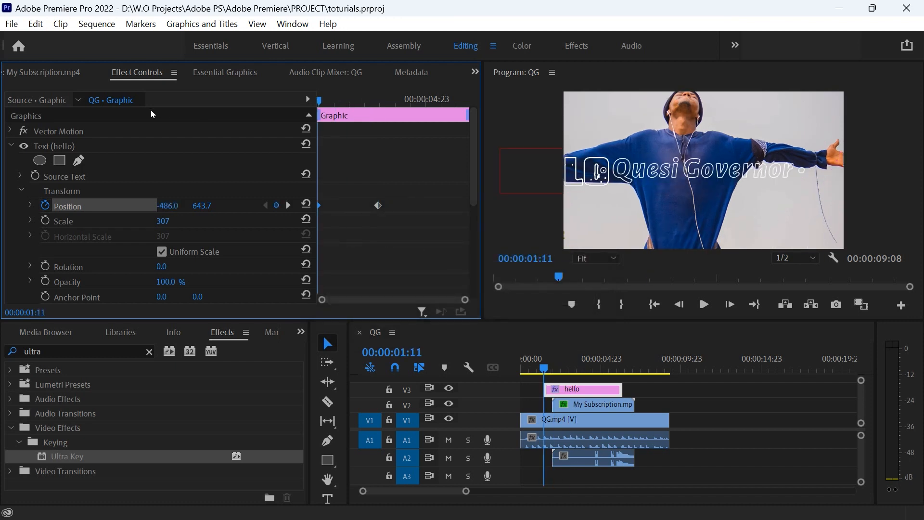
key(space)
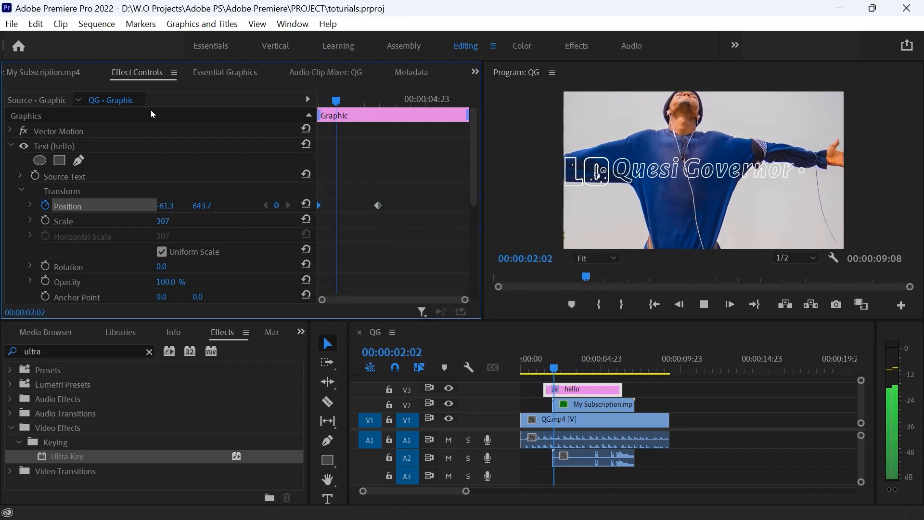
key(space)
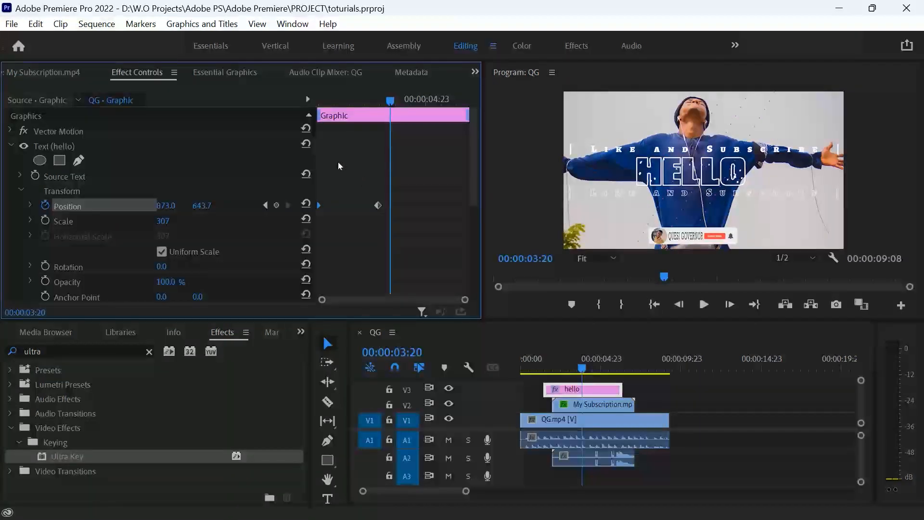
- Apply Ease Out to the hello text's first Position keyframe and Ease In to the second, using temporal interpolation
right_click(319, 206)
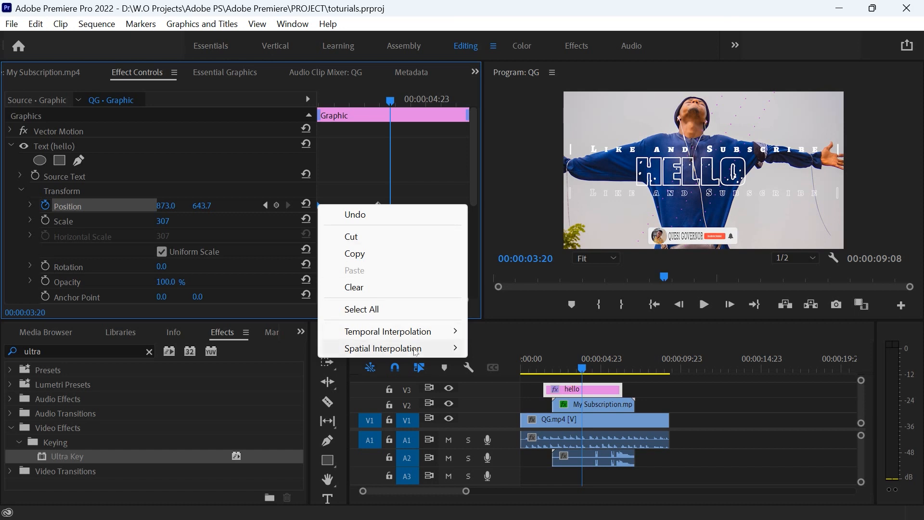
mouse_move(454, 333)
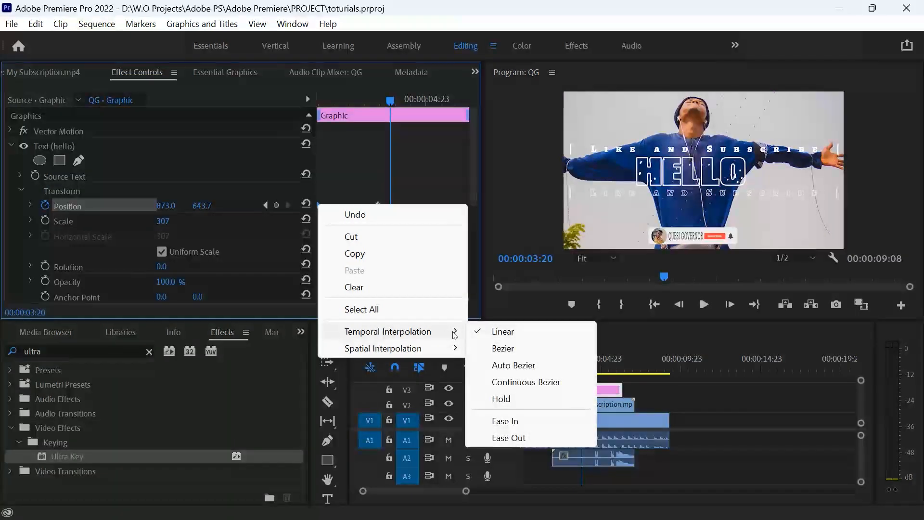
click(521, 439)
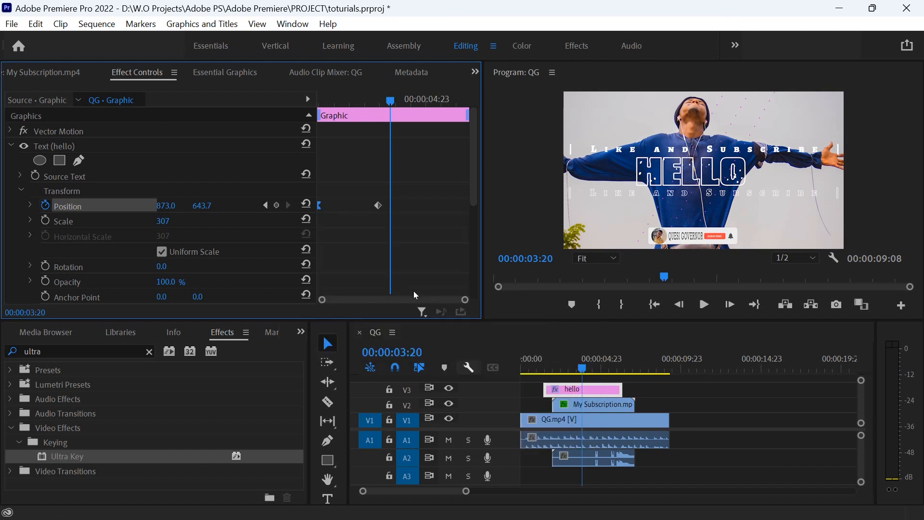
right_click(376, 203)
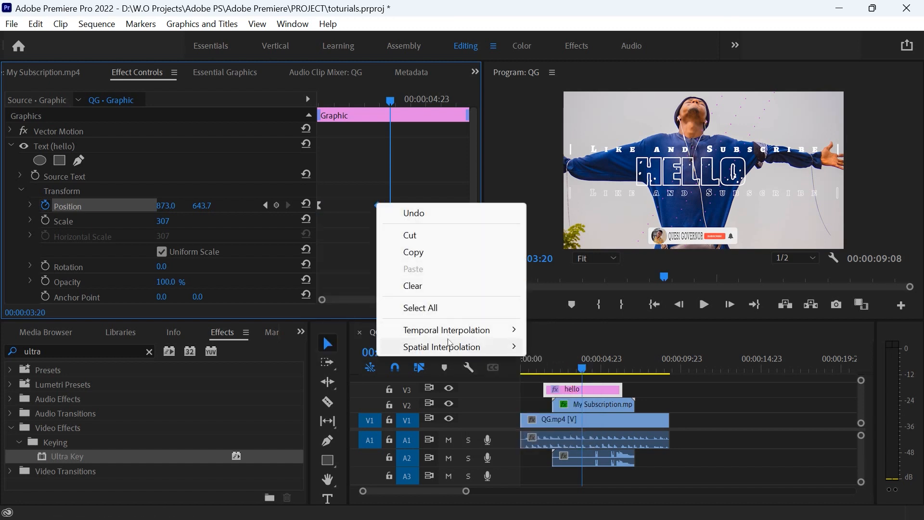
mouse_move(500, 330)
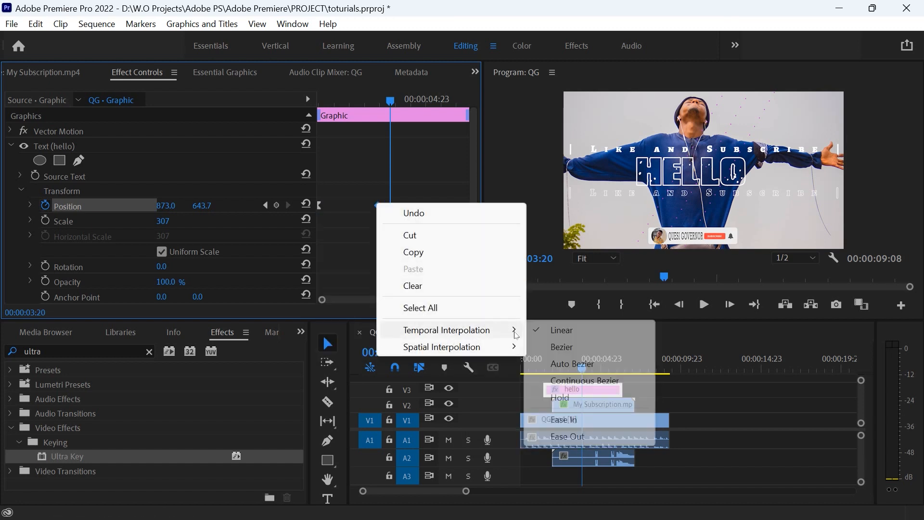
click(561, 420)
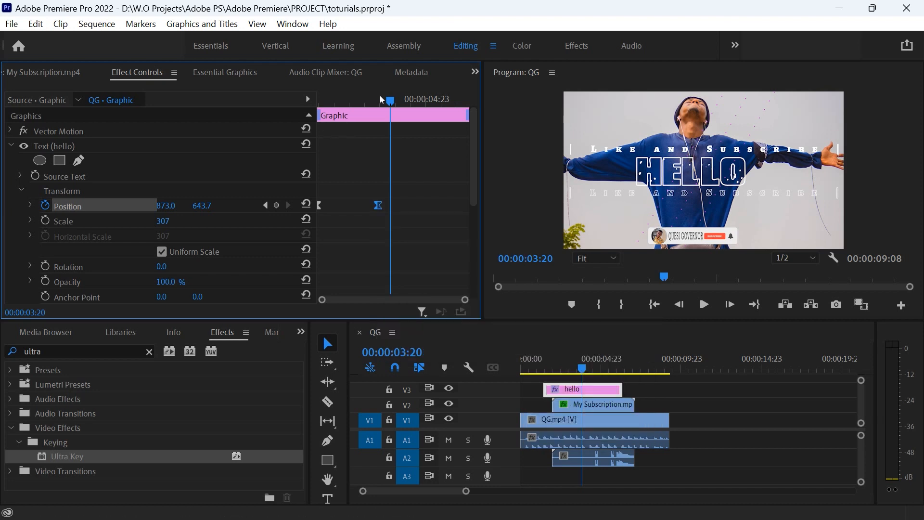
- Replay the hello text's slide-in from the clip start to check the eased motion
drag(395, 99, 235, 103)
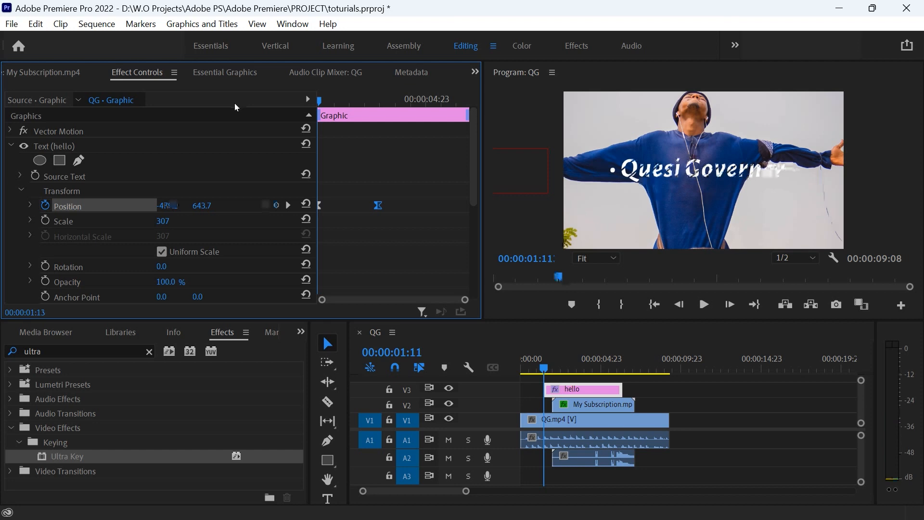
key(space)
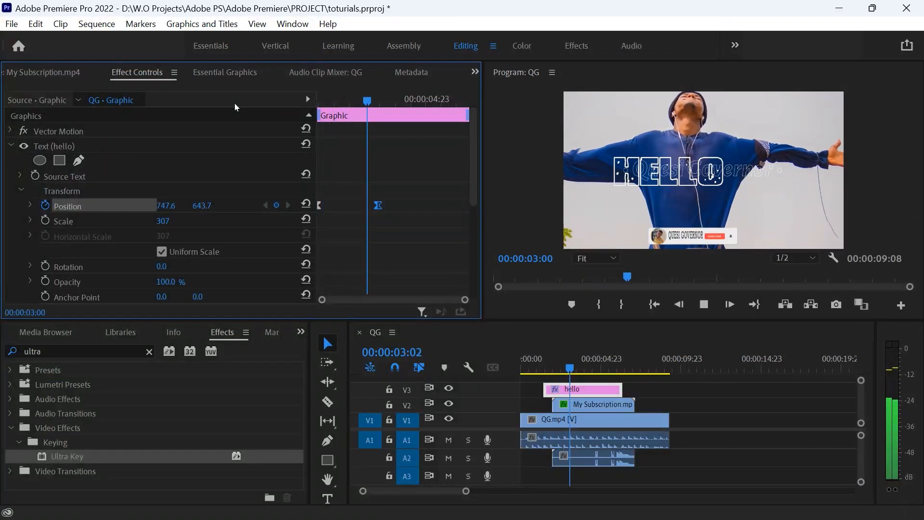
key(space)
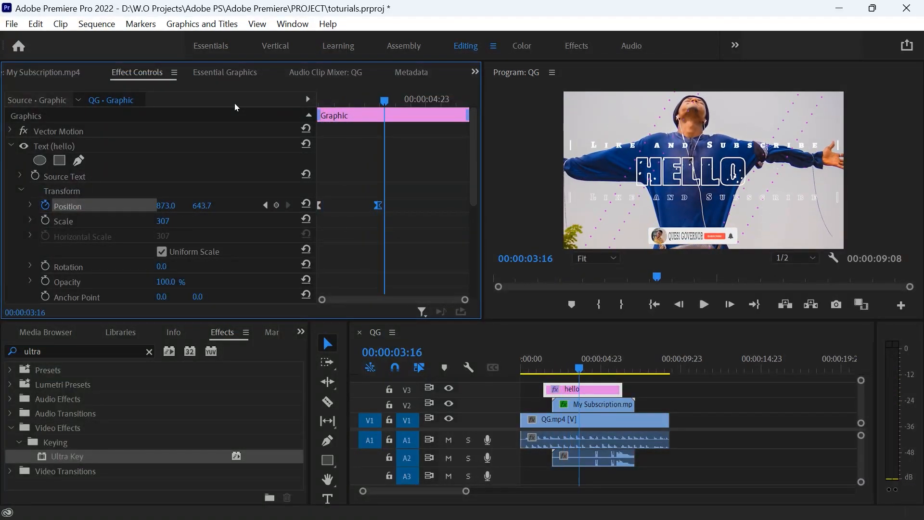
- Add a rectangular mask to the hello text and reshape its corners so it encloses the whole word
click(59, 160)
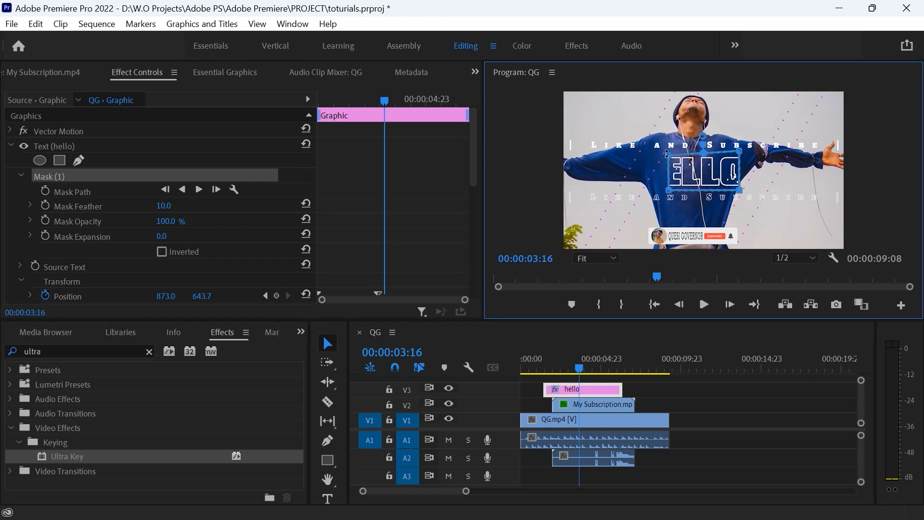
mouse_move(657, 159)
mouse_down()
mouse_move(621, 126)
mouse_move(669, 160)
mouse_up()
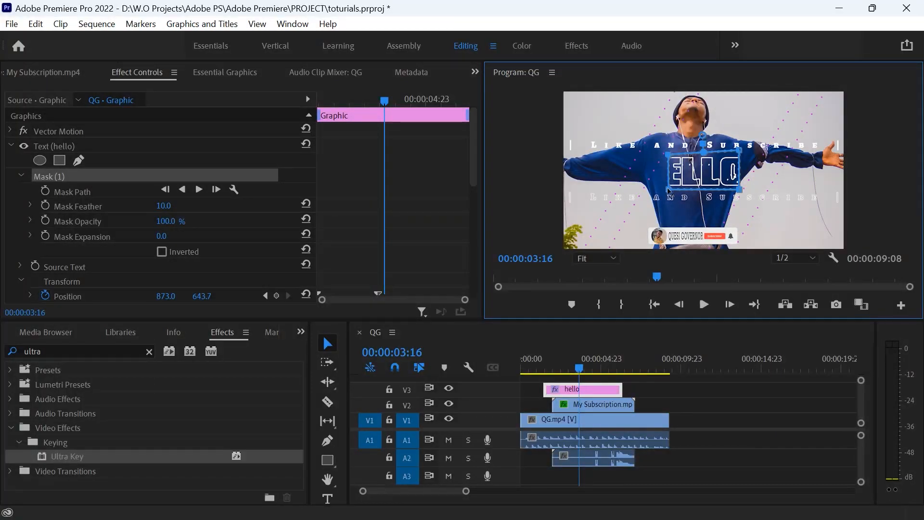
drag(671, 194, 631, 190)
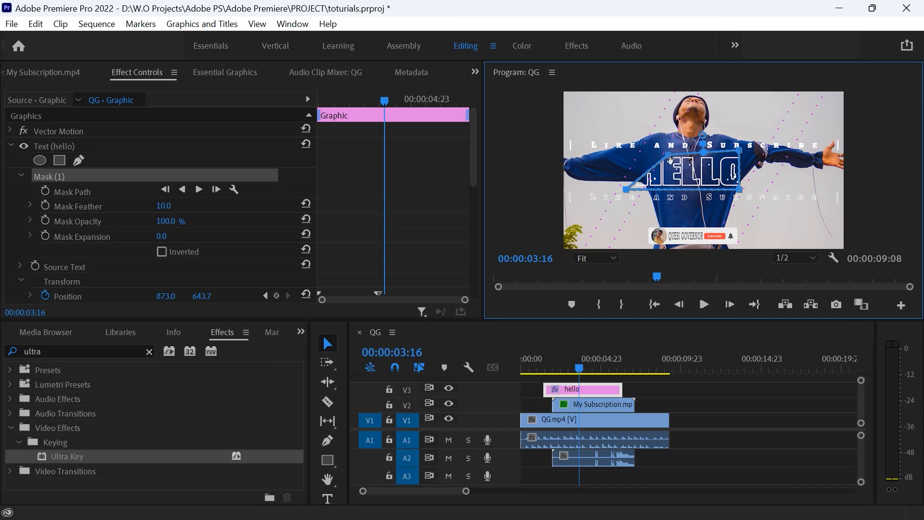
mouse_move(669, 160)
mouse_down()
mouse_move(636, 157)
mouse_move(672, 149)
mouse_move(681, 160)
mouse_up()
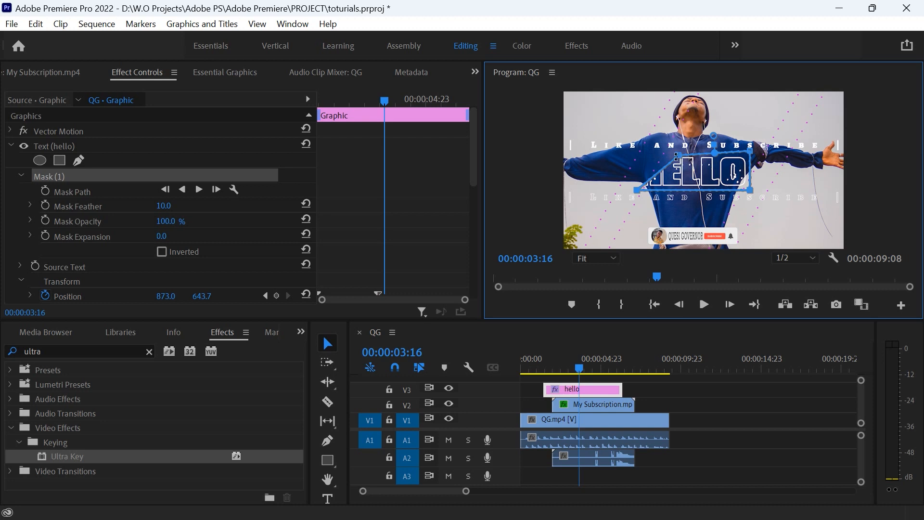
drag(681, 156, 630, 151)
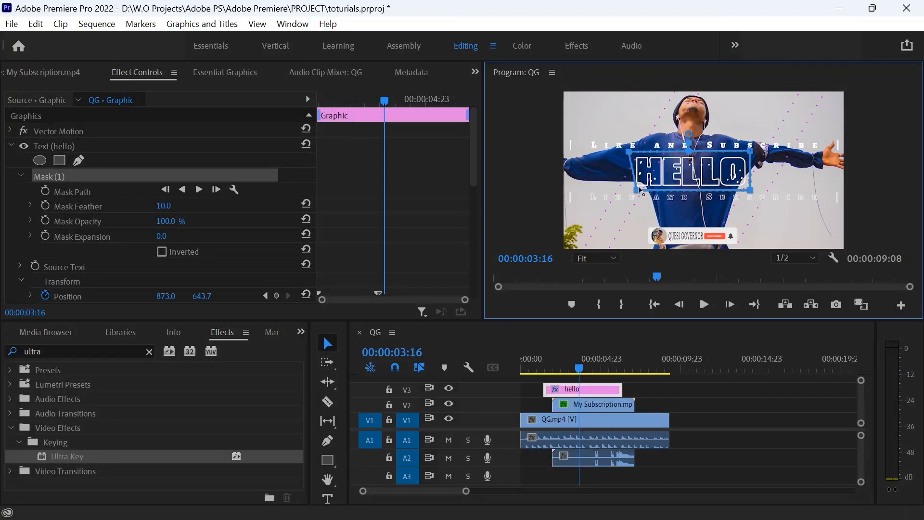
drag(635, 191, 628, 191)
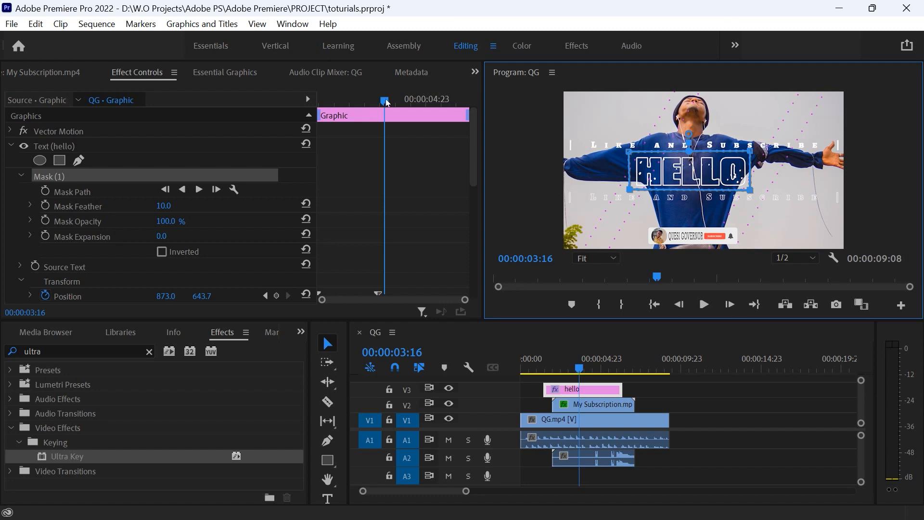
- Play back the masked hello text's slide-in twice from its clip start and park the playhead at 00:00:04:06
drag(384, 100, 255, 103)
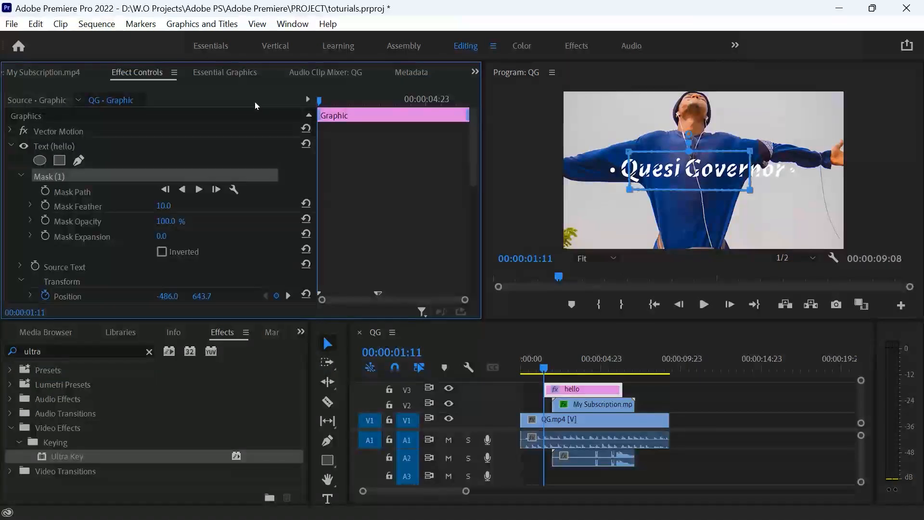
key(space)
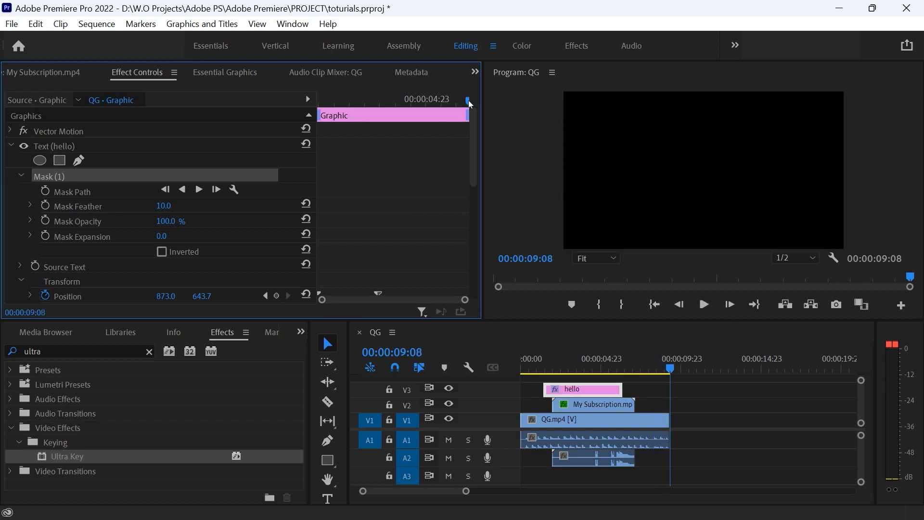
drag(469, 100, 332, 103)
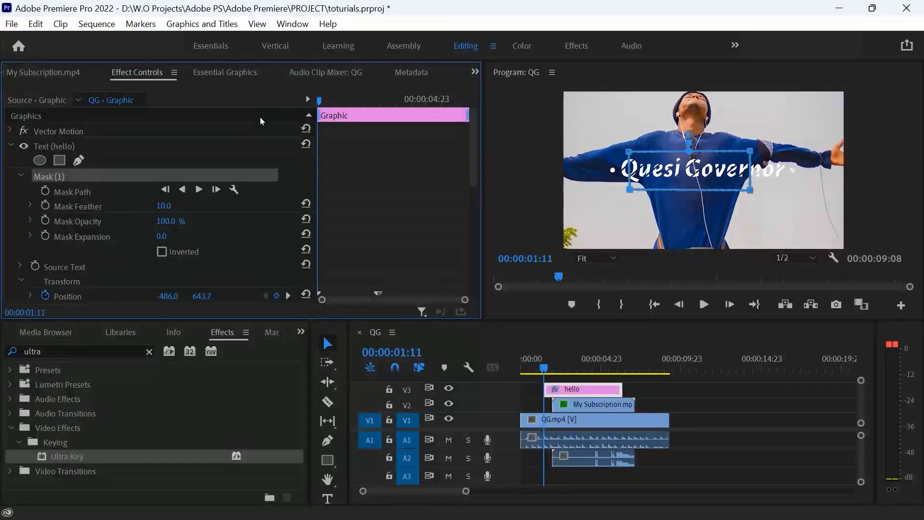
key(space)
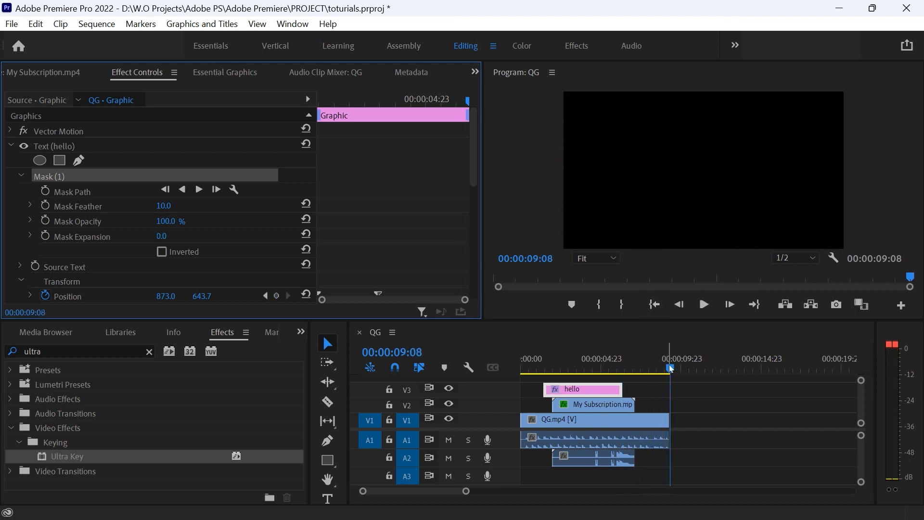
click(602, 370)
click(588, 371)
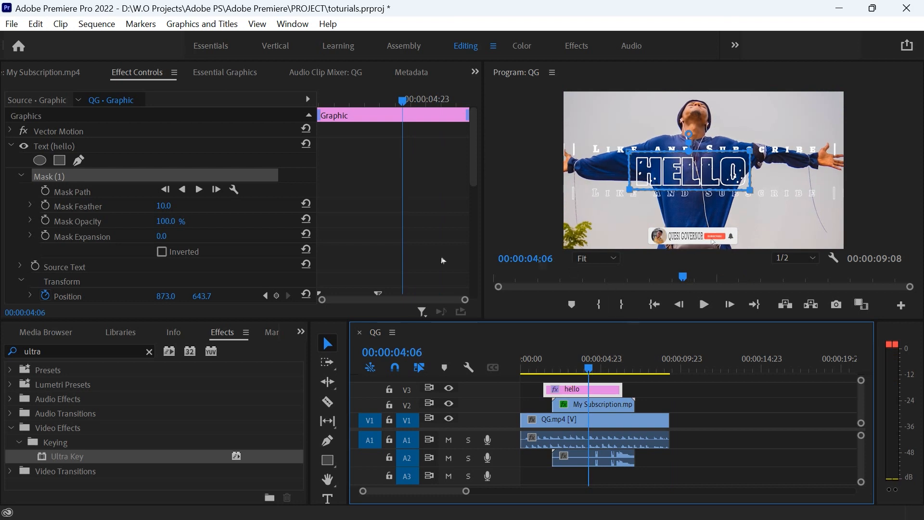
- Save the project and move the hello text down to a Y position of 648.7 at 00:00:04:06
click(572, 422)
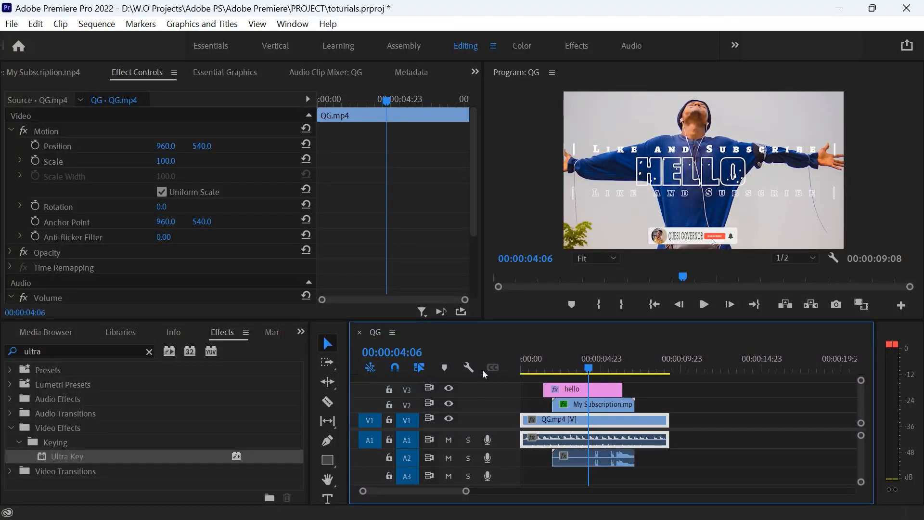
key(ctrl+s)
click(688, 170)
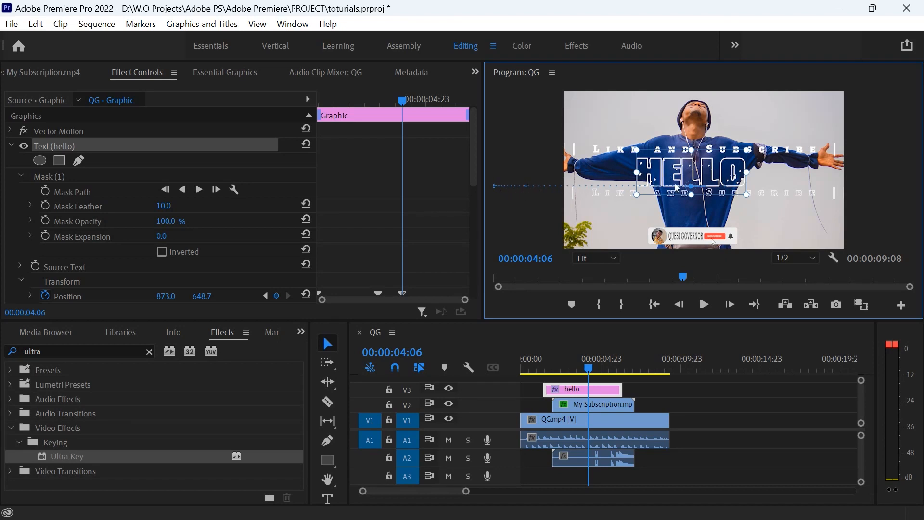
click(872, 186)
click(366, 177)
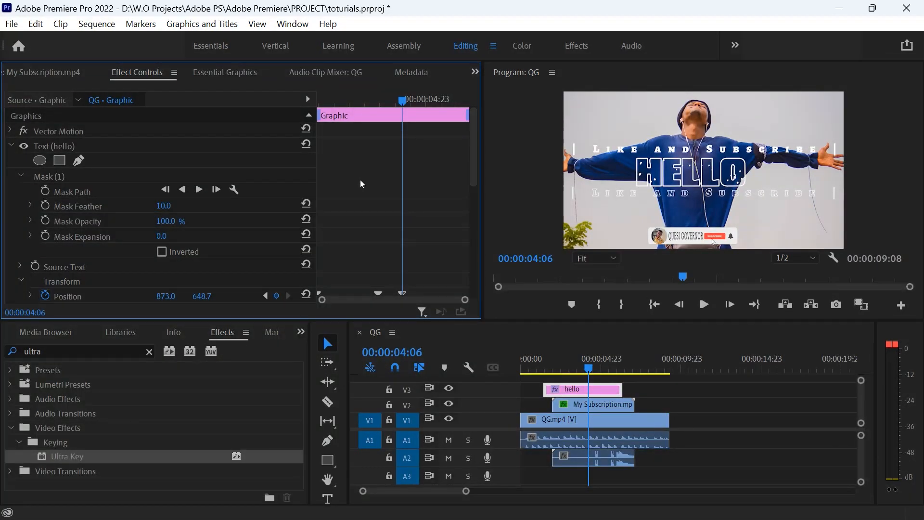
- View the Effect Controls, Program Monitor, Timeline and Effects panels maximized one after another, restoring each to its normal size
key(grave)
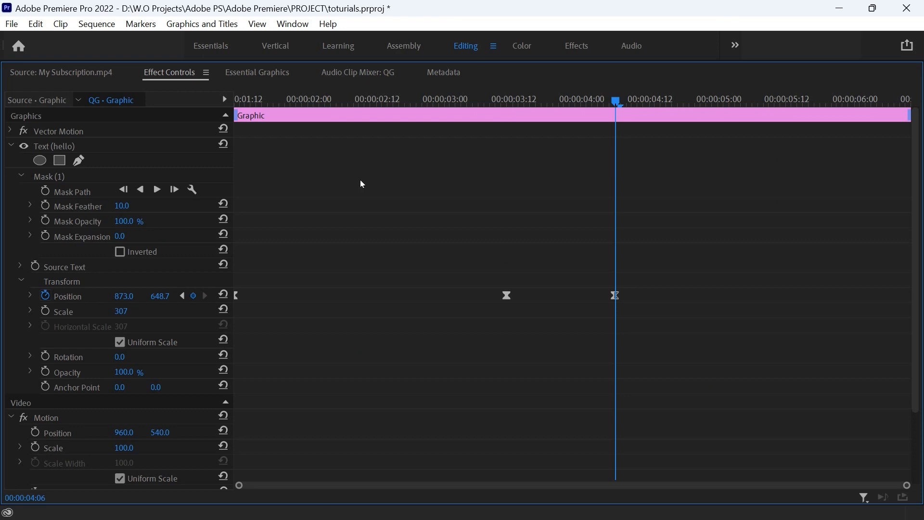
key(grave)
click(864, 133)
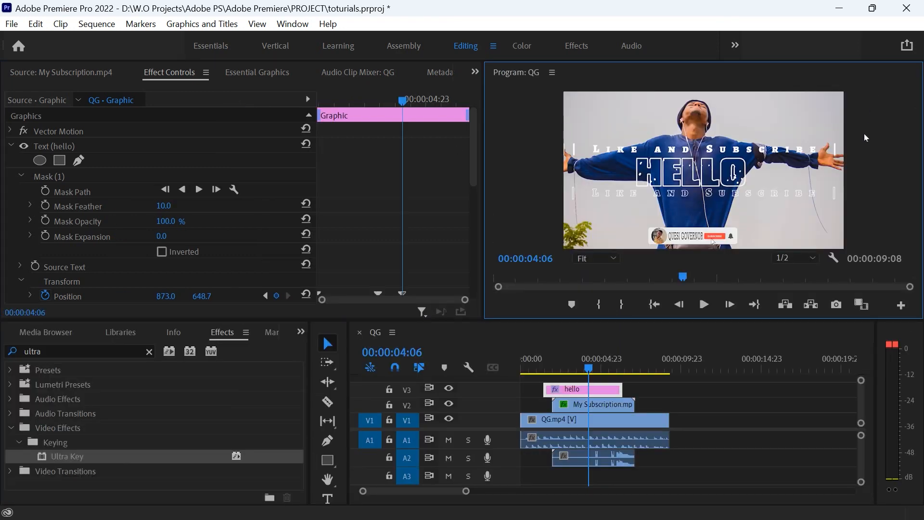
key(grave)
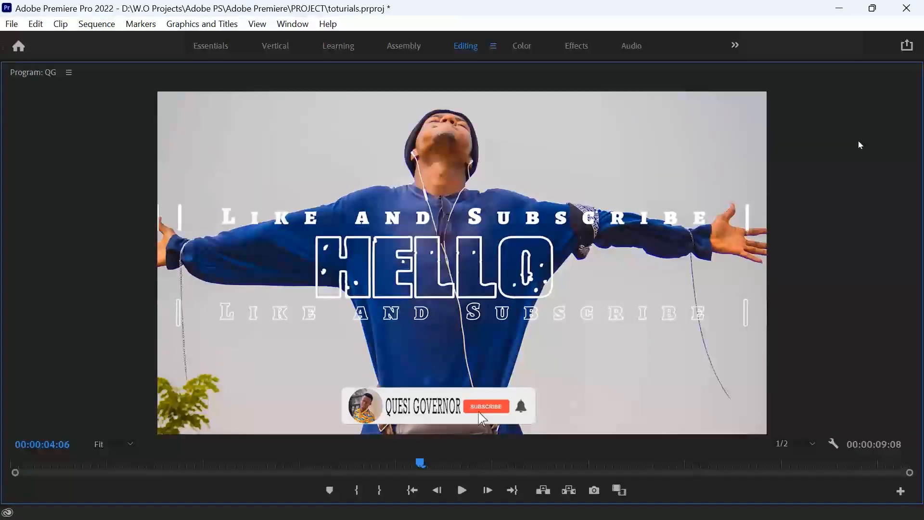
key(grave)
click(701, 429)
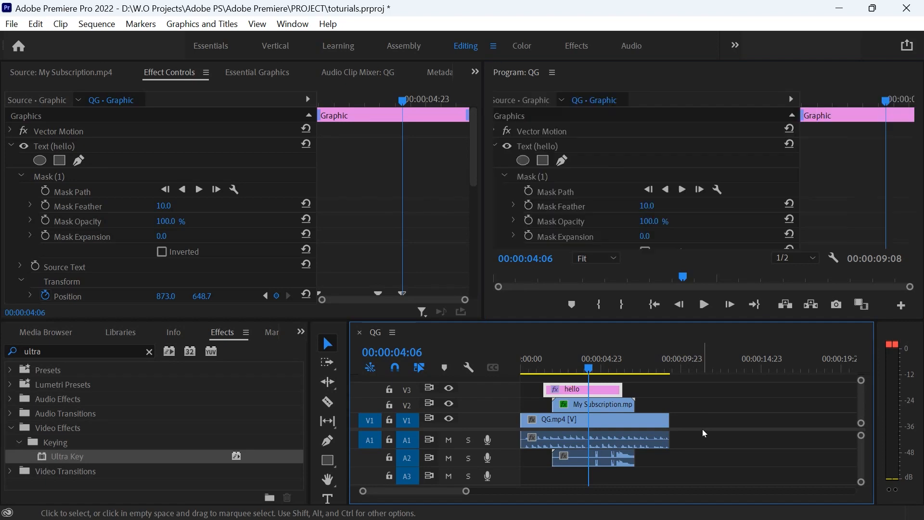
key(grave)
key(grave)
click(235, 408)
key(grave)
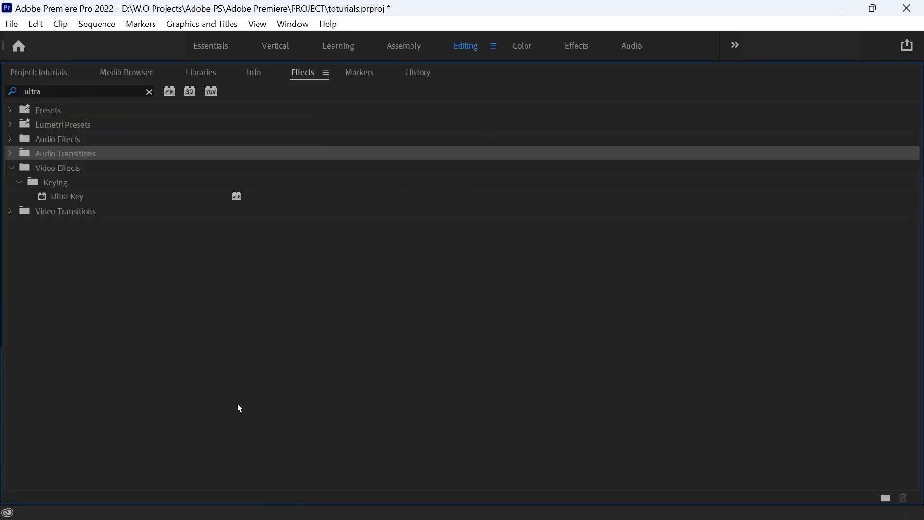
key(grave)
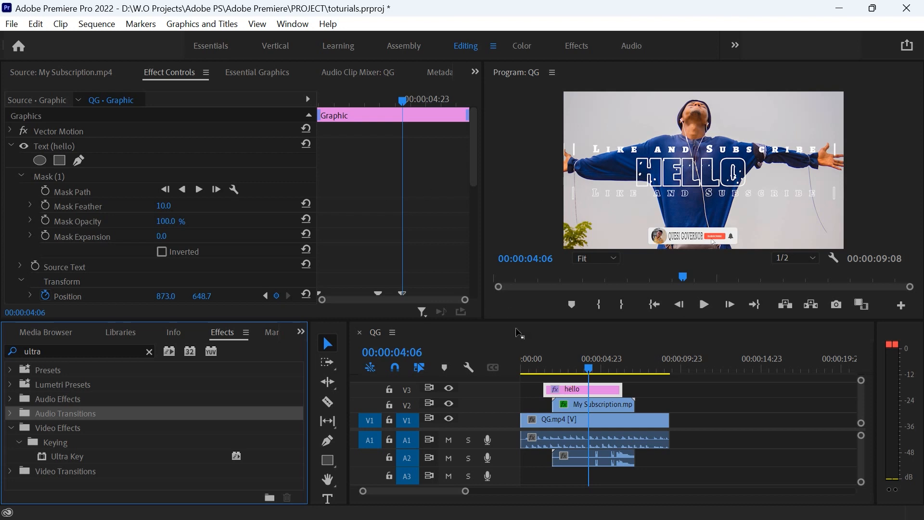
- Hide the output of video tracks V3 and V2, and play the QG.mp4 clip from 00:00:04:06
click(448, 391)
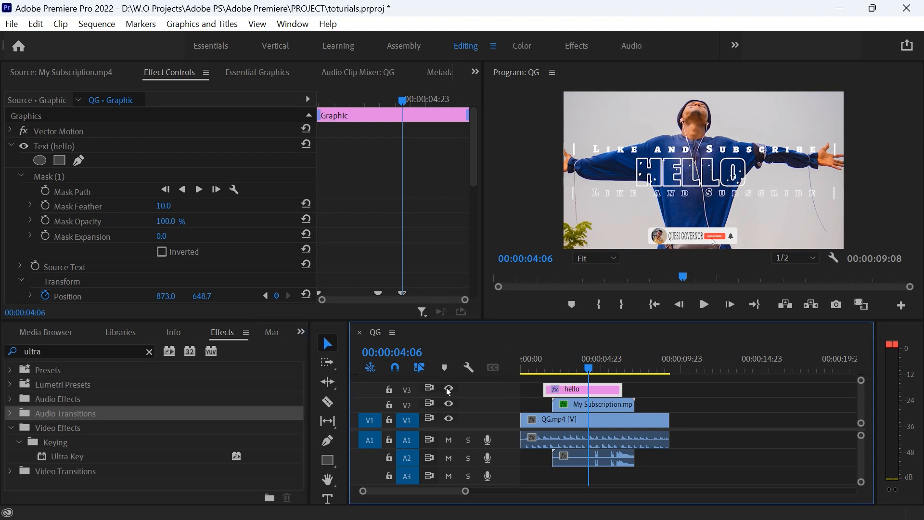
click(448, 390)
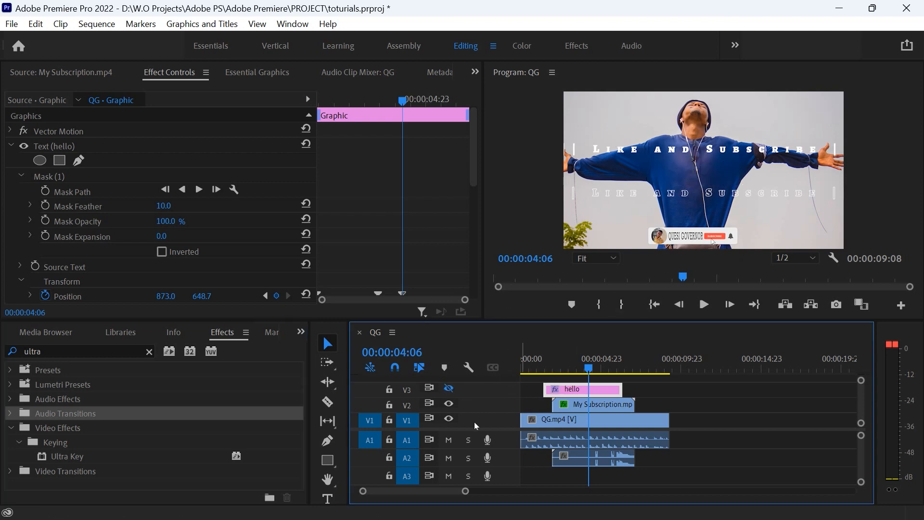
click(448, 403)
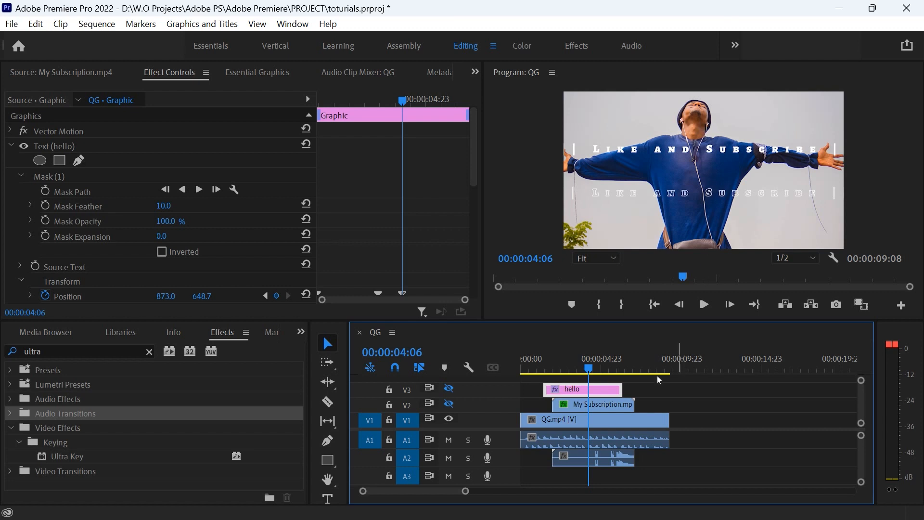
click(631, 423)
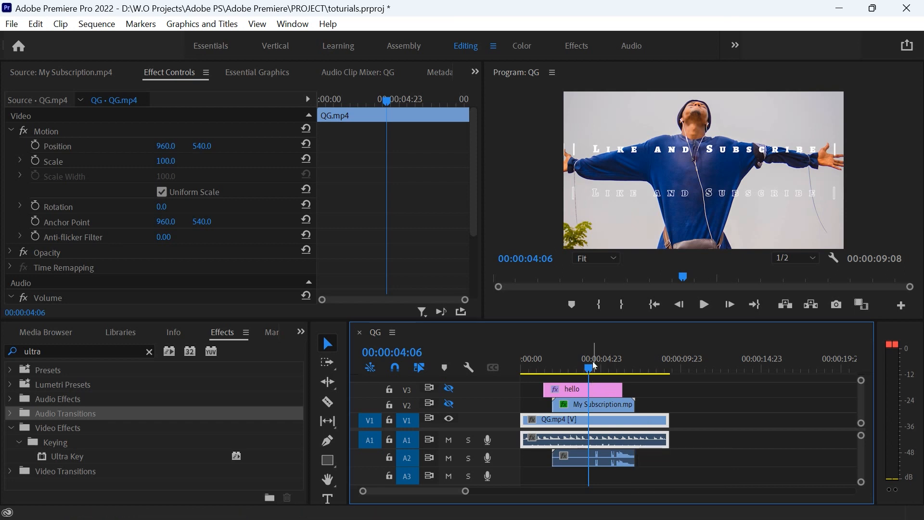
key(space)
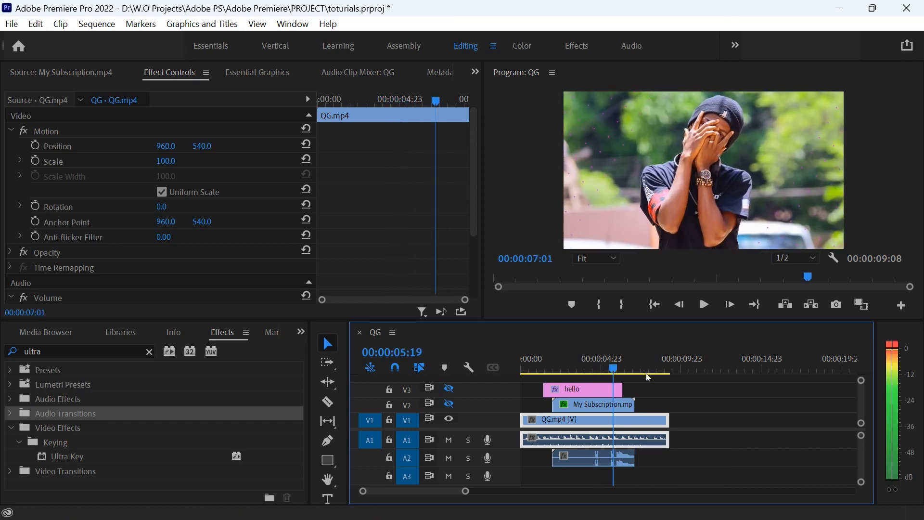
- Try pasting a copy of the QG.mp4 clip at 00:00:09:21, and undo the paste
click(681, 369)
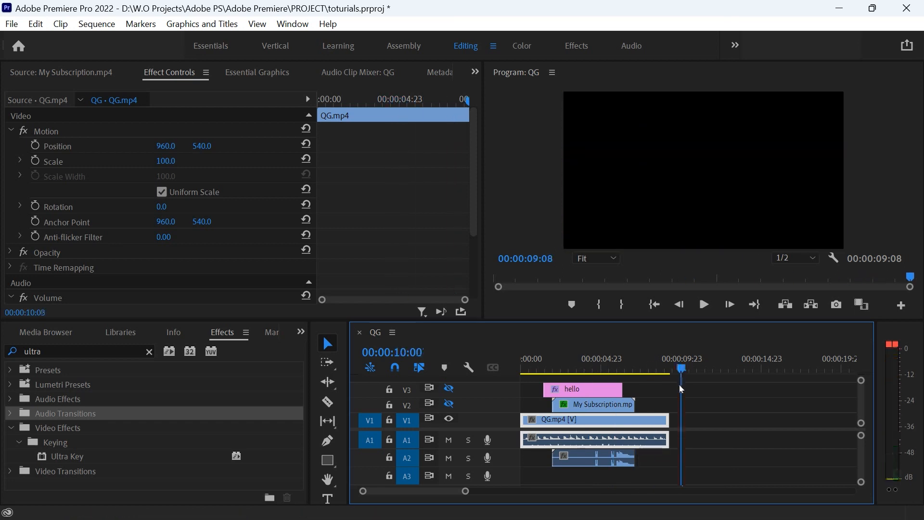
key(Left)
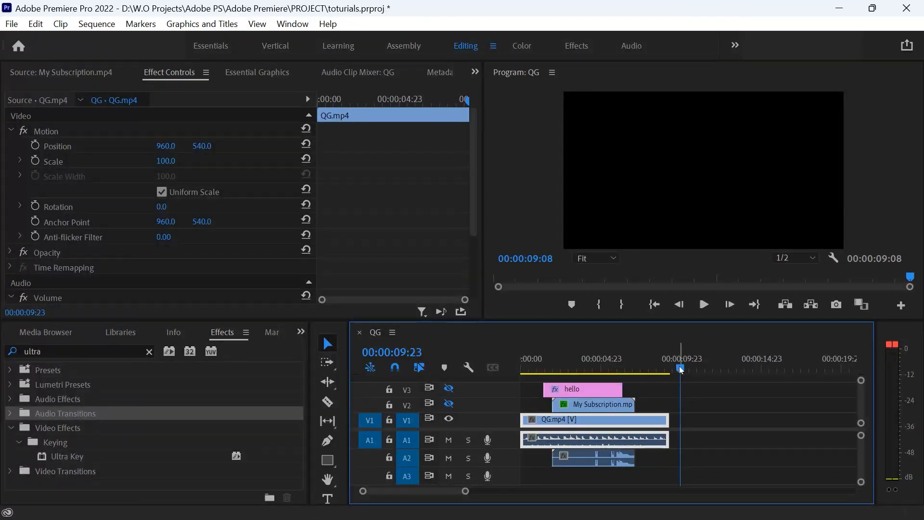
drag(681, 370, 680, 370)
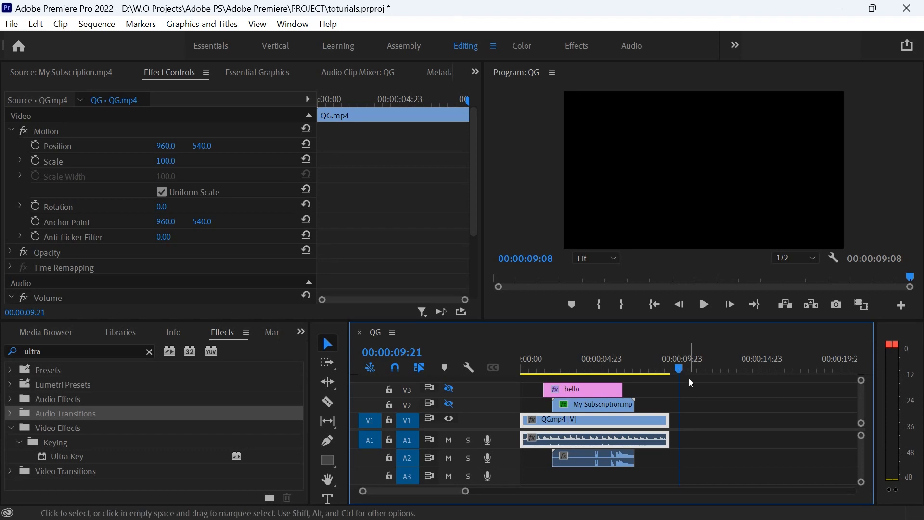
key(ctrl+v)
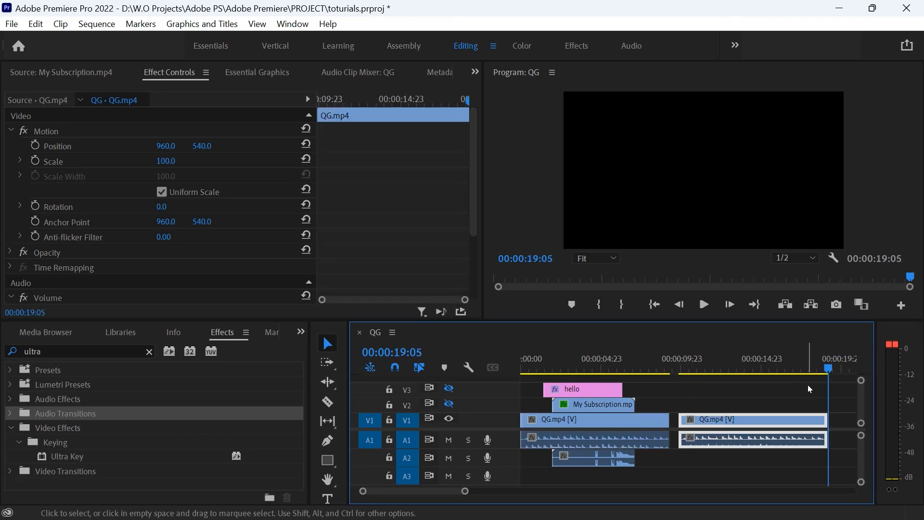
key(ctrl+z)
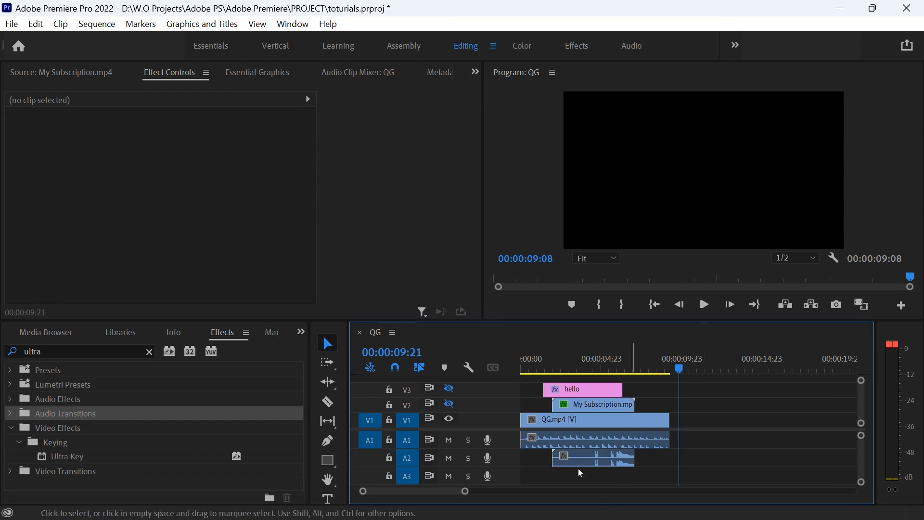
- Duplicate the QG.mp4 clip to start at 00:00:09:21 and move the duplicate's video up to track V2
click(594, 429)
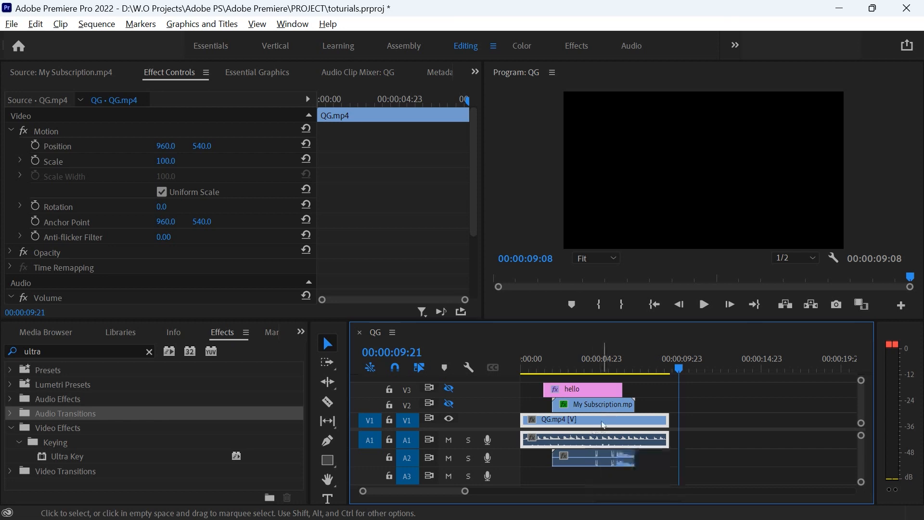
drag(603, 419, 773, 426)
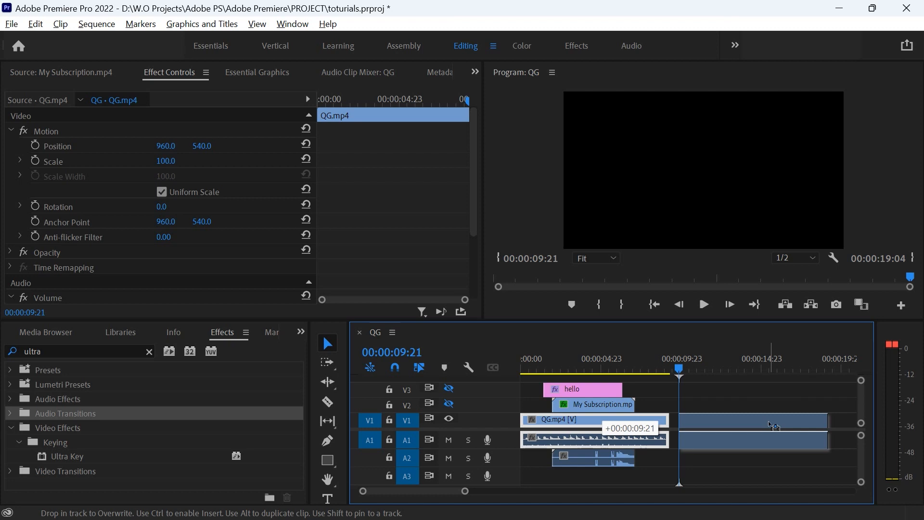
drag(768, 421, 766, 422)
drag(770, 424, 770, 424)
drag(772, 426, 770, 426)
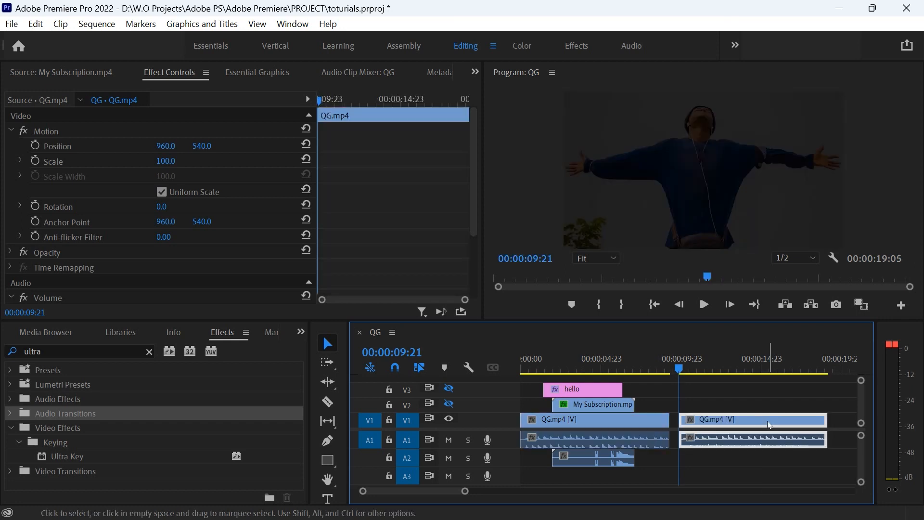
drag(768, 422, 766, 411)
- Delete the My Subscription.mp4 clip and the hello text clip from the timeline
click(601, 406)
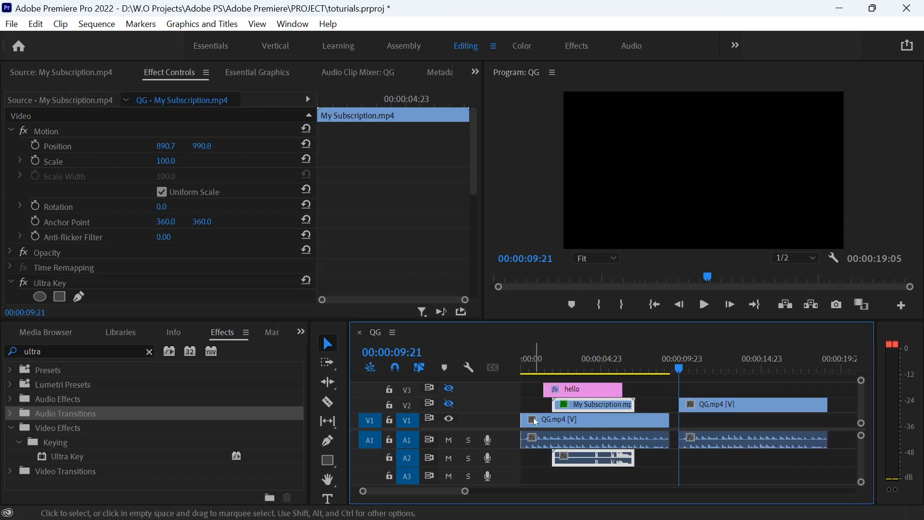
key(Delete)
click(575, 391)
key(Delete)
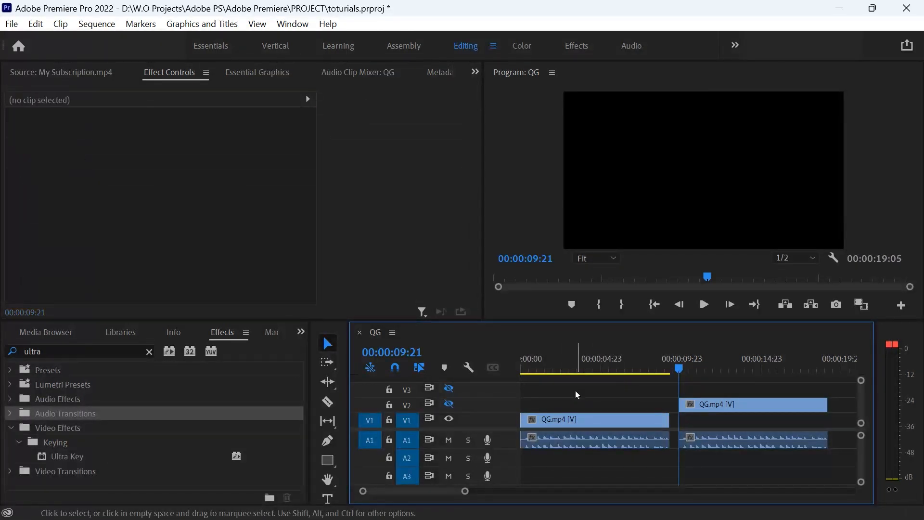
- Move the duplicate QG.mp4 clip earlier so it overlaps the first clip, with its audio on track A2
mouse_move(752, 401)
mouse_down()
mouse_move(663, 400)
mouse_move(754, 403)
mouse_up()
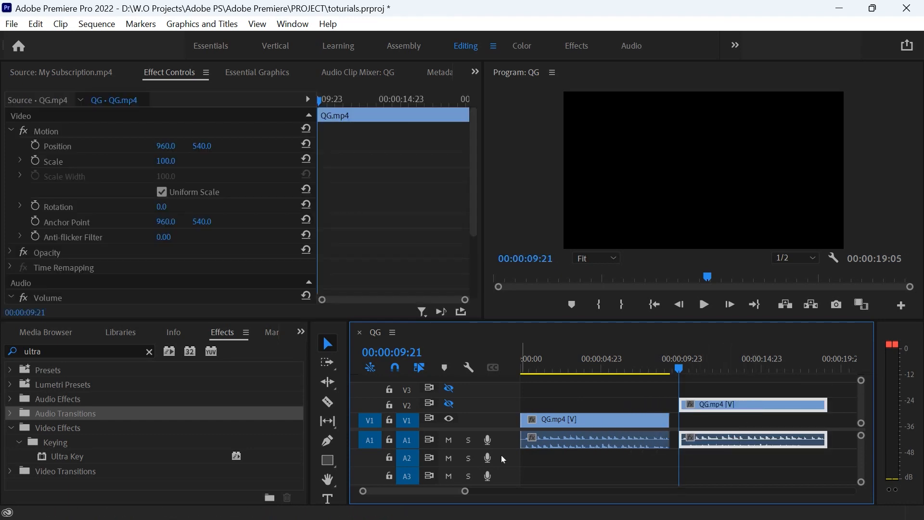
drag(728, 439, 620, 465)
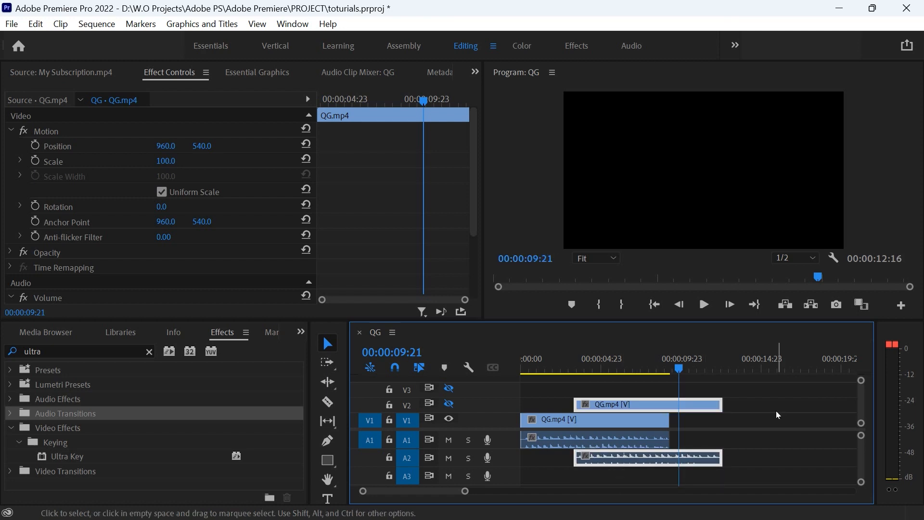
- Play the sequence from the start, stop at 00:00:01:08 and save the project
key(Home)
key(space)
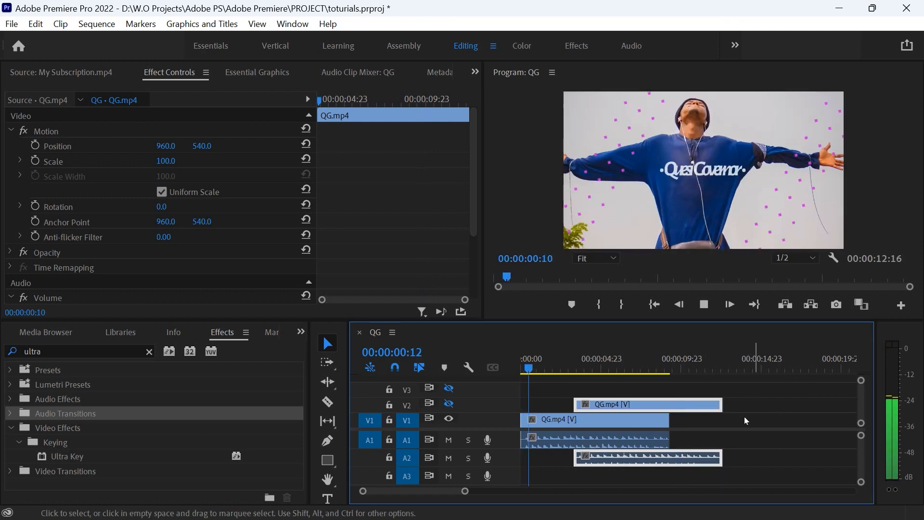
key(Home)
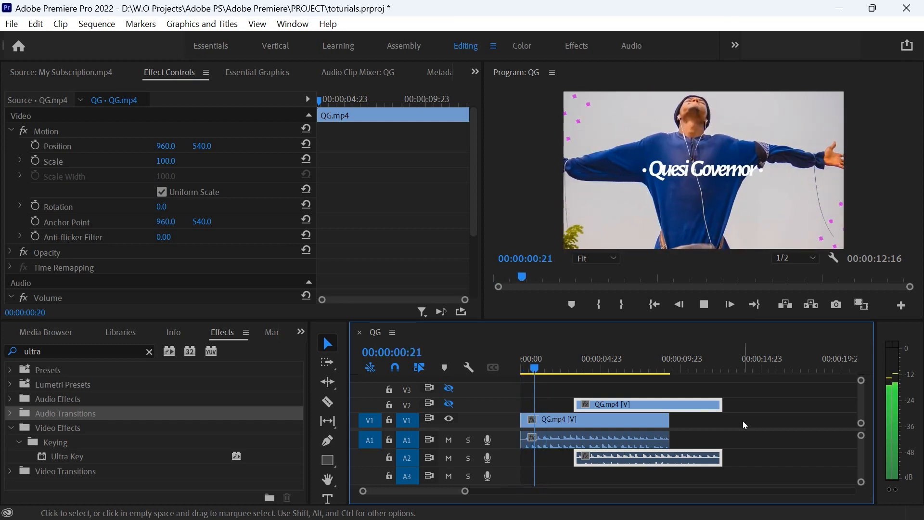
key(space)
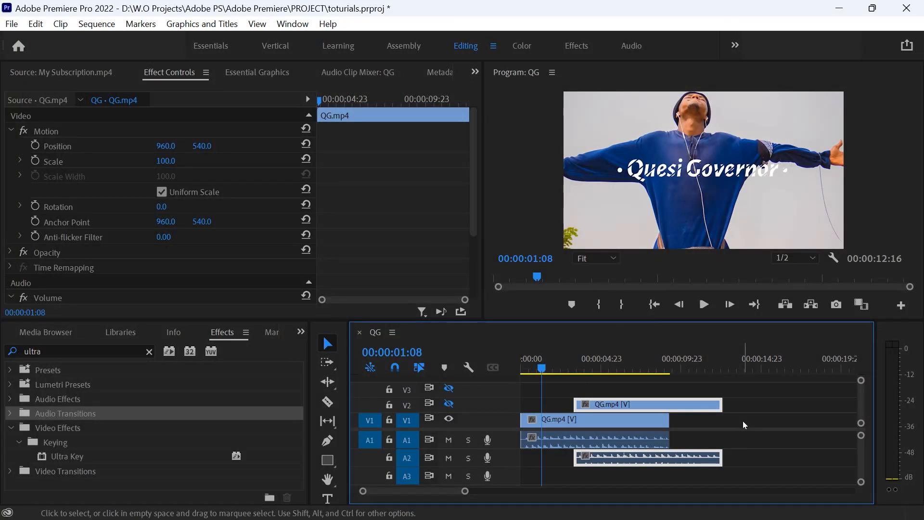
key(ctrl+s)
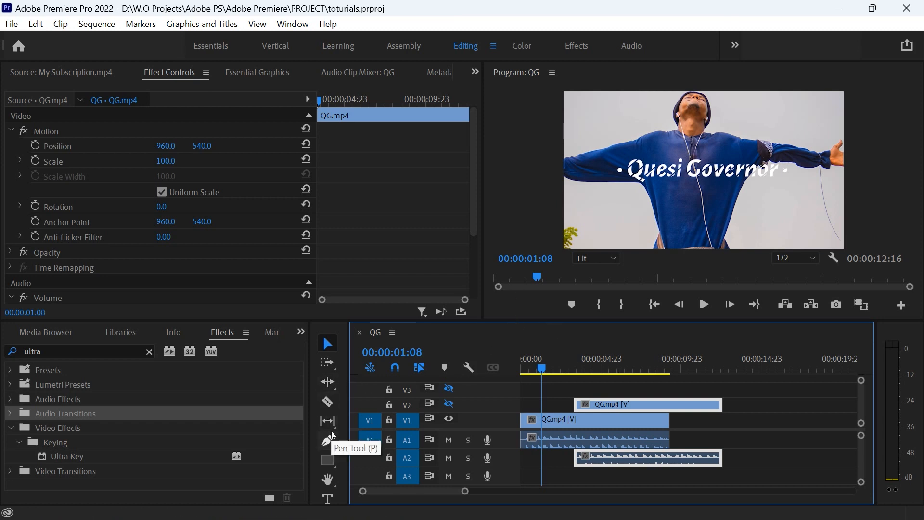
- Place the duplicate QG.mp4 video on V1 directly after the first clip, and ripple-trim the first clip's end outward to 00:00:09:21
drag(635, 404, 738, 427)
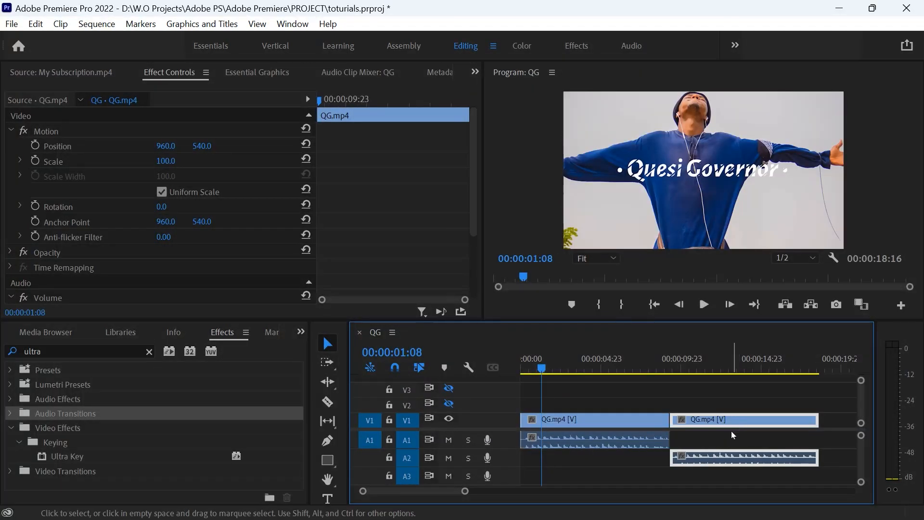
click(327, 381)
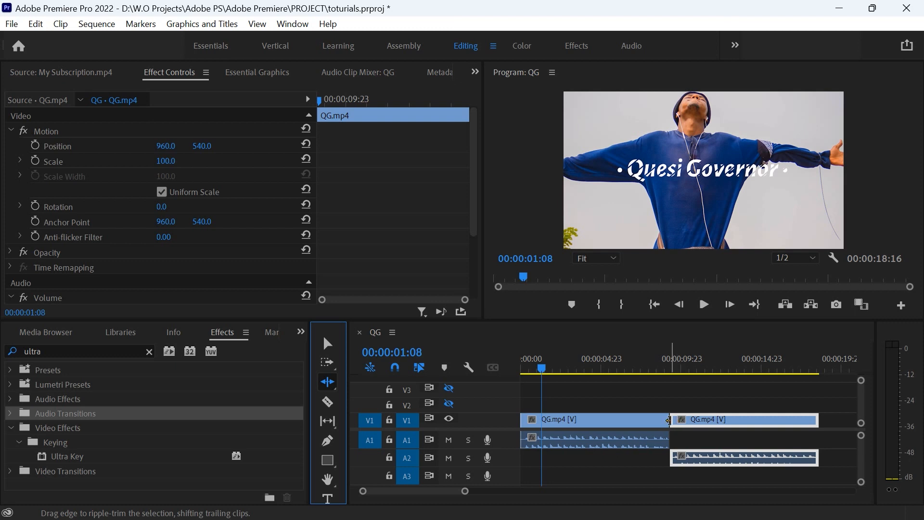
click(669, 420)
drag(669, 420, 691, 423)
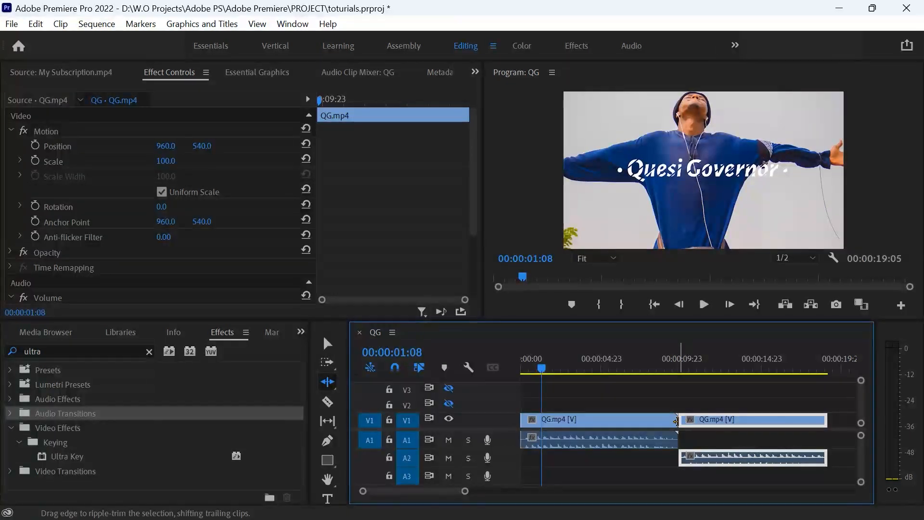
- Try to slip the second QG.mp4 clip with the Slip tool, and move the clip earlier over the first clip's end
click(328, 421)
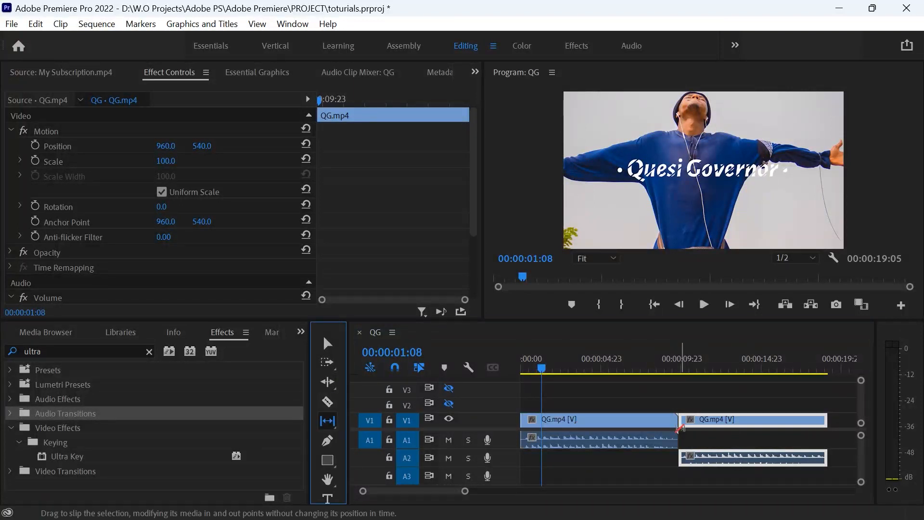
mouse_move(681, 422)
mouse_down()
mouse_move(704, 424)
mouse_move(683, 420)
mouse_move(692, 424)
mouse_up()
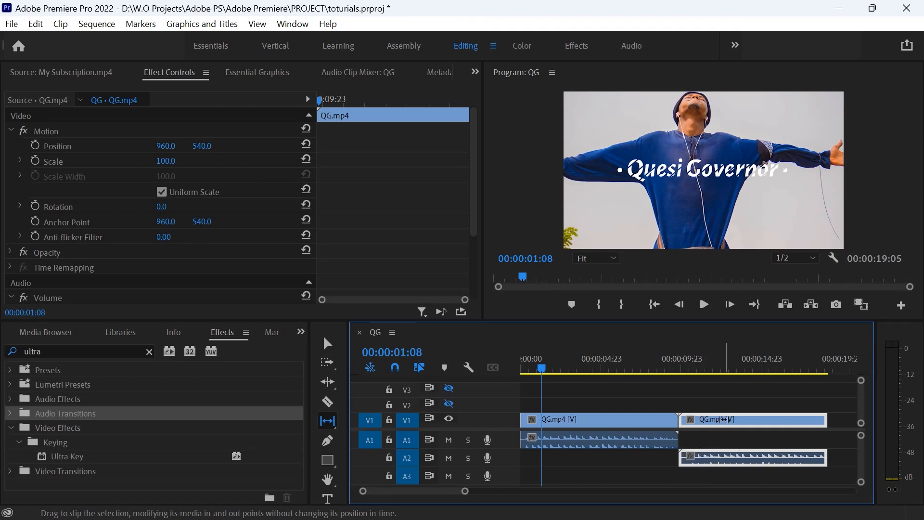
click(327, 343)
drag(729, 420, 697, 419)
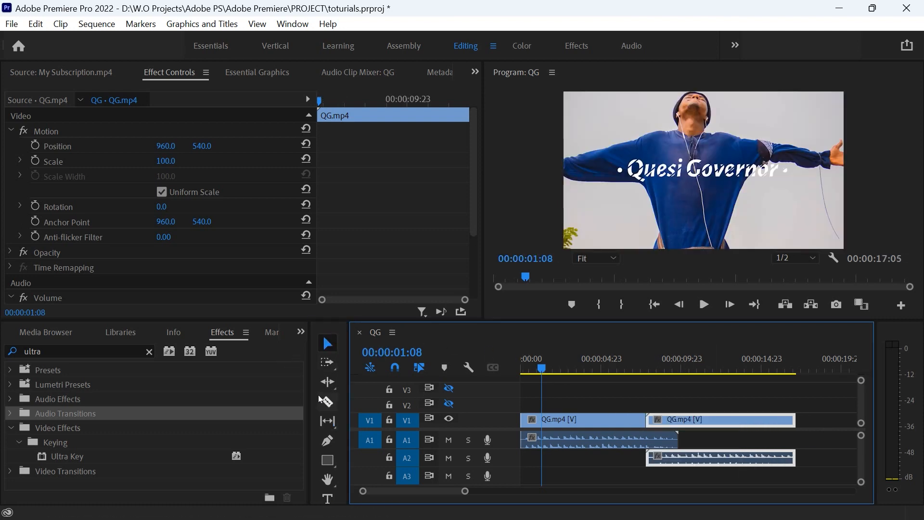
- Try slipping the overlapping second QG.mp4 clip again, and move it back to start at about 00:00:09:21
click(327, 420)
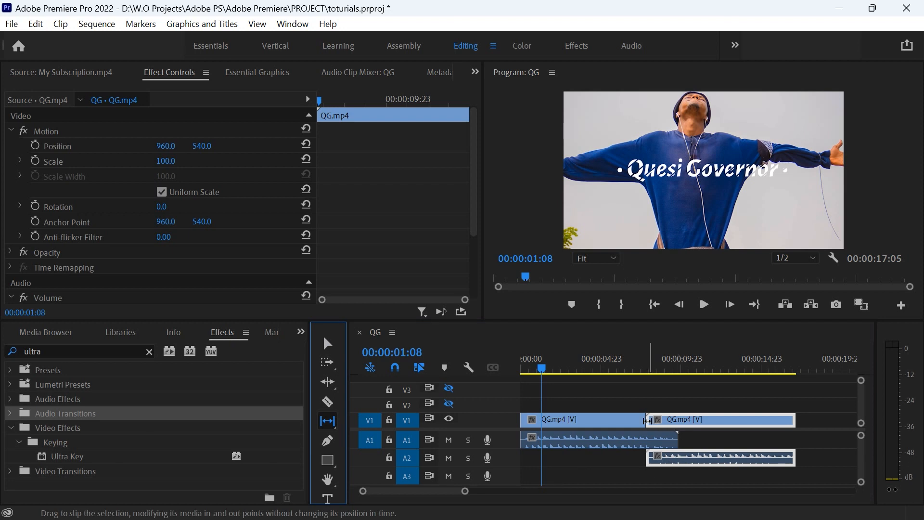
drag(651, 421, 712, 421)
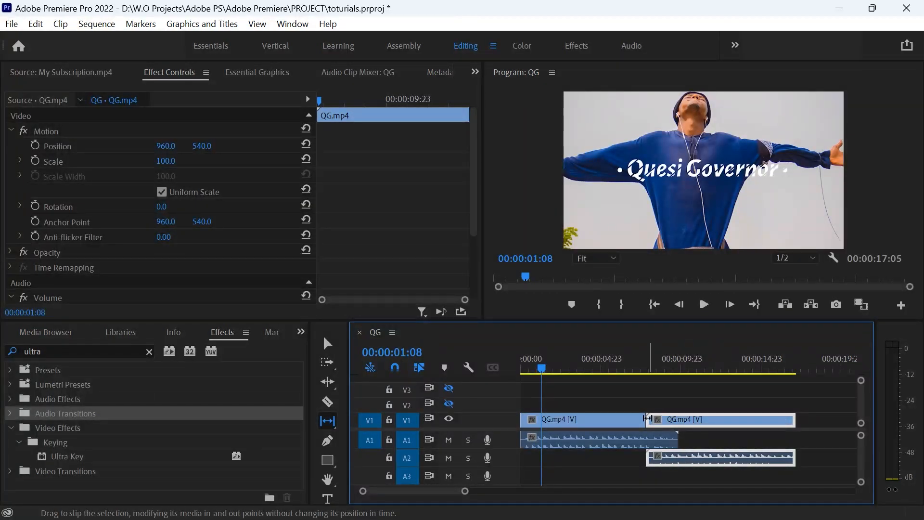
drag(683, 422, 702, 423)
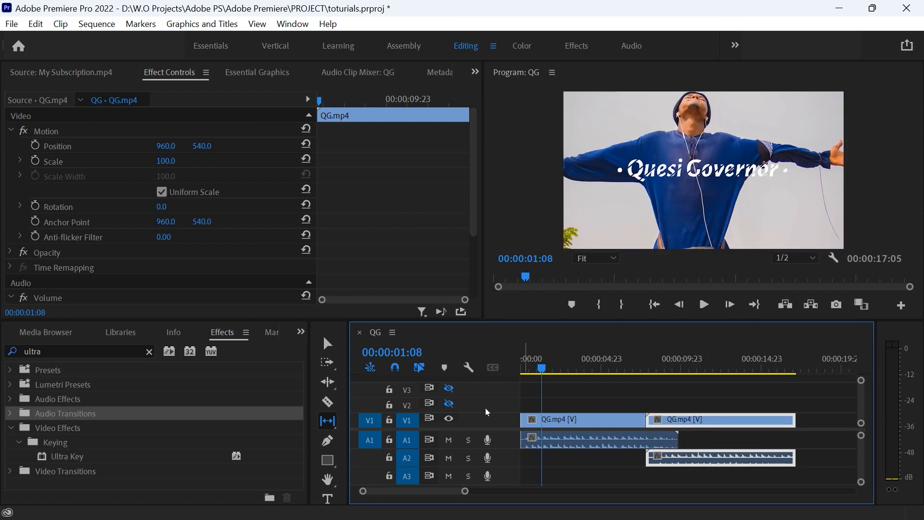
click(323, 344)
drag(682, 427, 704, 417)
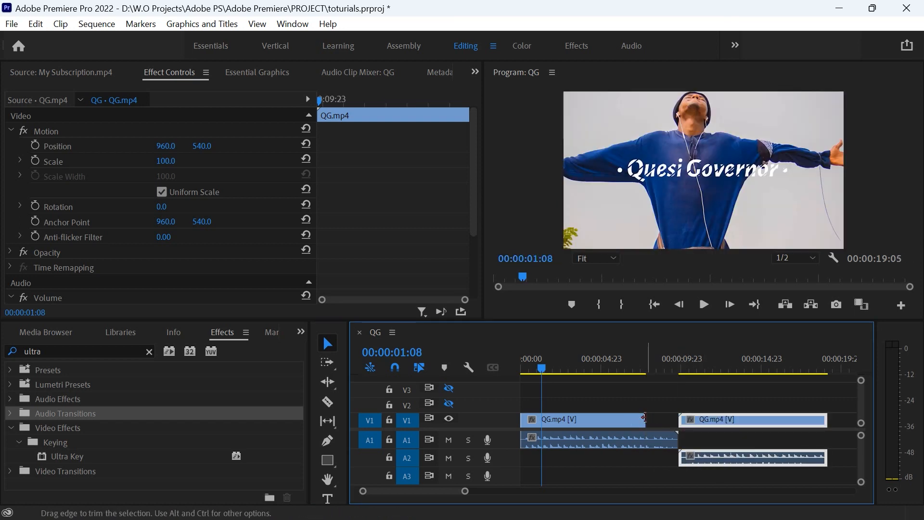
- Slip the media of the first QG.mp4 clip, and try to extend its video end toward the second clip
click(327, 421)
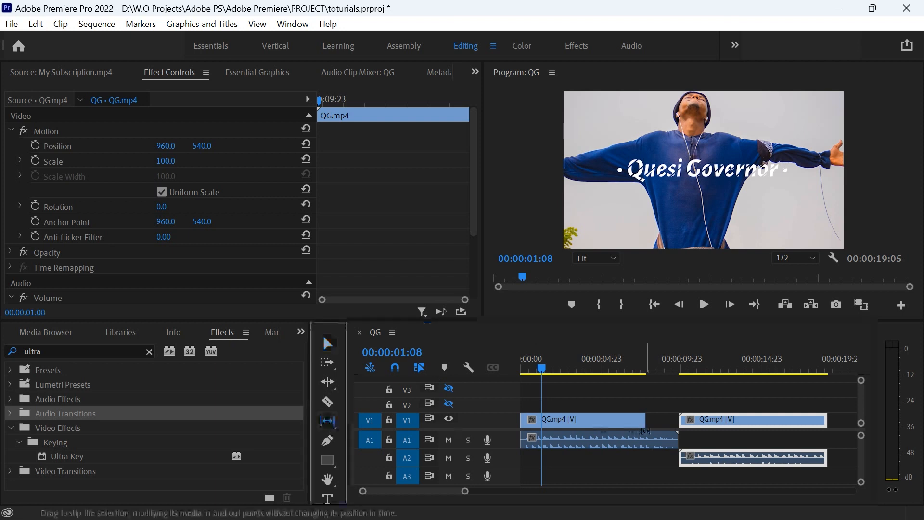
drag(648, 420, 675, 420)
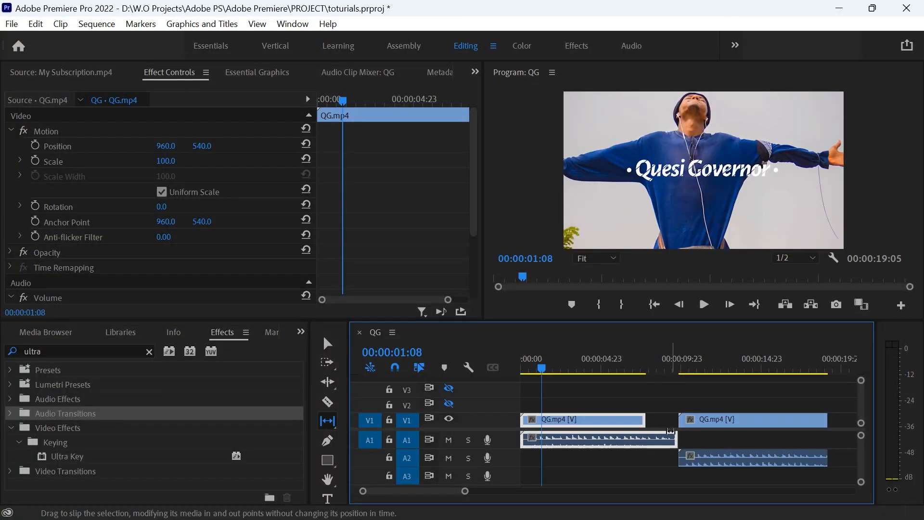
click(328, 344)
drag(646, 420, 675, 421)
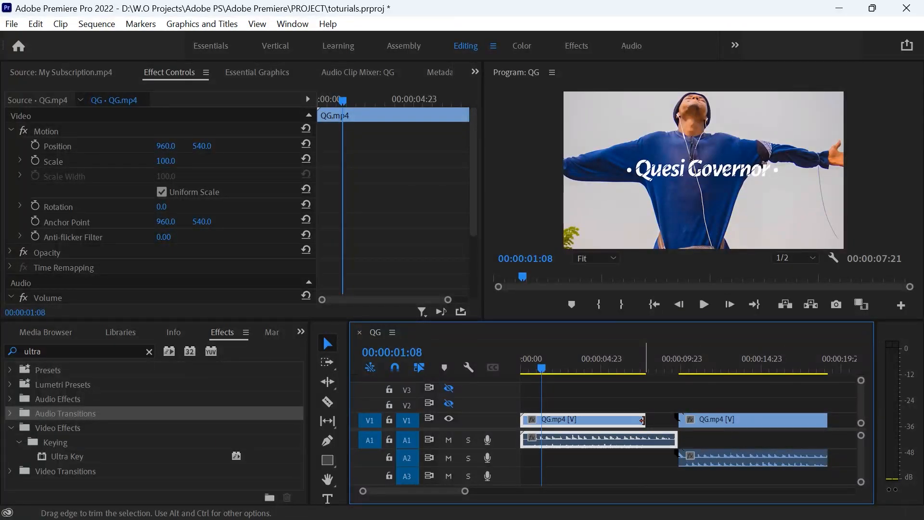
drag(643, 420, 666, 421)
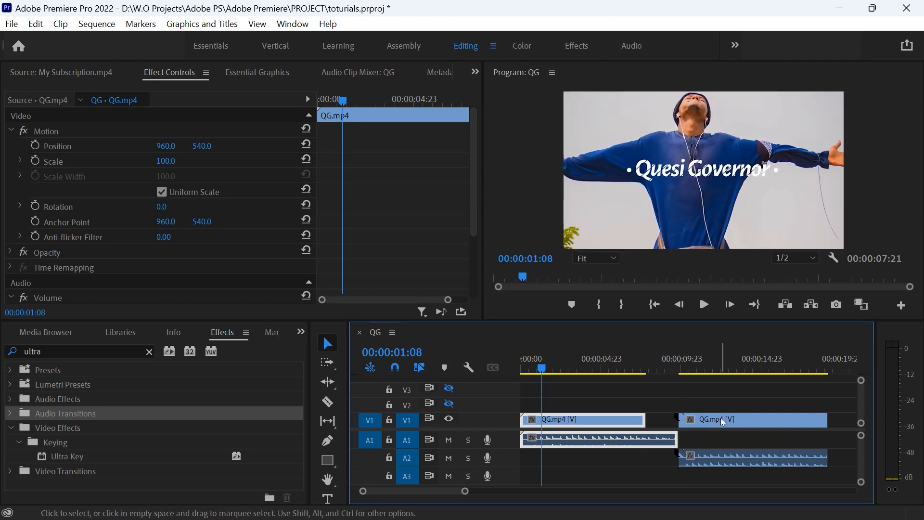
- Move the second QG.mp4 clip later, try extending the first clip's end, and bring the second clip back against it
drag(728, 428, 767, 426)
drag(645, 418, 688, 420)
click(627, 424)
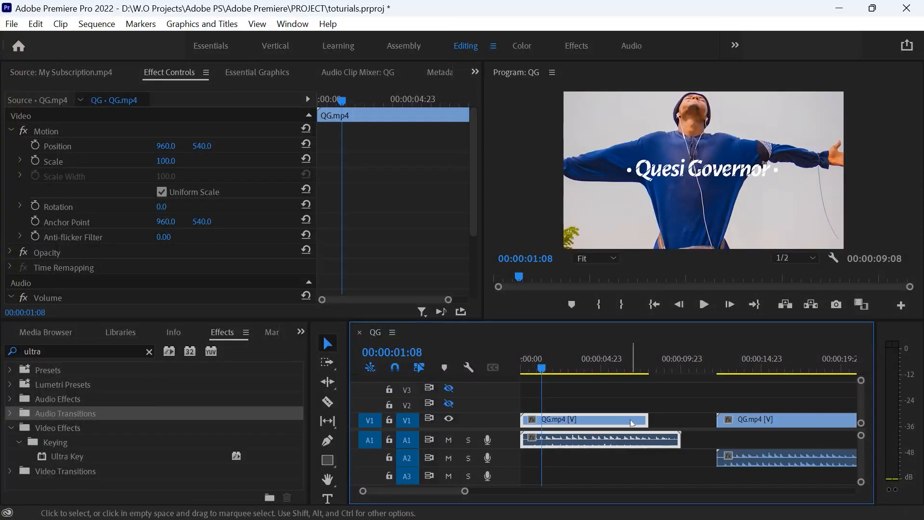
click(647, 418)
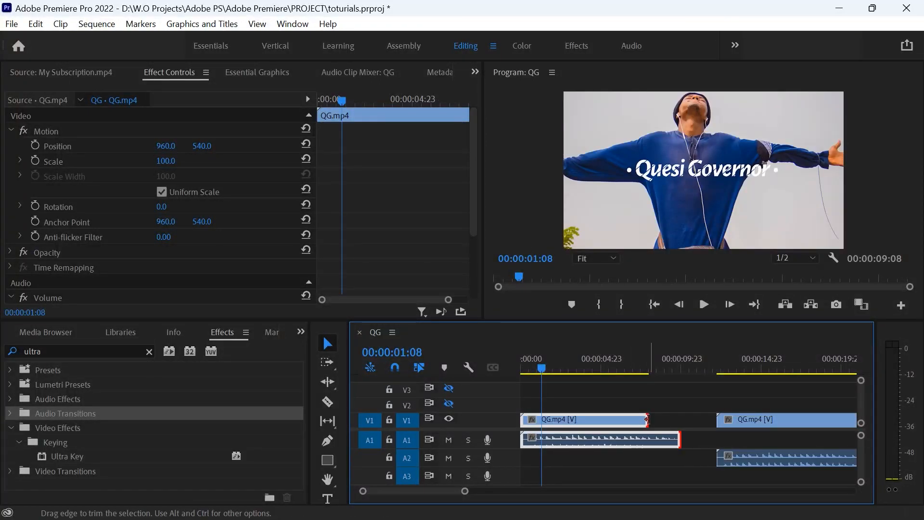
mouse_move(679, 436)
mouse_down()
mouse_move(664, 435)
mouse_move(682, 436)
mouse_up()
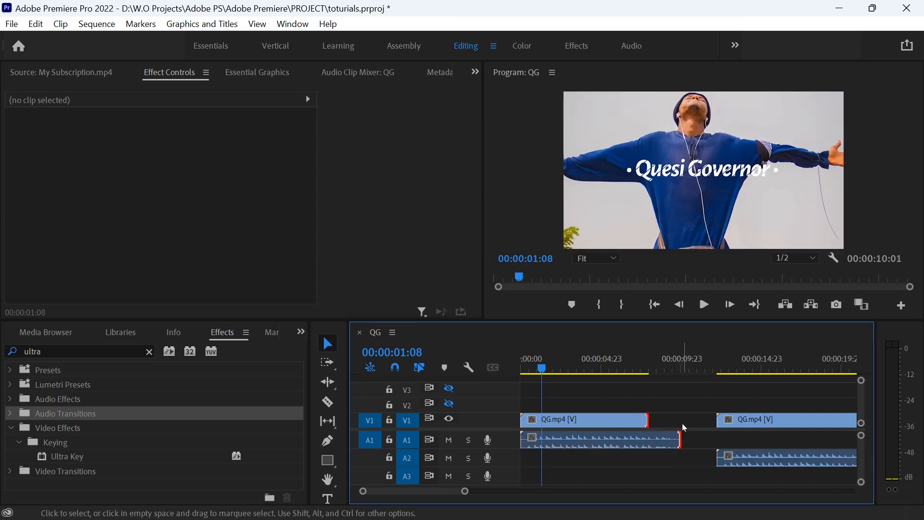
drag(755, 420, 683, 422)
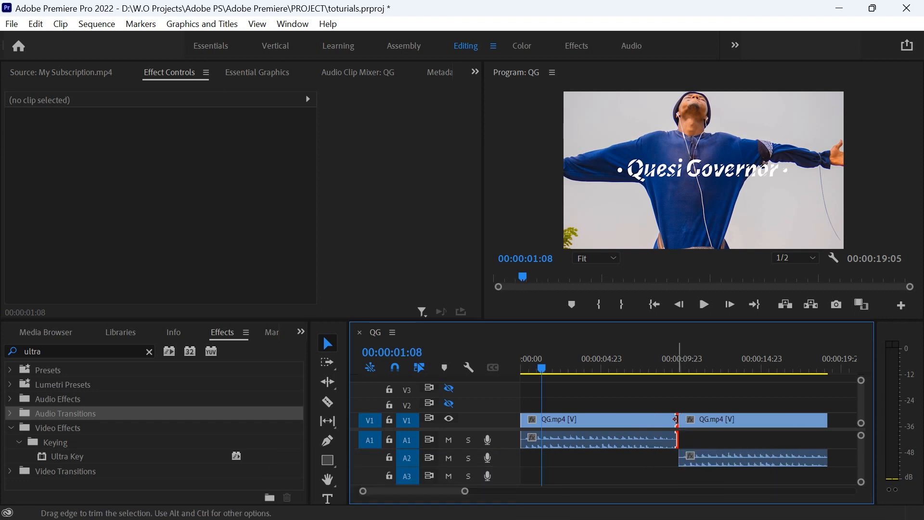
- Select the first QG.mp4 clip's end with the Ripple Edit tool, and move the second clip later to leave a gap
click(331, 373)
click(329, 382)
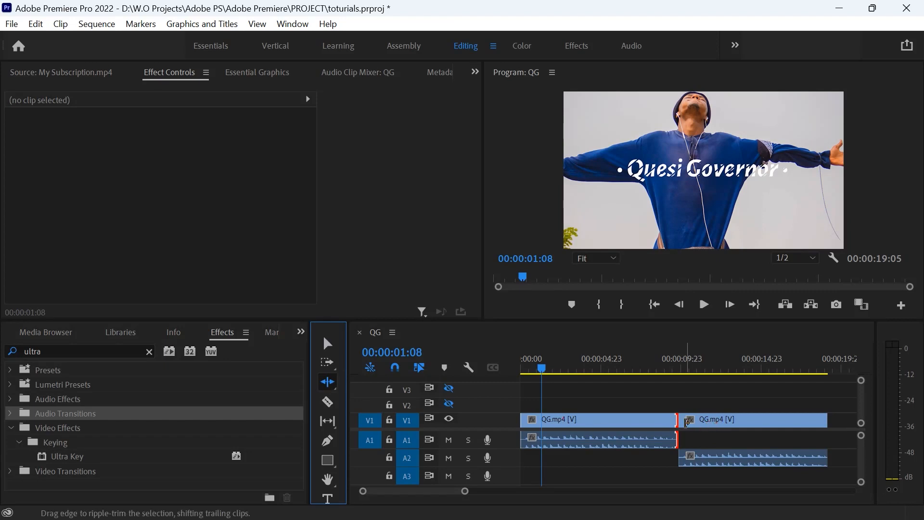
click(677, 421)
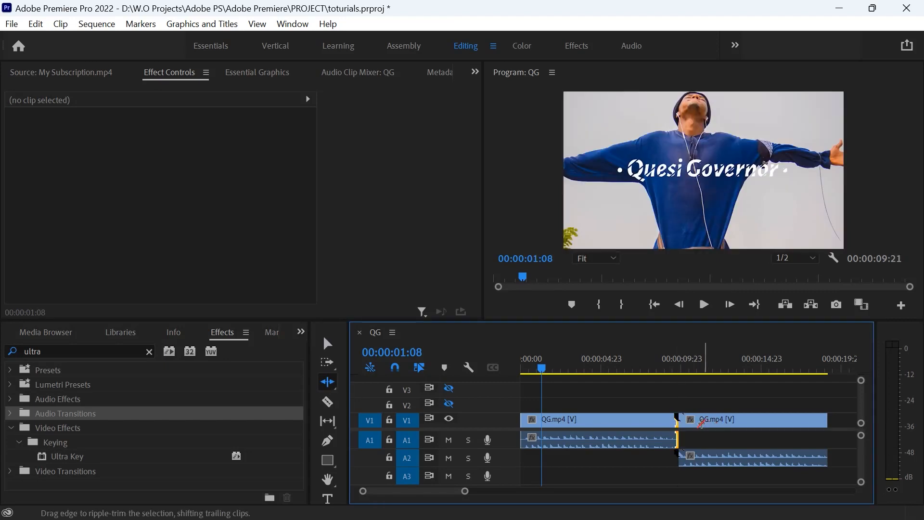
click(328, 344)
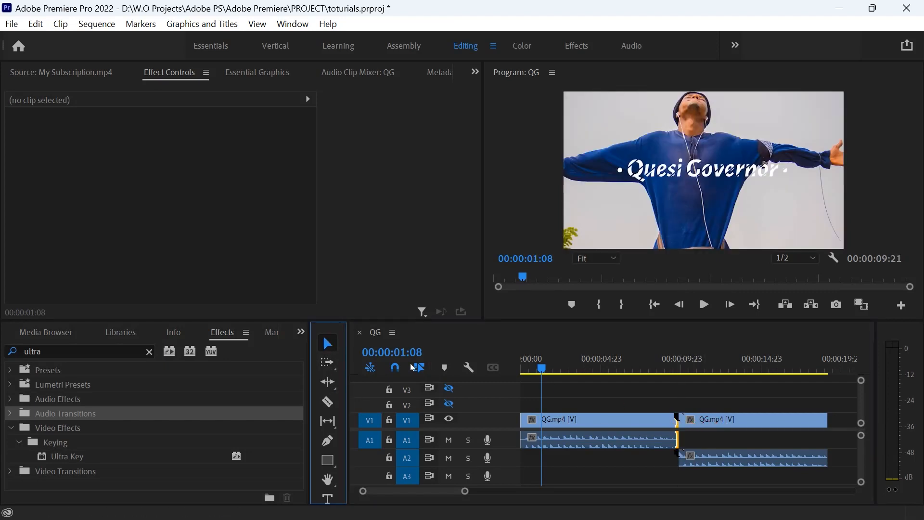
drag(714, 420, 737, 422)
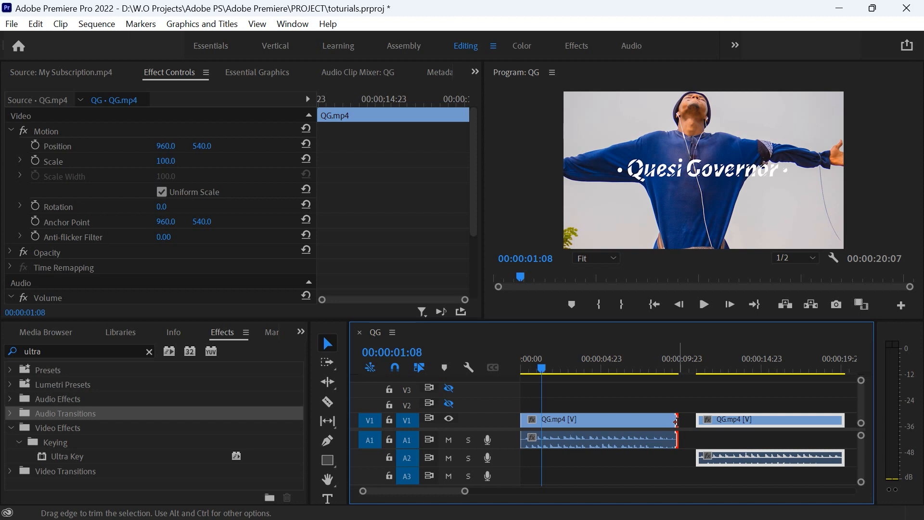
- Trim the first QG.mp4 clip's end inward and back out, and move the second clip's video to V2, overlapping the first clip's end
drag(677, 421, 638, 422)
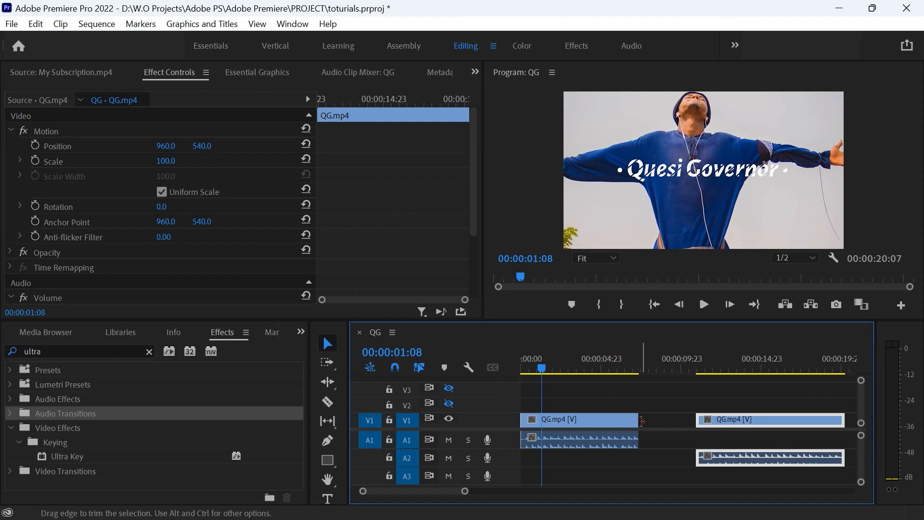
drag(642, 421, 719, 425)
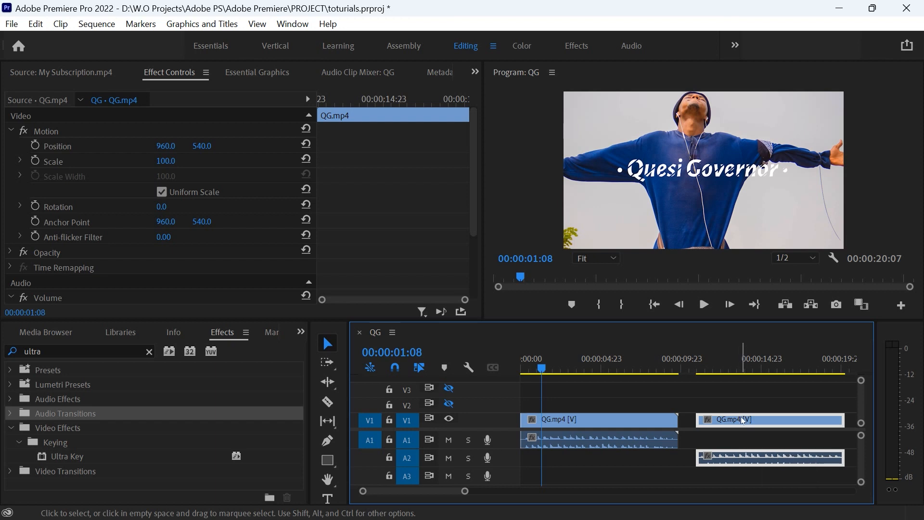
drag(741, 415, 649, 402)
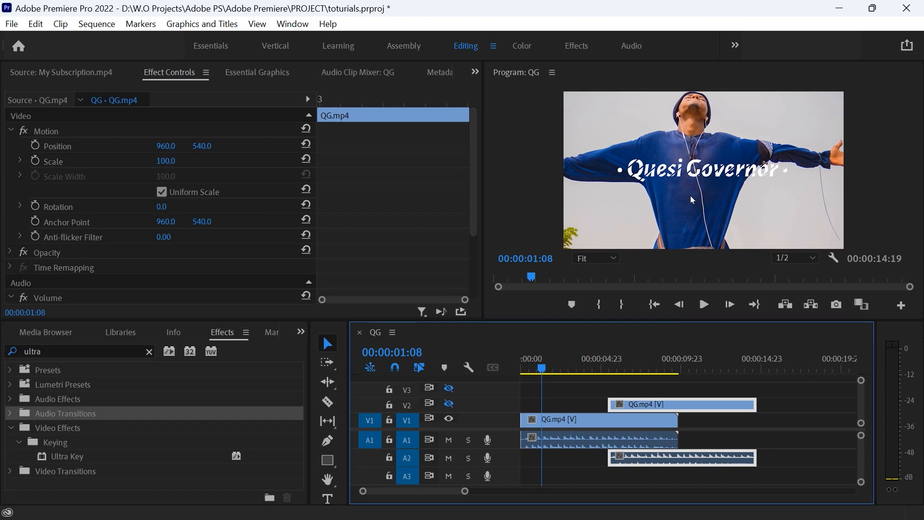
- Save the project and start a Pen tool shape tracing the upper edge of the man's outstretched arm up to his neck
click(328, 444)
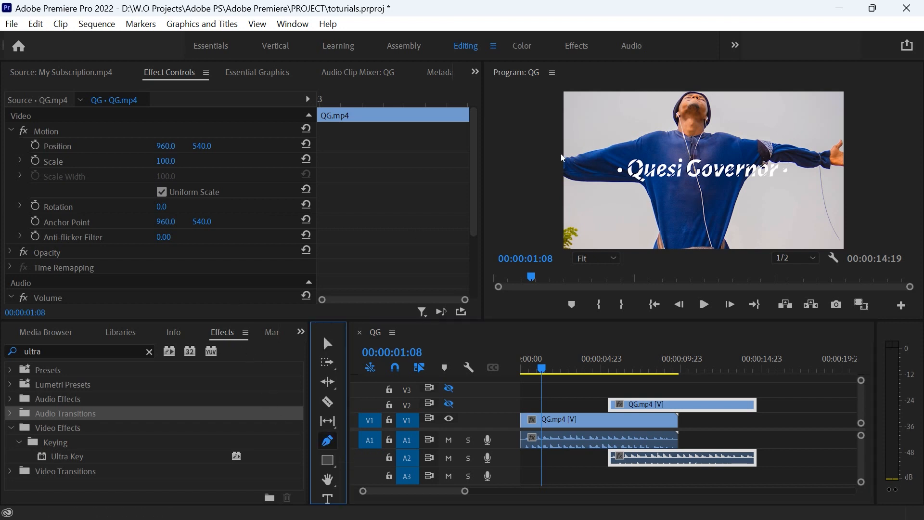
key(ctrl+s)
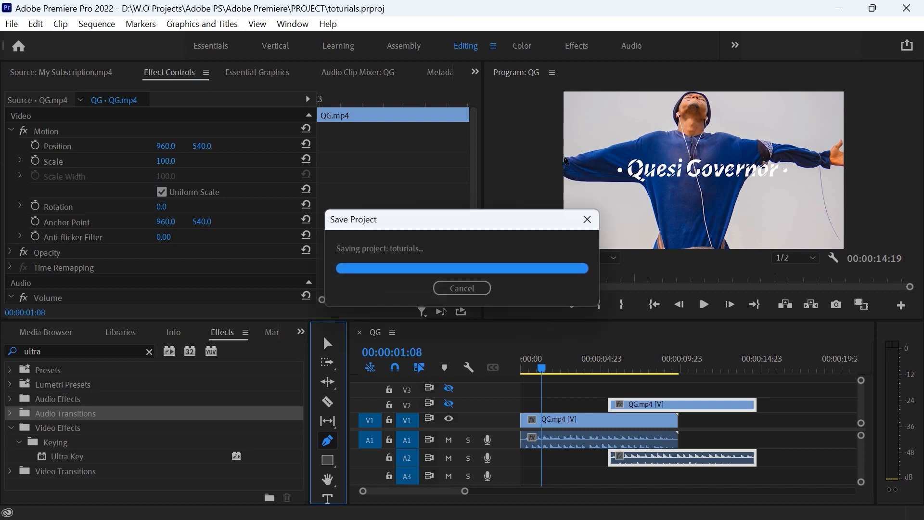
click(565, 157)
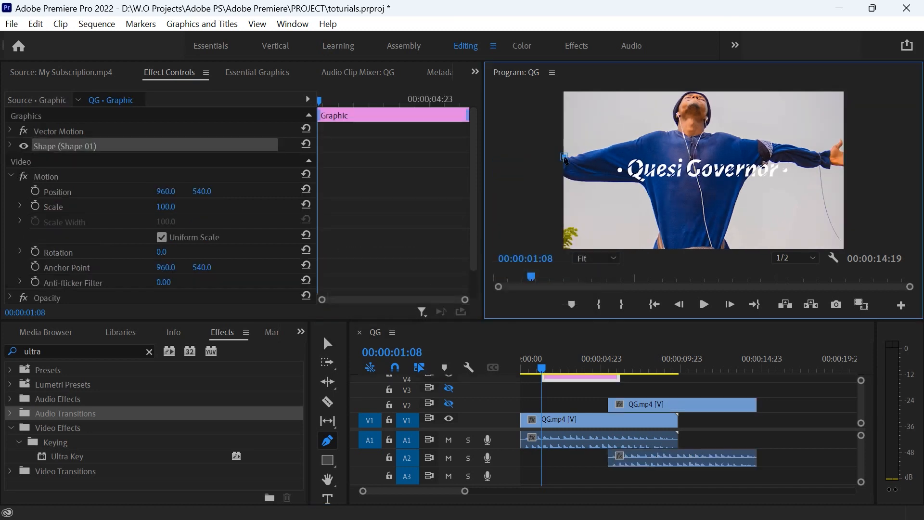
click(590, 149)
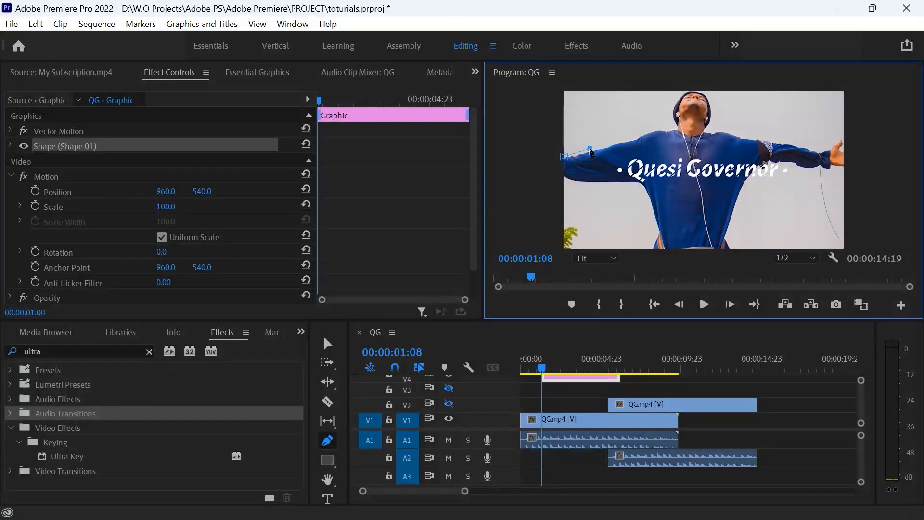
click(614, 143)
click(636, 135)
click(664, 127)
click(673, 128)
- Continue the shape's outline up the side of the man's head, pull the last point back beside his hat, and close it
click(671, 117)
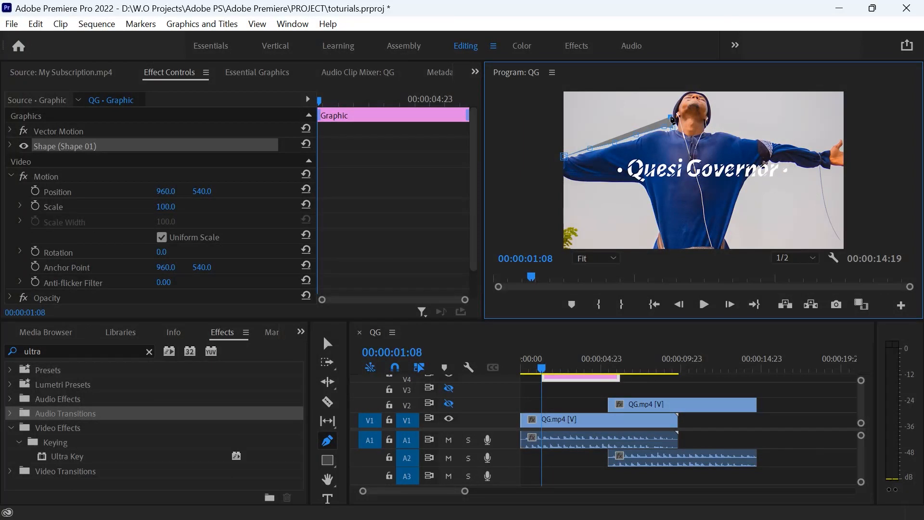
click(673, 99)
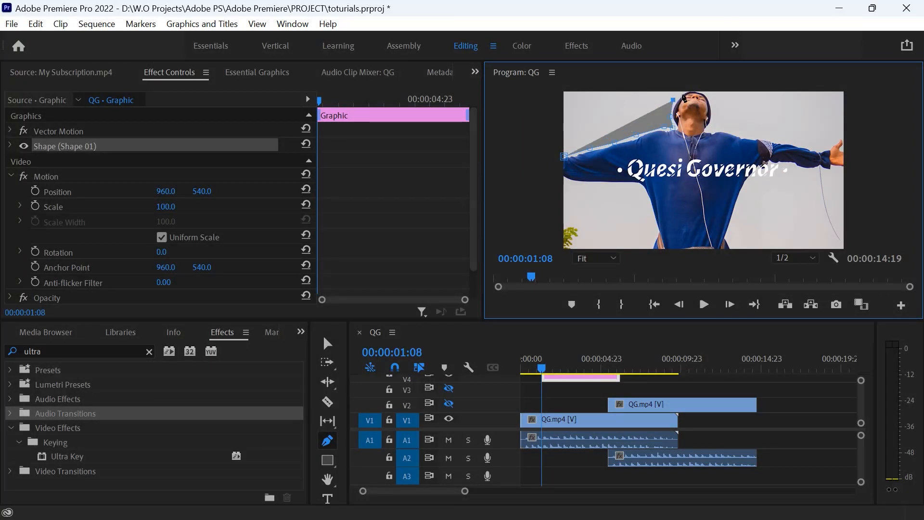
click(682, 91)
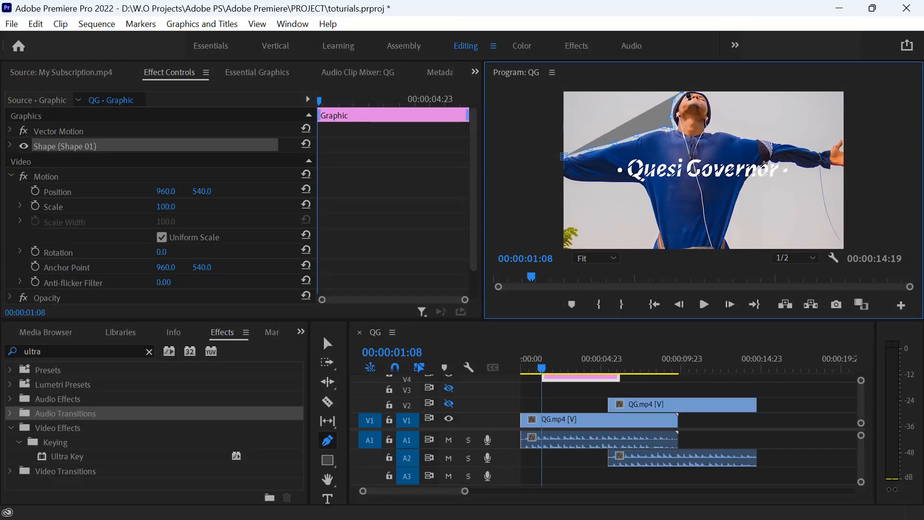
click(712, 98)
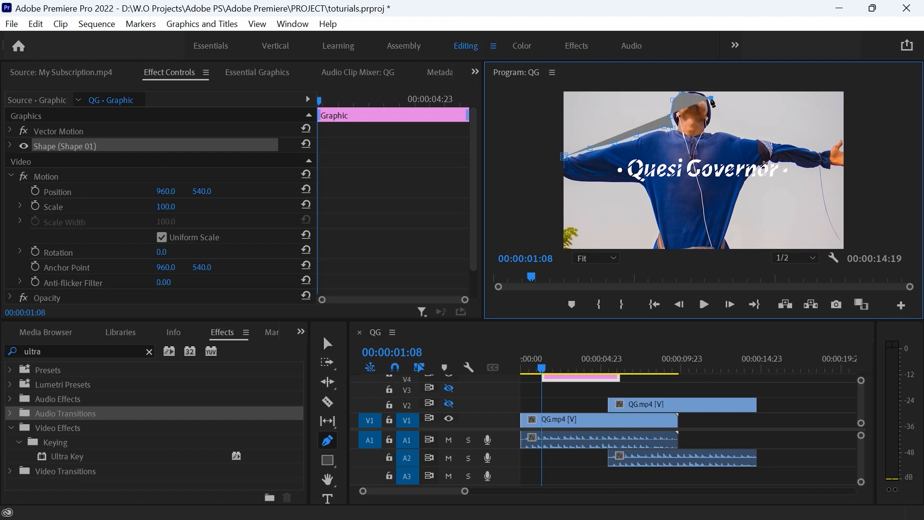
drag(712, 102, 676, 98)
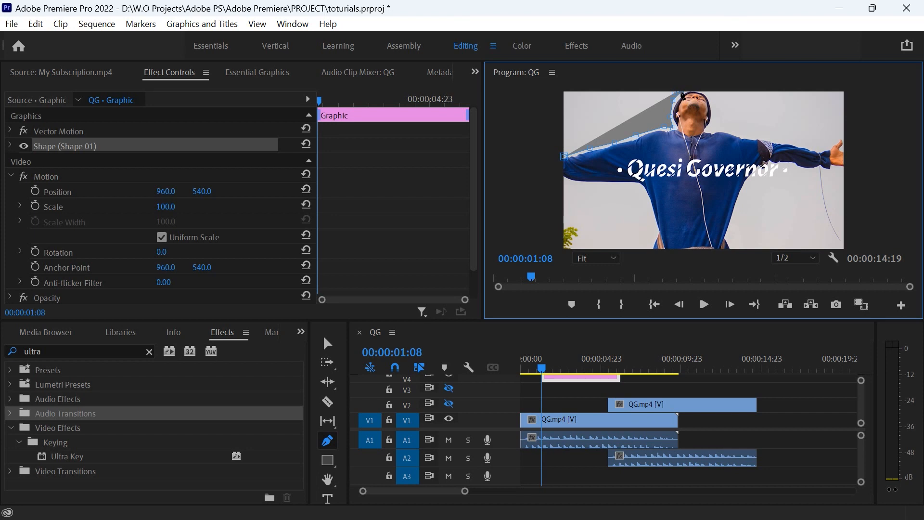
click(563, 157)
- Draw a second Pen tool shape tracing the underside of the same arm and the side of his torso down toward the waist
click(561, 179)
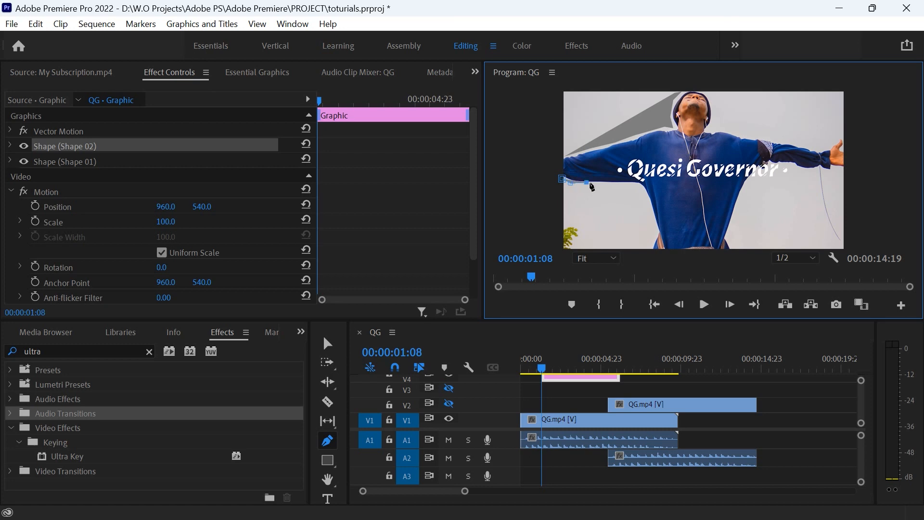
click(608, 183)
click(627, 188)
click(641, 188)
click(648, 203)
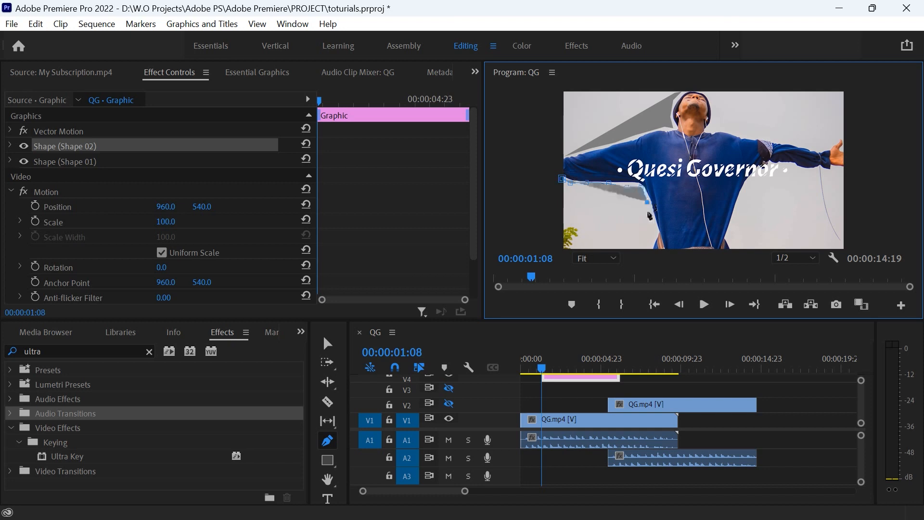
click(651, 215)
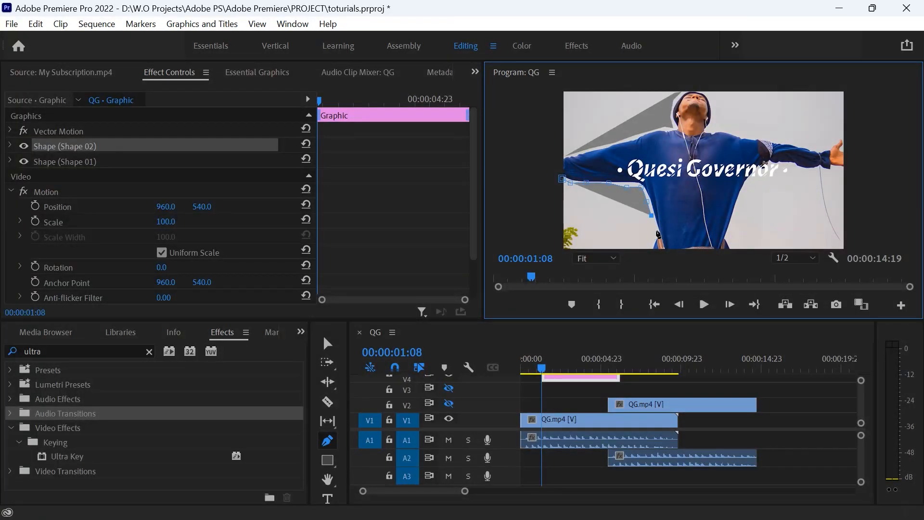
click(656, 231)
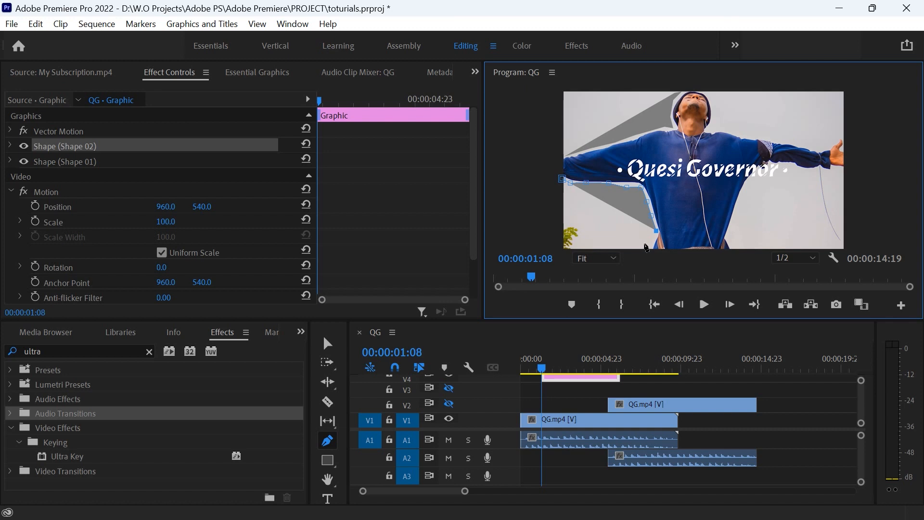
click(651, 242)
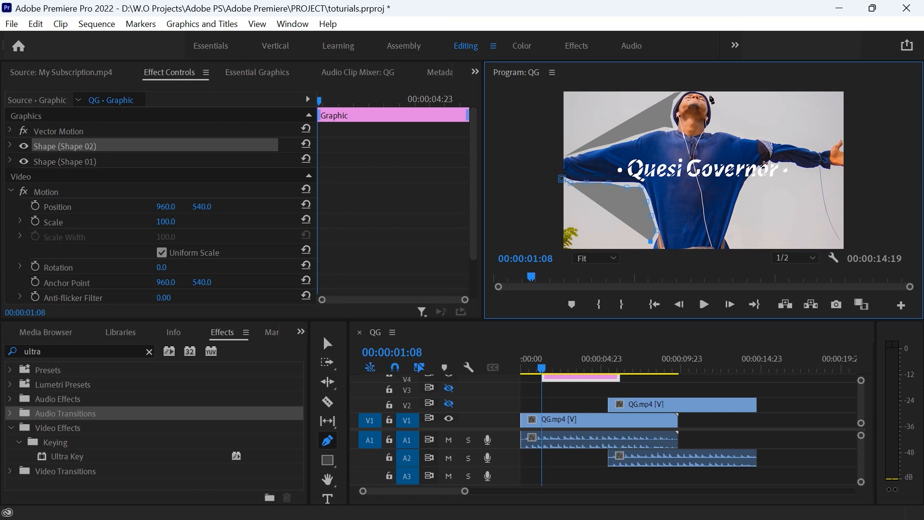
- Extend the second shape to the picture's lower-left corner and move its waist point closer to the frame's bottom edge
click(707, 95)
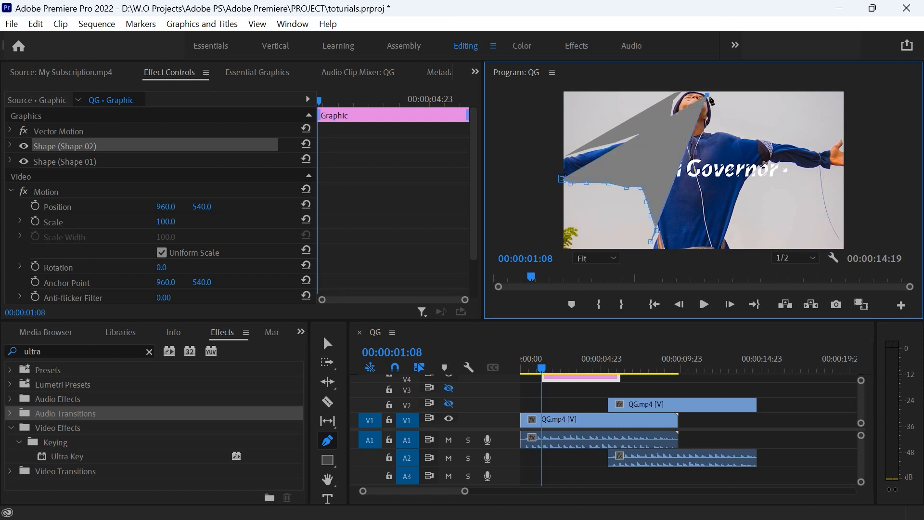
drag(707, 97, 558, 265)
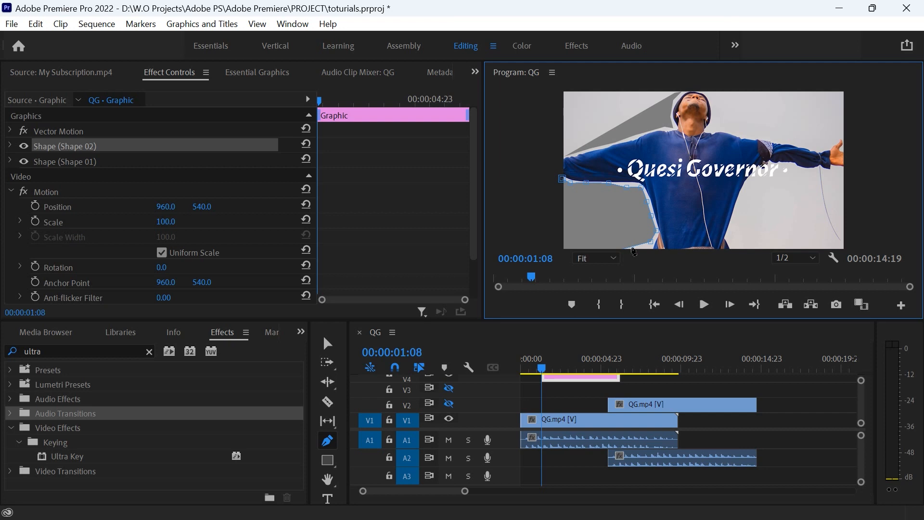
drag(650, 241, 655, 245)
click(330, 444)
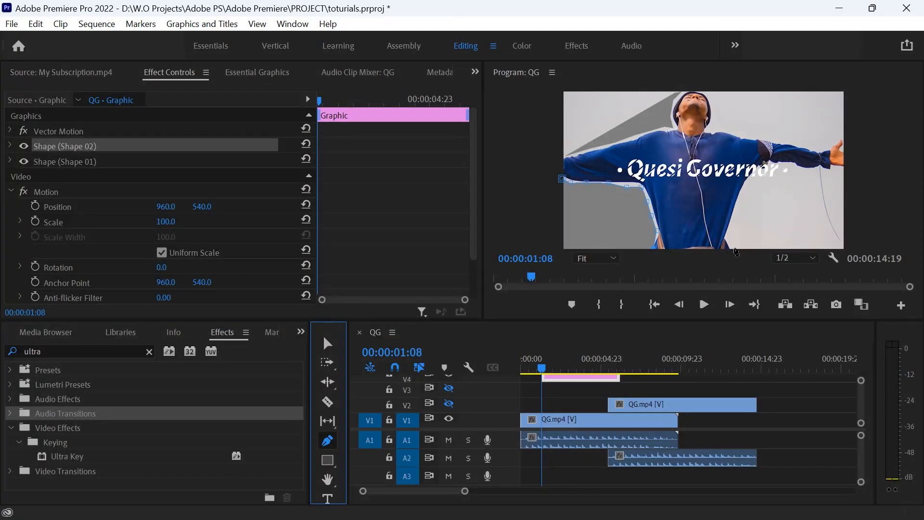
click(733, 247)
drag(732, 248, 563, 248)
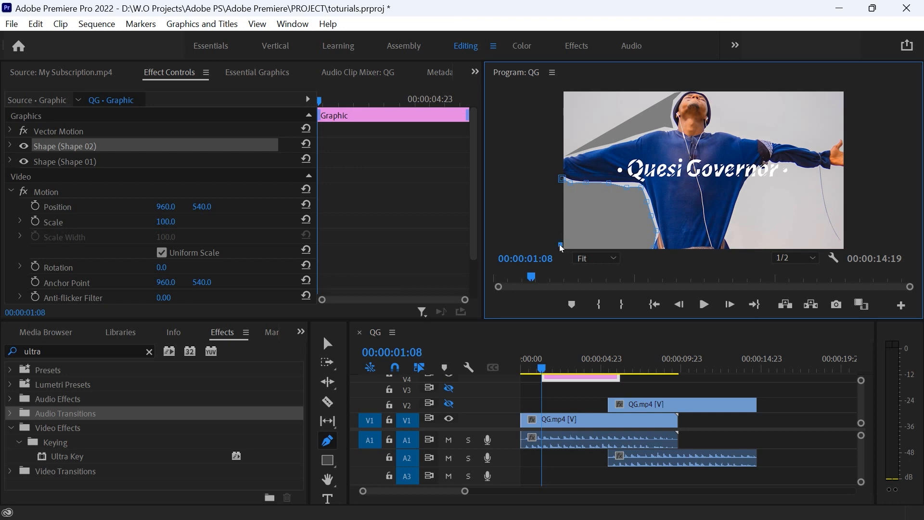
- Add another point to the second shape and place it at the outline's starting point beneath the arm
right_click(562, 248)
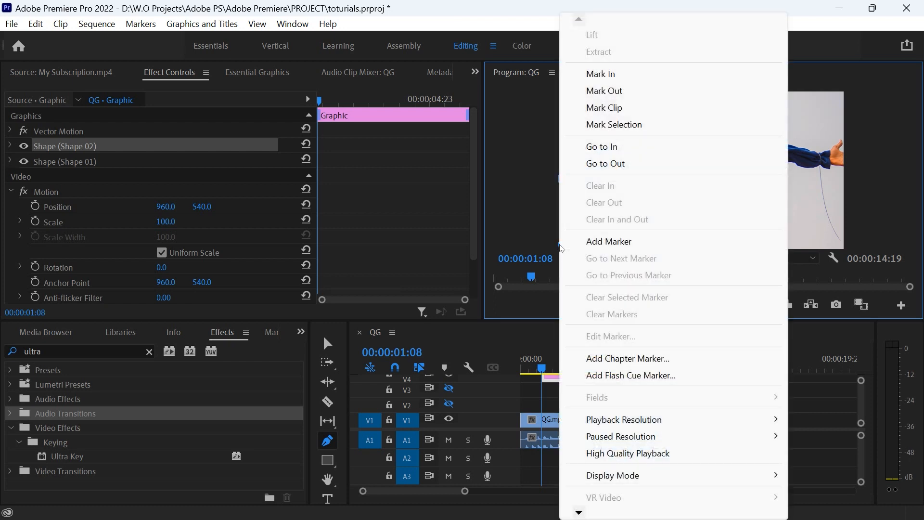
click(853, 159)
click(851, 154)
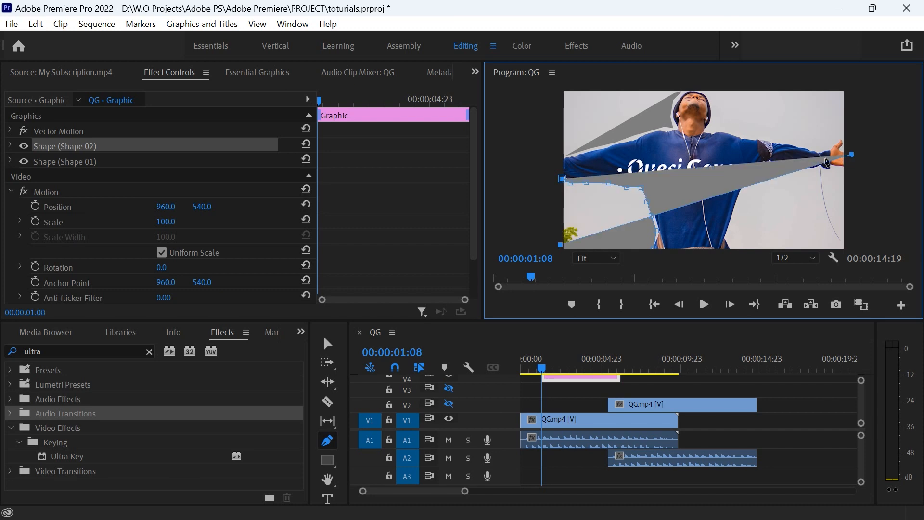
drag(851, 155, 565, 181)
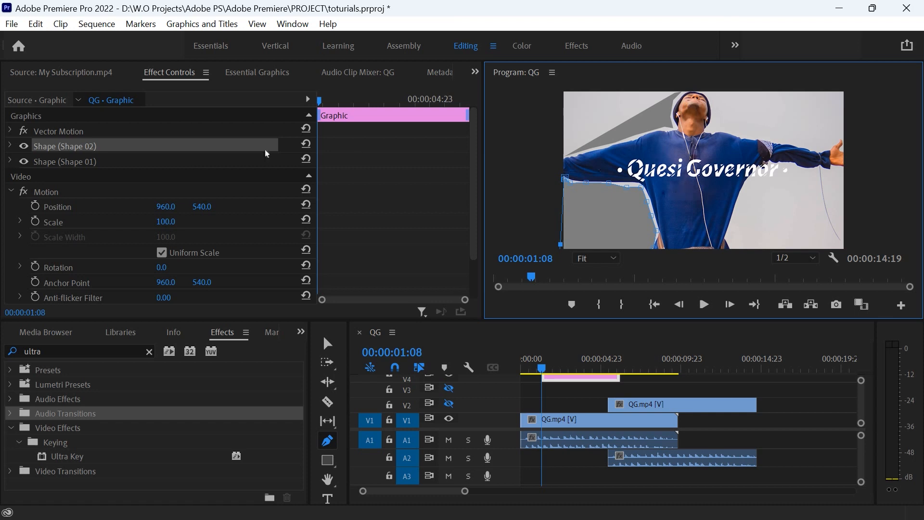
- Delete both drawn shapes, Shape 01 and Shape 02, from the graphic
click(12, 162)
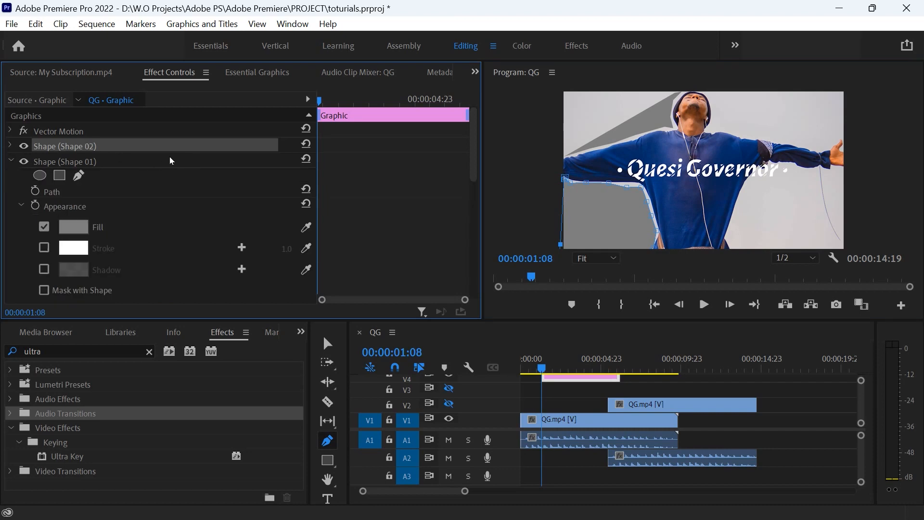
click(77, 164)
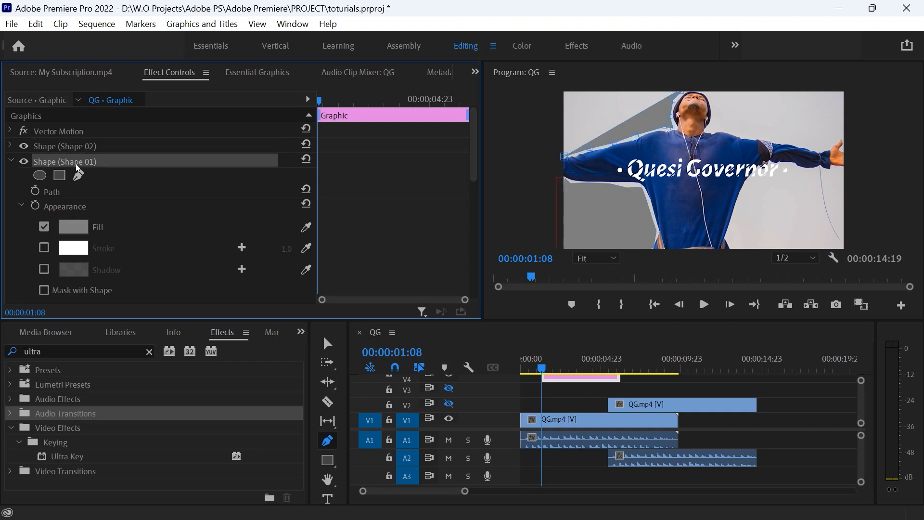
key(Delete)
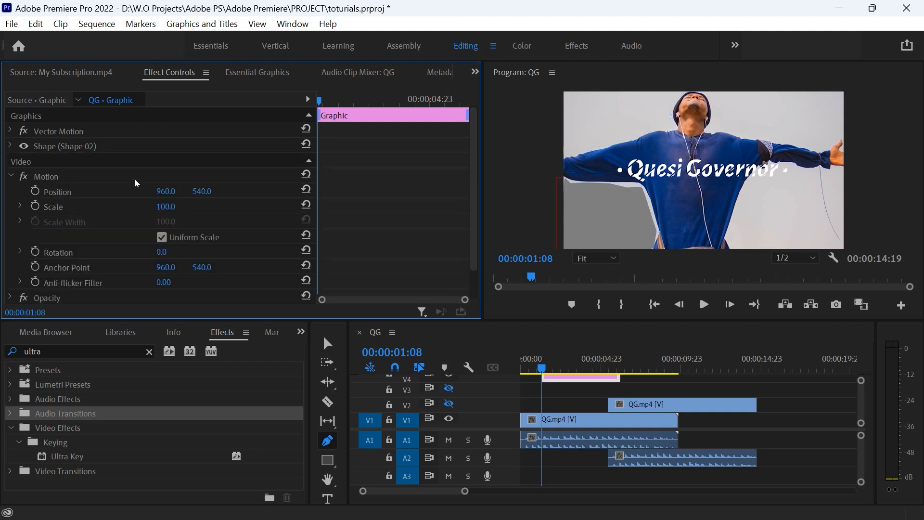
click(85, 152)
key(Delete)
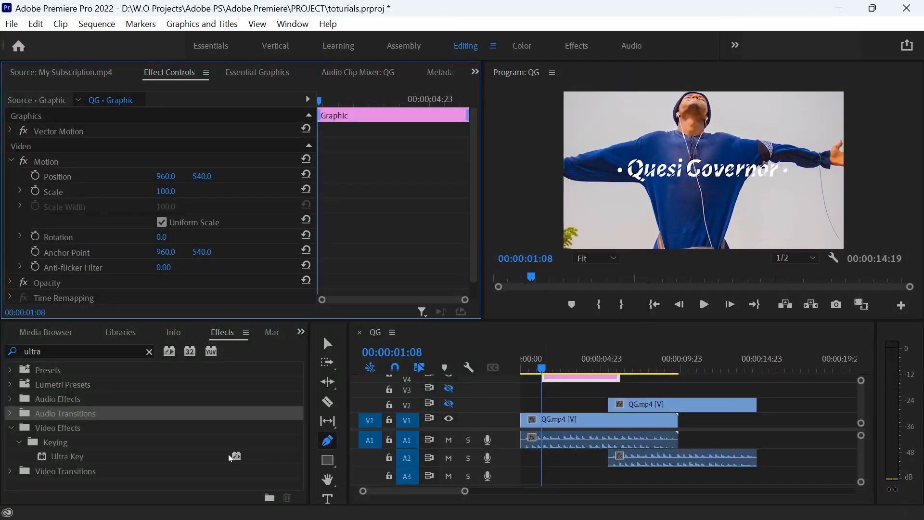
- Show the toturials project's media items and open the Import dialog
click(45, 329)
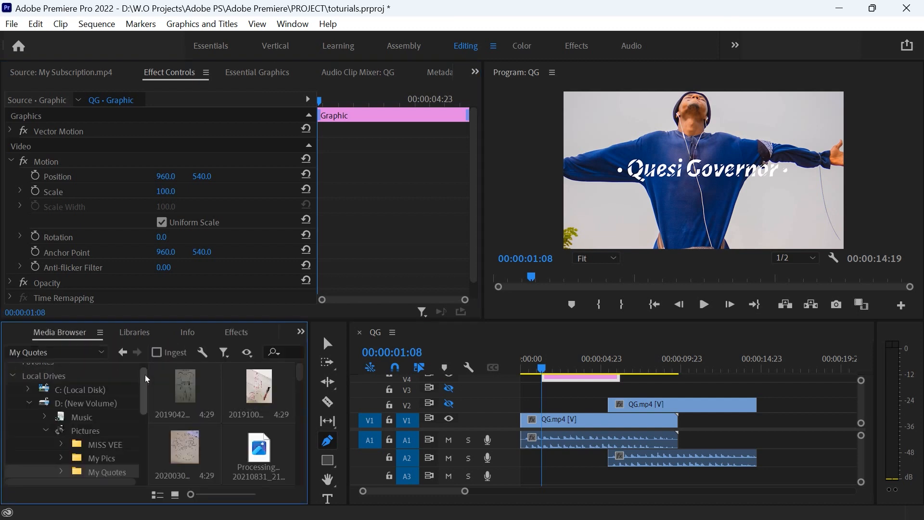
click(135, 333)
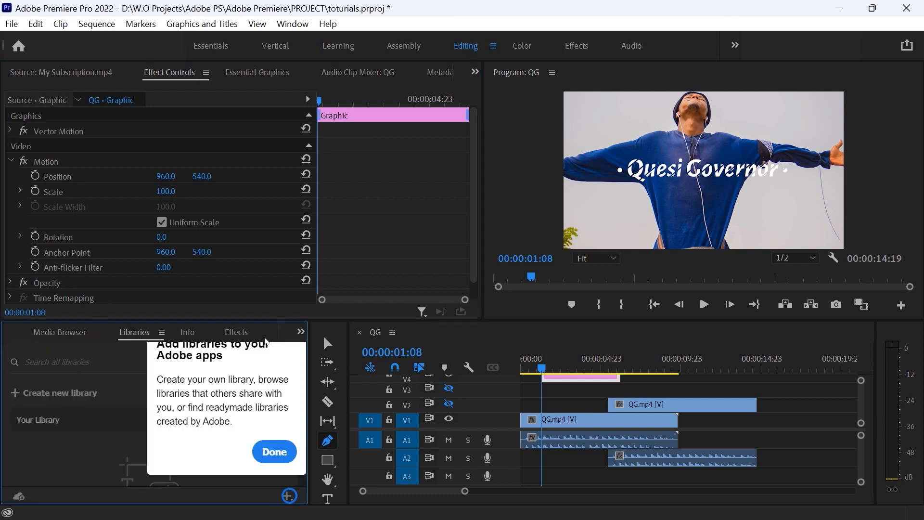
click(300, 332)
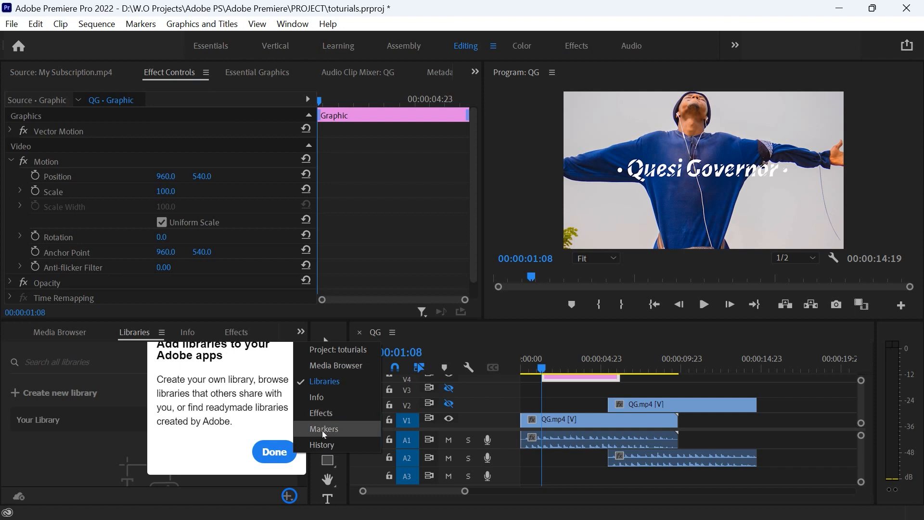
click(334, 351)
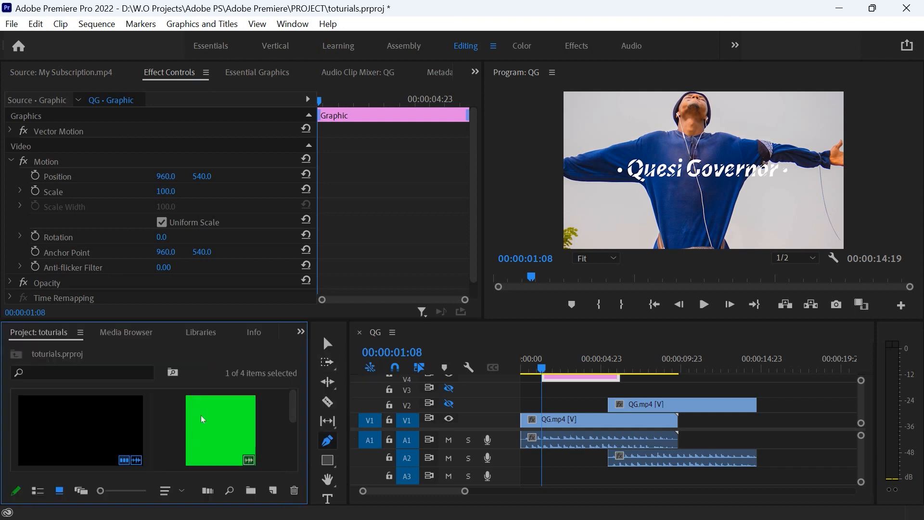
double_click(191, 383)
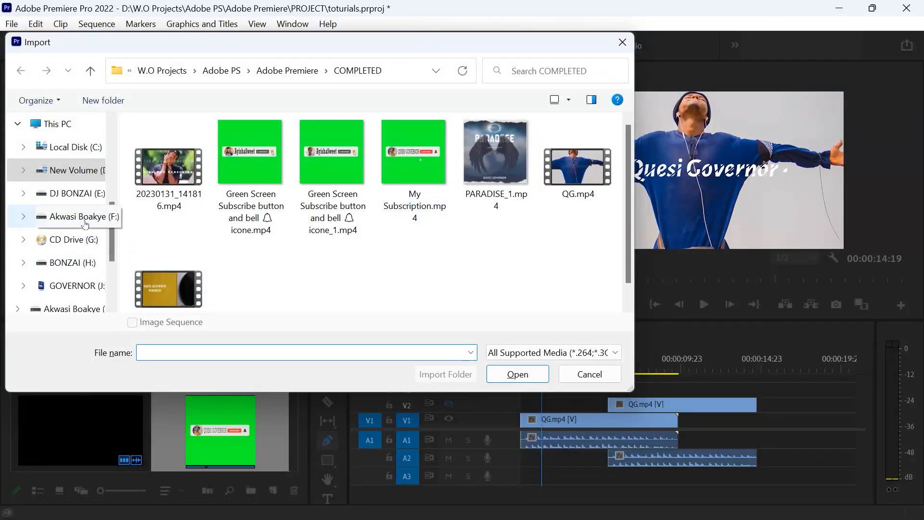
- Import the picture _AXC6920-1.jpg from the Pictures > My Pics folder on drive F: into the project
click(93, 173)
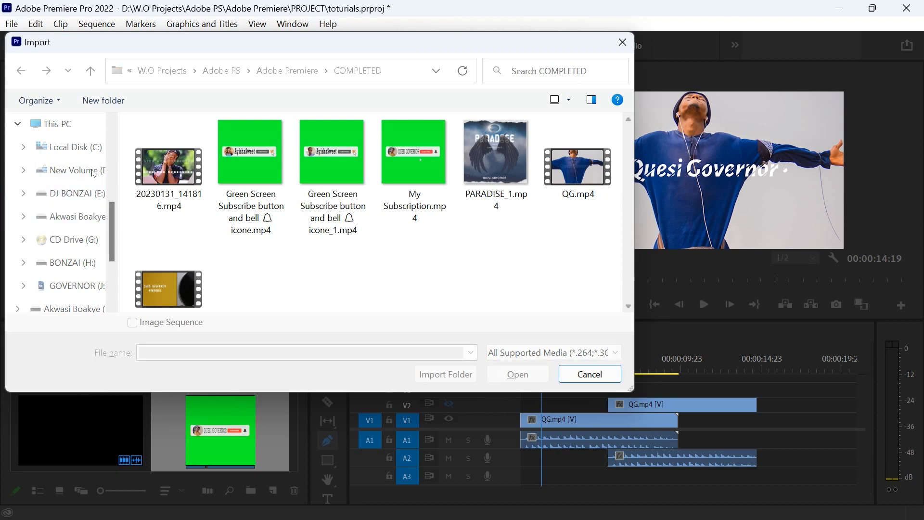
double_click(234, 166)
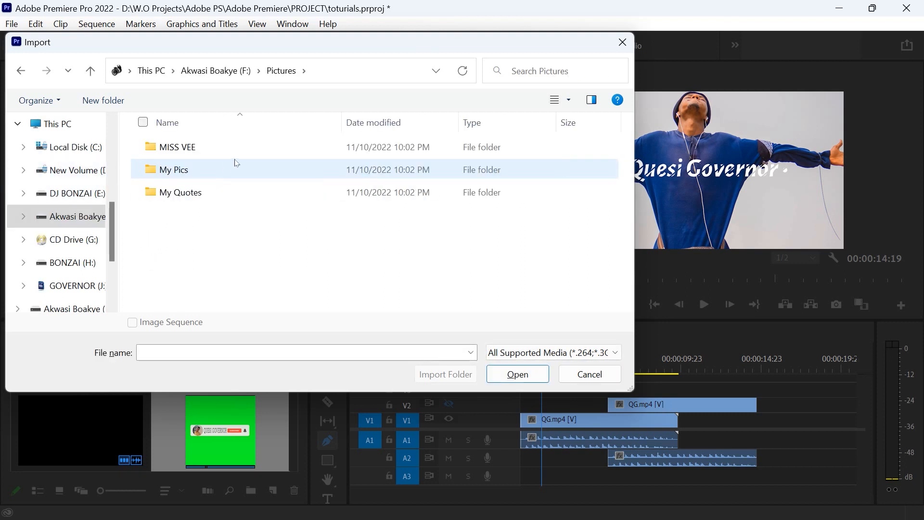
double_click(221, 175)
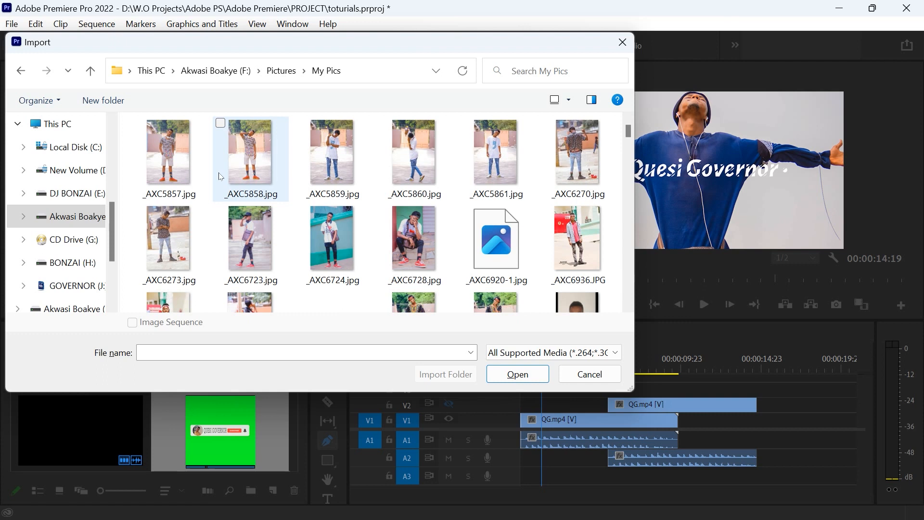
scroll(322, 251, down, 5)
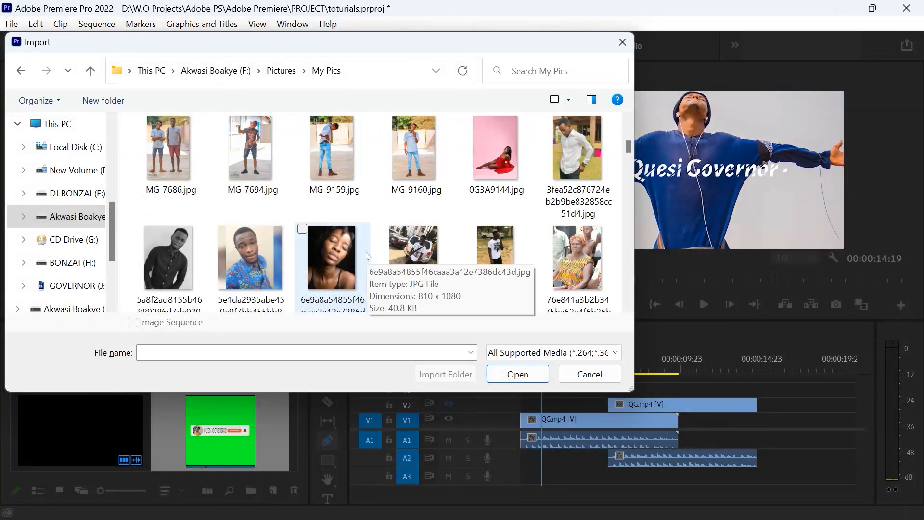
scroll(321, 251, up, 5)
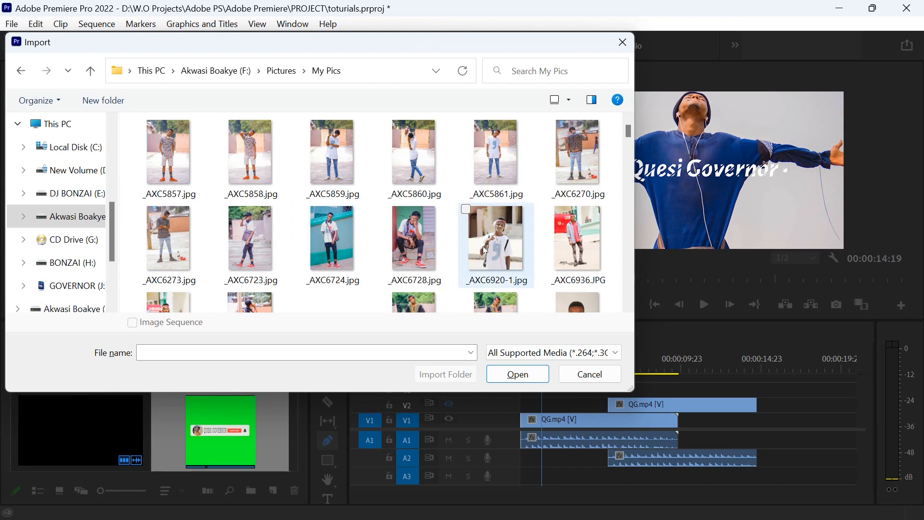
scroll(427, 236, down, 5)
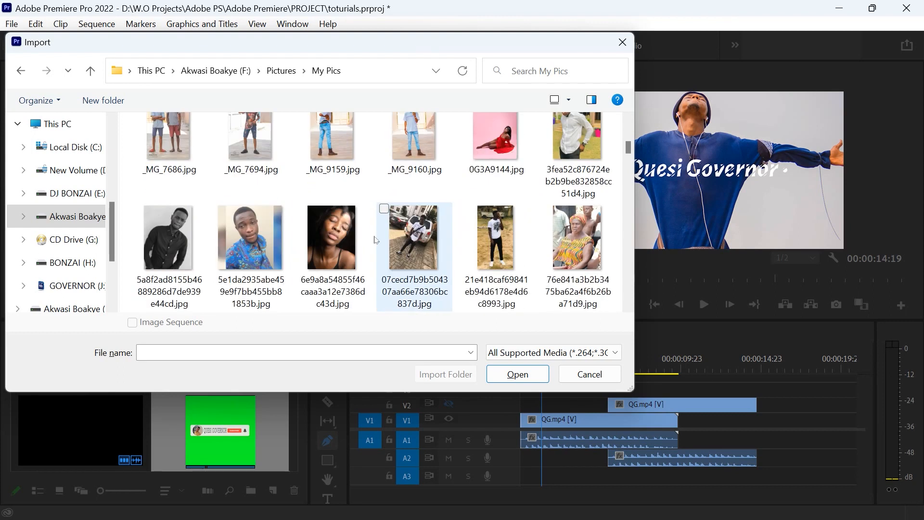
scroll(331, 248, up, 1)
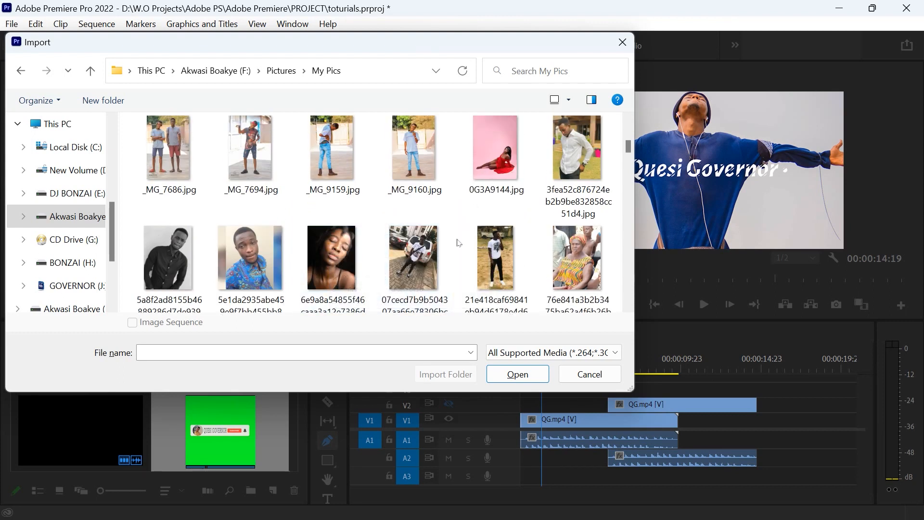
scroll(517, 269, down, 3)
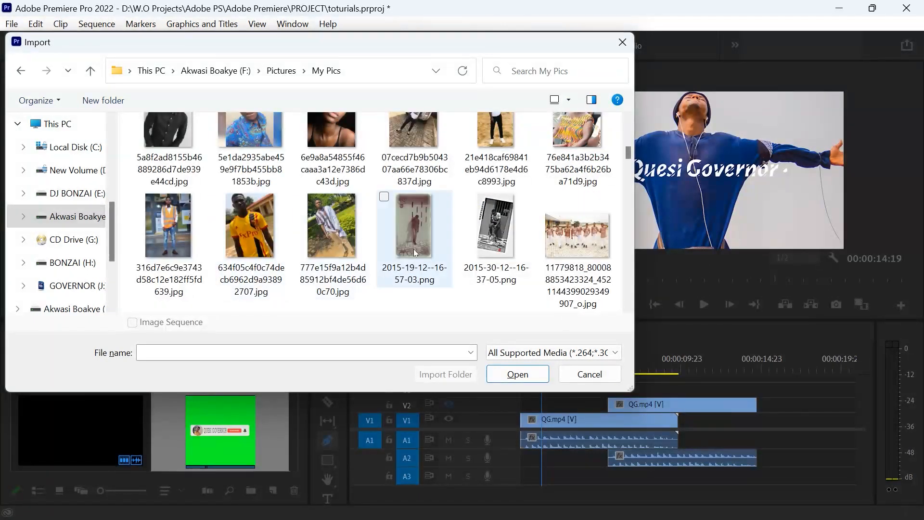
scroll(414, 250, up, 3)
click(488, 163)
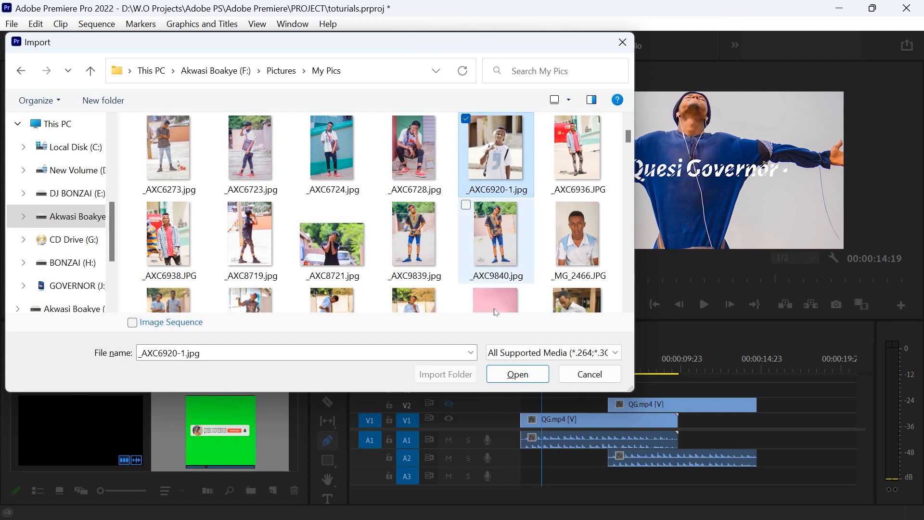
click(501, 374)
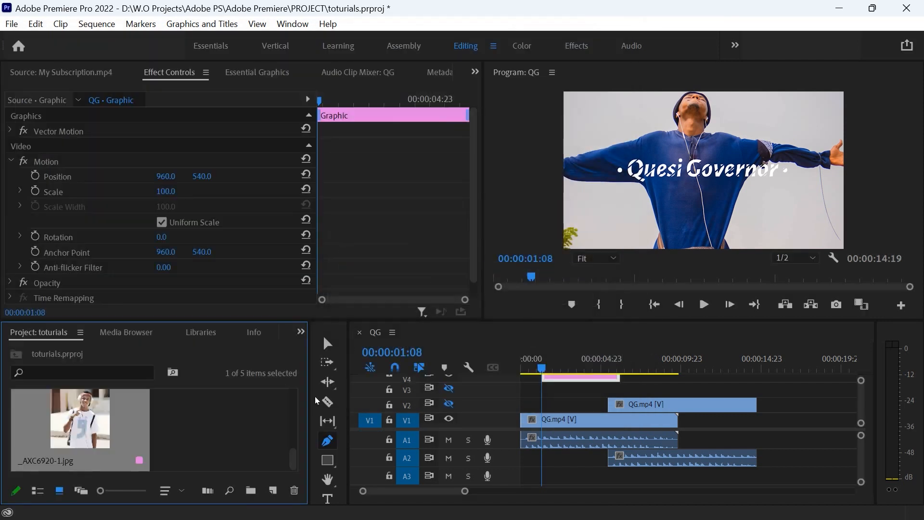
- Place _AXC6920-1.jpg on track V3 just after the graphic's end and delete the QG.mp4 clip on V2 with its audio
drag(75, 430, 624, 391)
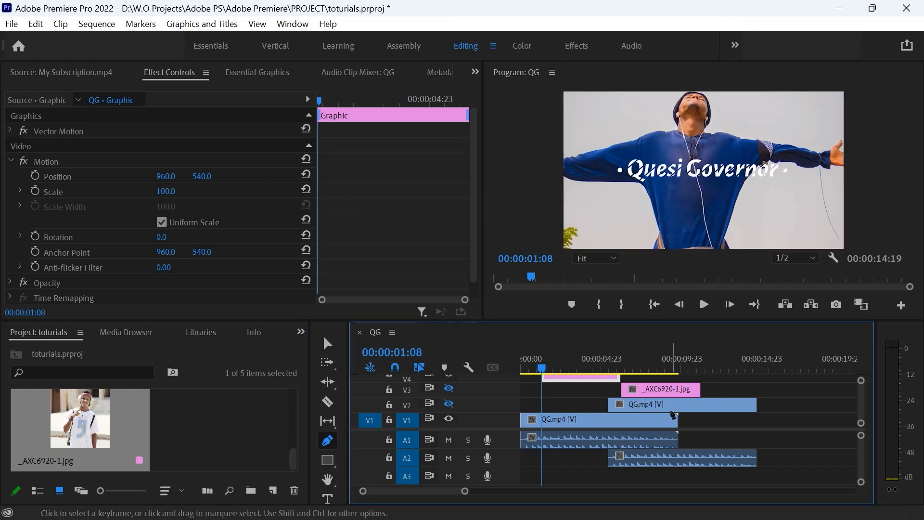
click(674, 411)
key(Delete)
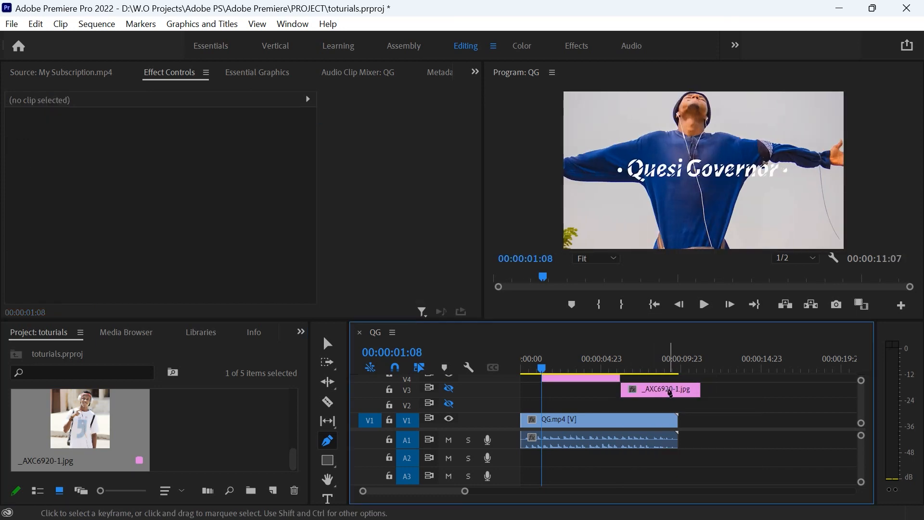
- Move the _AXC6920-1.jpg clip to track V2, directly above QG.mp4, so that it starts at 00:00:01:08
click(625, 390)
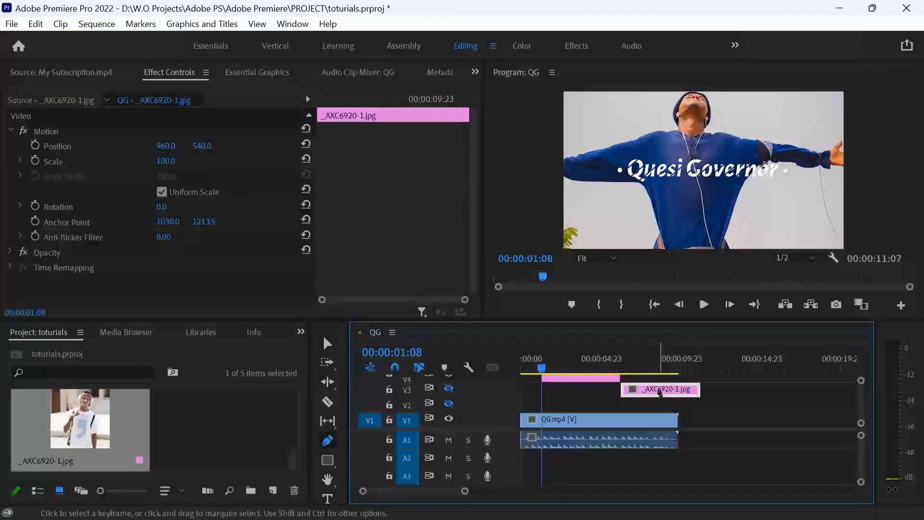
double_click(626, 390)
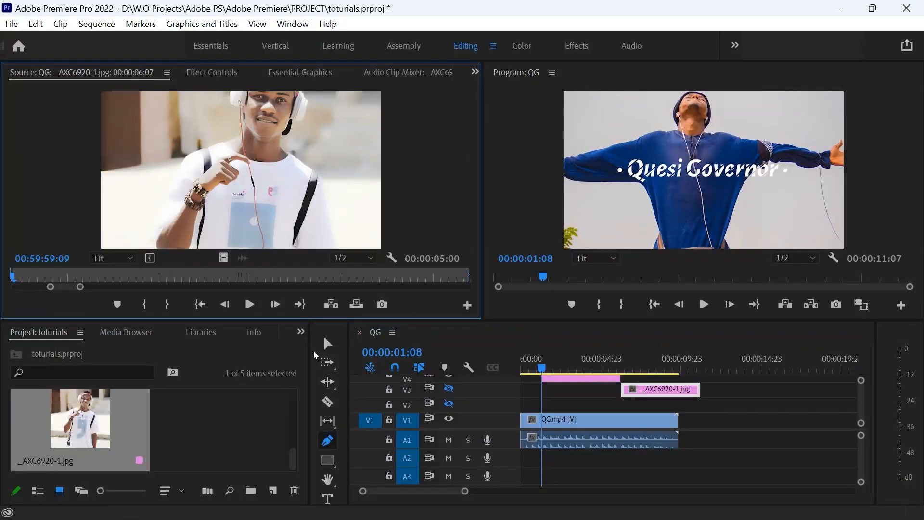
click(327, 343)
drag(647, 393, 571, 405)
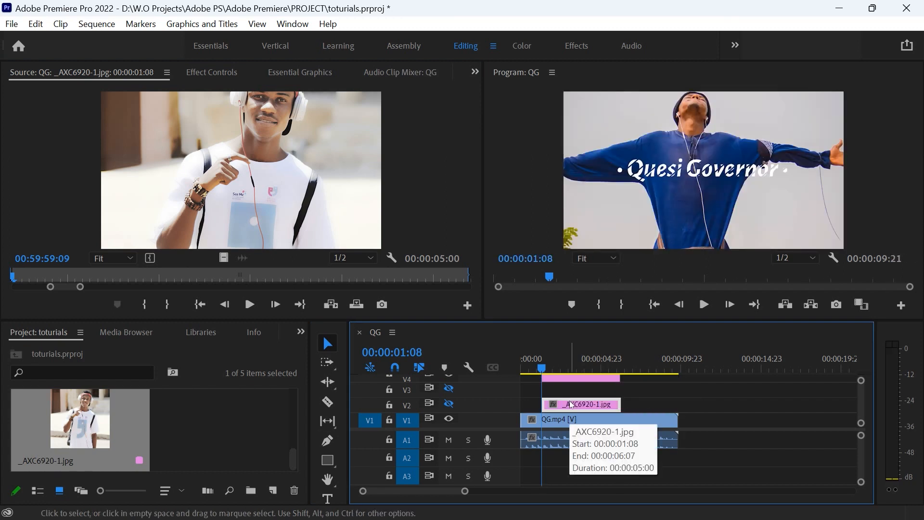
- Save the project and delete the Graphic clip above the picture in the QG sequence
key(ctrl+s)
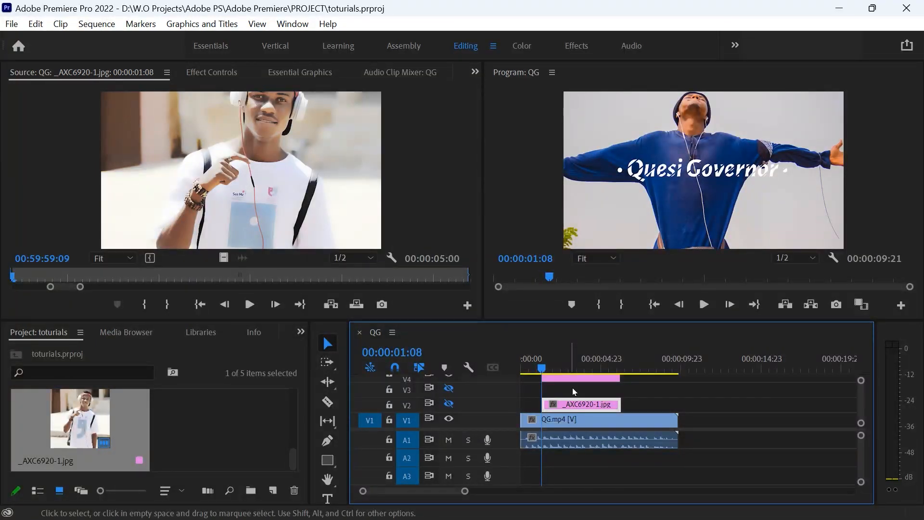
click(583, 379)
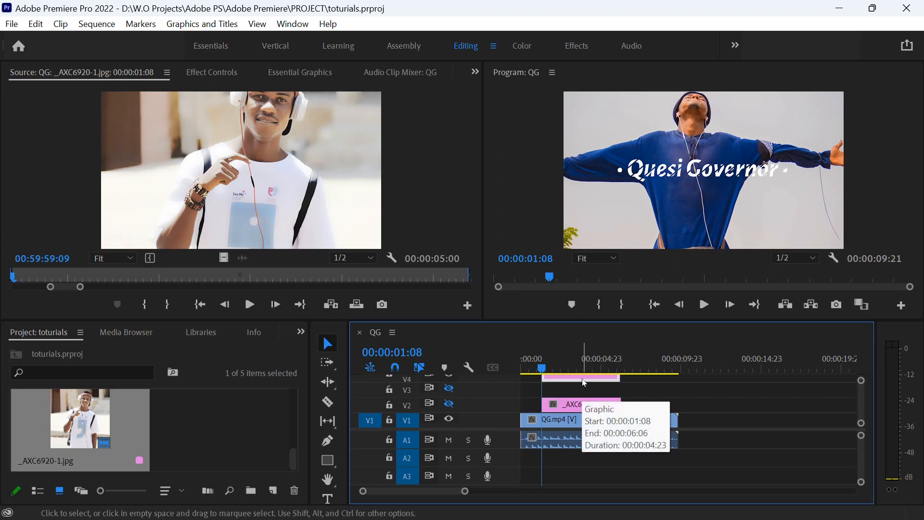
key(Delete)
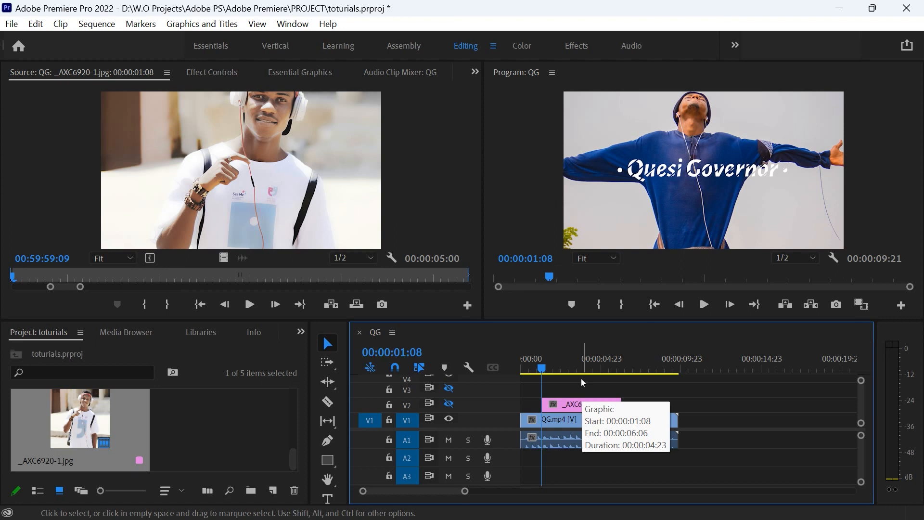
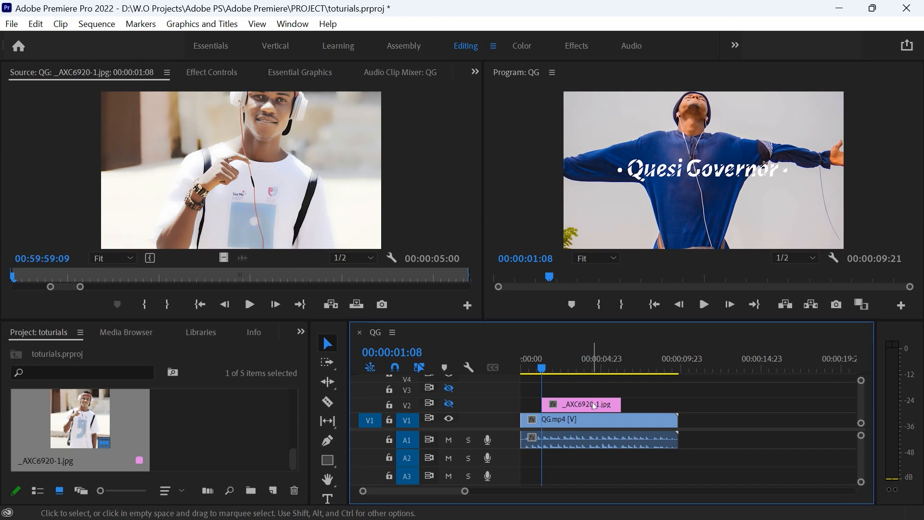
- Turn on the output of tracks V2 and V3 and move the playhead to 00:00:02:05, over the picture
mouse_move(541, 367)
mouse_down()
mouse_move(573, 379)
mouse_move(573, 368)
mouse_move(524, 370)
mouse_up()
click(449, 403)
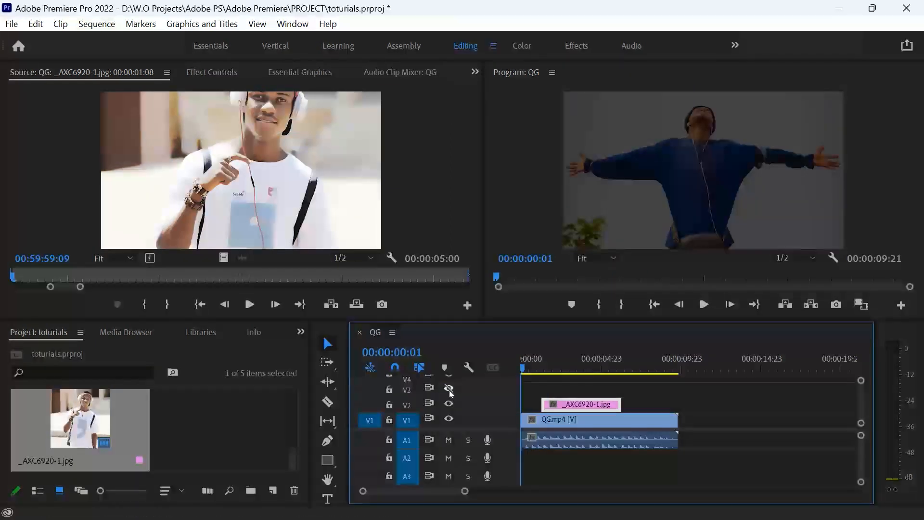
click(448, 388)
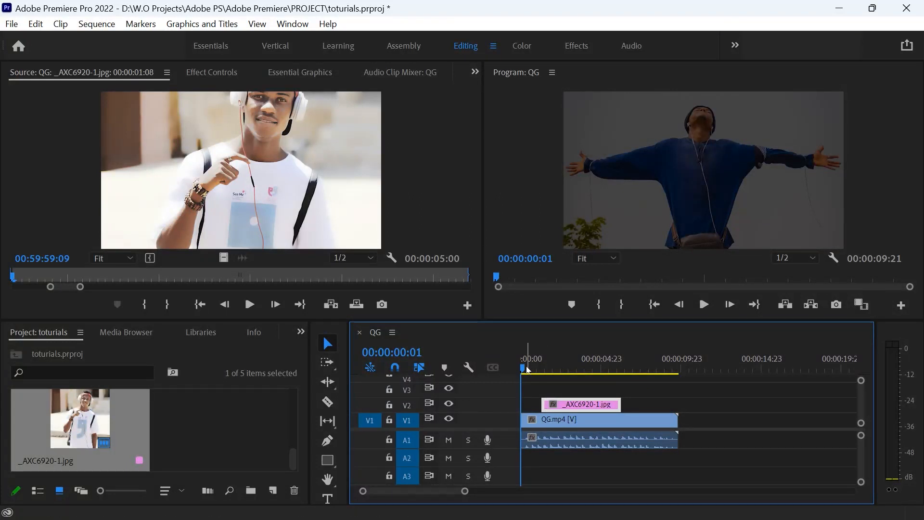
drag(525, 370, 557, 385)
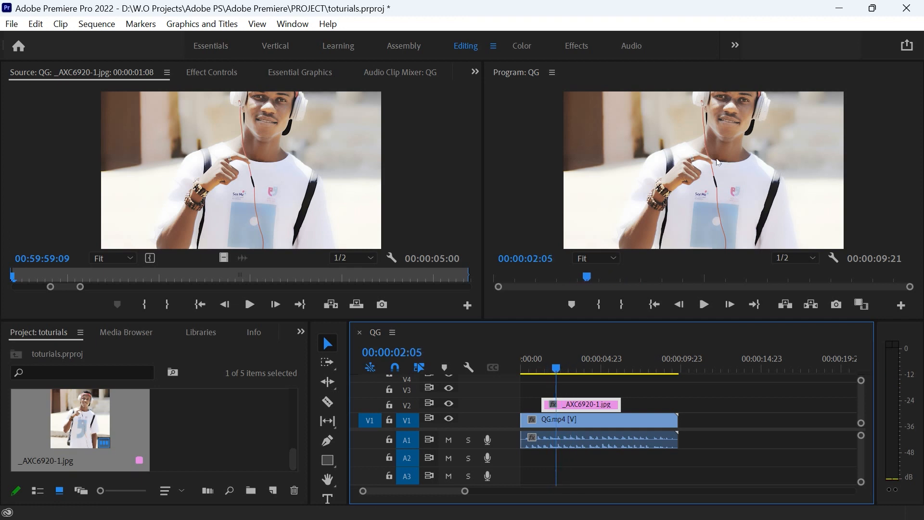
- Scale the _AXC6920-1.jpg clip down to 51.0 in the frame and move it to position 900.6, 530.1
click(222, 72)
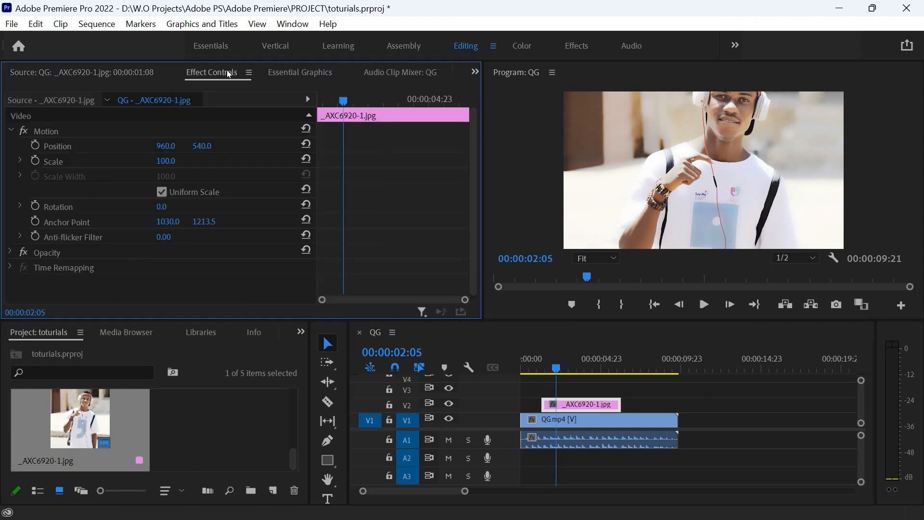
click(37, 131)
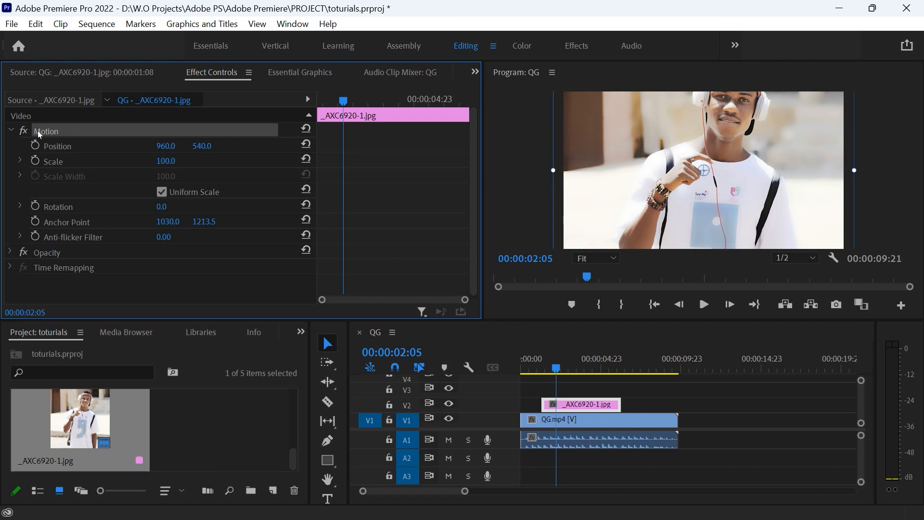
click(77, 149)
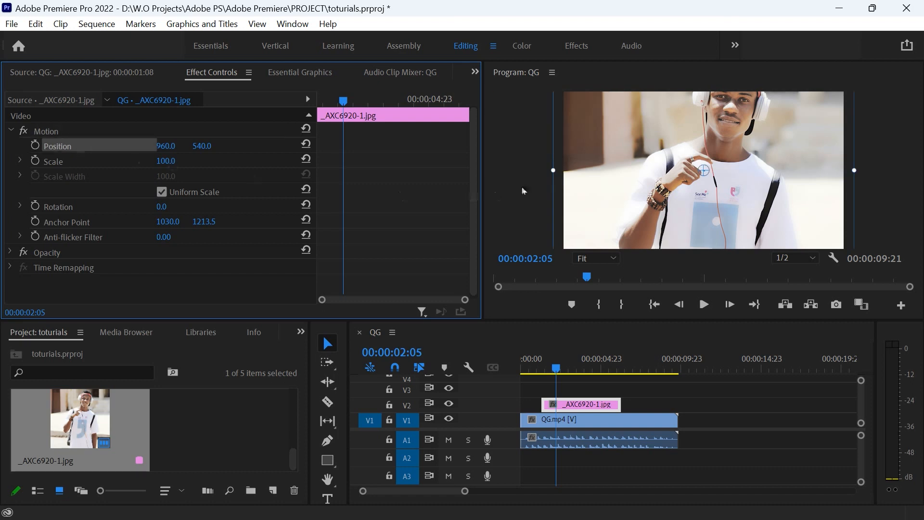
drag(553, 170, 626, 178)
drag(726, 199, 718, 197)
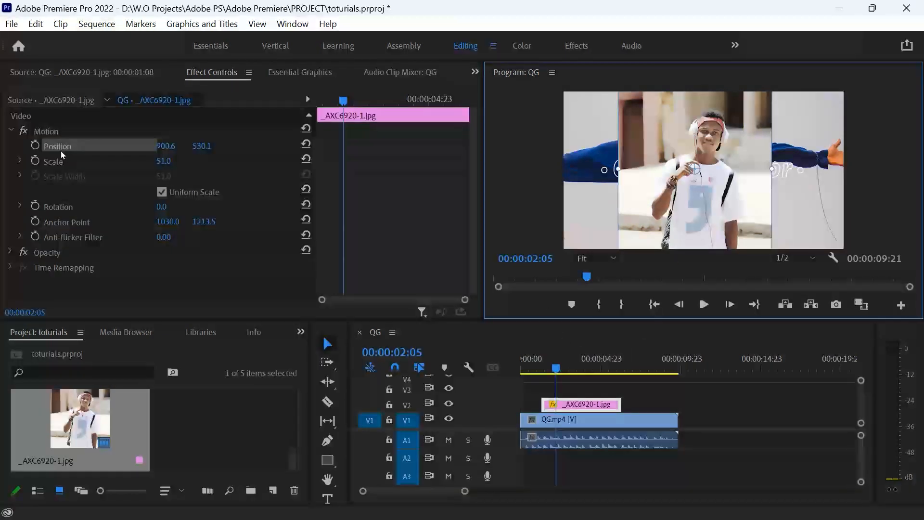
- Collapse the picture's Motion settings and add a free-draw mask under its Opacity effect
click(53, 131)
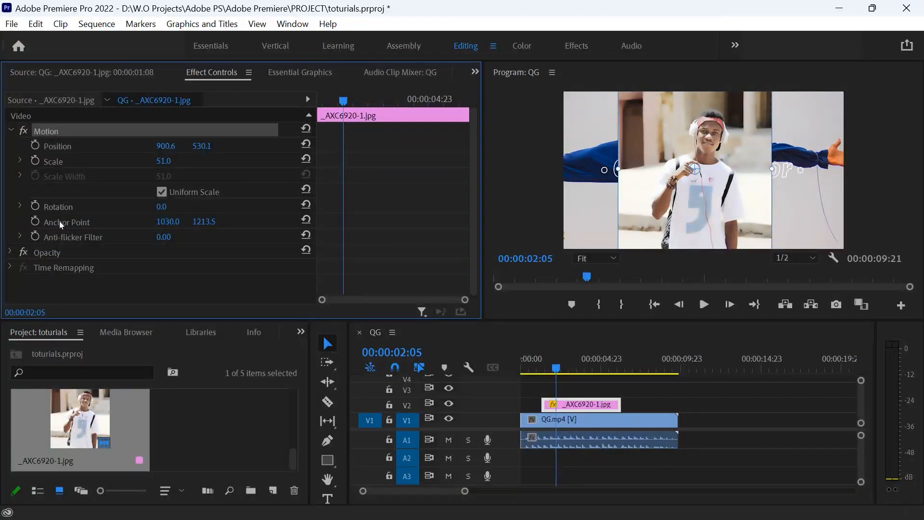
click(12, 131)
click(12, 131)
click(12, 254)
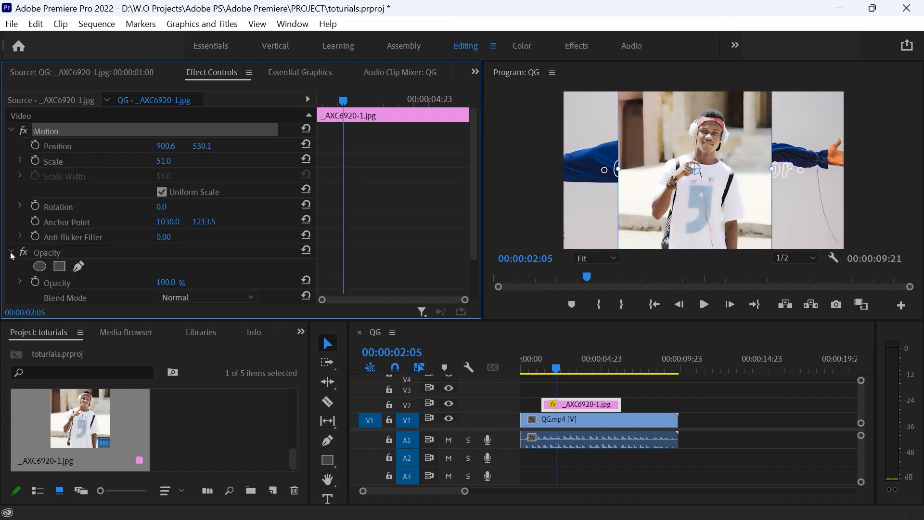
click(11, 130)
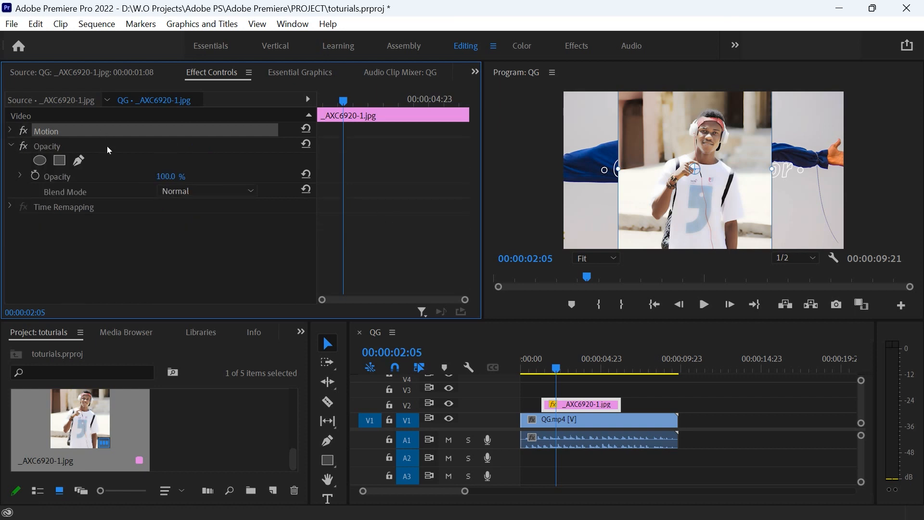
click(79, 160)
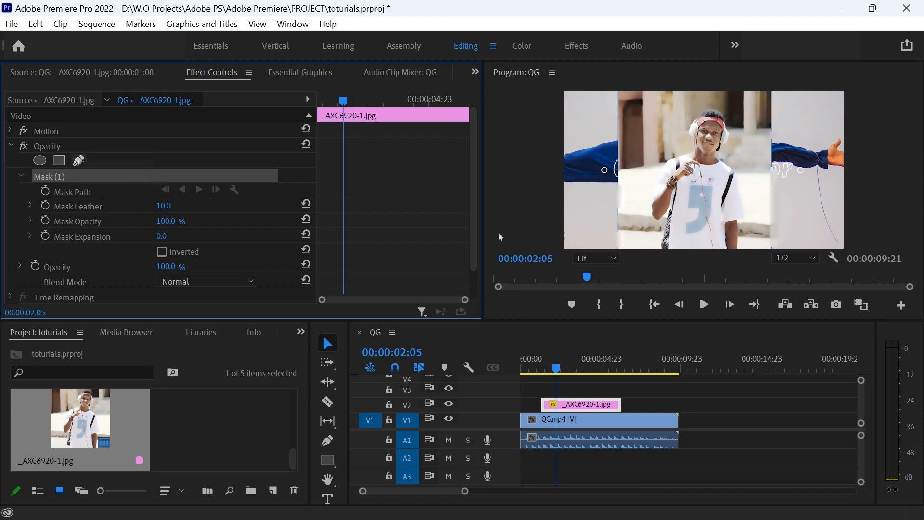
click(659, 249)
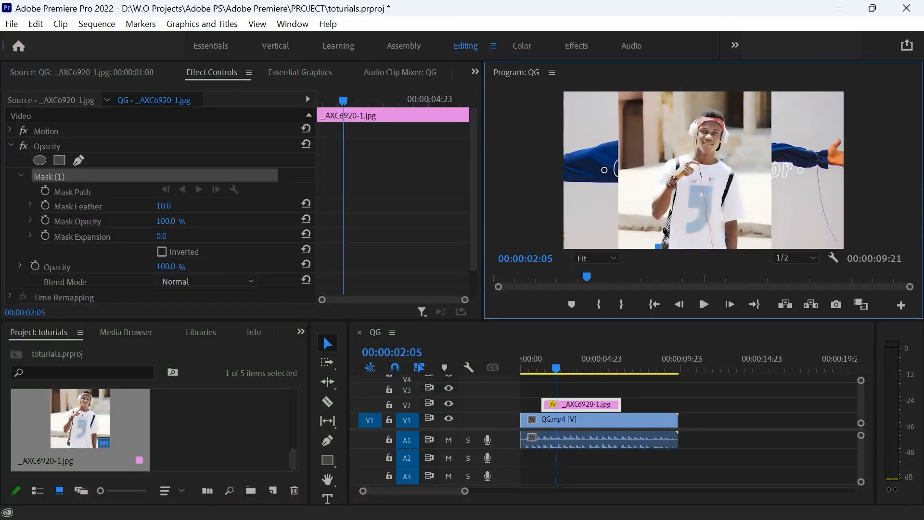
click(664, 228)
click(657, 228)
drag(660, 248, 659, 225)
drag(654, 224, 654, 225)
click(328, 441)
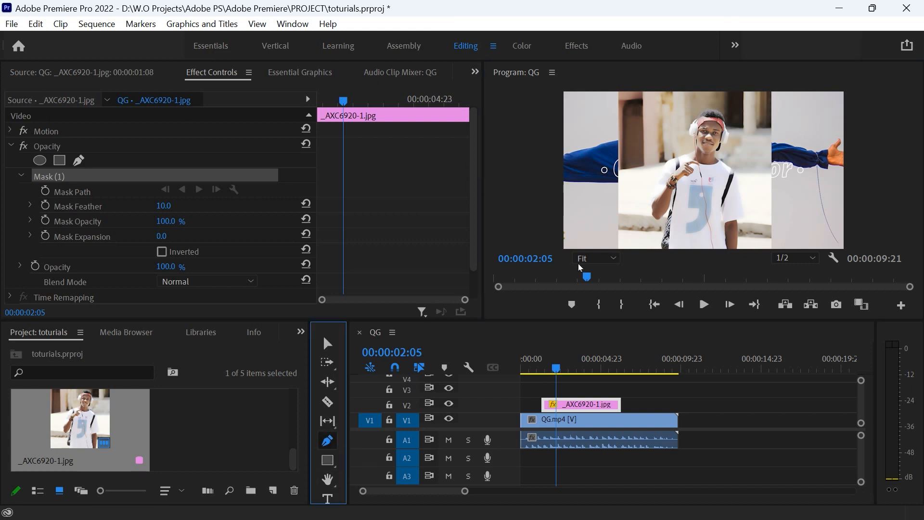
click(659, 248)
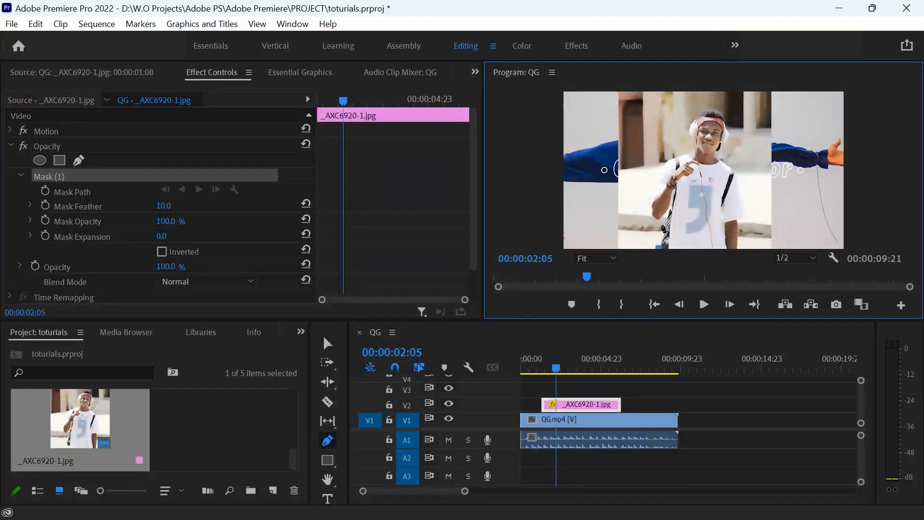
click(662, 223)
click(647, 219)
drag(653, 227, 657, 246)
key(ctrl+z)
key(ctrl+z)
- Trace the opacity mask path from the picture's lower edge up along the man's bent arm to his shoulder
drag(656, 224, 657, 249)
click(653, 223)
drag(670, 247, 653, 244)
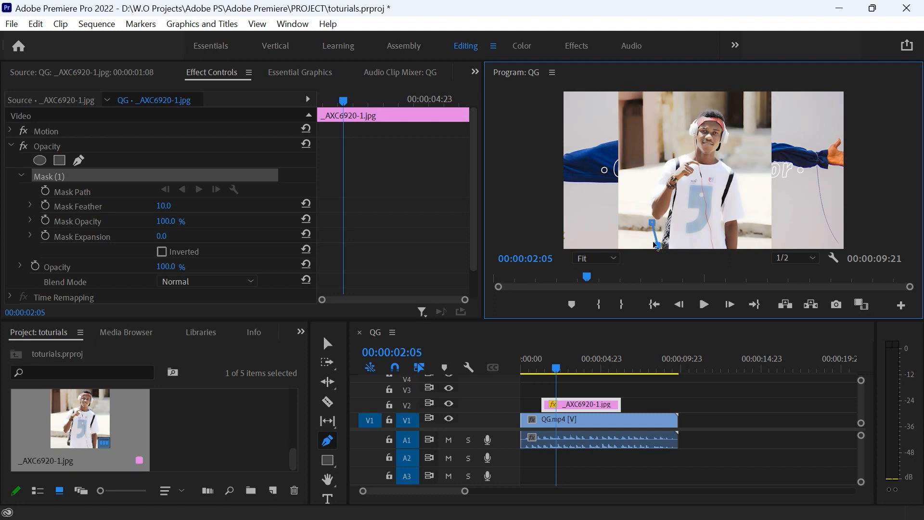
click(643, 208)
click(653, 193)
click(655, 163)
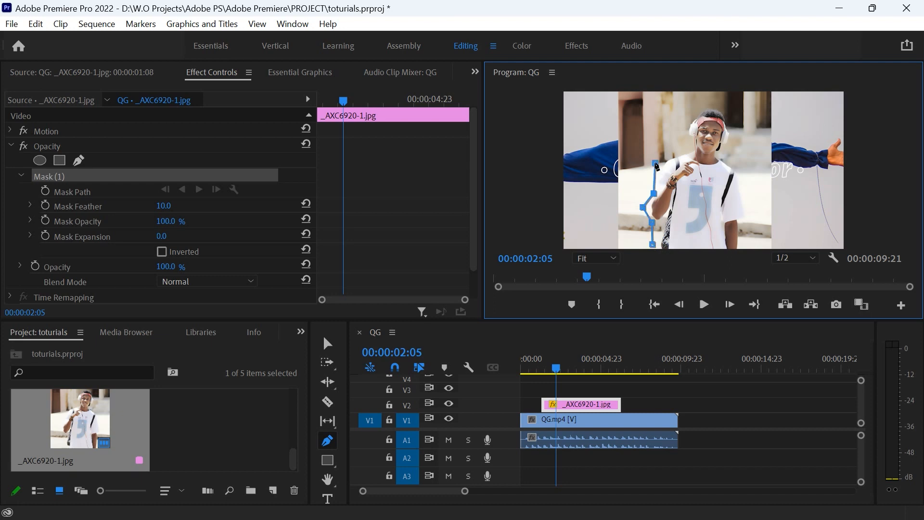
click(678, 153)
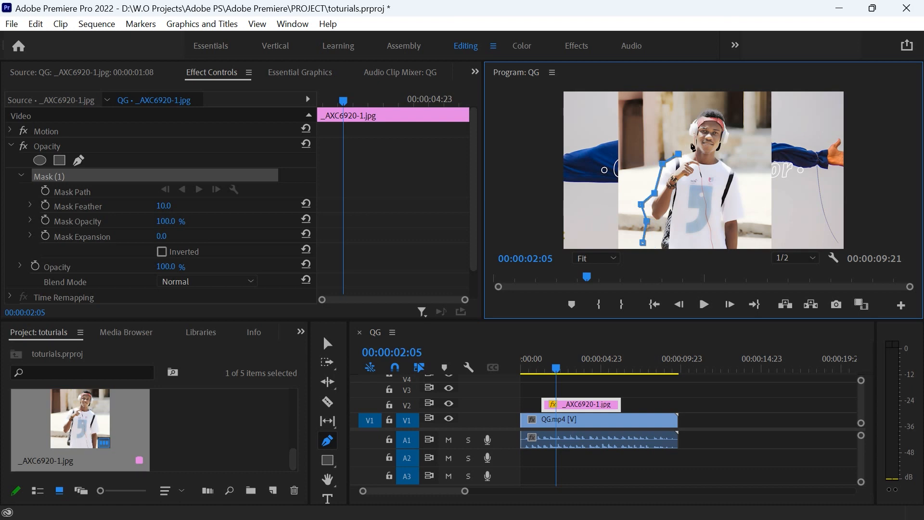
- Try twice to adjust the mask's starting point beside the man's hip, and undo each attempt
drag(643, 242, 648, 246)
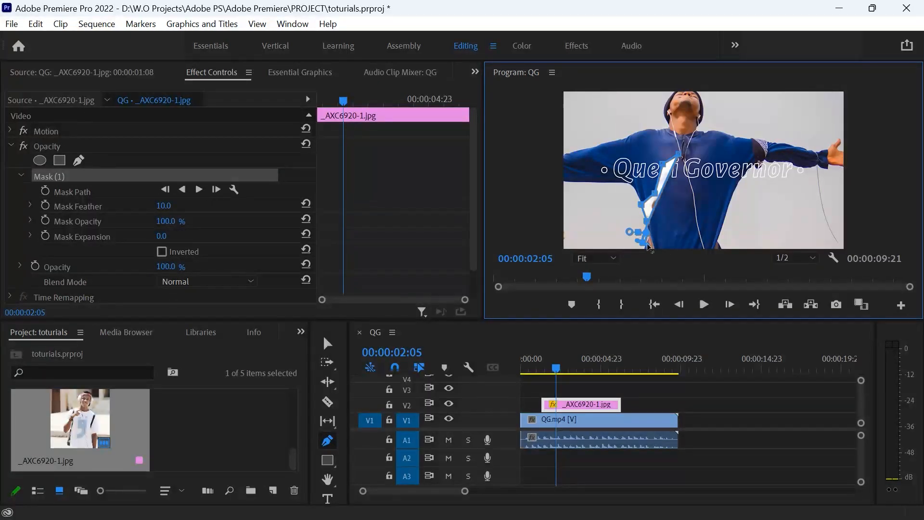
key(ctrl+z)
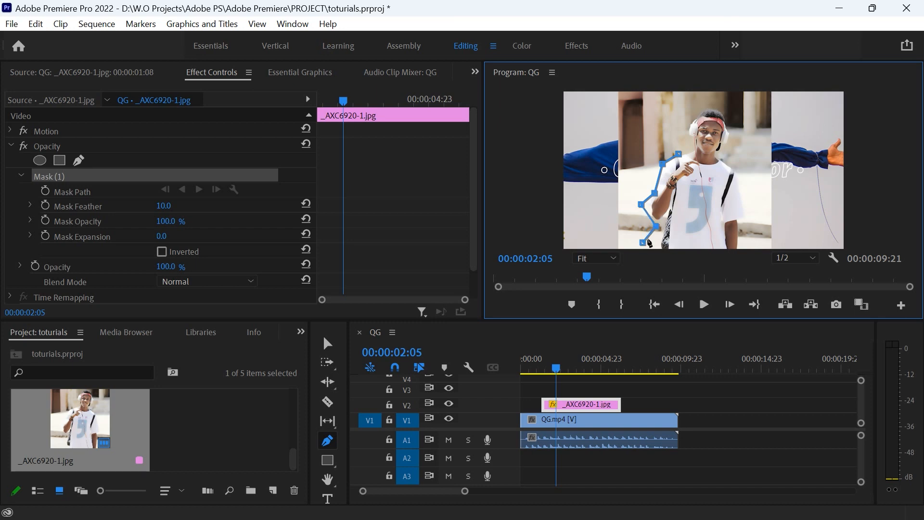
click(643, 243)
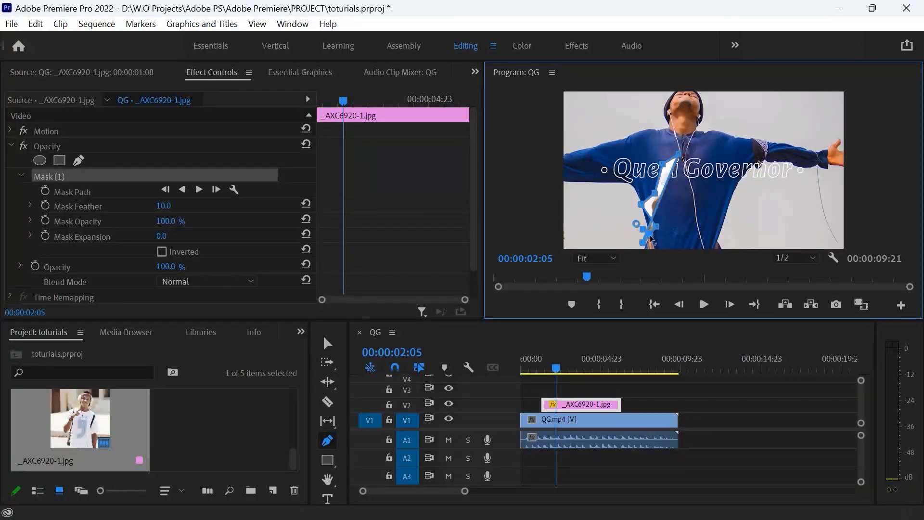
key(ctrl+z)
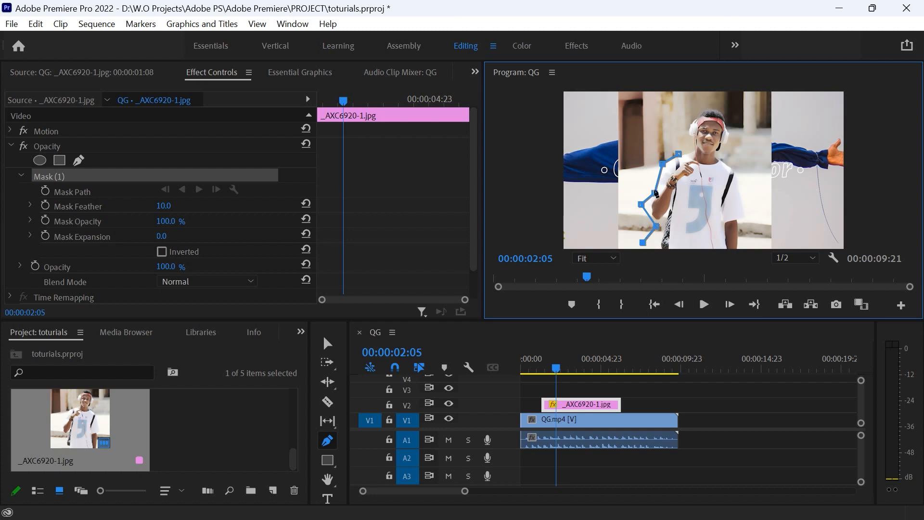
- Continue the mask path from the shoulder up the neck, over the top of the man's head and down past his other ear
click(689, 140)
click(681, 119)
click(698, 111)
drag(718, 110, 682, 112)
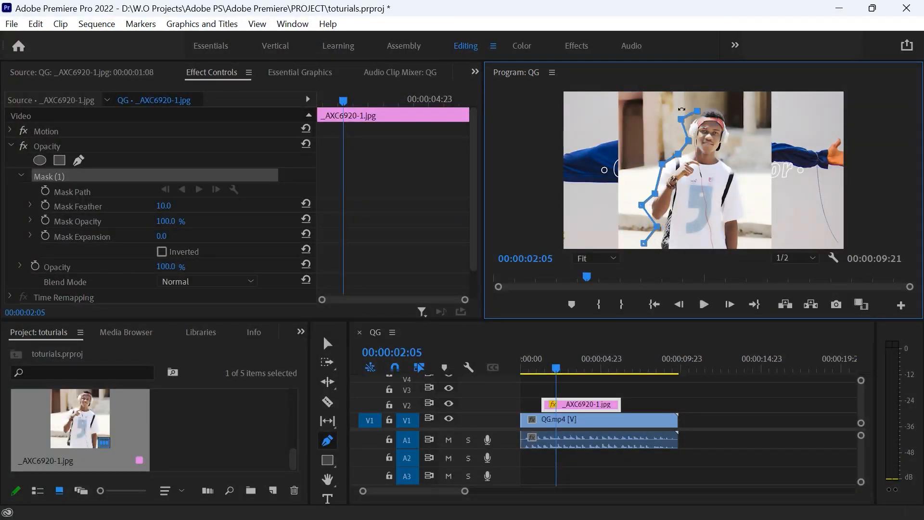
click(715, 105)
click(729, 143)
drag(727, 153, 730, 160)
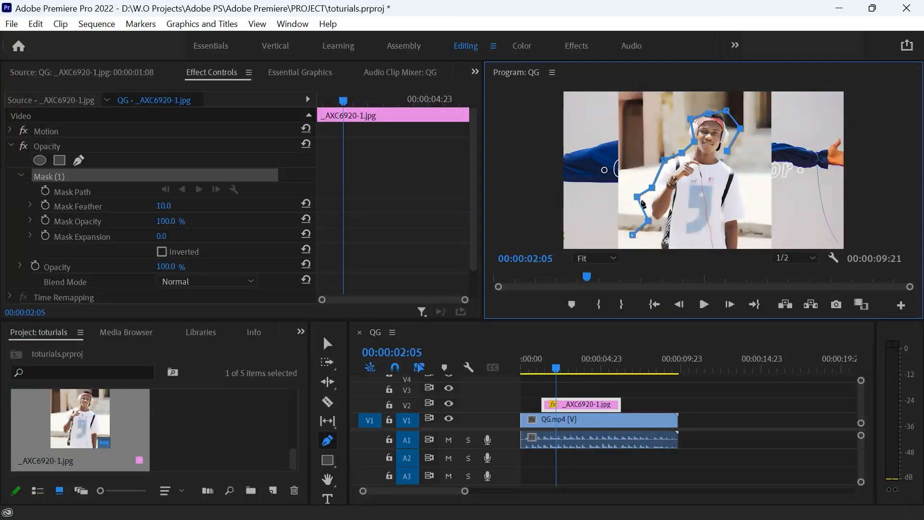
- Save the project and reposition the mask points beside the man's elbow and around the top of his head
key(ctrl+s)
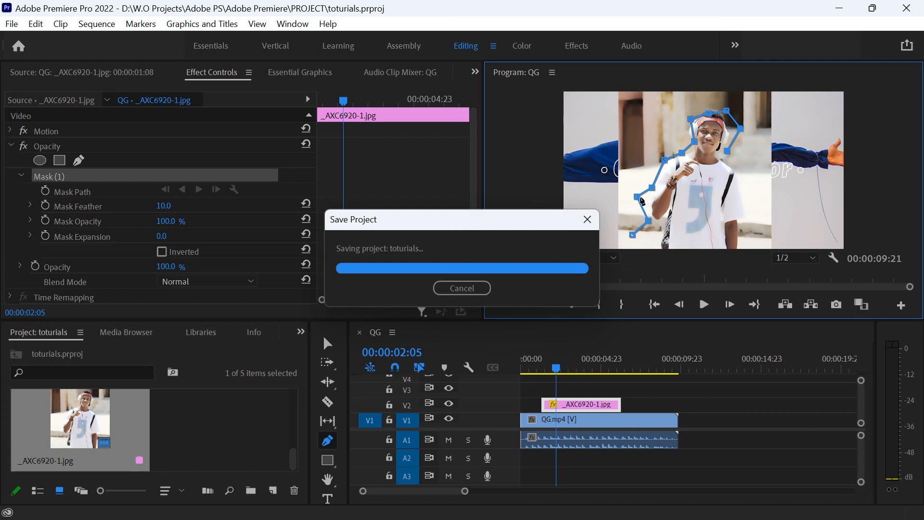
drag(639, 197, 644, 199)
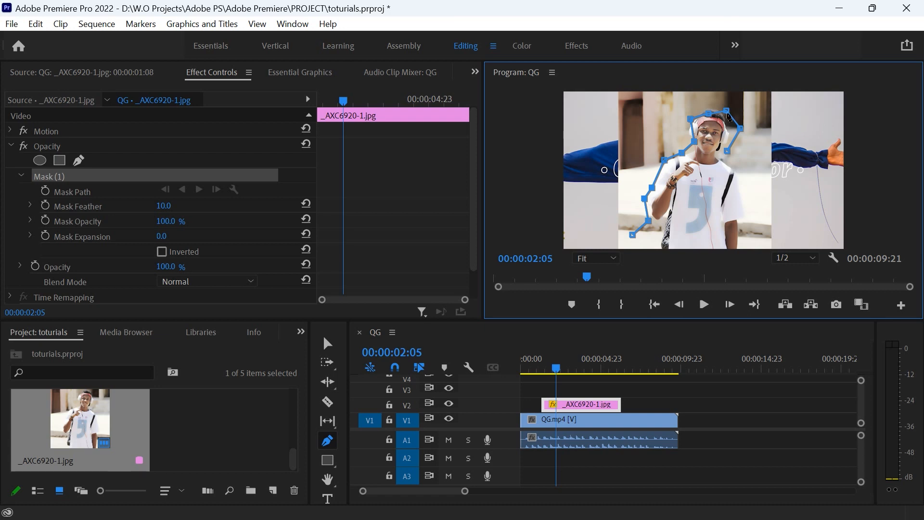
drag(727, 111, 695, 110)
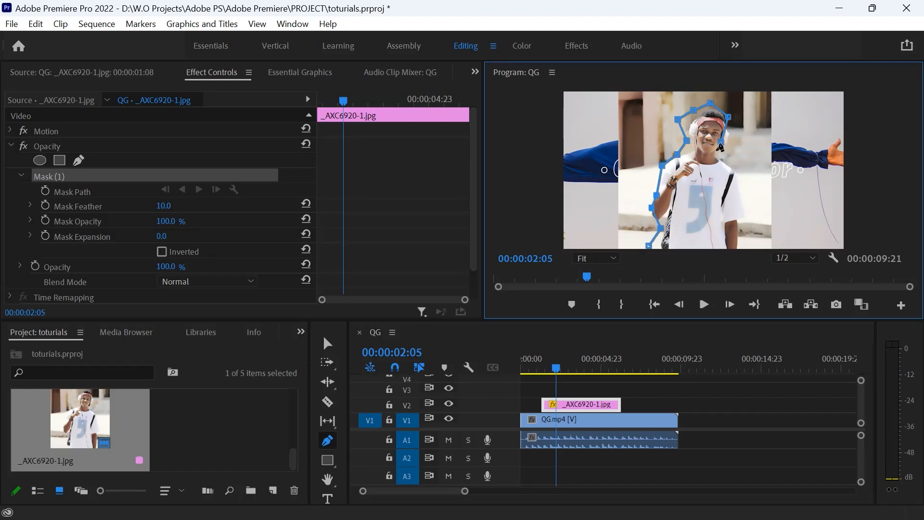
- Adjust the mask point beside the ear and extend the path down the neck, shoulder and other arm to the picture's lower edge
drag(725, 143, 733, 145)
click(722, 156)
click(738, 169)
click(745, 198)
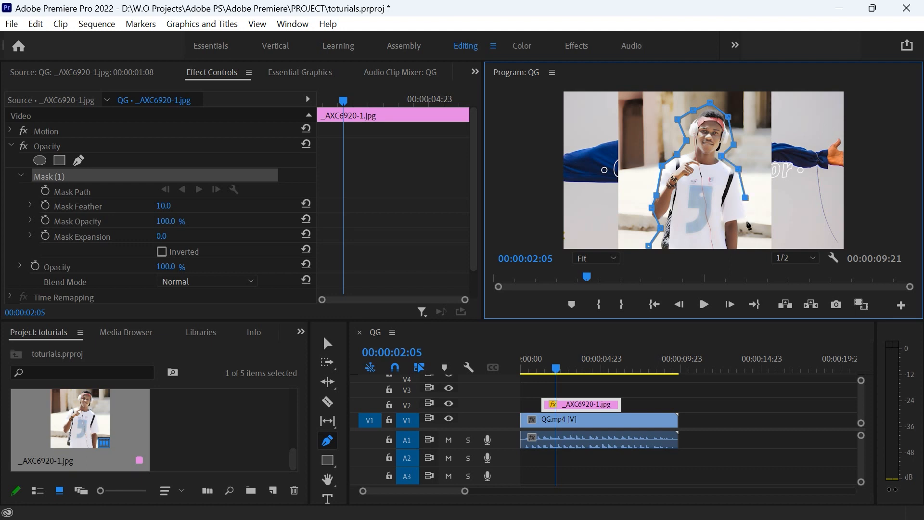
click(744, 222)
click(741, 247)
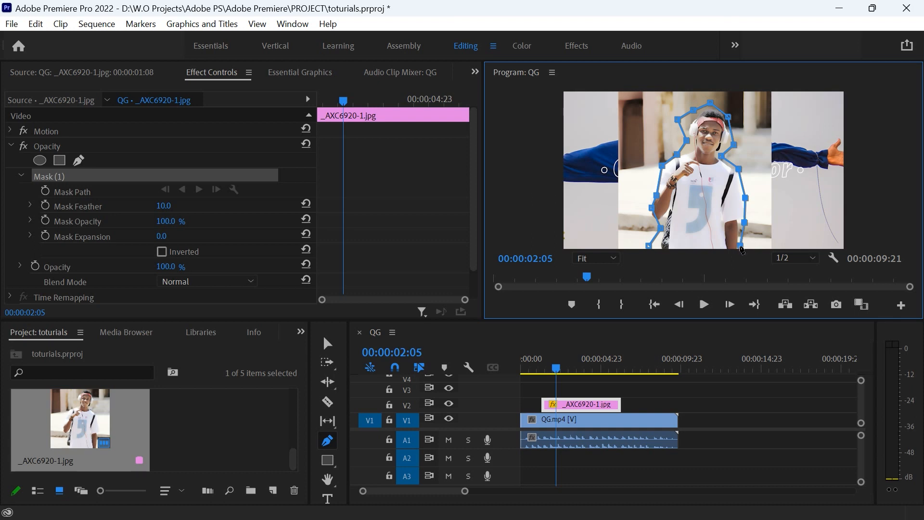
- Try to close the mask path at its starting point, and undo the last mask edits
click(648, 245)
key(ctrl+z)
key(ctrl+z)
- Show the project's edit history and revert to its earliest New/Open state
click(302, 332)
click(320, 442)
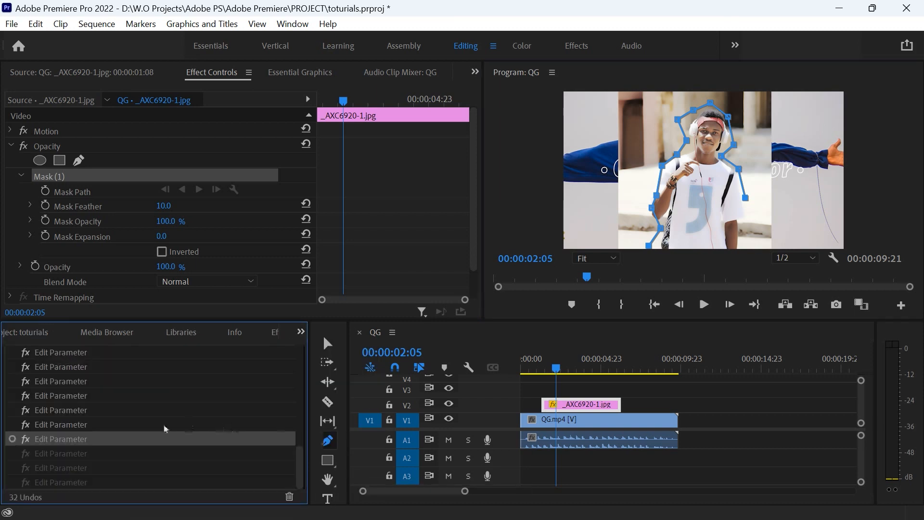
scroll(71, 385, up, 5)
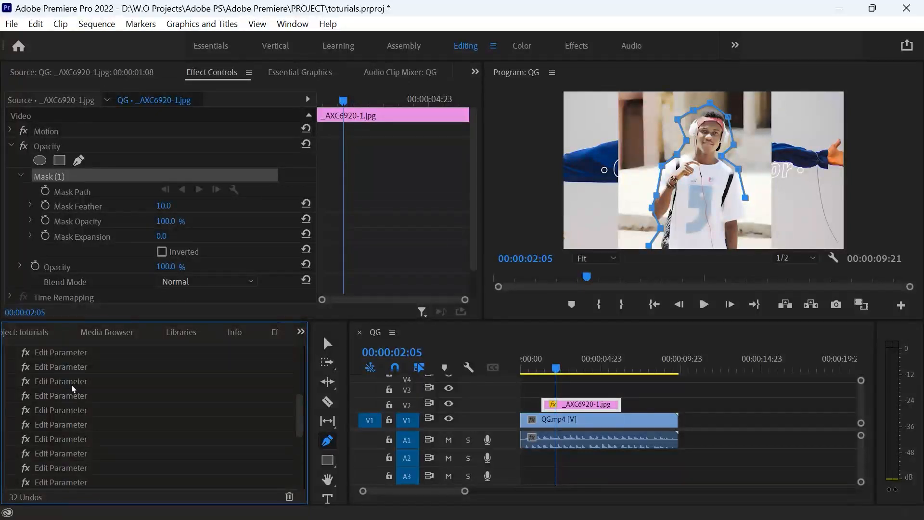
scroll(71, 384, up, 1)
click(60, 351)
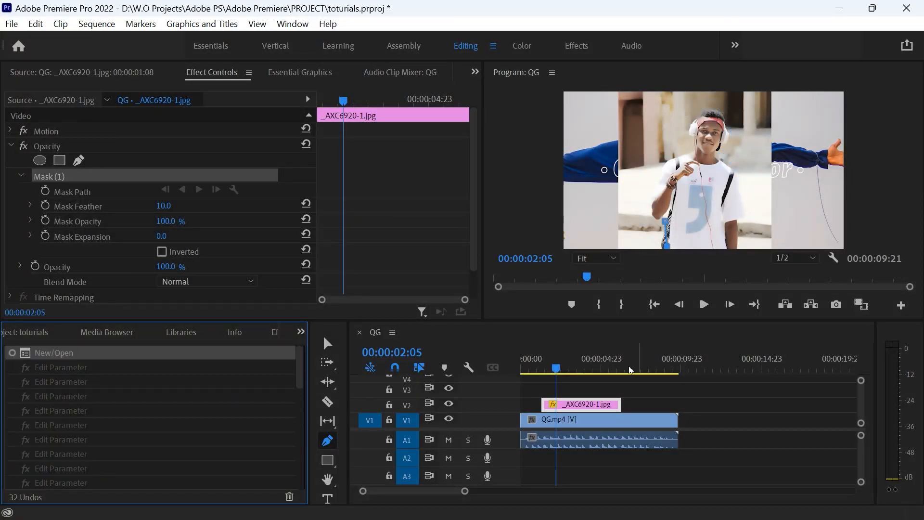
click(599, 407)
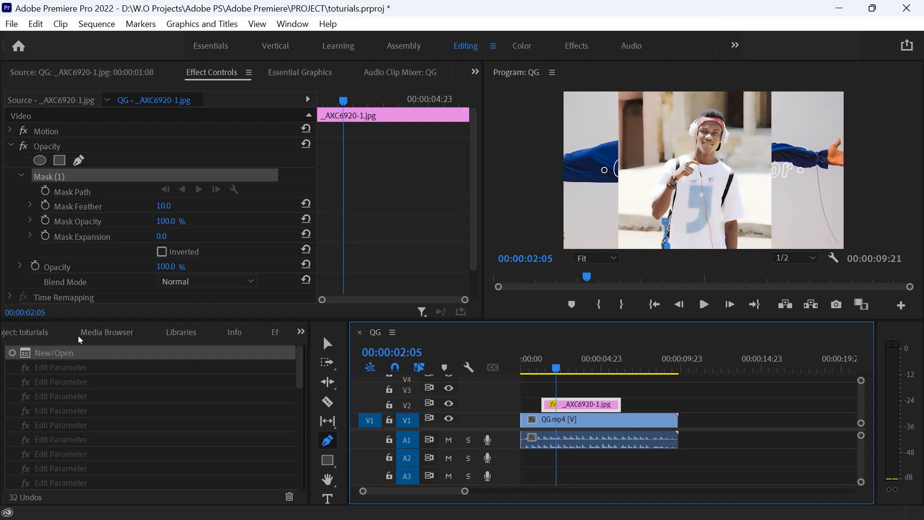
click(106, 333)
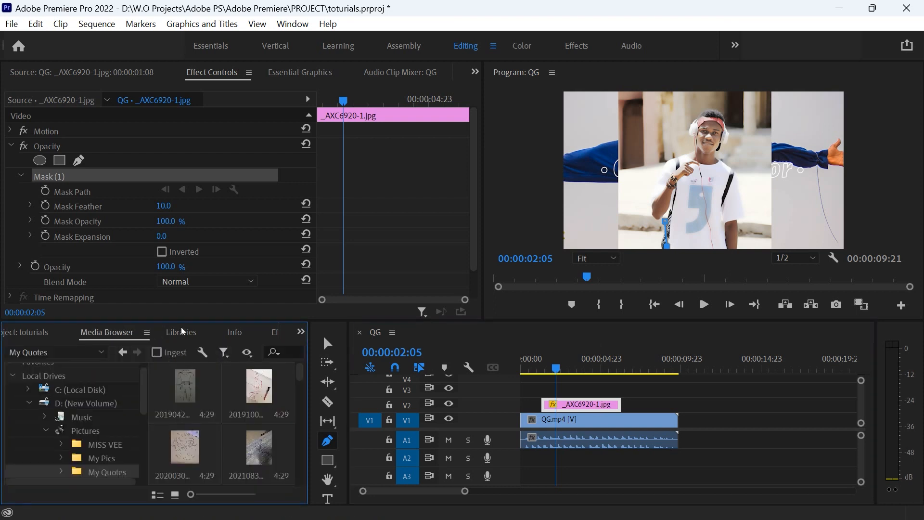
click(181, 331)
click(235, 333)
click(268, 333)
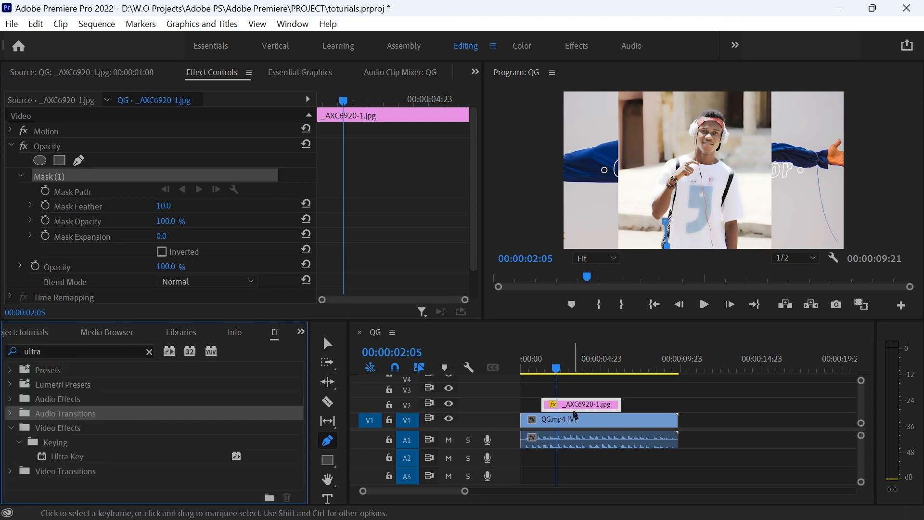
- Delete the _AXC6920-1.jpg clip from the QG sequence, and select the QG.mp4 clip and the Selection tool
click(574, 411)
key(Delete)
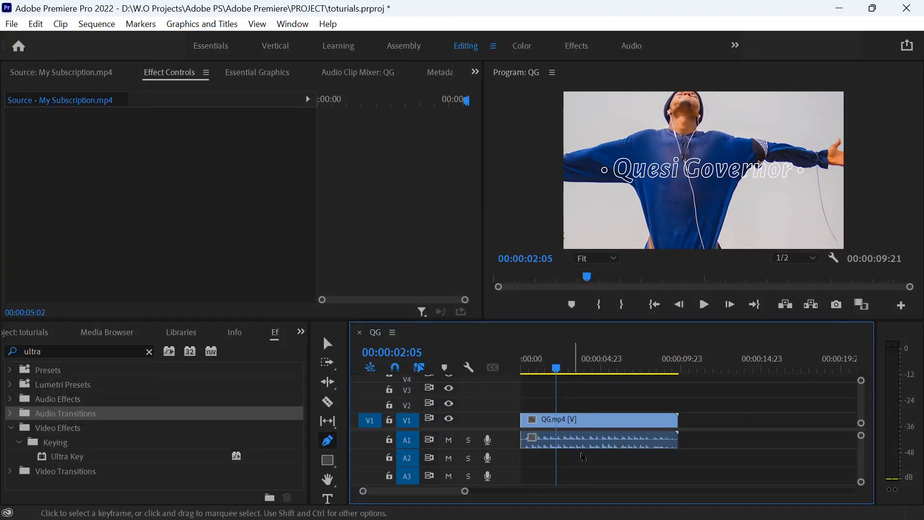
click(608, 422)
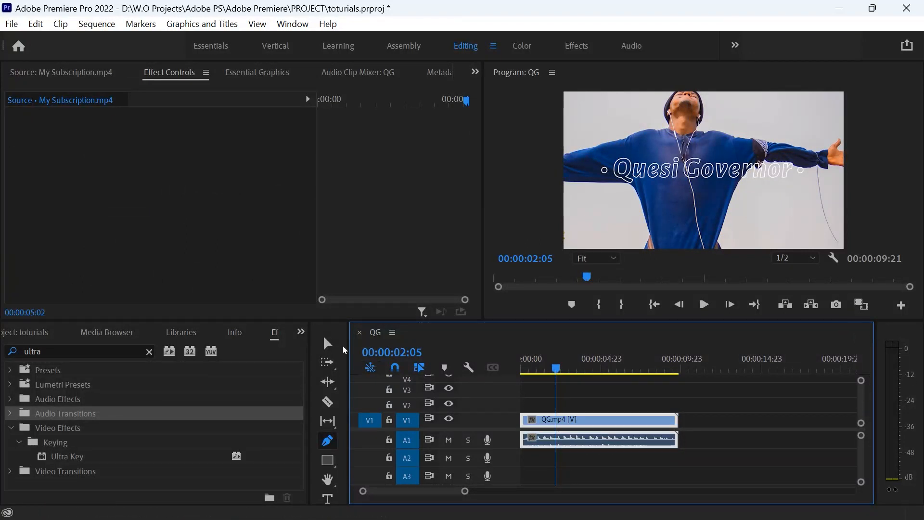
key(v)
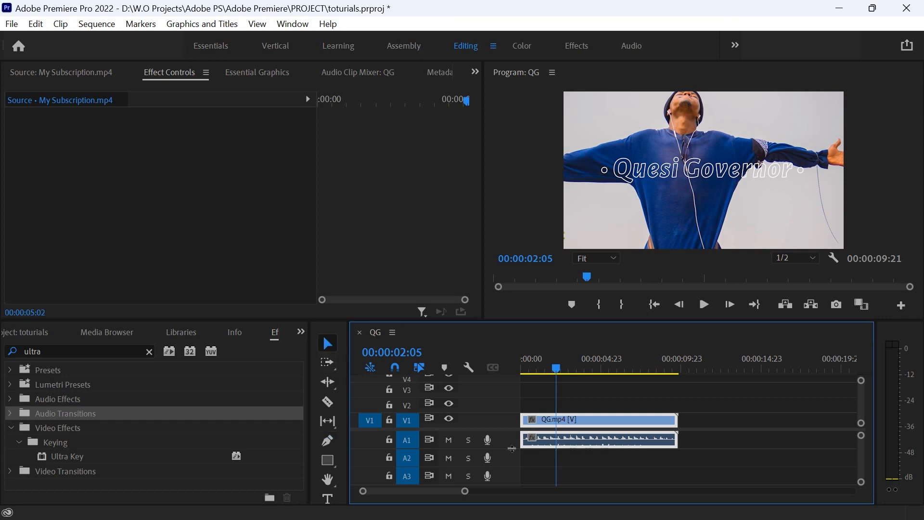
- Load the QG.mp4 clip as the source and show its audio clip mixer
double_click(599, 441)
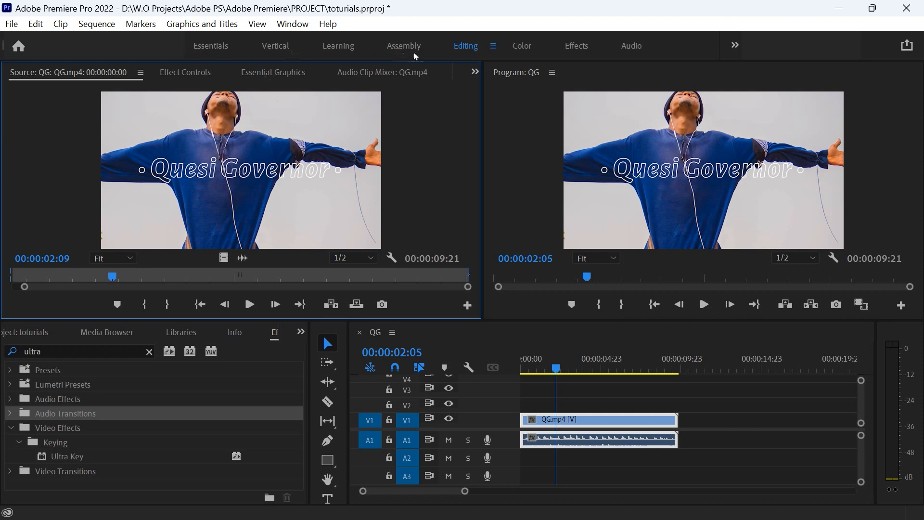
click(373, 72)
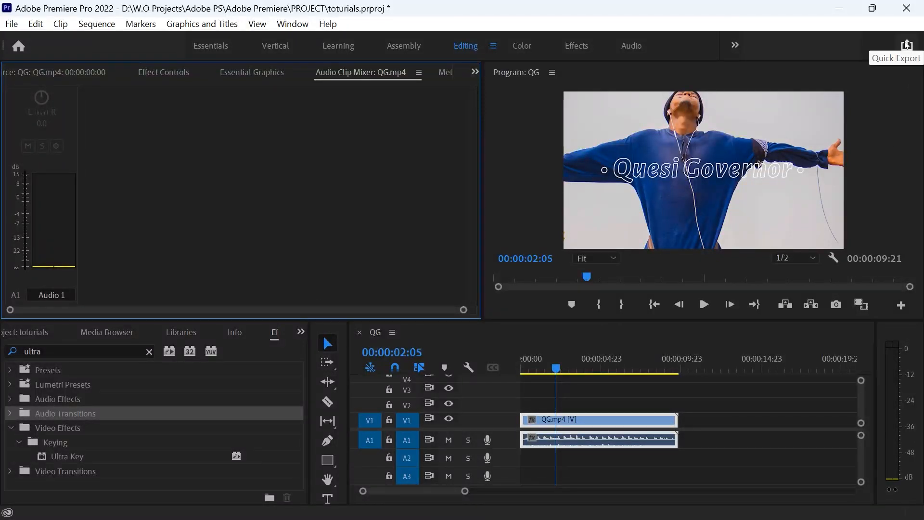
- Review the available export types and open Quick Export for the QG sequence
click(13, 23)
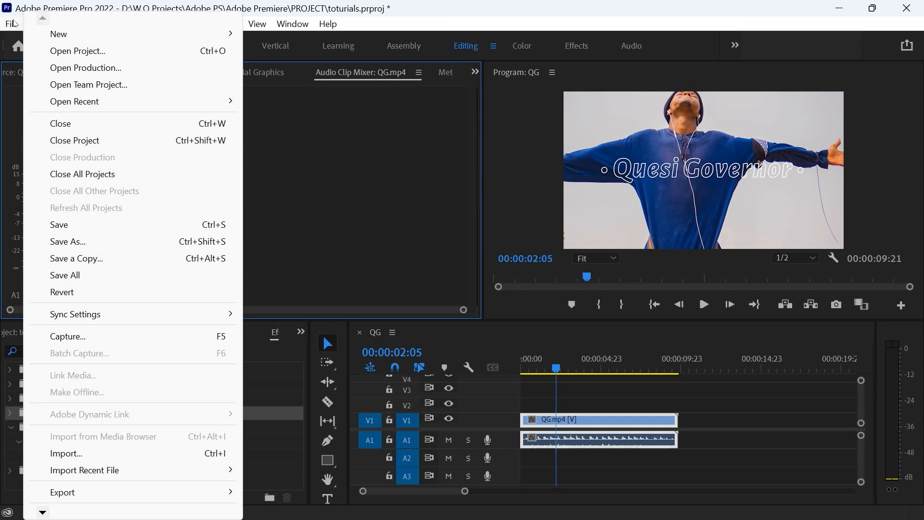
mouse_move(226, 496)
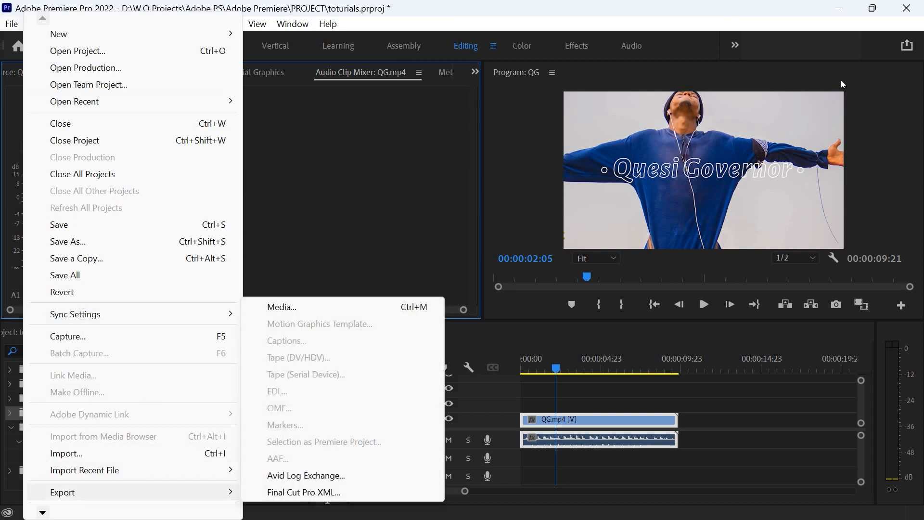
click(921, 73)
click(912, 47)
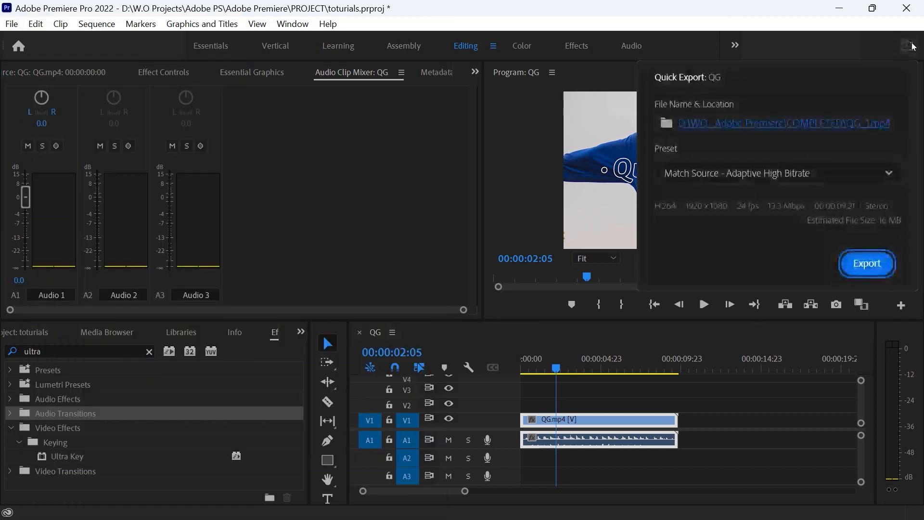
- Try the High Quality 2160p 4K export preset, and return to Match Source - Adaptive High Bitrate
click(888, 178)
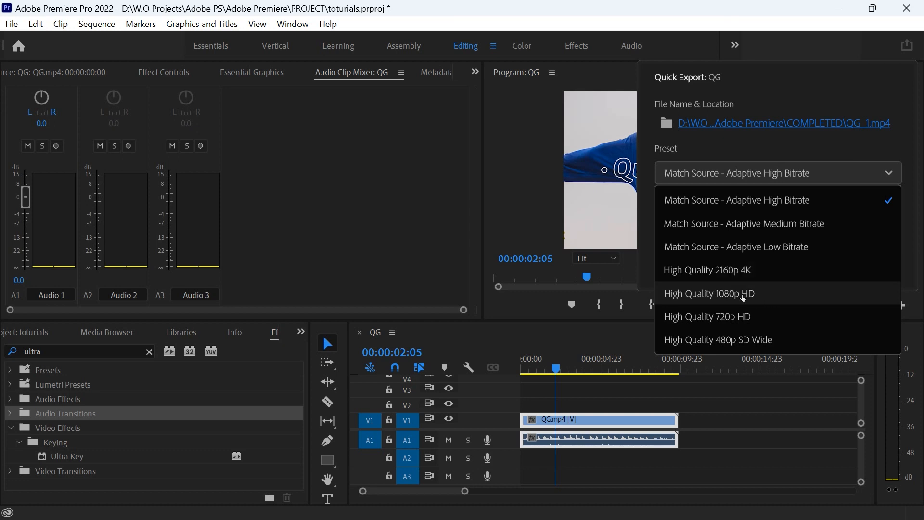
click(688, 270)
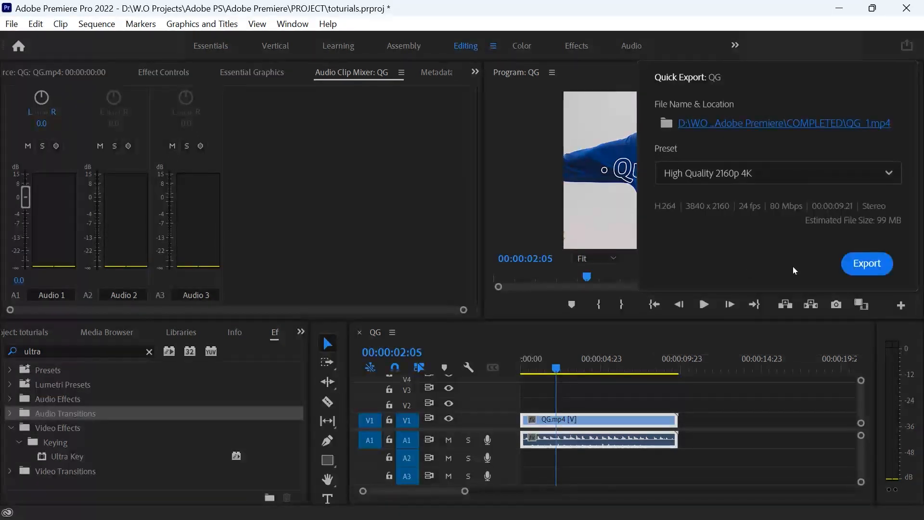
click(888, 174)
click(824, 200)
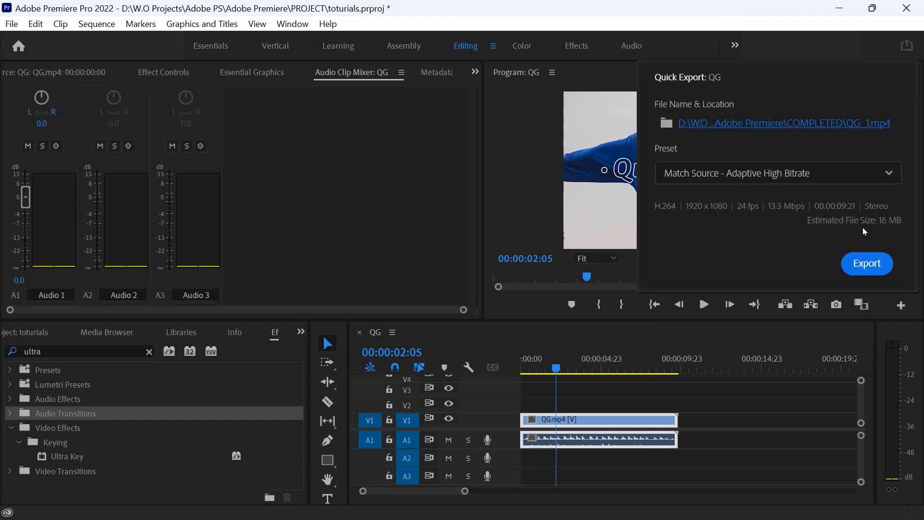
- Try the High Quality 1080p HD export preset, and restore the Match Source - Adaptive High Bitrate preset
click(862, 176)
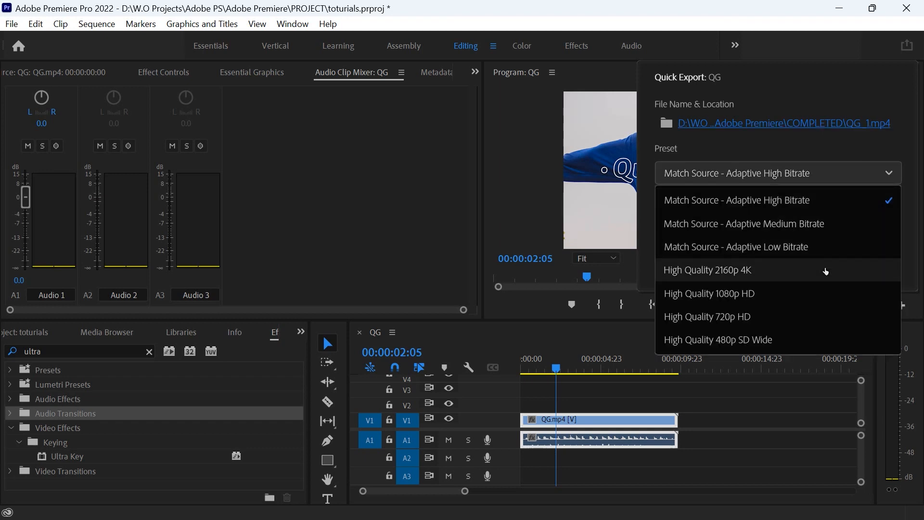
click(820, 293)
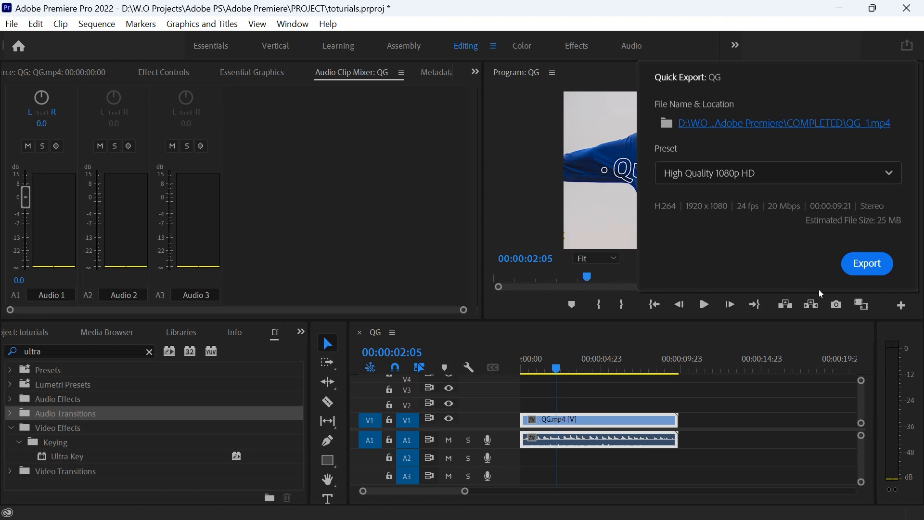
click(888, 175)
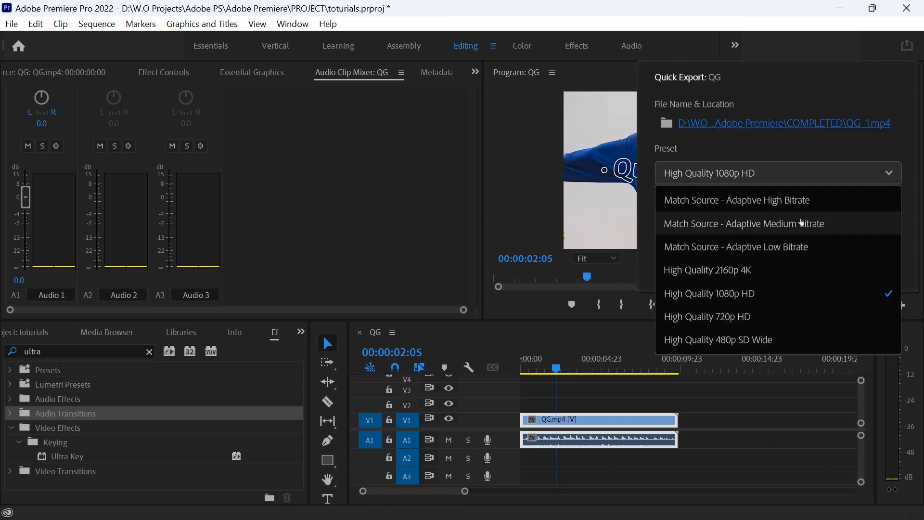
click(807, 201)
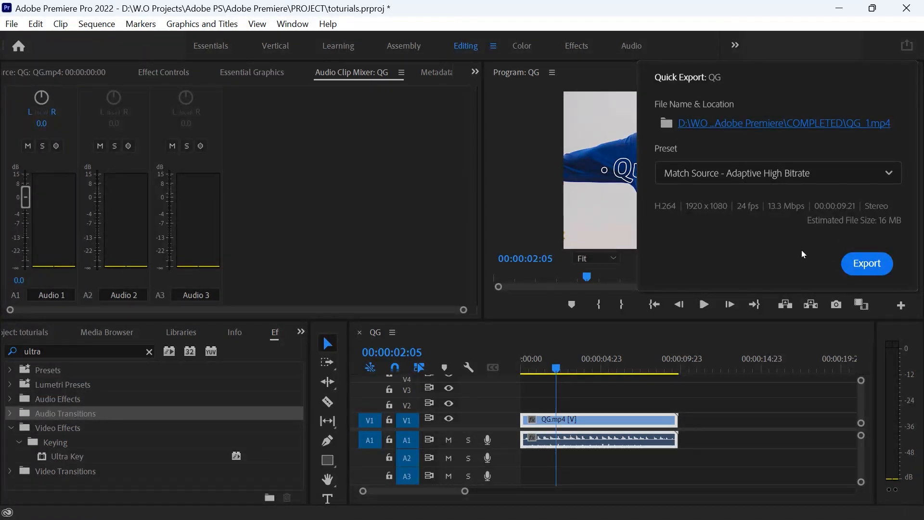
- Export the QG sequence to QG_1.mp4 with the Match Source - Adaptive High Bitrate preset, and dismiss Quick Export
click(875, 270)
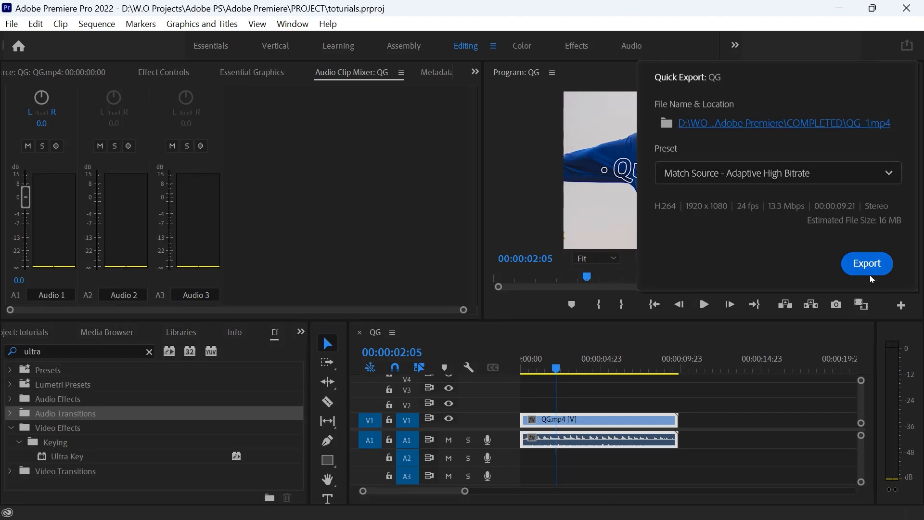
click(454, 214)
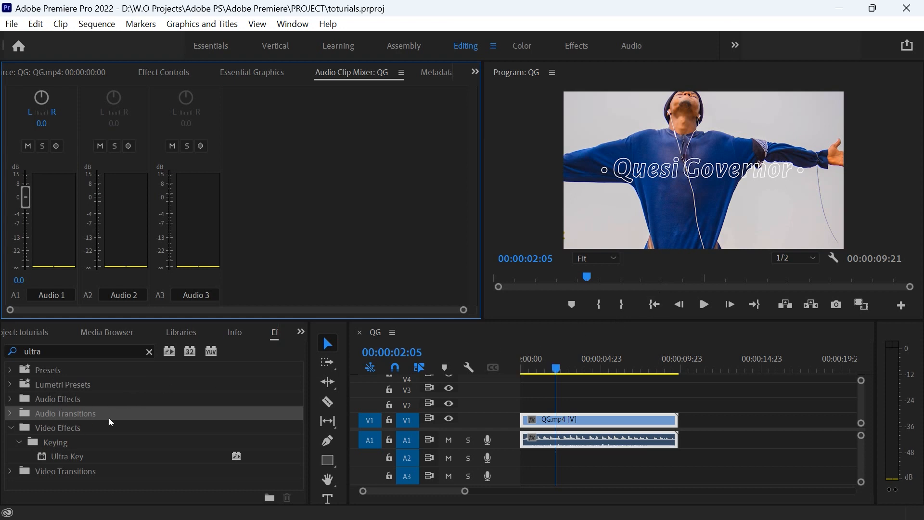
- Clear the effects search and expand Video Transitions to examine the available transition categories
click(10, 472)
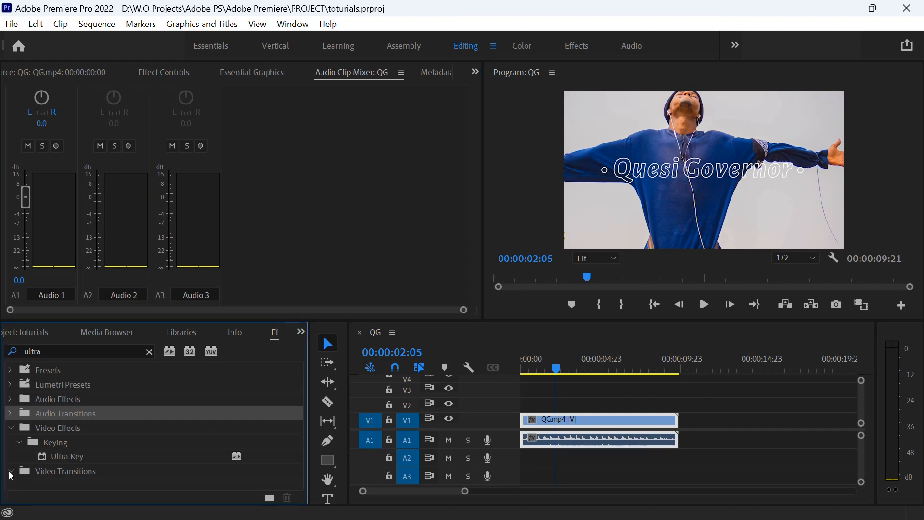
click(67, 472)
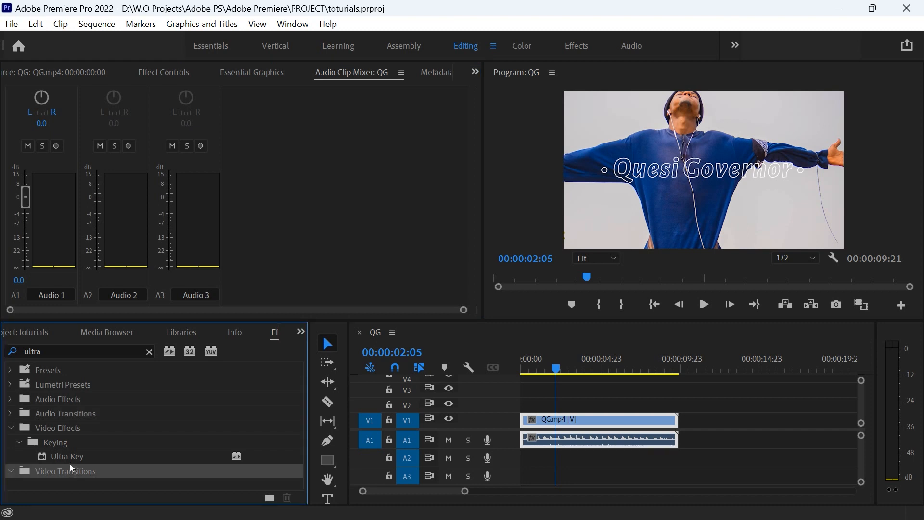
click(10, 472)
click(149, 352)
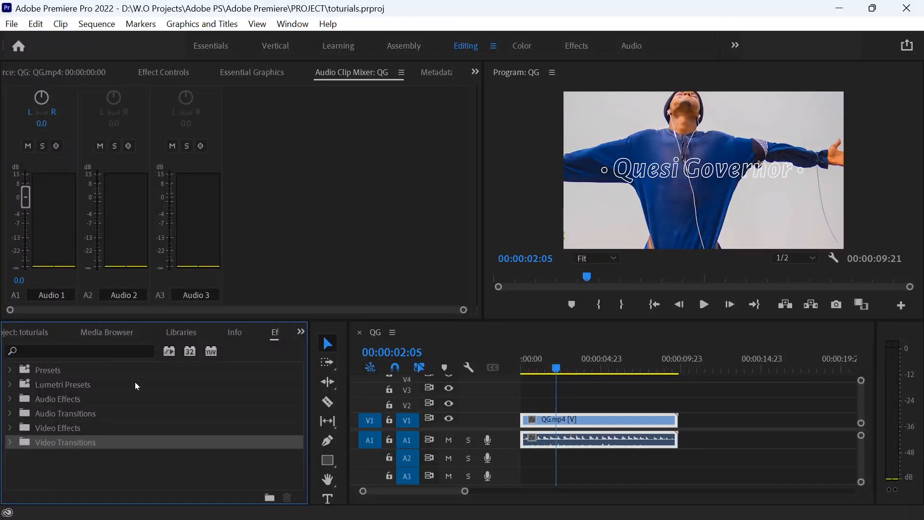
click(10, 442)
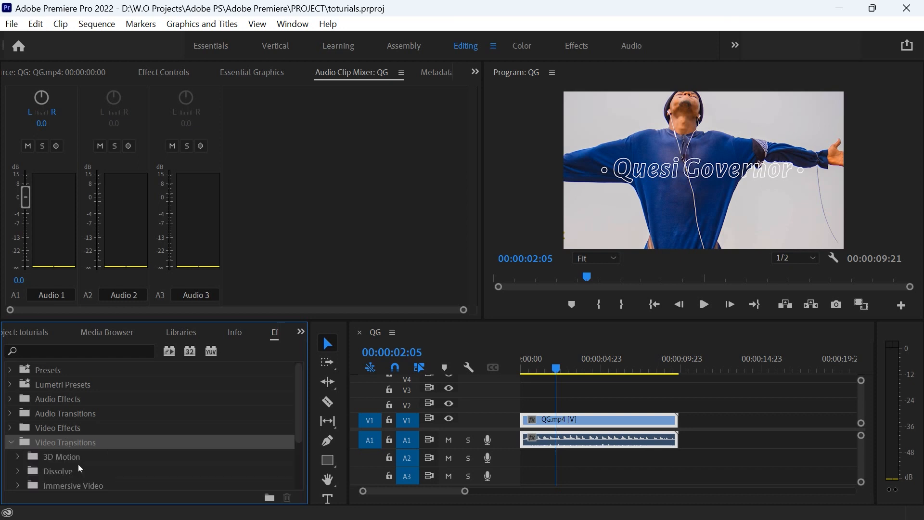
scroll(79, 460, down, 3)
scroll(79, 453, up, 3)
scroll(70, 396, down, 3)
scroll(98, 420, up, 3)
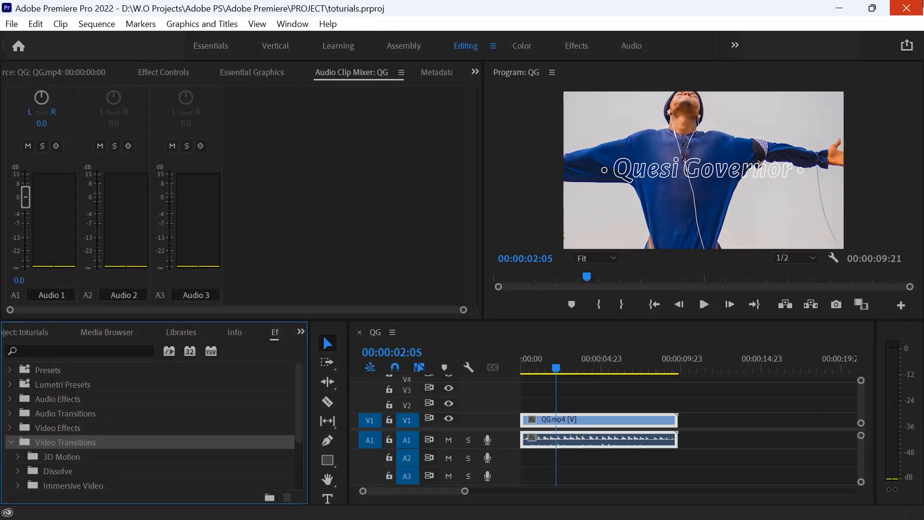
- Close the project and exit the video editor
click(906, 8)
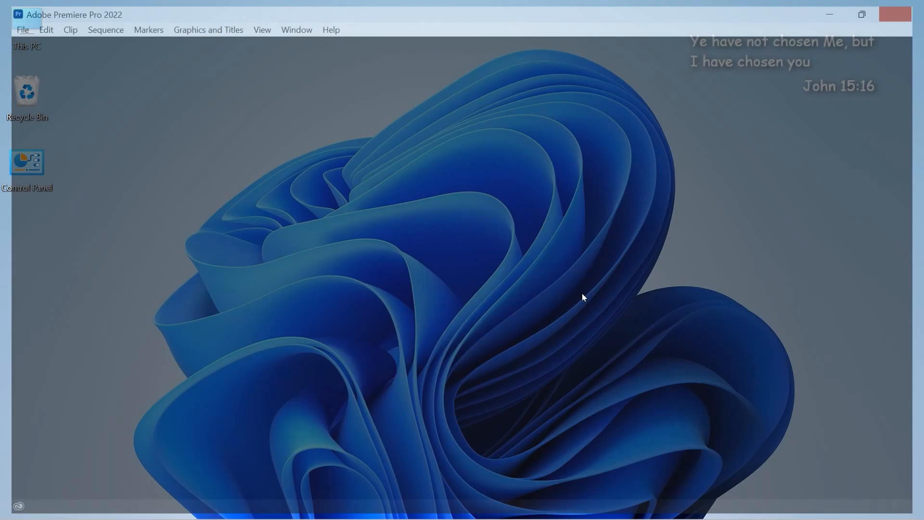